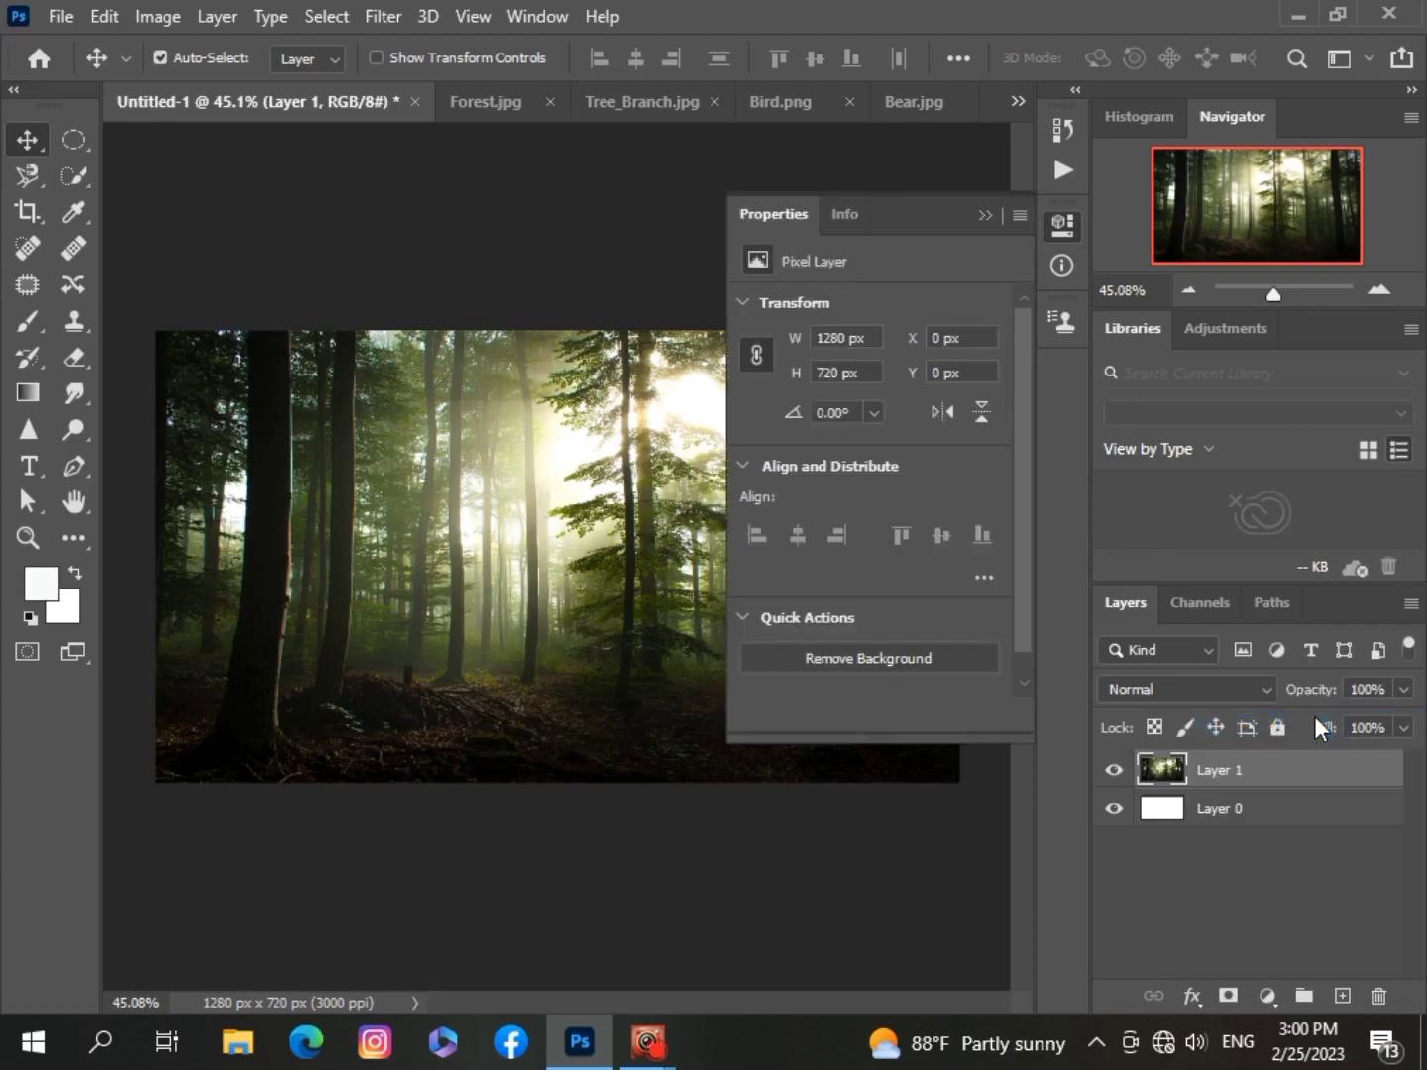
# Add a Hue/Saturation adjustment above Layer 1, shift its hue toward green, lower the lightness, and clip it to Layer 1.
pyautogui.scroll(-5, 710, 716)
pyautogui.scroll(3, 781, 982)
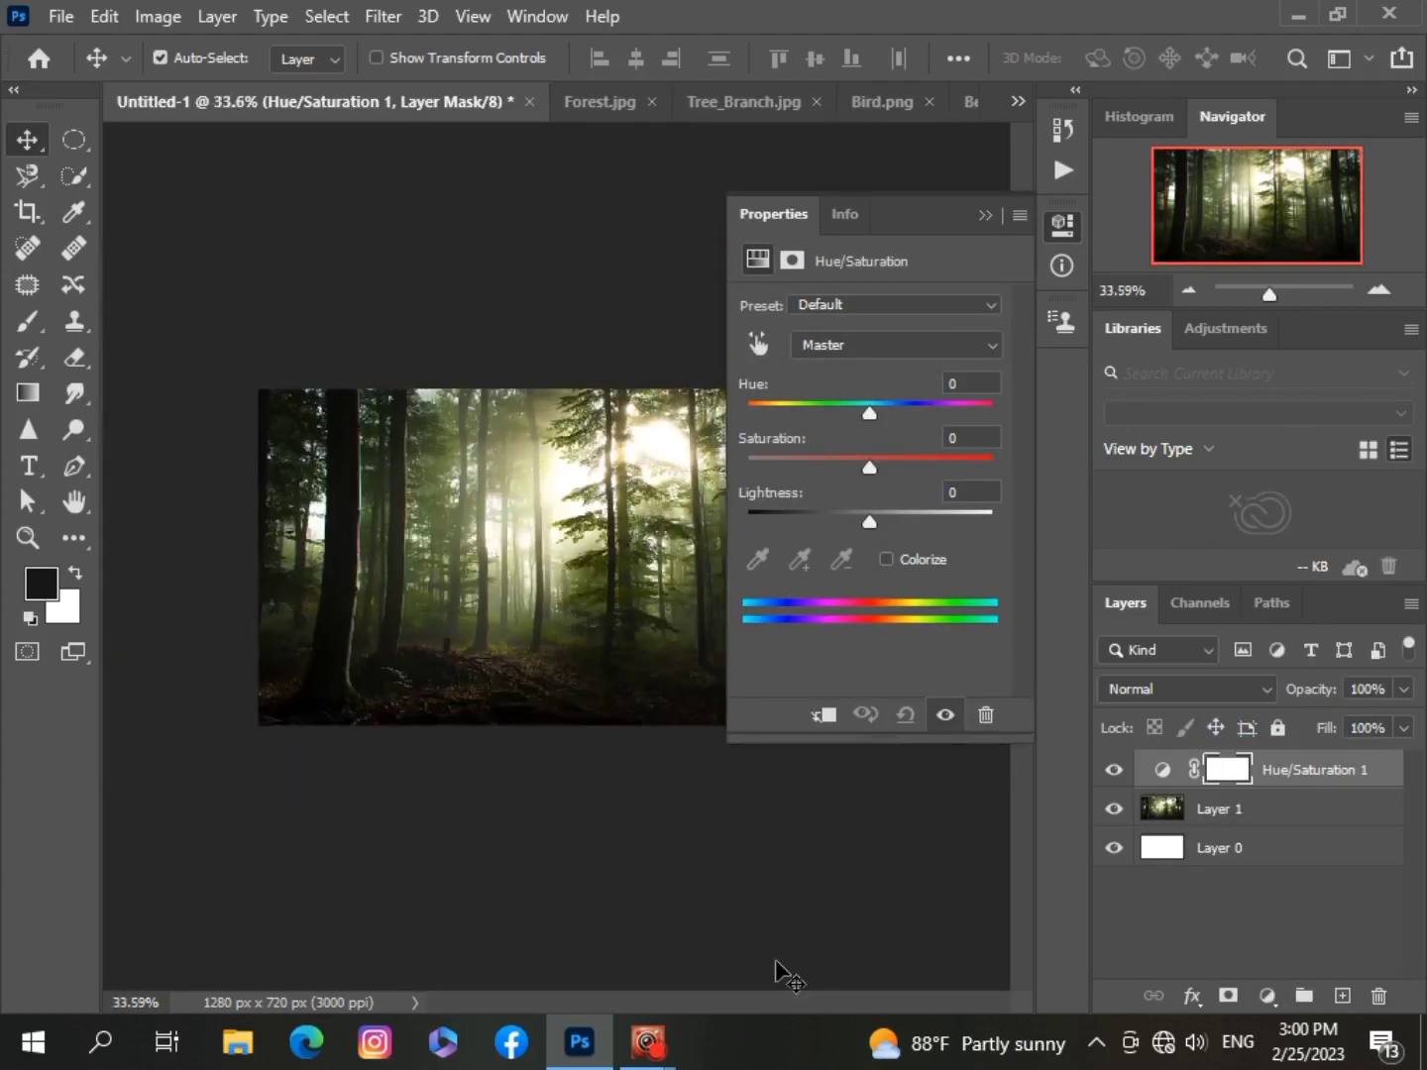
pyautogui.moveTo(870, 520); pyautogui.dragTo(855, 522)
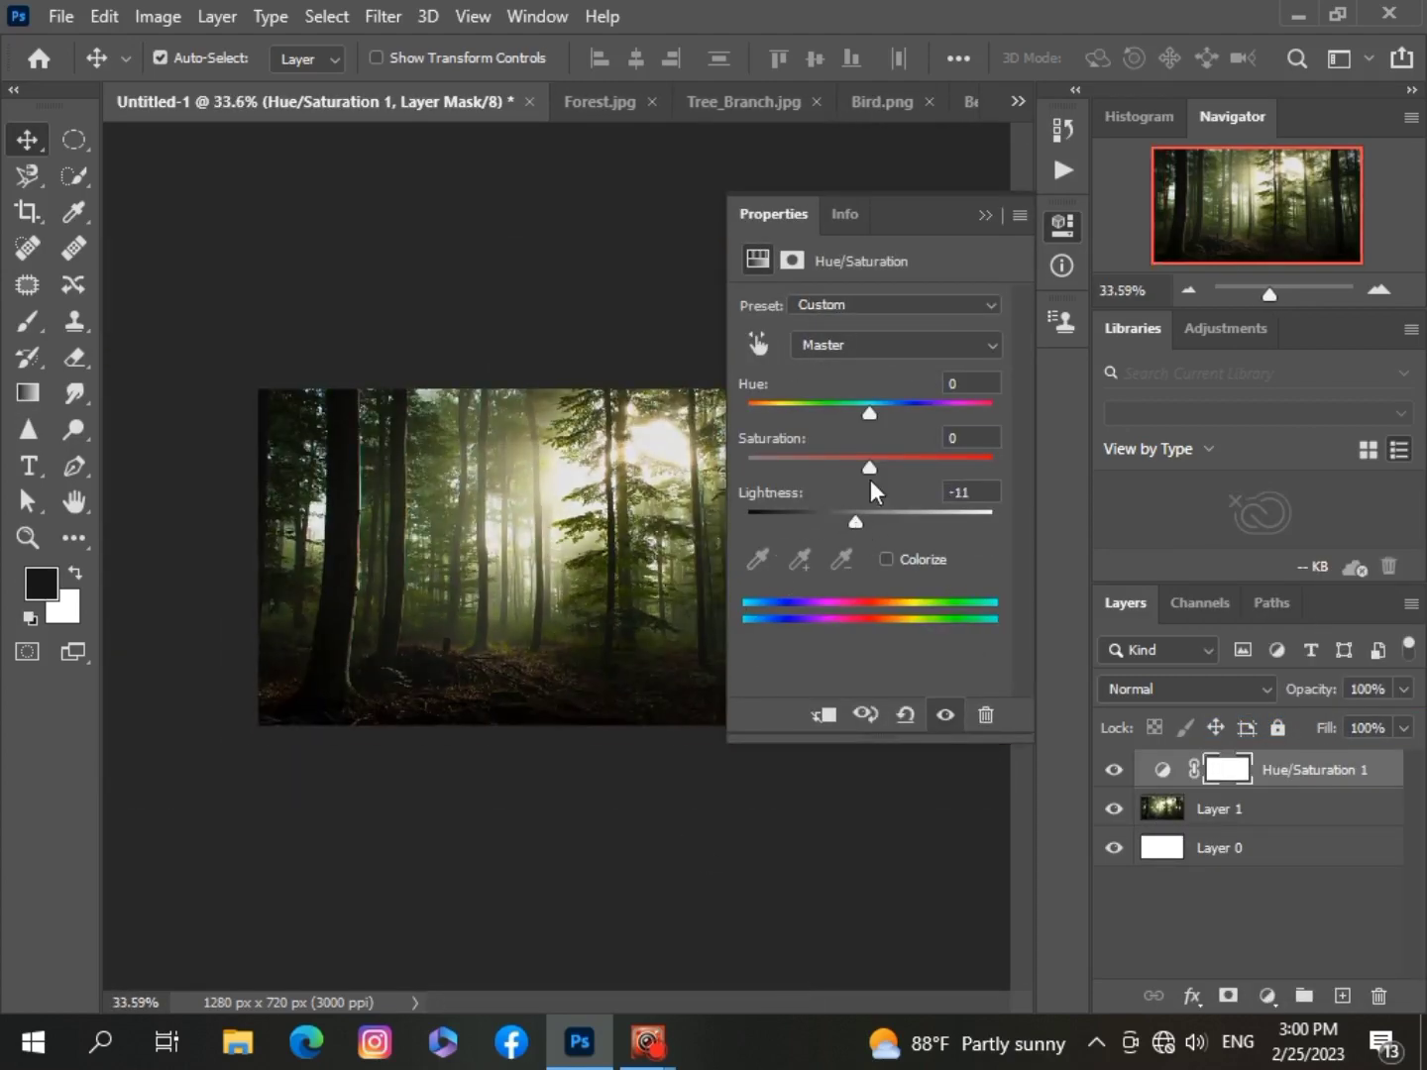
pyautogui.moveTo(867, 413); pyautogui.dragTo(851, 521)
pyautogui.click(822, 714)
pyautogui.click(985, 212)
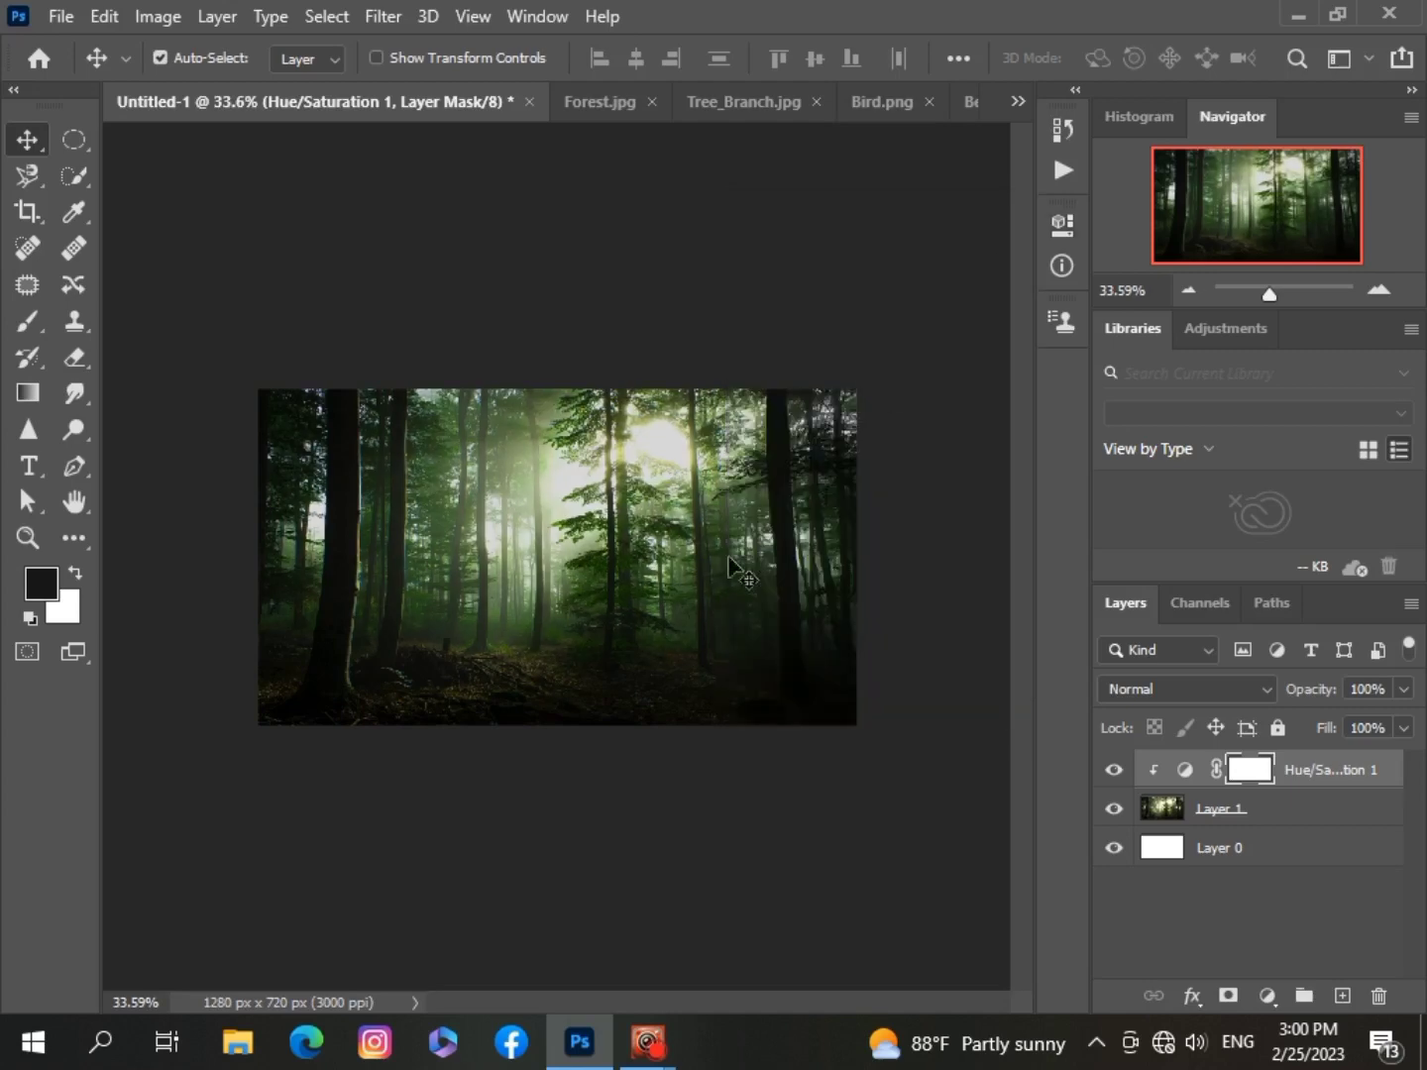
# Add a clipped Color Balance adjustment with the midtones' Yellow–Blue value at -22 and Cyan–Red shifted slightly toward cyan.
pyautogui.scroll(2, 664, 708)
pyautogui.scroll(-3, 662, 709)
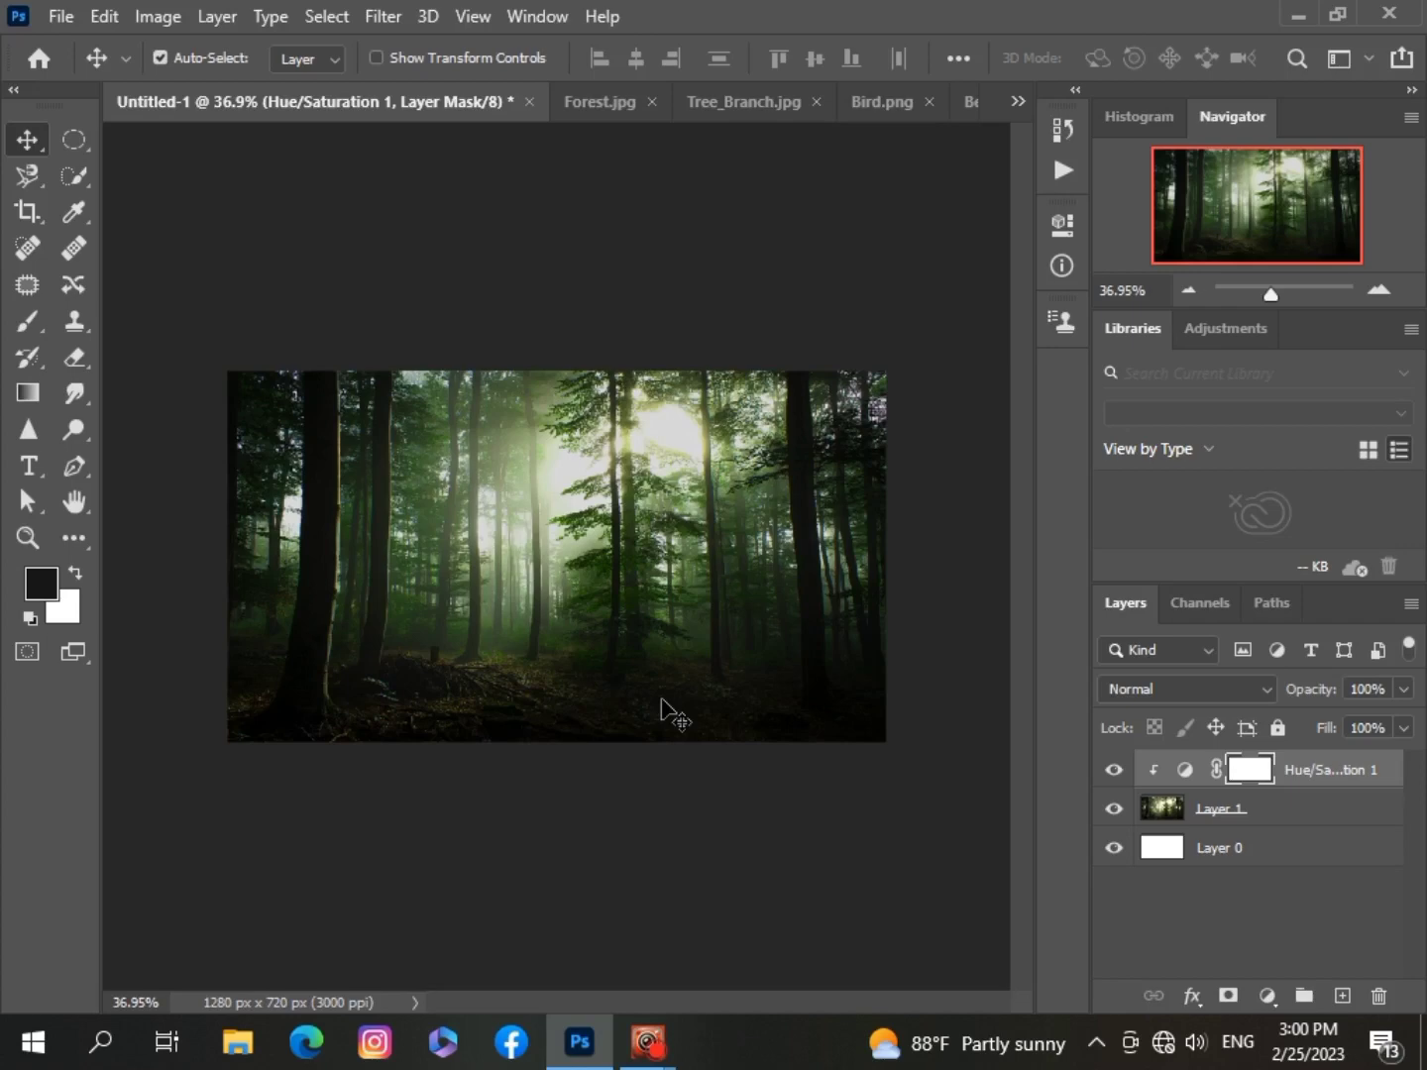
pyautogui.scroll(2, 495, 670)
pyautogui.scroll(-3, 493, 670)
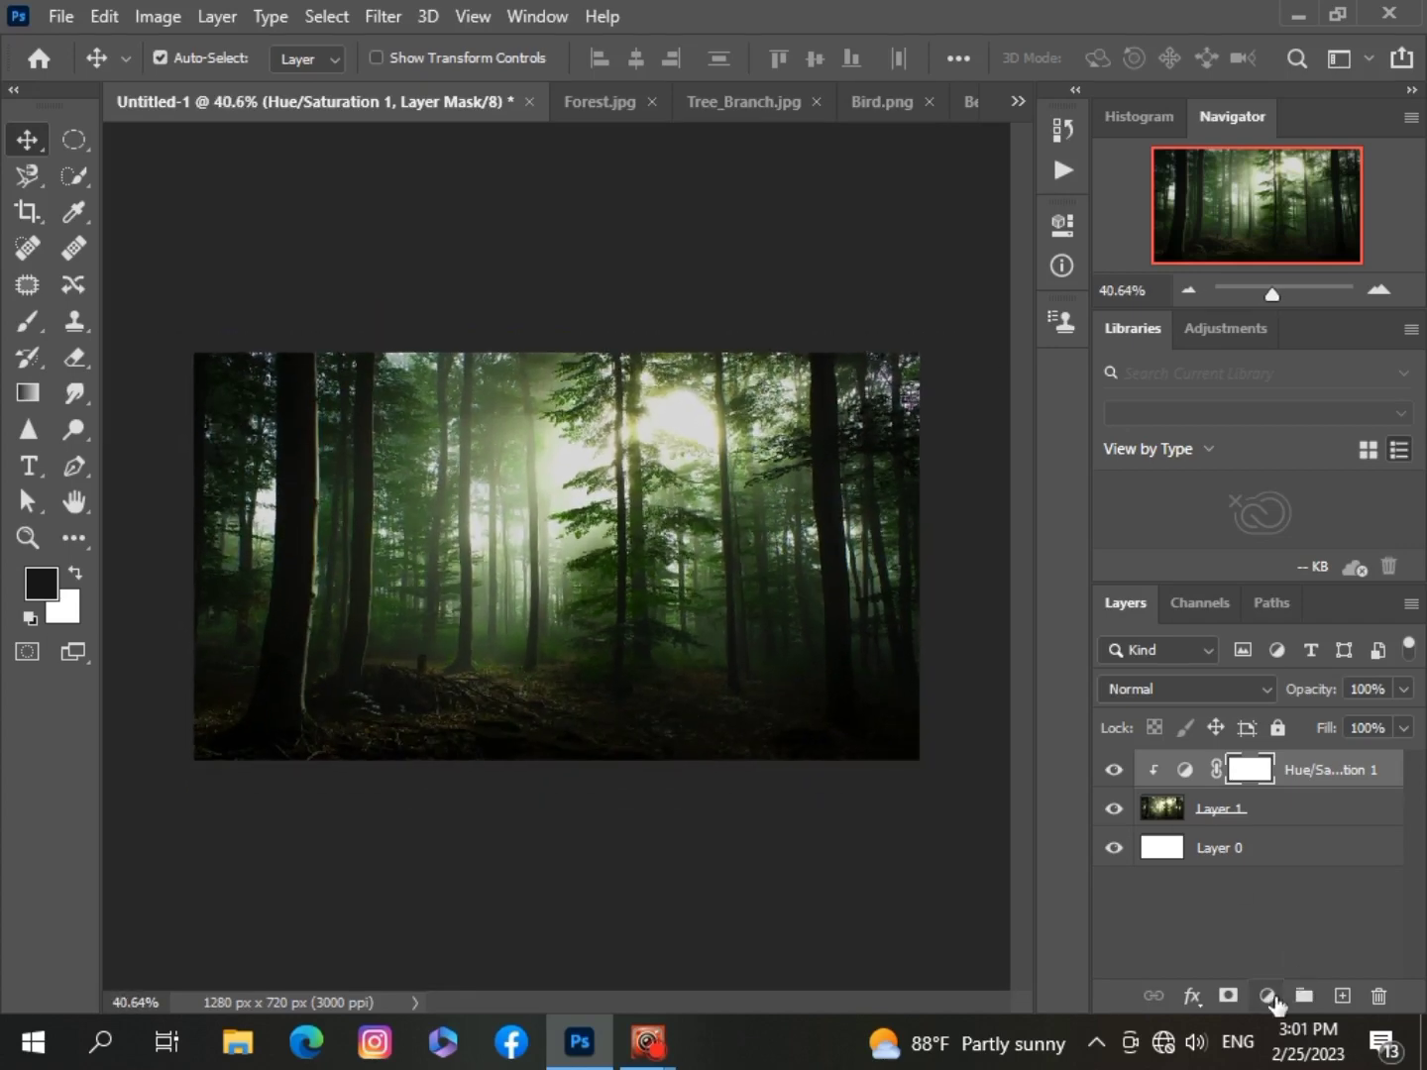
pyautogui.click(1272, 997)
pyautogui.click(1218, 753)
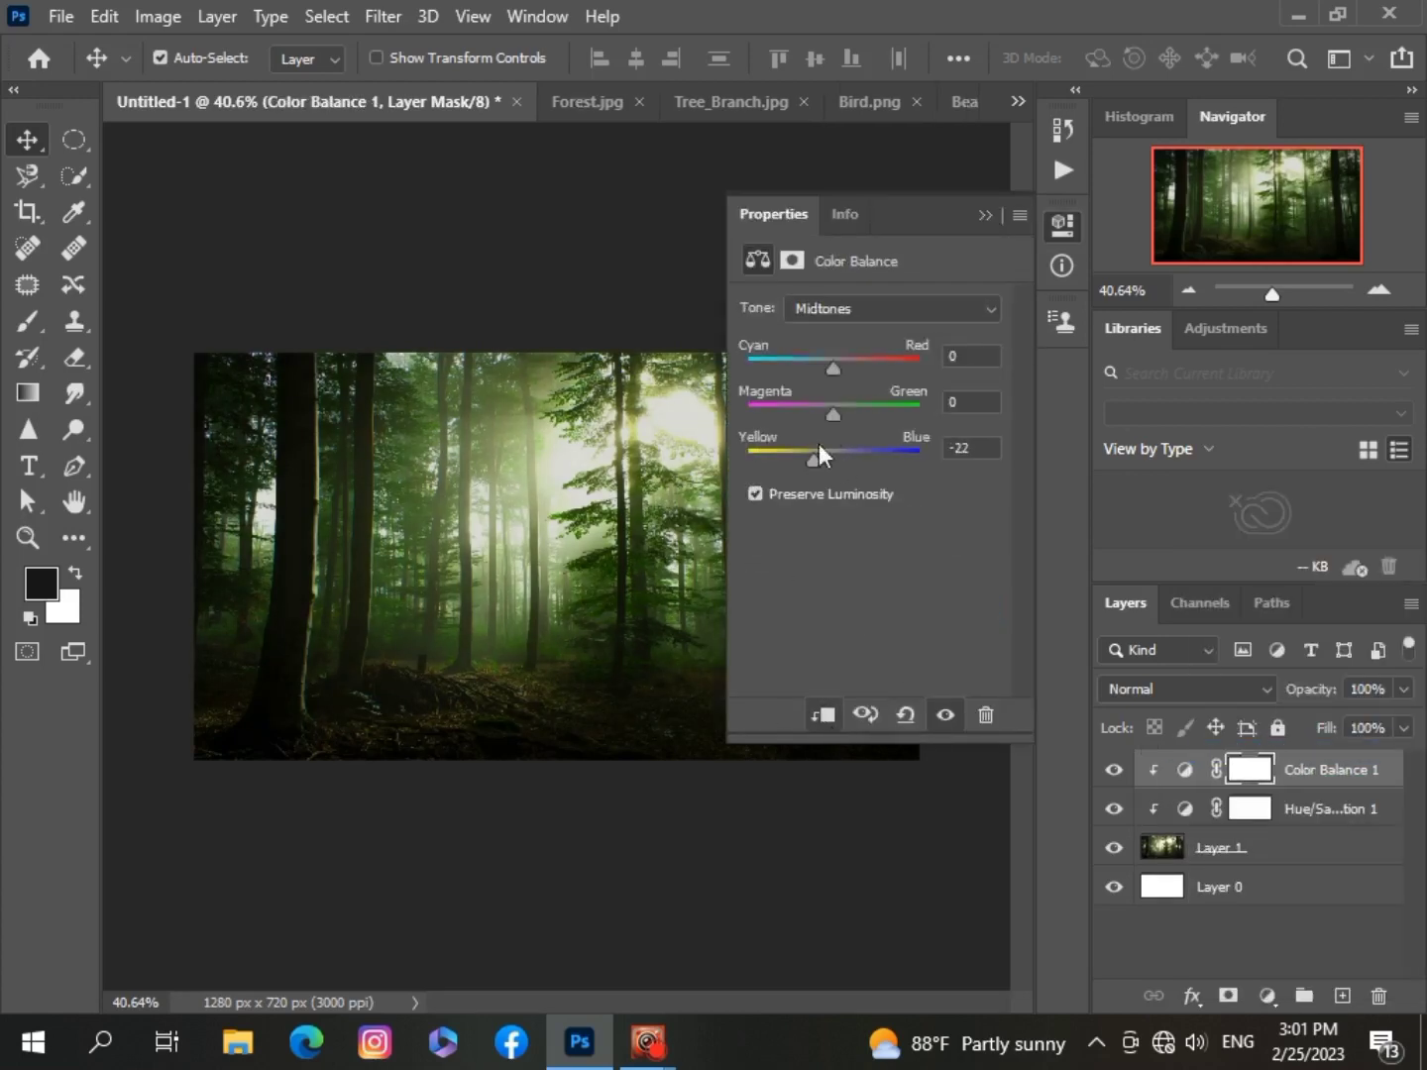
pyautogui.moveTo(834, 415); pyautogui.dragTo(822, 370)
pyautogui.click(984, 215)
# Add a Levels adjustment clipped to the forest layer, with the midtone input at 1.12, and fine-tune its output levels.
pyautogui.scroll(2, 604, 877)
pyautogui.scroll(-1, 604, 877)
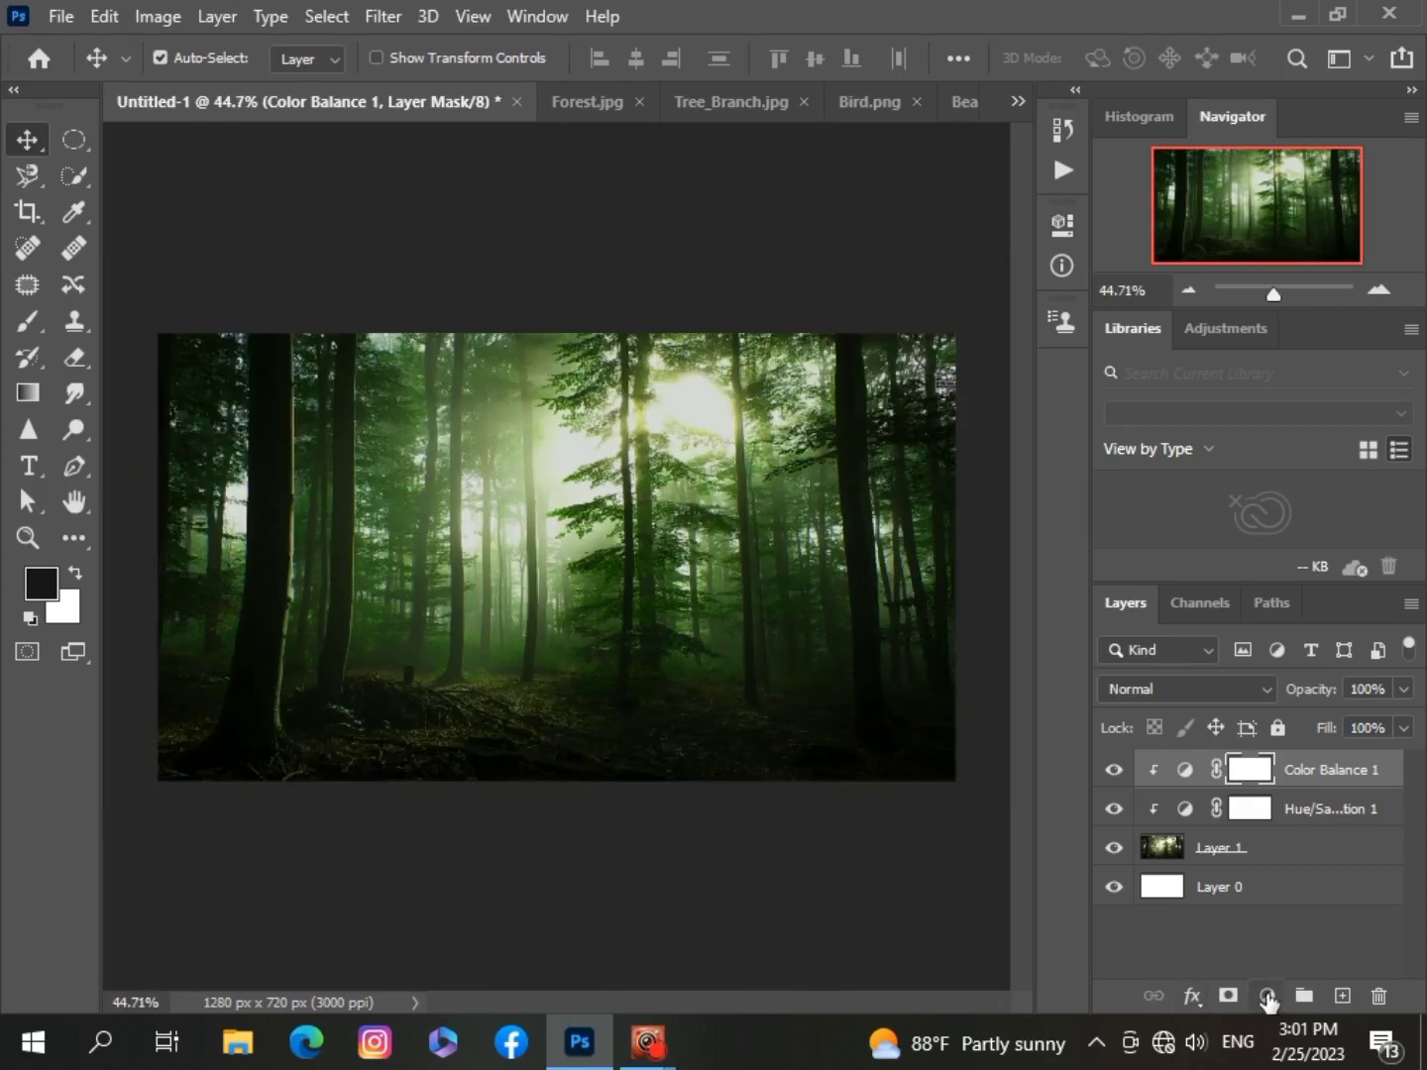
pyautogui.click(1269, 996)
pyautogui.click(1262, 617)
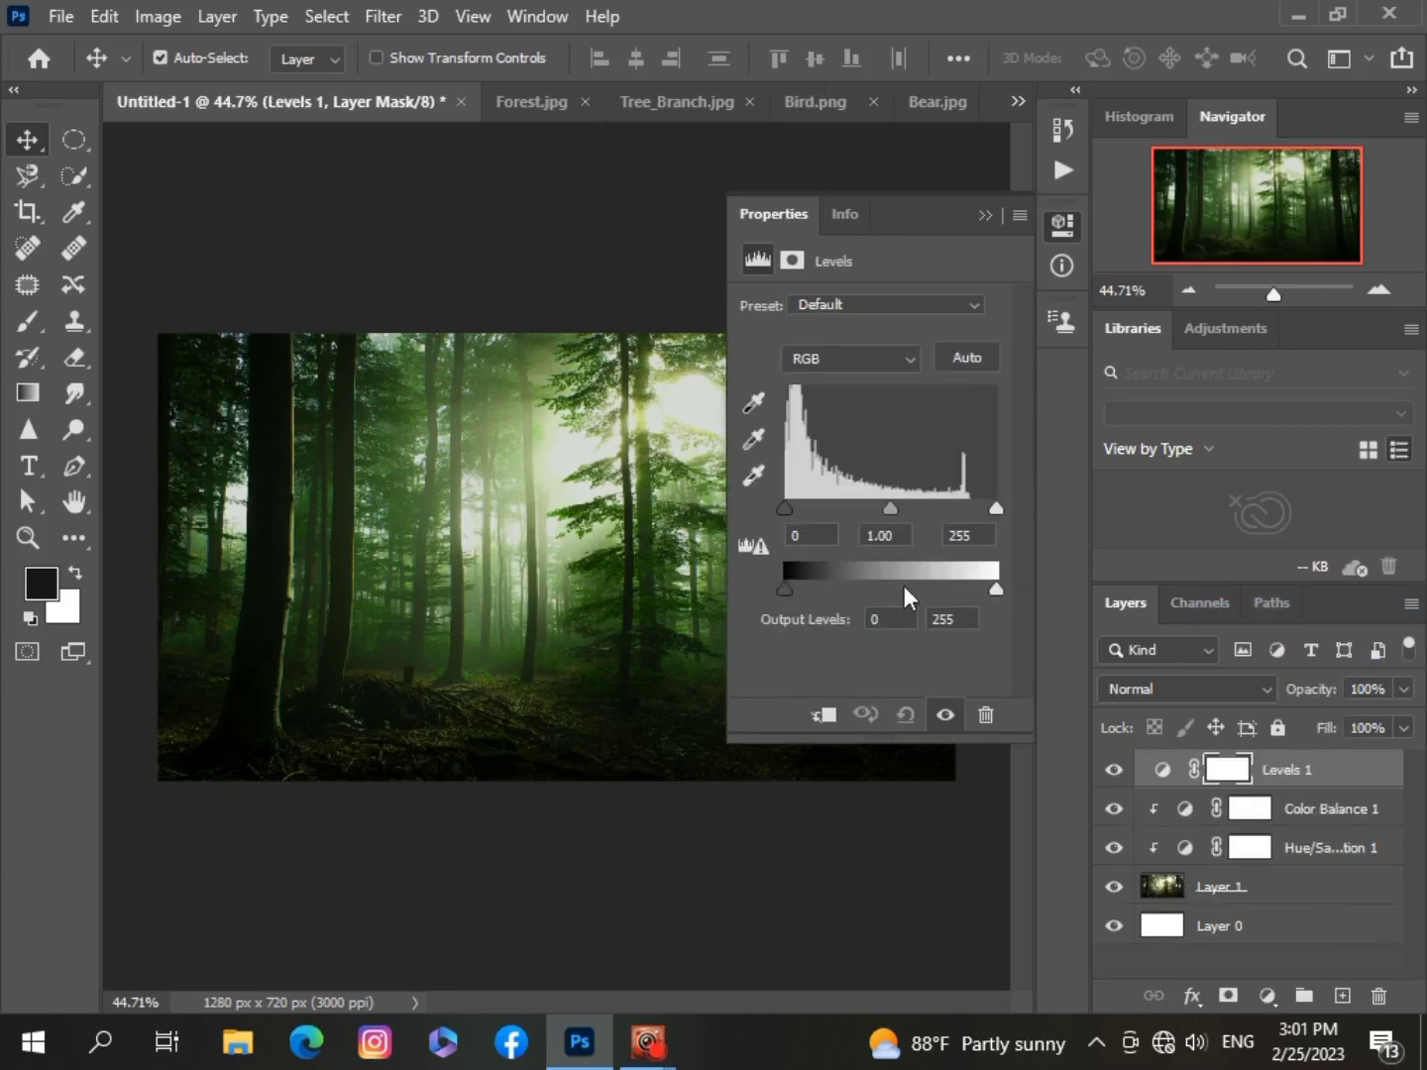
pyautogui.click(823, 714)
pyautogui.moveTo(890, 508); pyautogui.dragTo(885, 513)
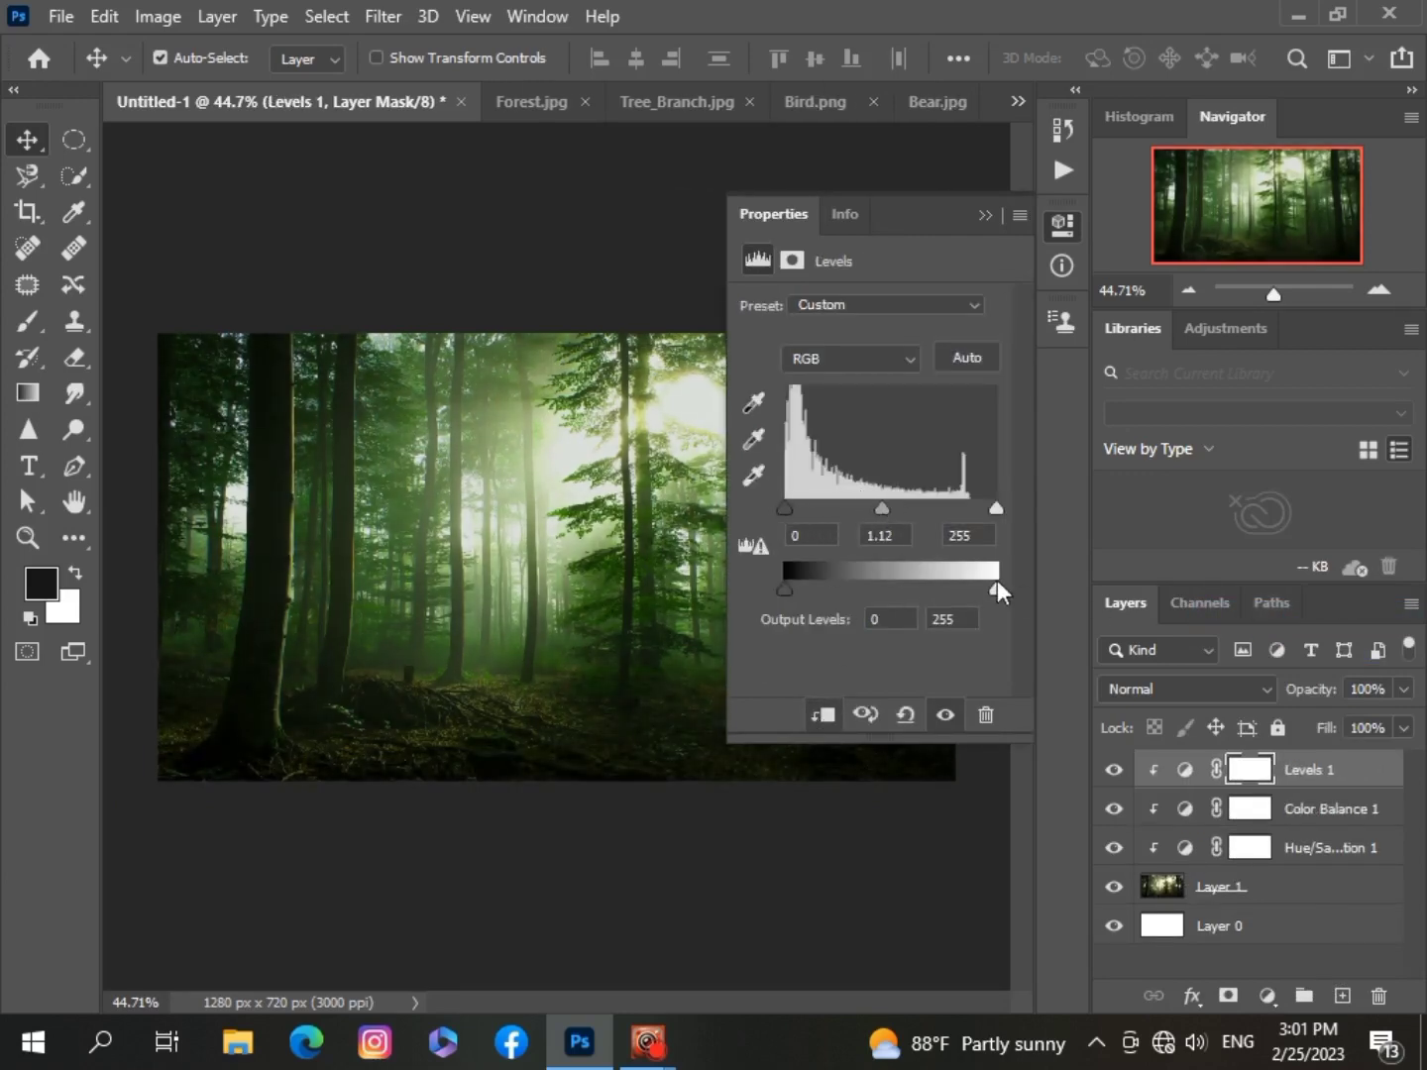
pyautogui.moveTo(985, 589); pyautogui.dragTo(1019, 587)
pyautogui.moveTo(790, 586)
pyautogui.mouseDown()
pyautogui.moveTo(807, 583)
pyautogui.moveTo(789, 587)
pyautogui.mouseUp()
pyautogui.click(983, 215)
# Group Layer 1 together with its Levels, Color Balance and Hue/Saturation adjustment layers.
pyautogui.scroll(3, 664, 840)
pyautogui.scroll(-3, 664, 839)
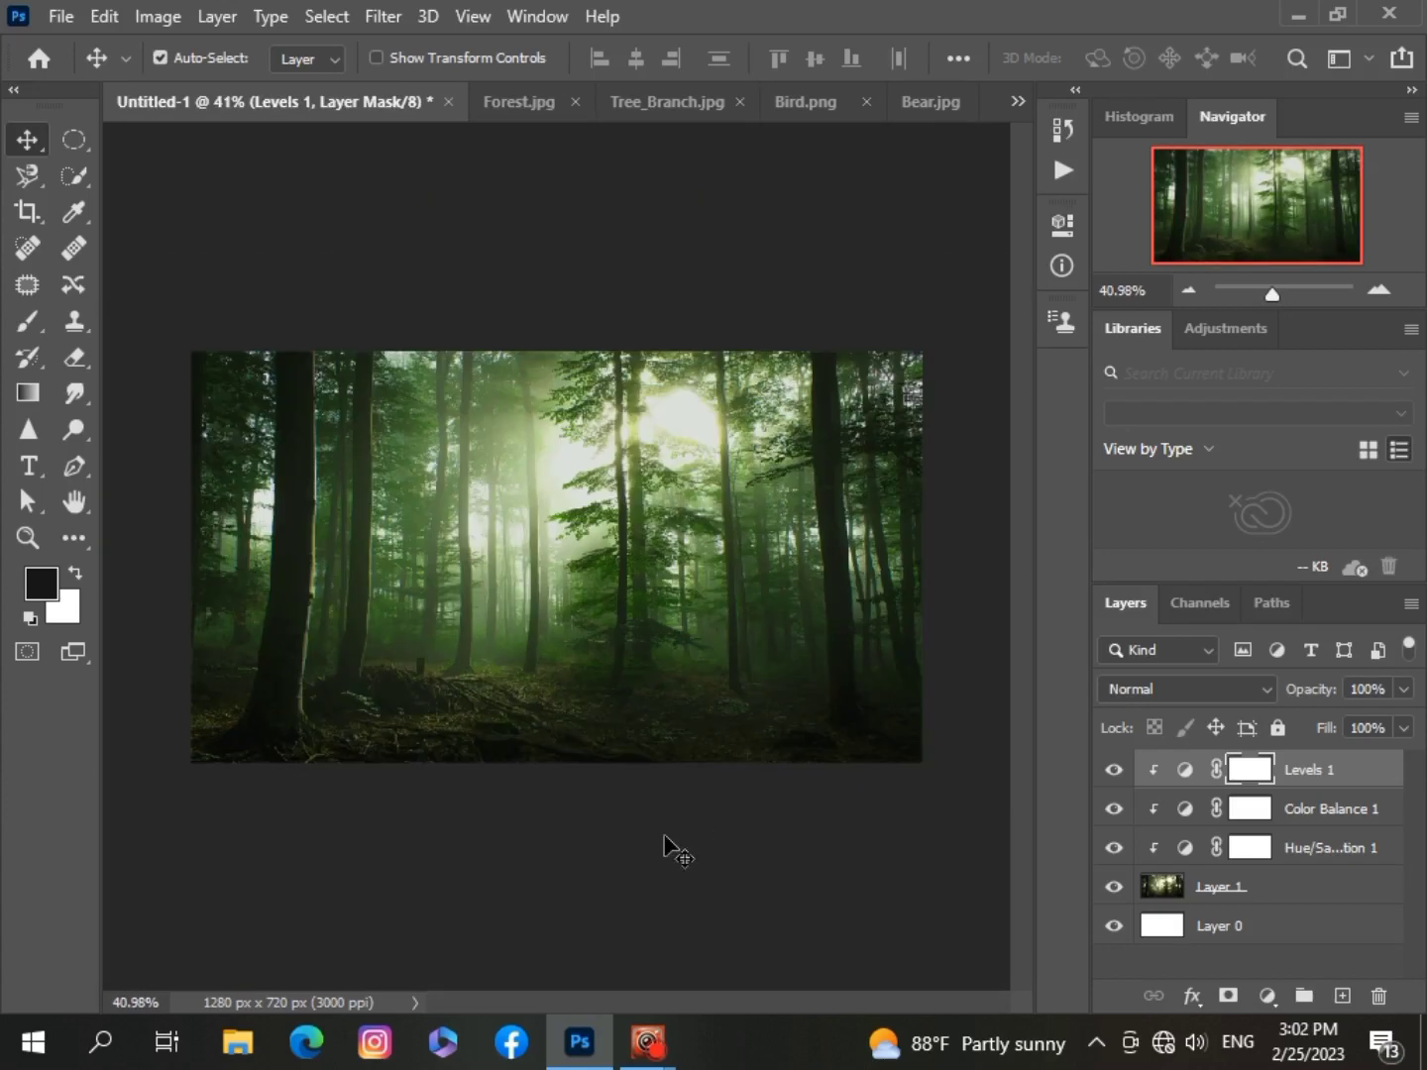
pyautogui.keyDown('ctrl'); pyautogui.click(1250, 771); pyautogui.keyUp('ctrl')
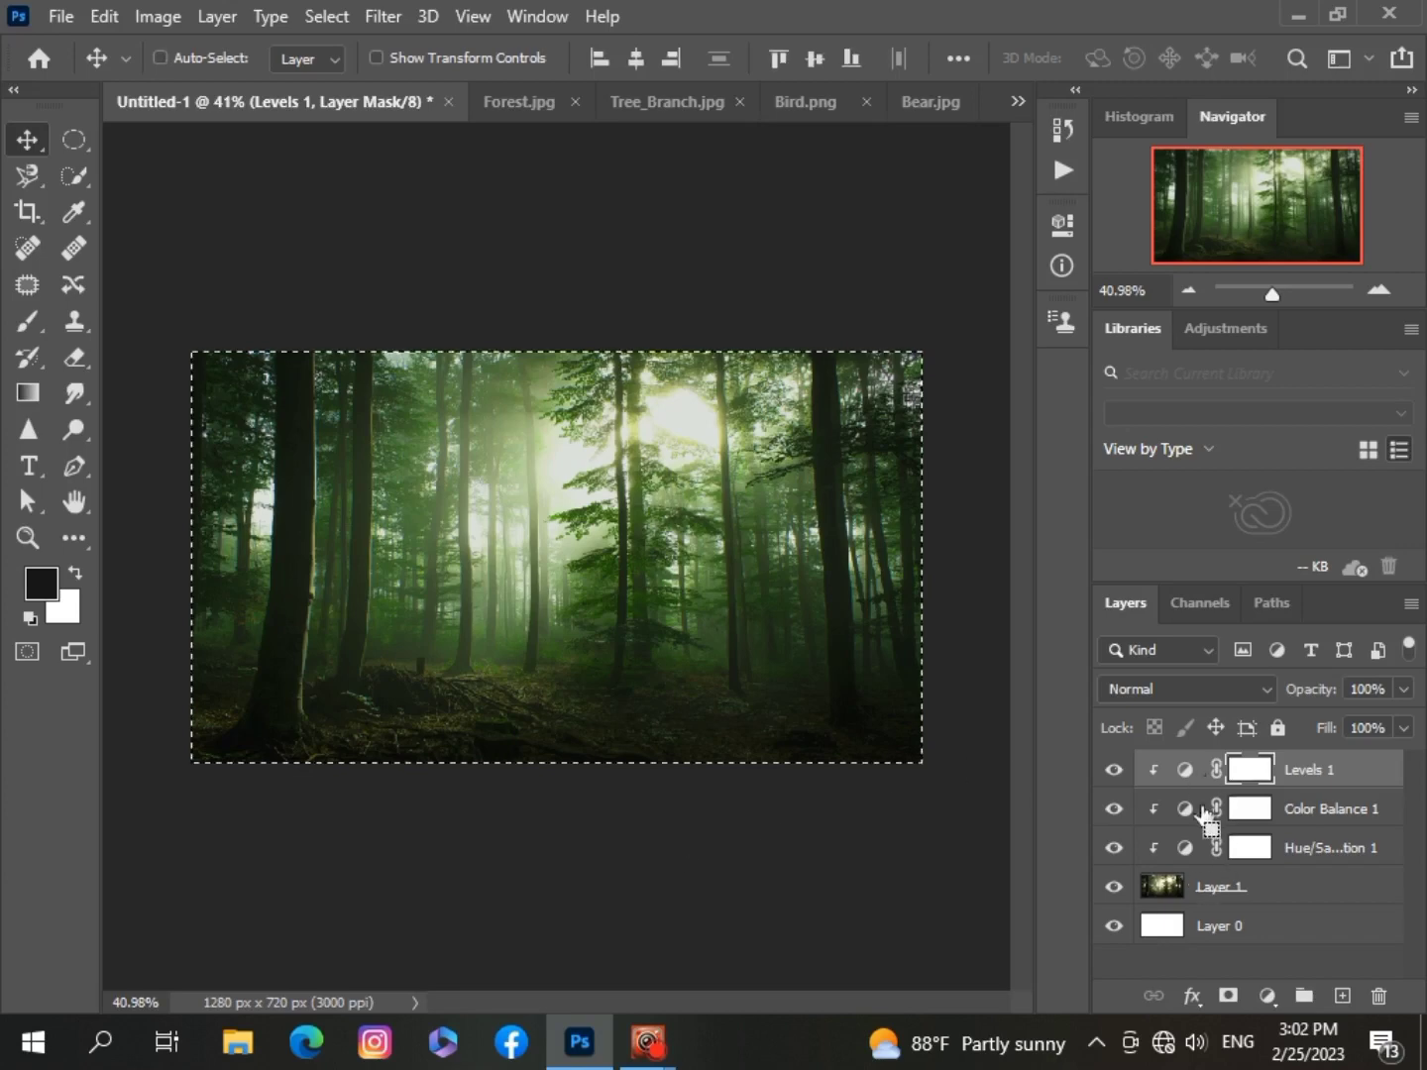
pyautogui.keyDown('ctrl'); pyautogui.click(1385, 774); pyautogui.keyUp('ctrl')
pyautogui.keyDown('ctrl'); pyautogui.click(1387, 772); pyautogui.keyUp('ctrl')
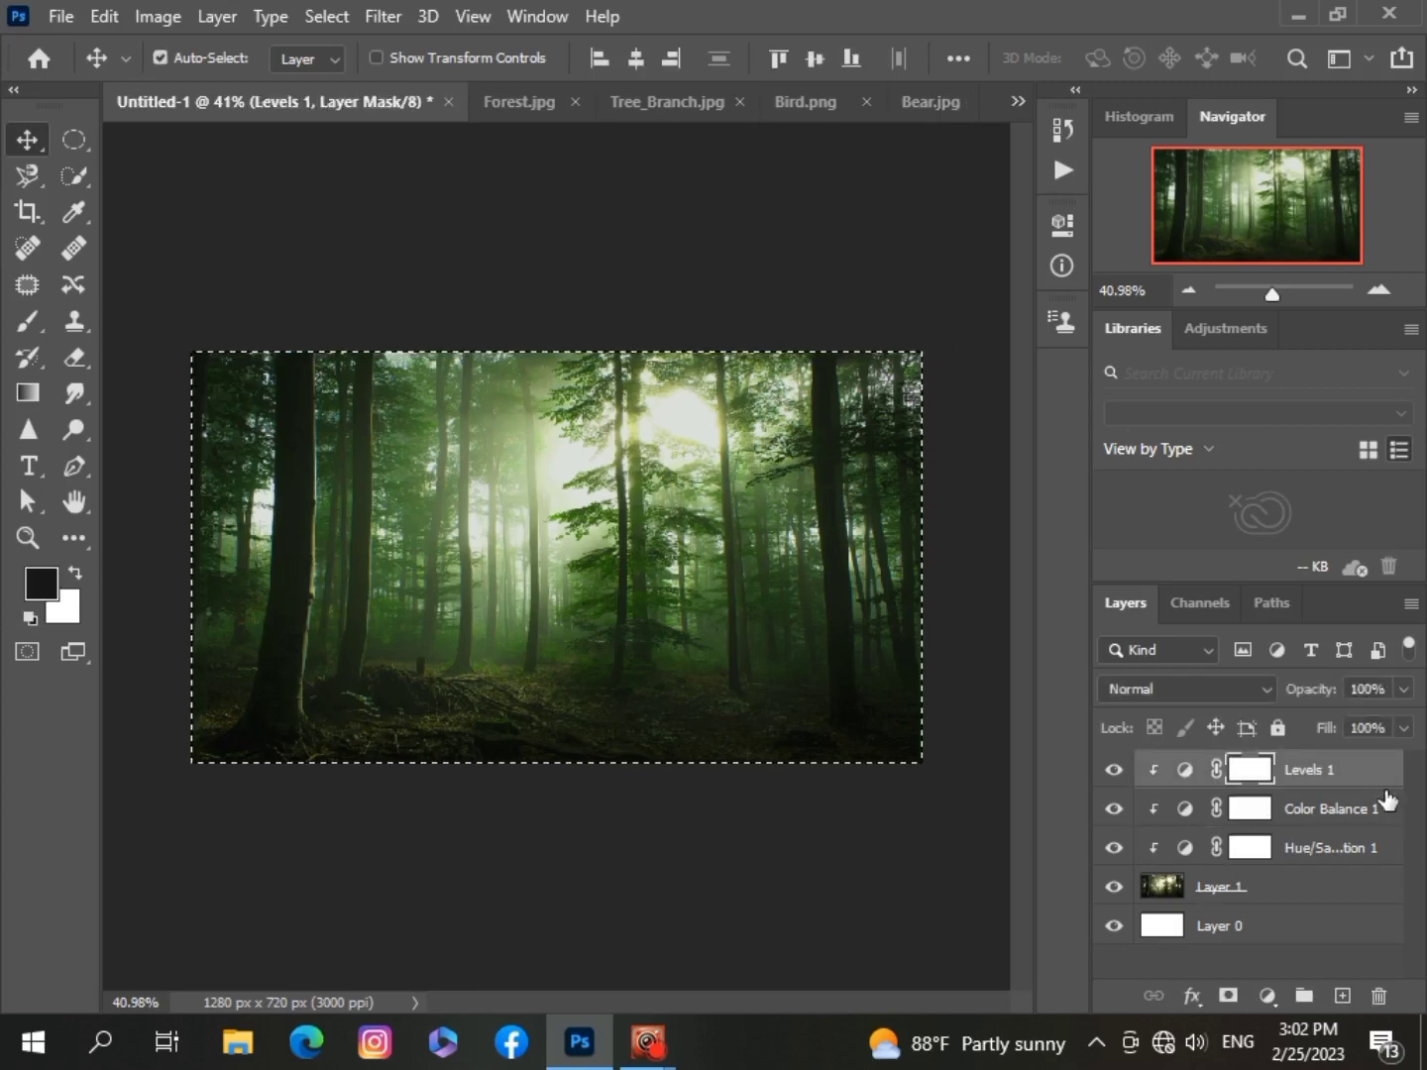
pyautogui.keyDown('ctrl'); pyautogui.click(1384, 808); pyautogui.keyUp('ctrl')
pyautogui.keyDown('ctrl'); pyautogui.click(1381, 848); pyautogui.keyUp('ctrl')
pyautogui.keyDown('ctrl'); pyautogui.click(1387, 888); pyautogui.keyUp('ctrl')
pyautogui.hotkey('ctrl', 'g')
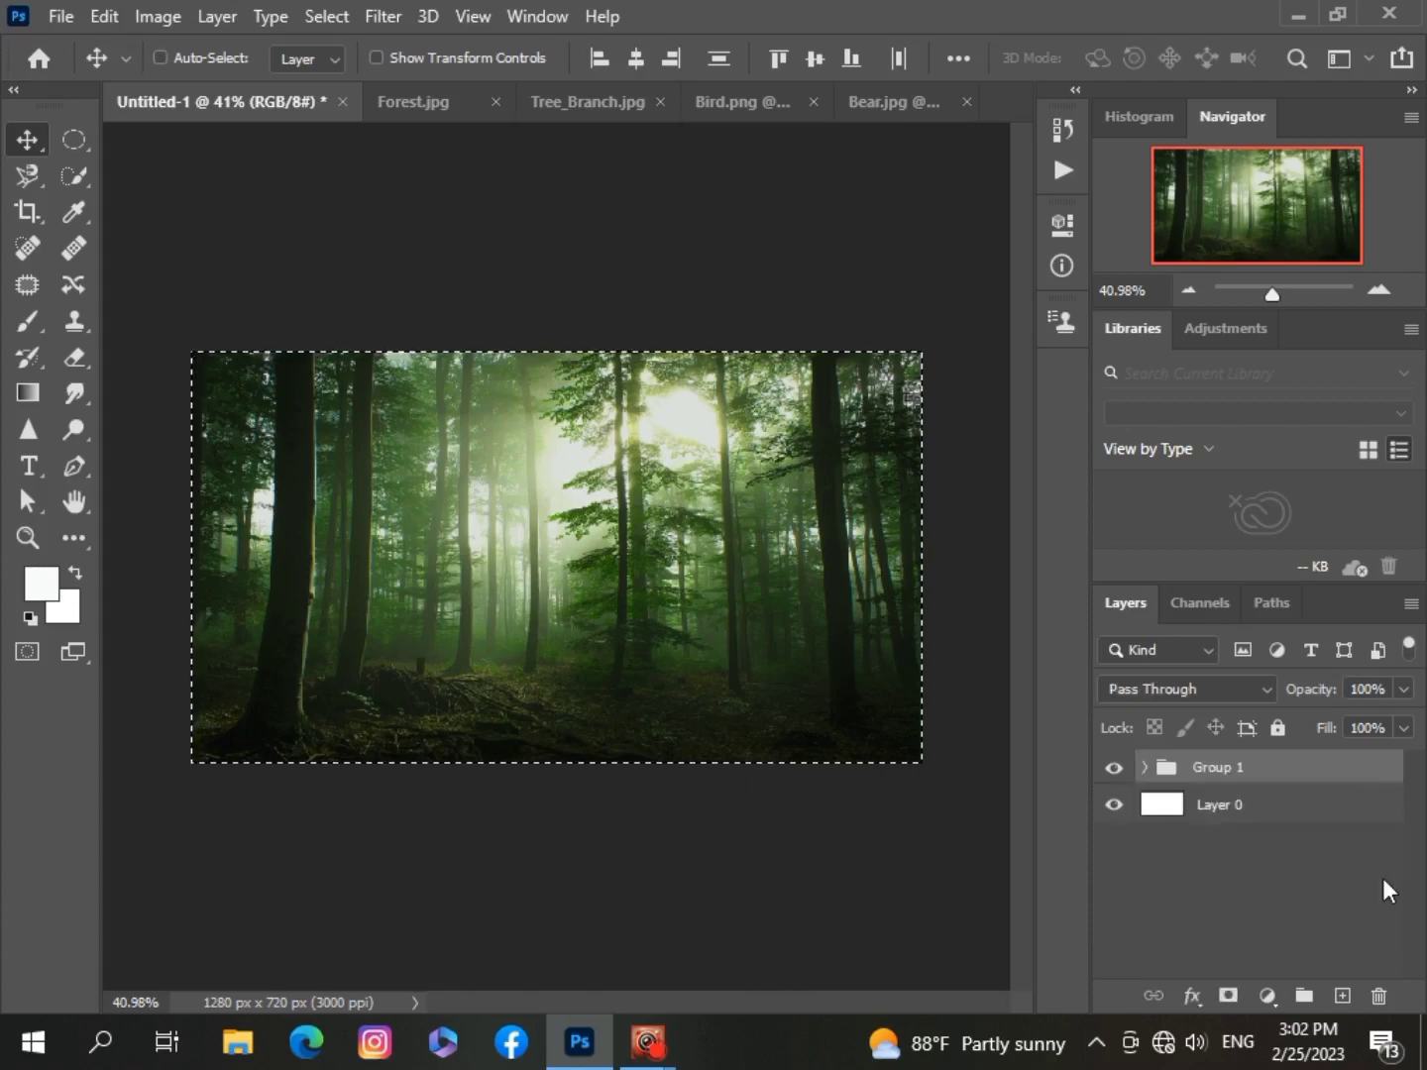
# Rename the new layer group Background.
pyautogui.click(1122, 919)
pyautogui.doubleClick(1245, 770)
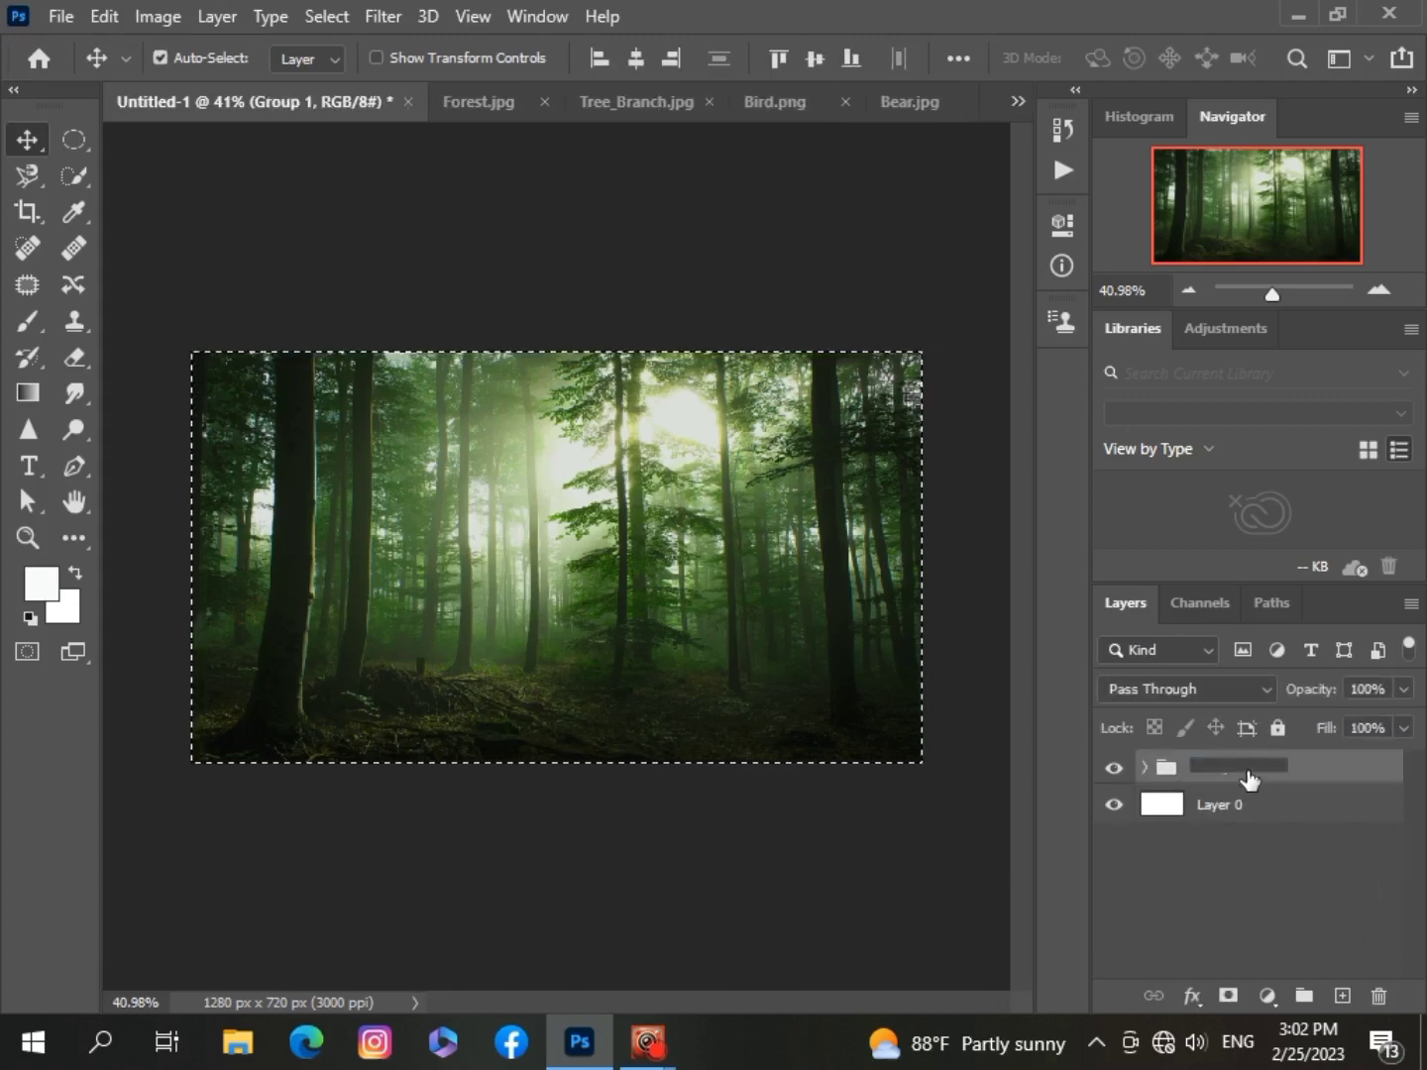
pyautogui.write('Background')
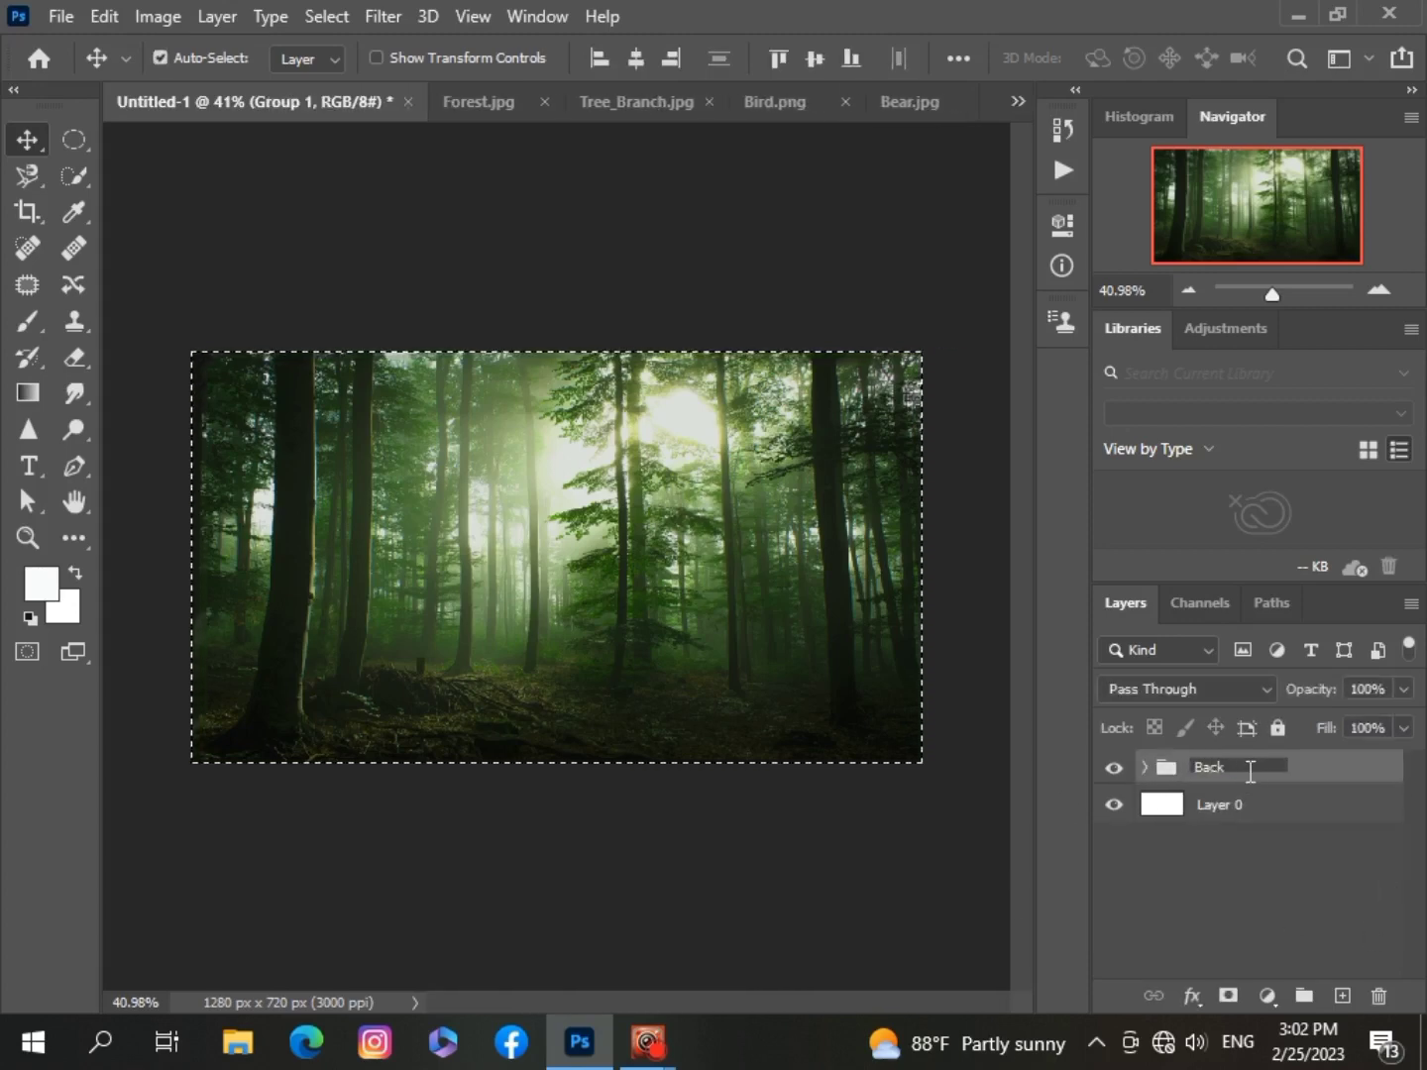
pyautogui.click(1282, 875)
# Switch to the Tree_Branch.jpg document and select the mossy branch by framing the whole image with the Object Selection tool.
pyautogui.scroll(1, 981, 887)
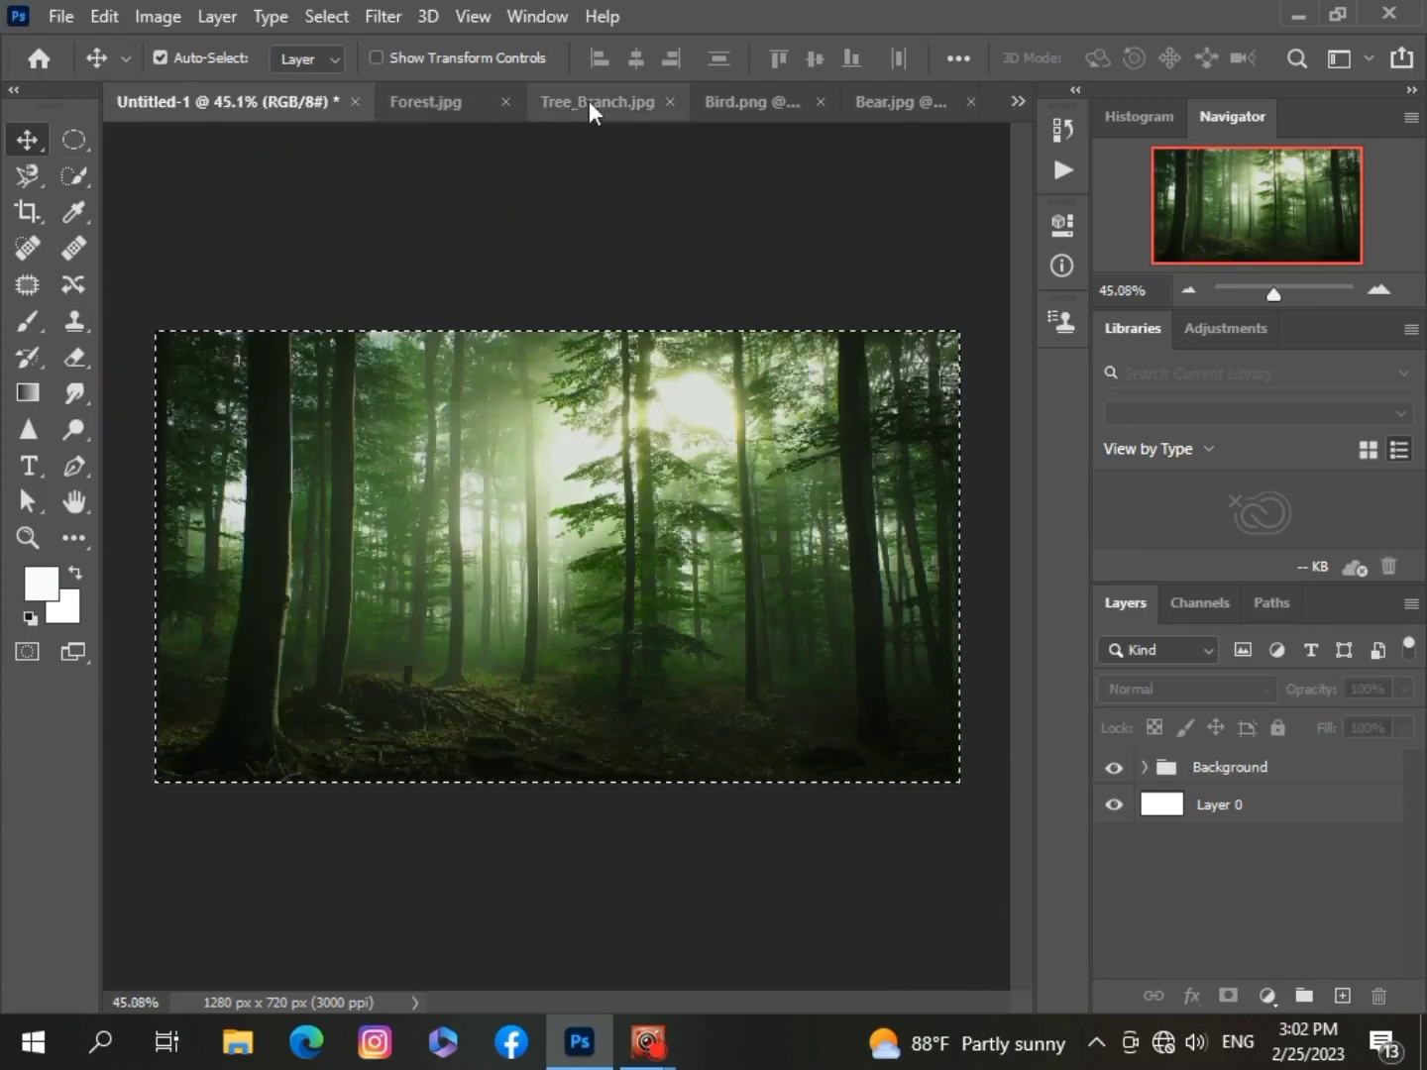
pyautogui.click(1016, 103)
pyautogui.click(1075, 171)
pyautogui.scroll(4, 626, 398)
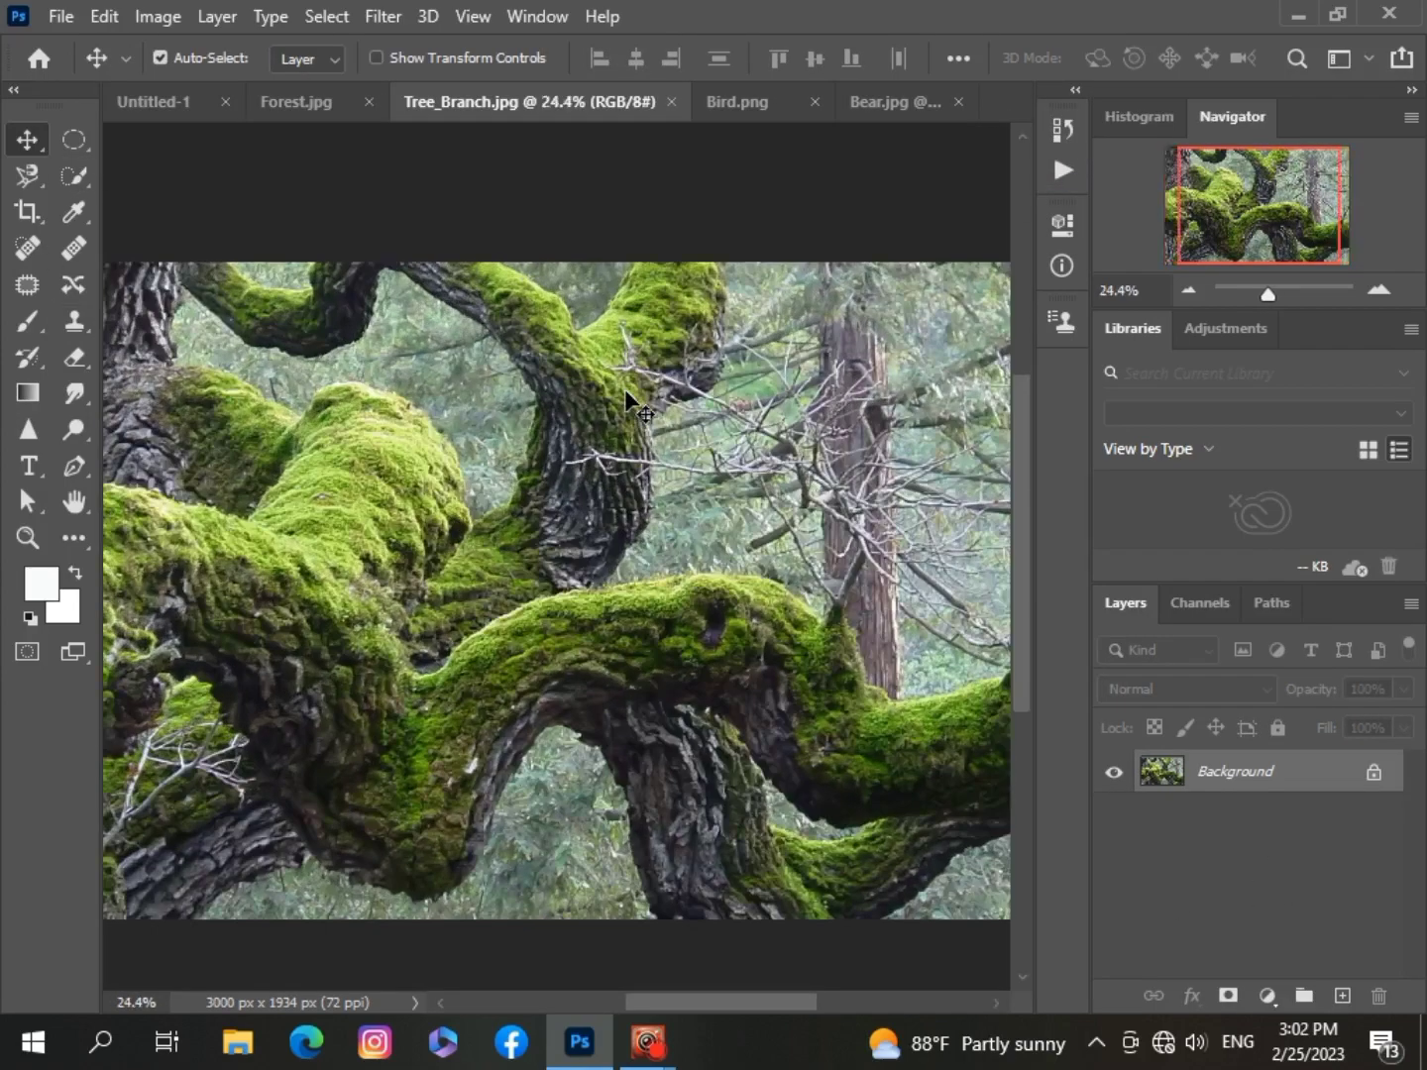
pyautogui.scroll(-2, 627, 398)
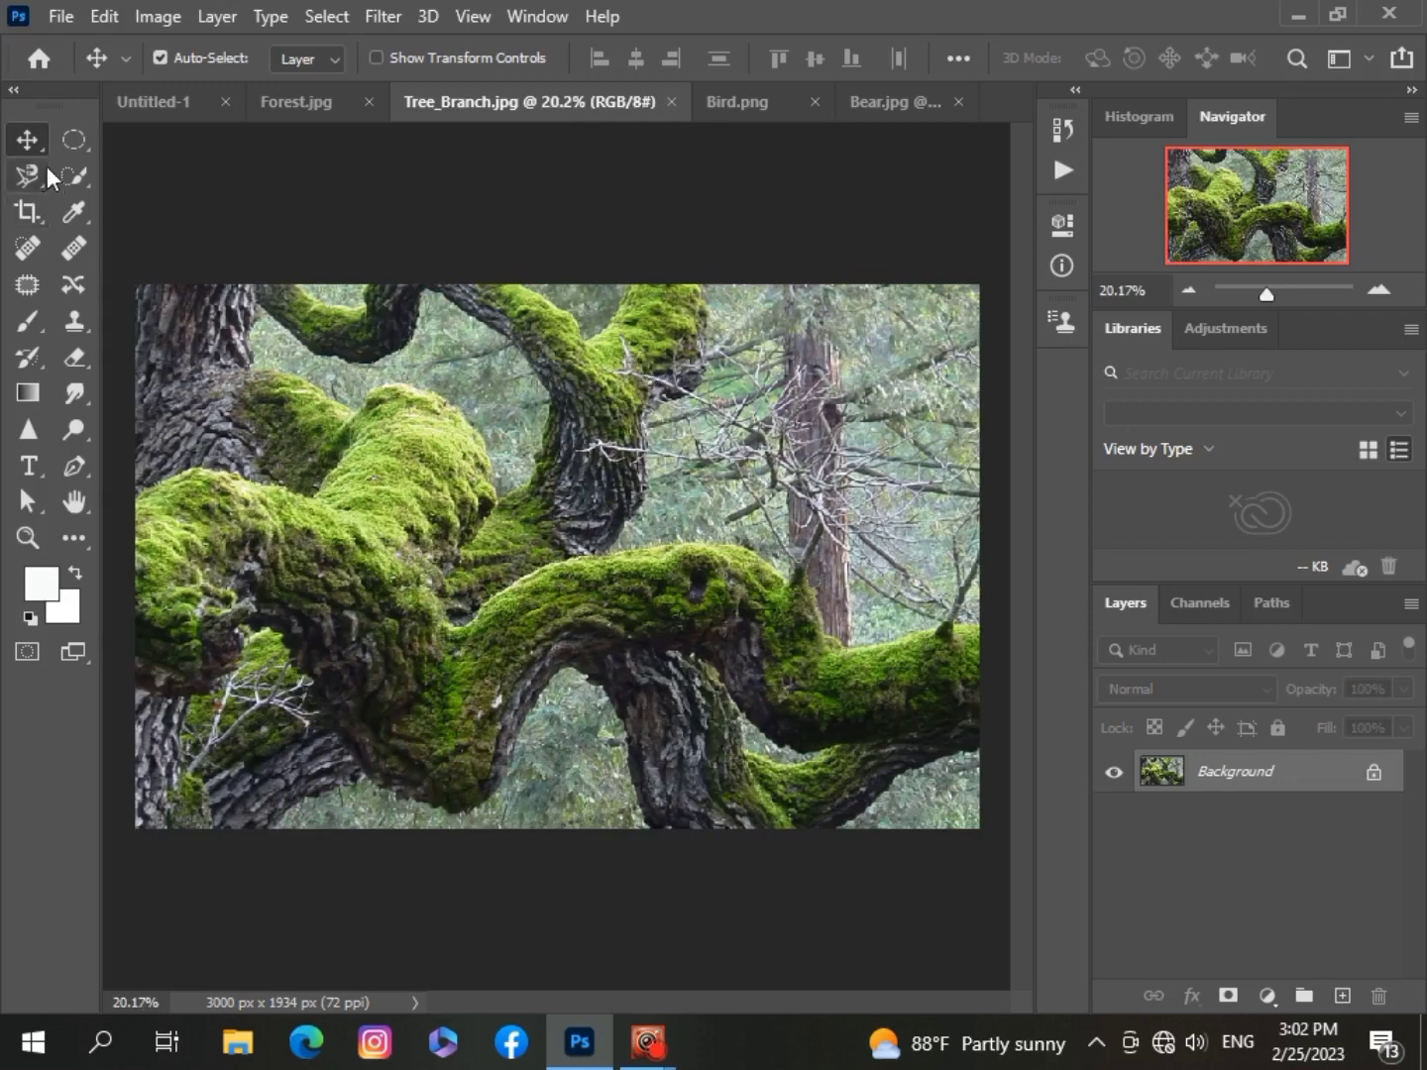
pyautogui.rightClick(73, 174)
pyautogui.click(178, 176)
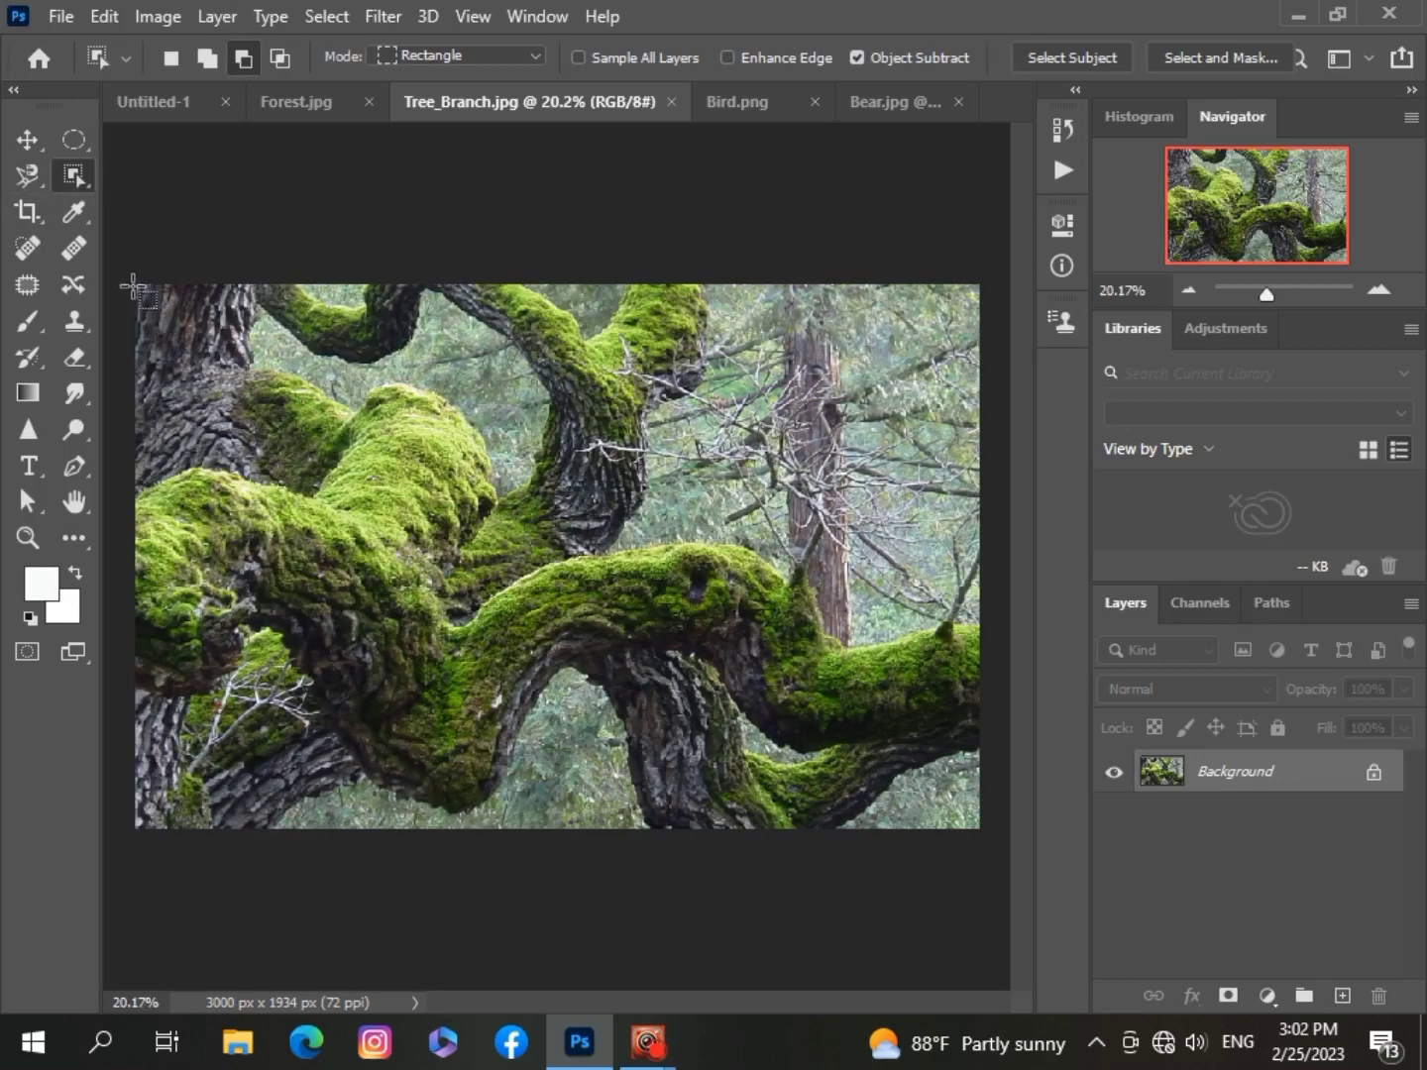
pyautogui.moveTo(135, 281); pyautogui.dragTo(987, 834)
# Add the bark trunk in the image's upper-left corner to the selection with the Quick Selection tool.
pyautogui.scroll(-2, 556, 570)
pyautogui.scroll(3, 555, 570)
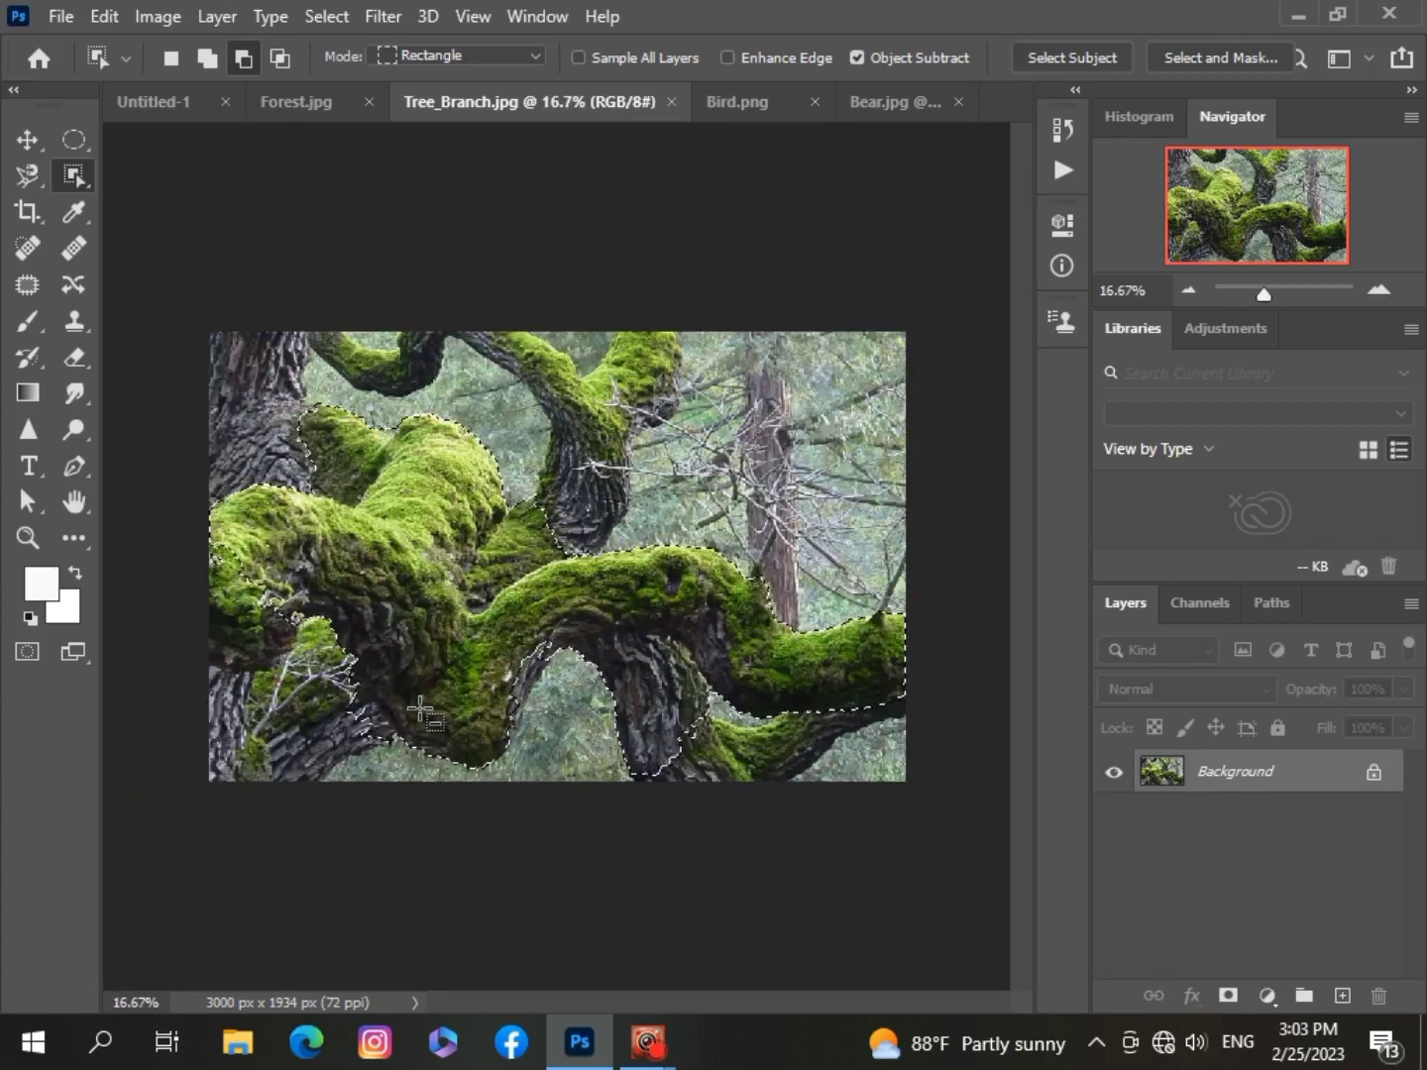
pyautogui.scroll(-2, 420, 708)
pyautogui.rightClick(87, 180)
pyautogui.click(182, 203)
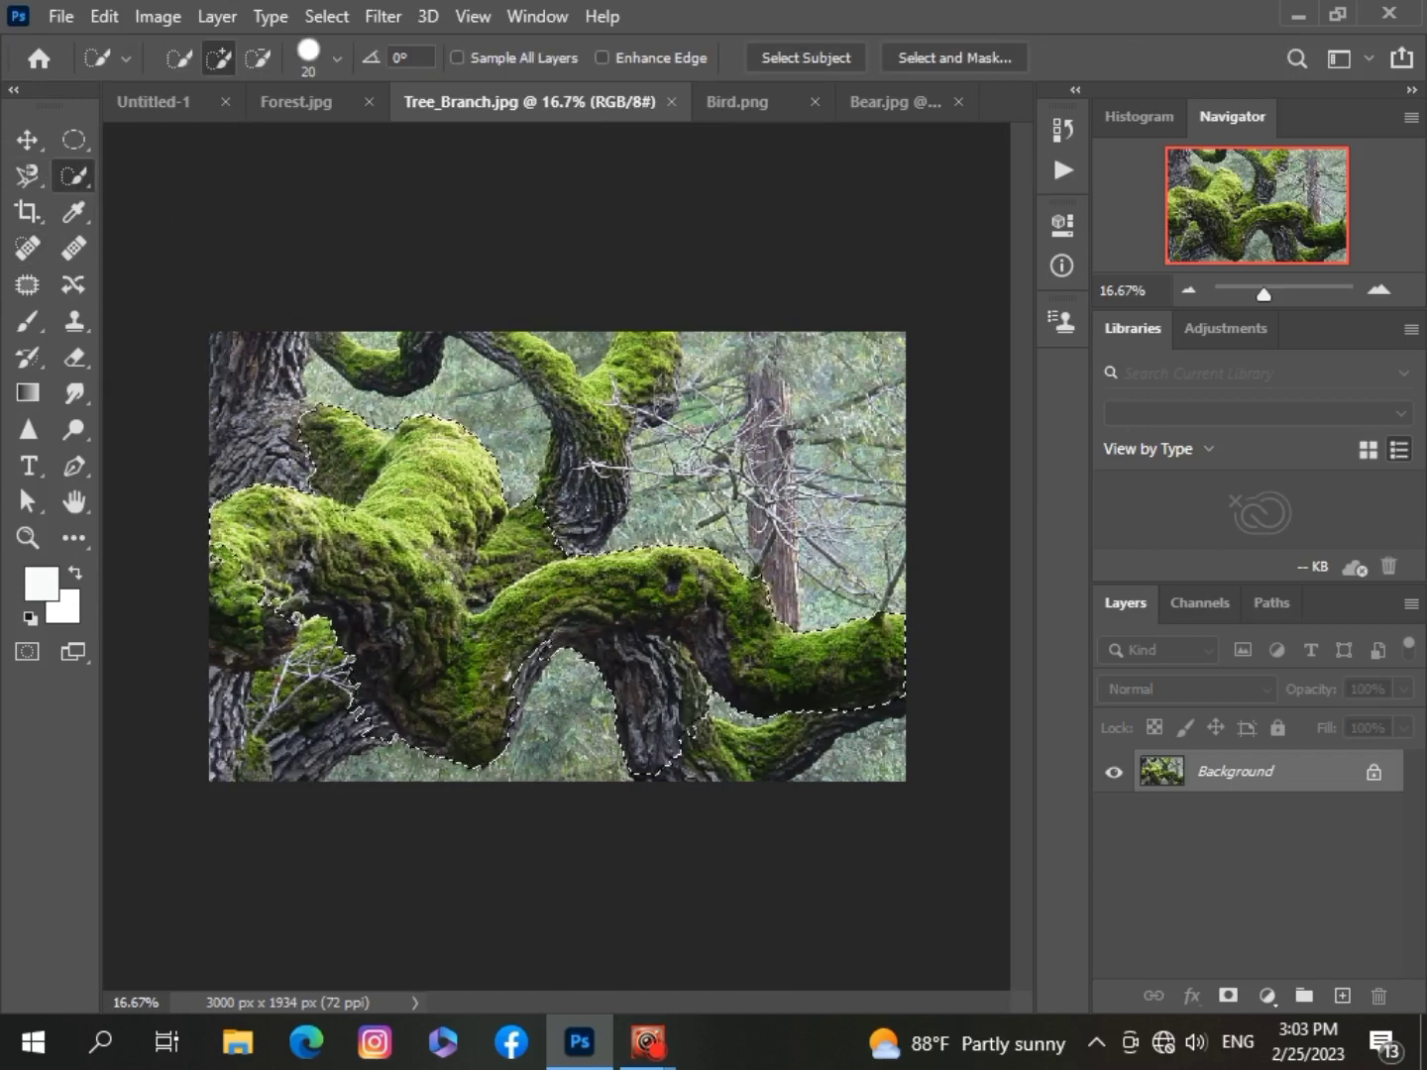
pyautogui.scroll(3, 315, 460)
pyautogui.moveTo(226, 449); pyautogui.dragTo(176, 405)
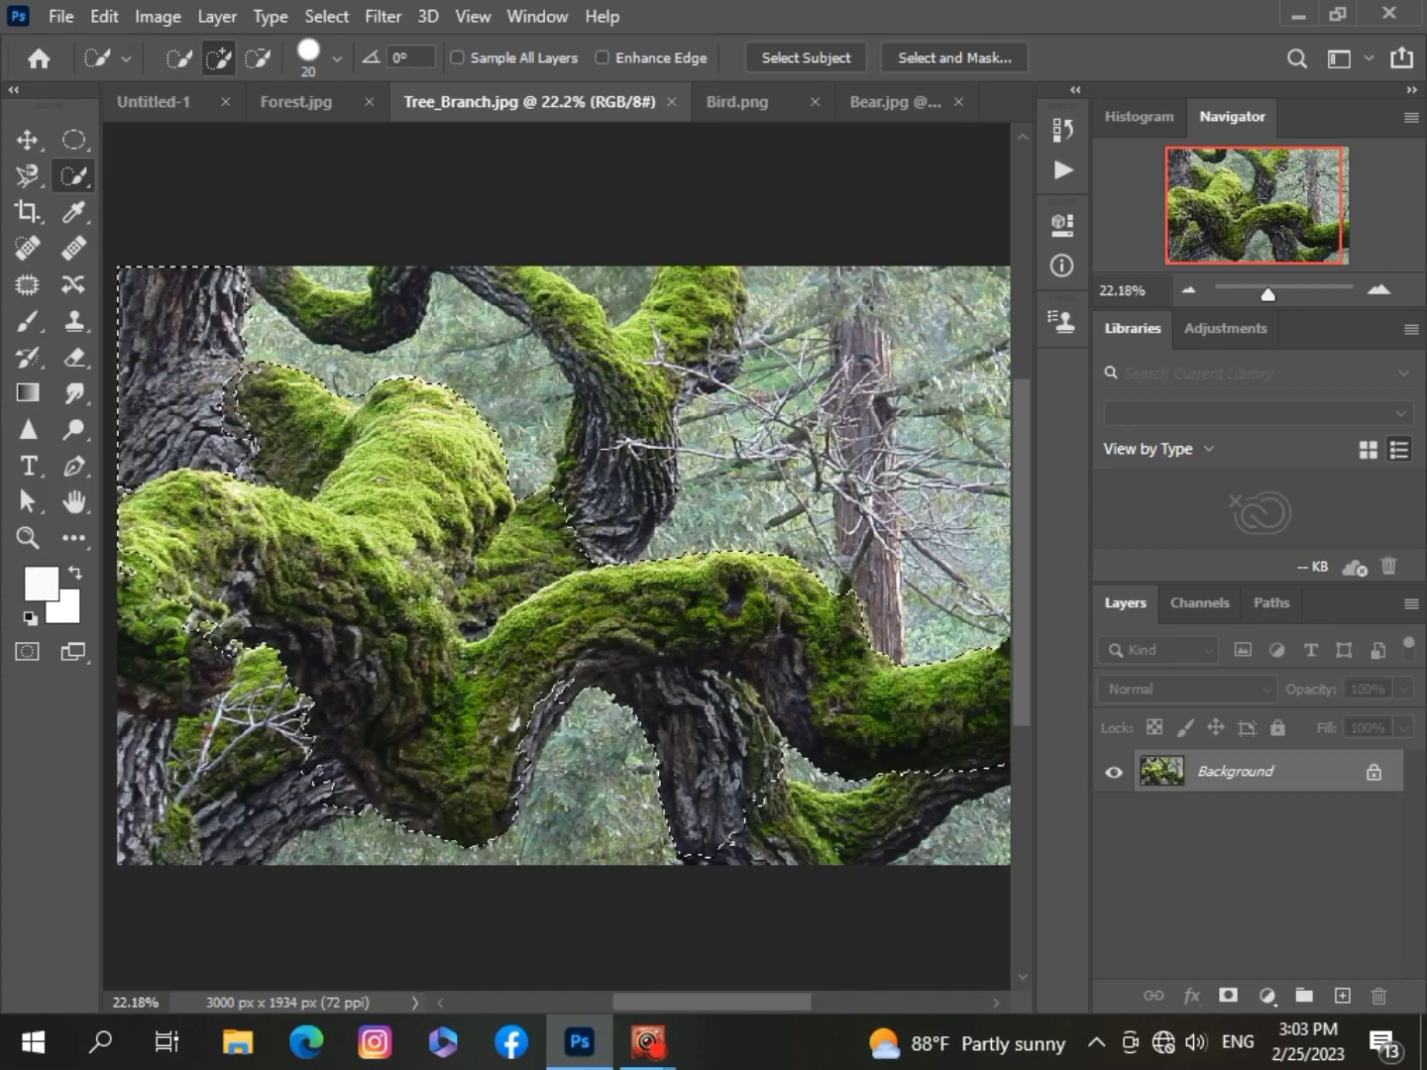
# Subtract the background foliage between the upper-left trunk and the hanging branch, fitting the selection edge along the moss.
pyautogui.scroll(4, 326, 269)
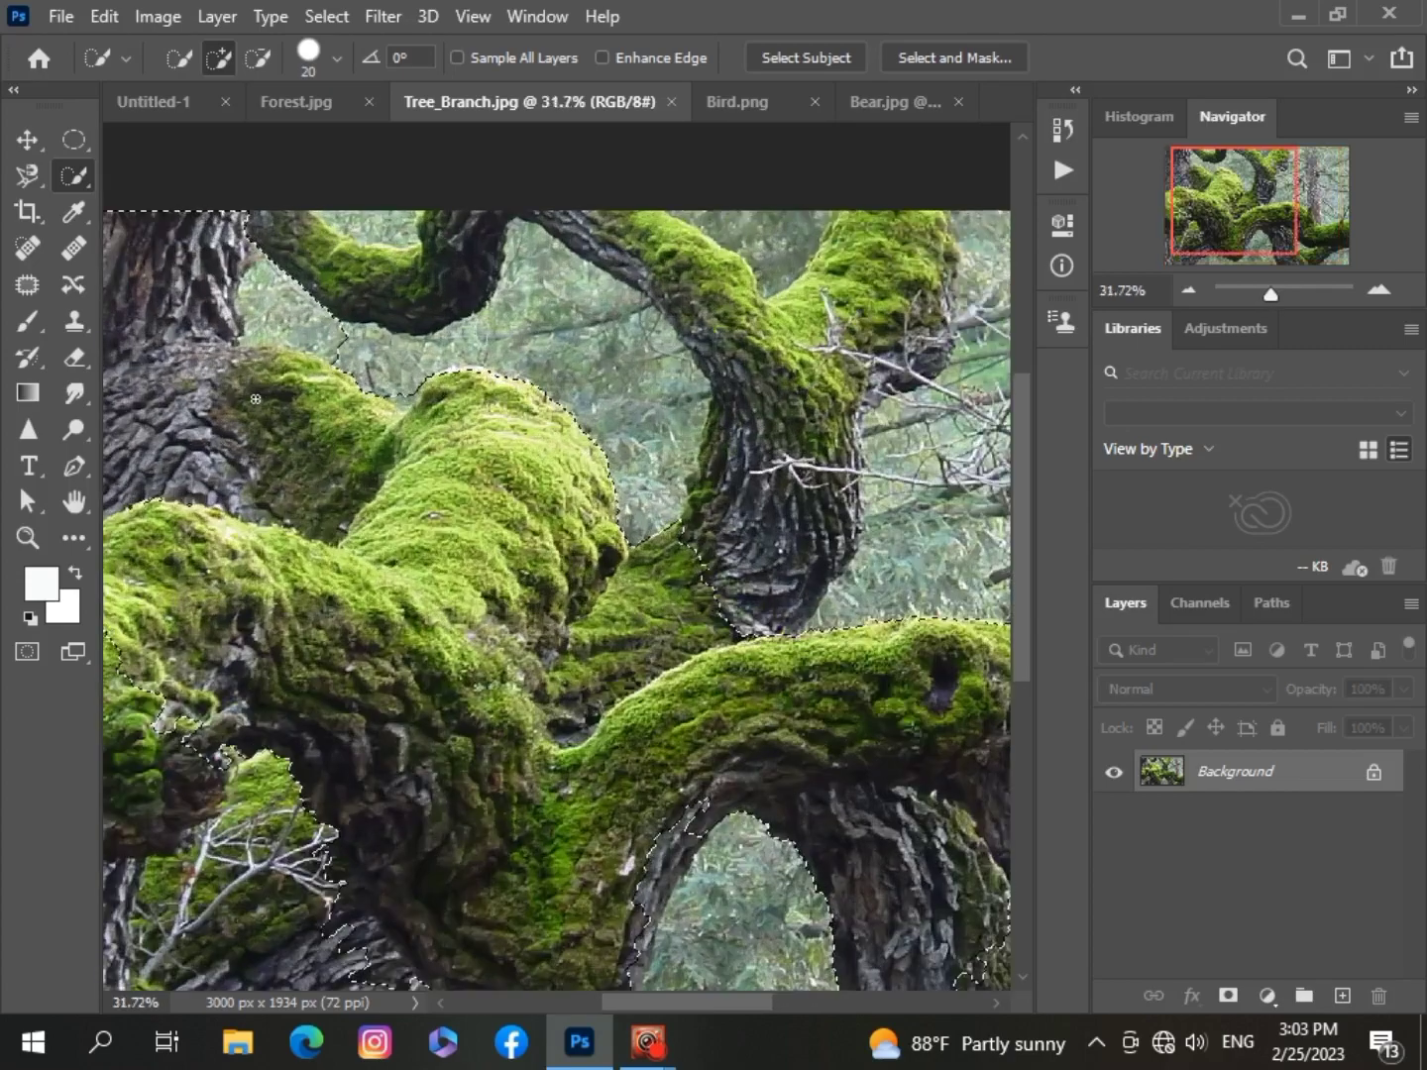
pyautogui.scroll(-4, 325, 269)
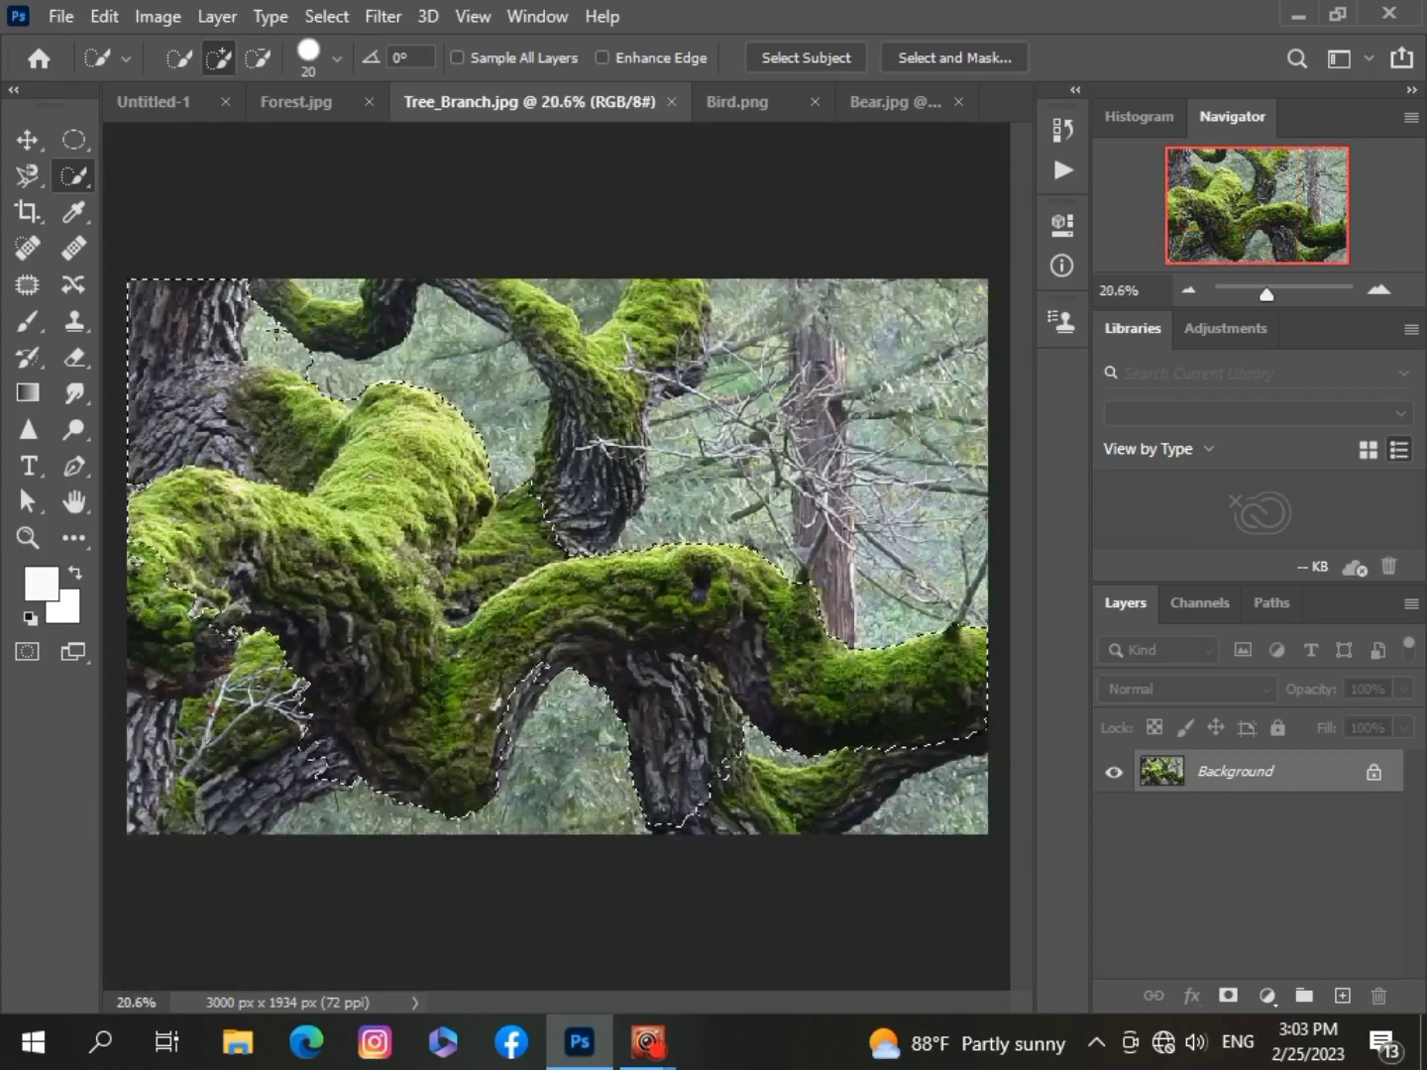
pyautogui.scroll(4, 264, 298)
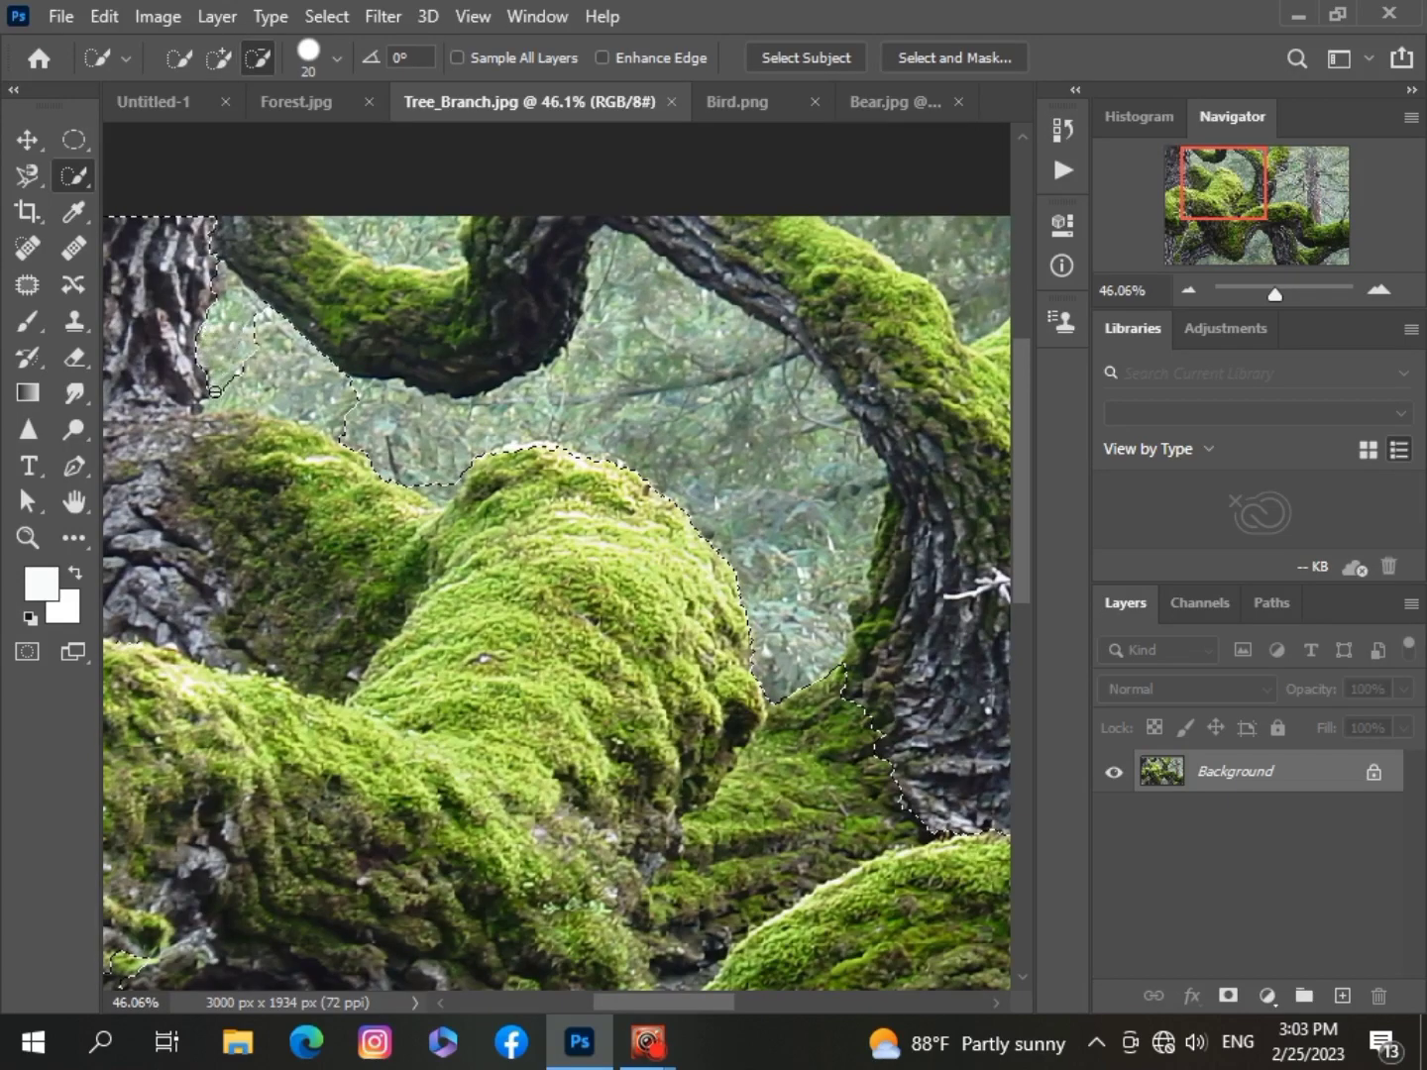
pyautogui.scroll(2, 291, 443)
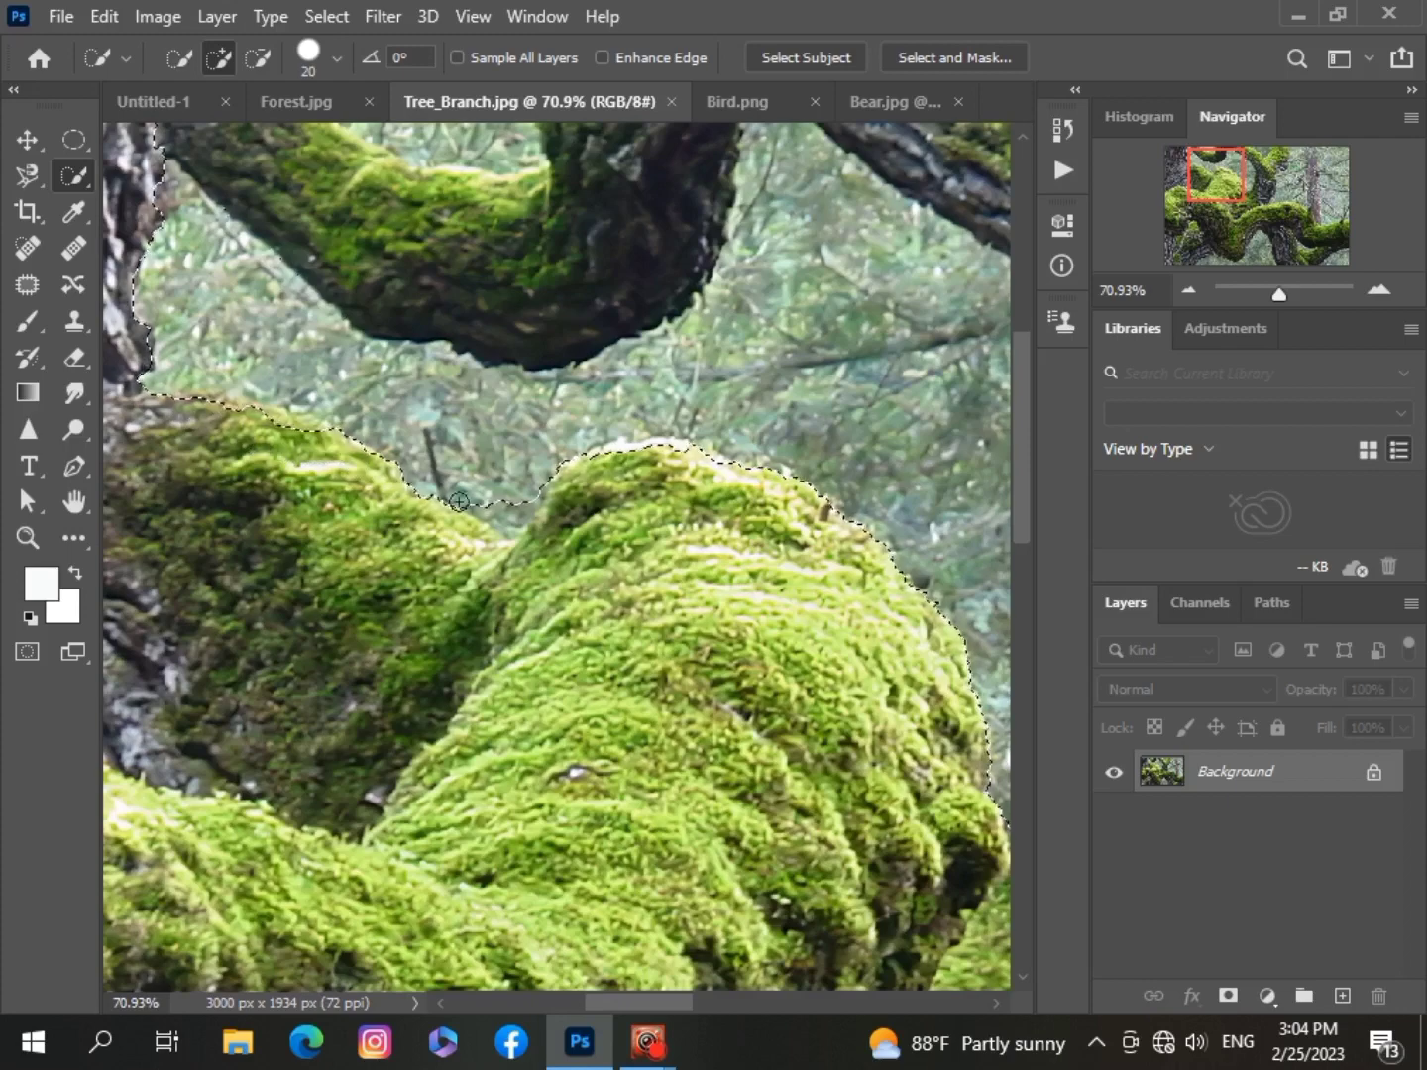
pyautogui.scroll(-2, 798, 585)
pyautogui.scroll(-3, 798, 585)
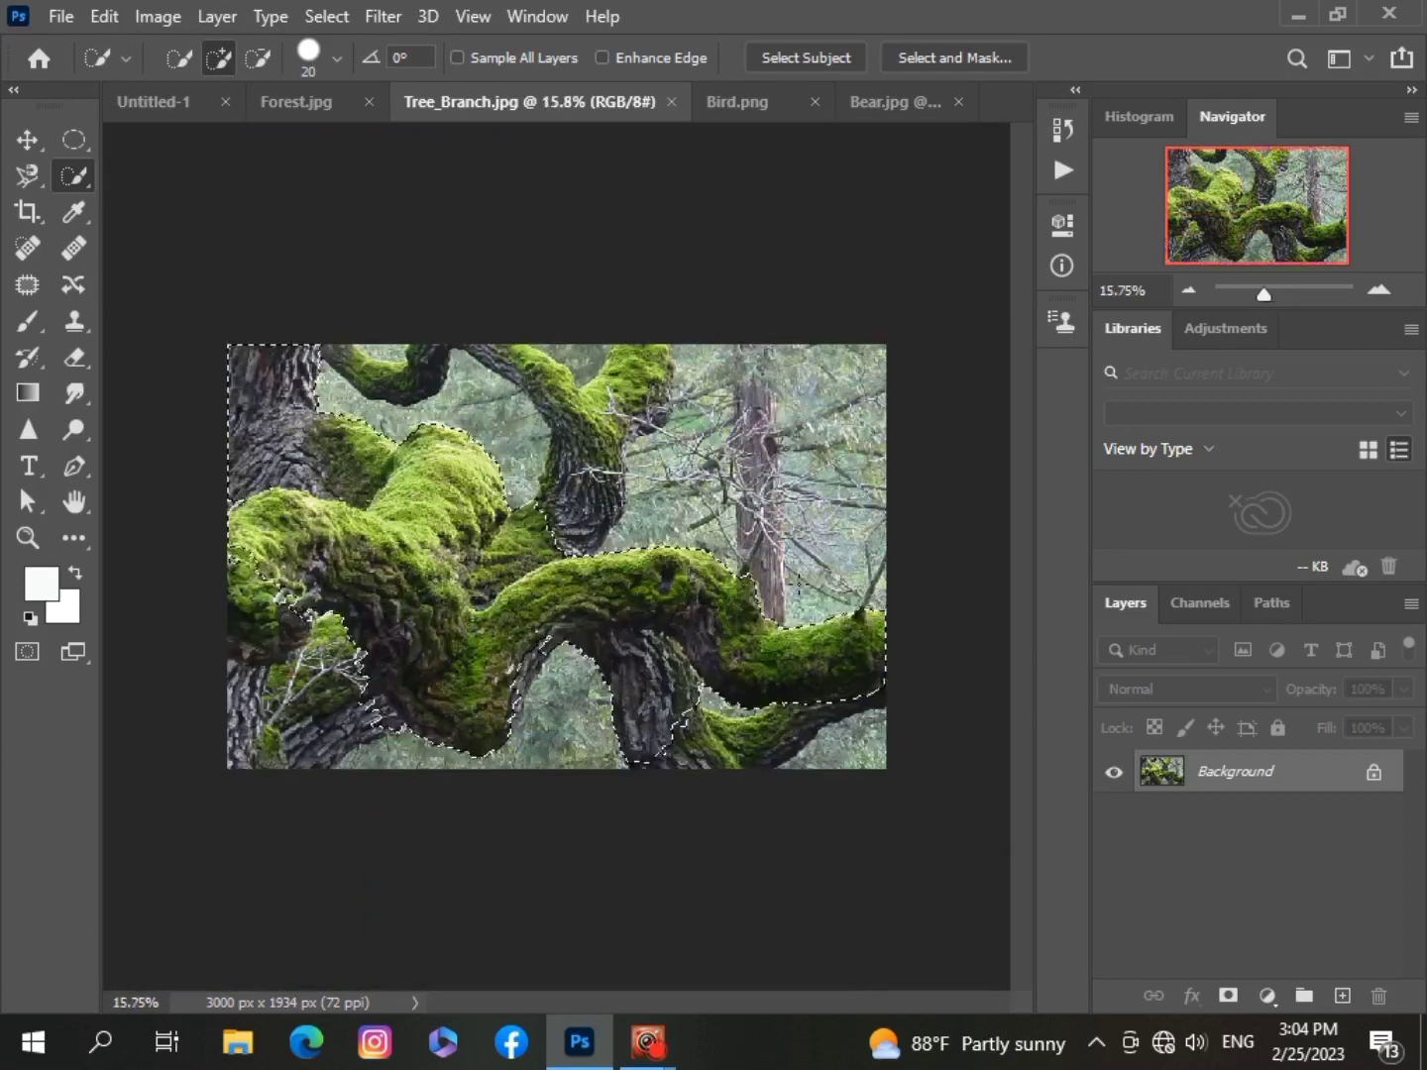
# Subtract the mossy patch behind the central branch from the selection.
pyautogui.scroll(2, 798, 585)
pyautogui.press('alt')
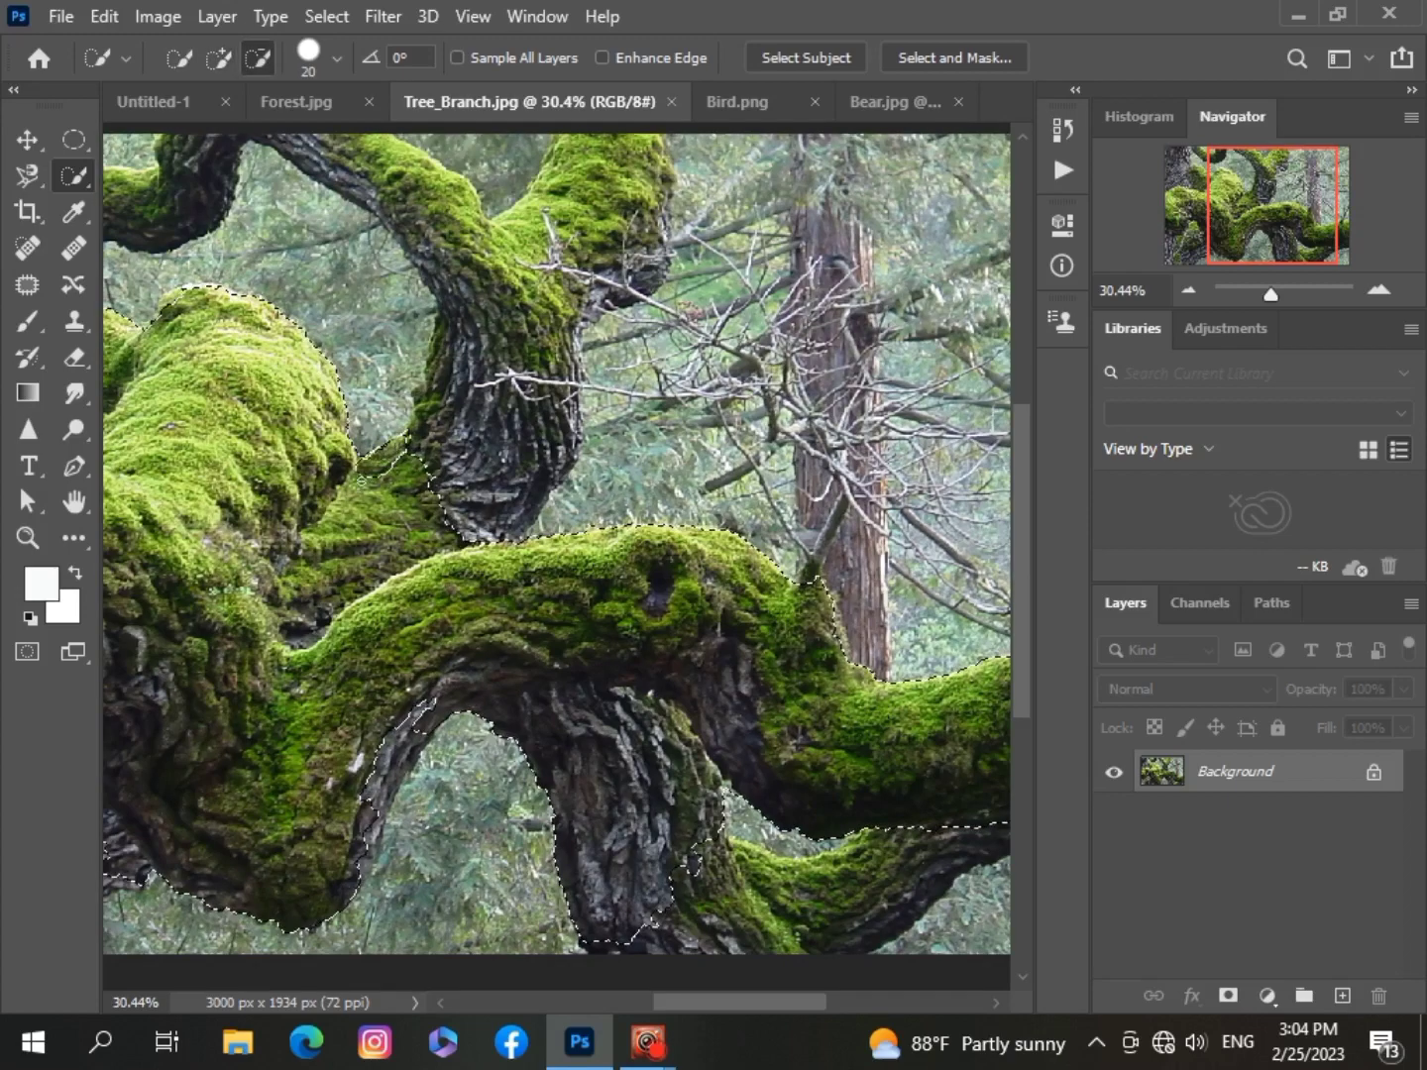
pyautogui.keyDown('alt'); pyautogui.click(406, 503); pyautogui.keyUp('alt')
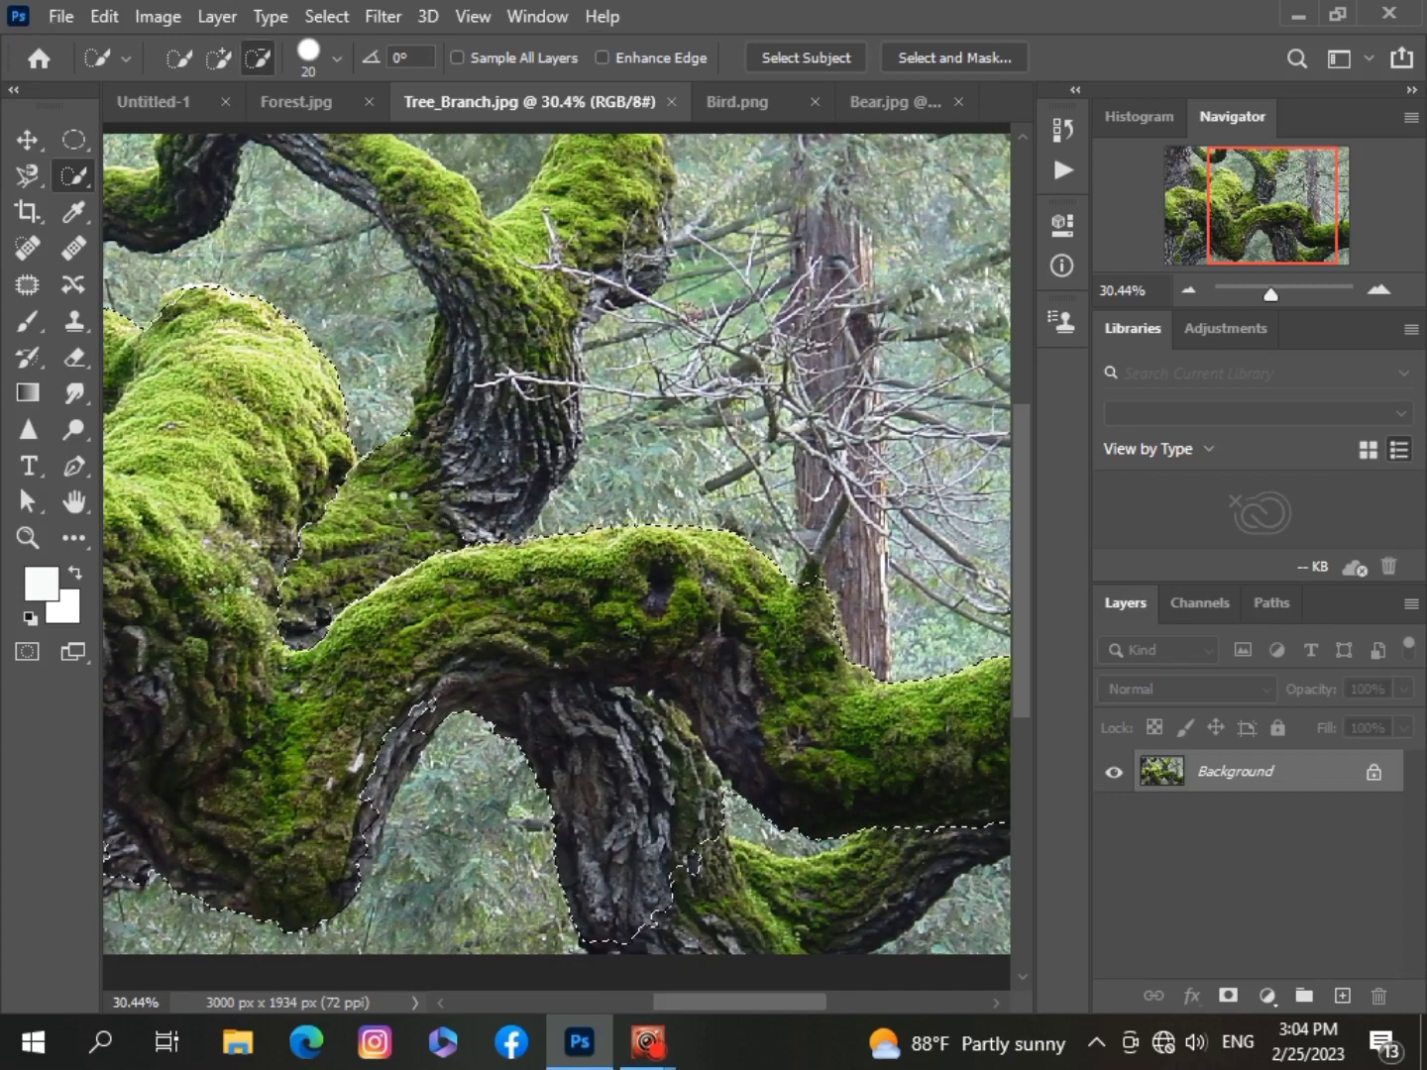
# Add the trunk and root in the image's lower-left corner, including the mossy area behind the bare twigs, to the selection.
pyautogui.scroll(-2, 499, 615)
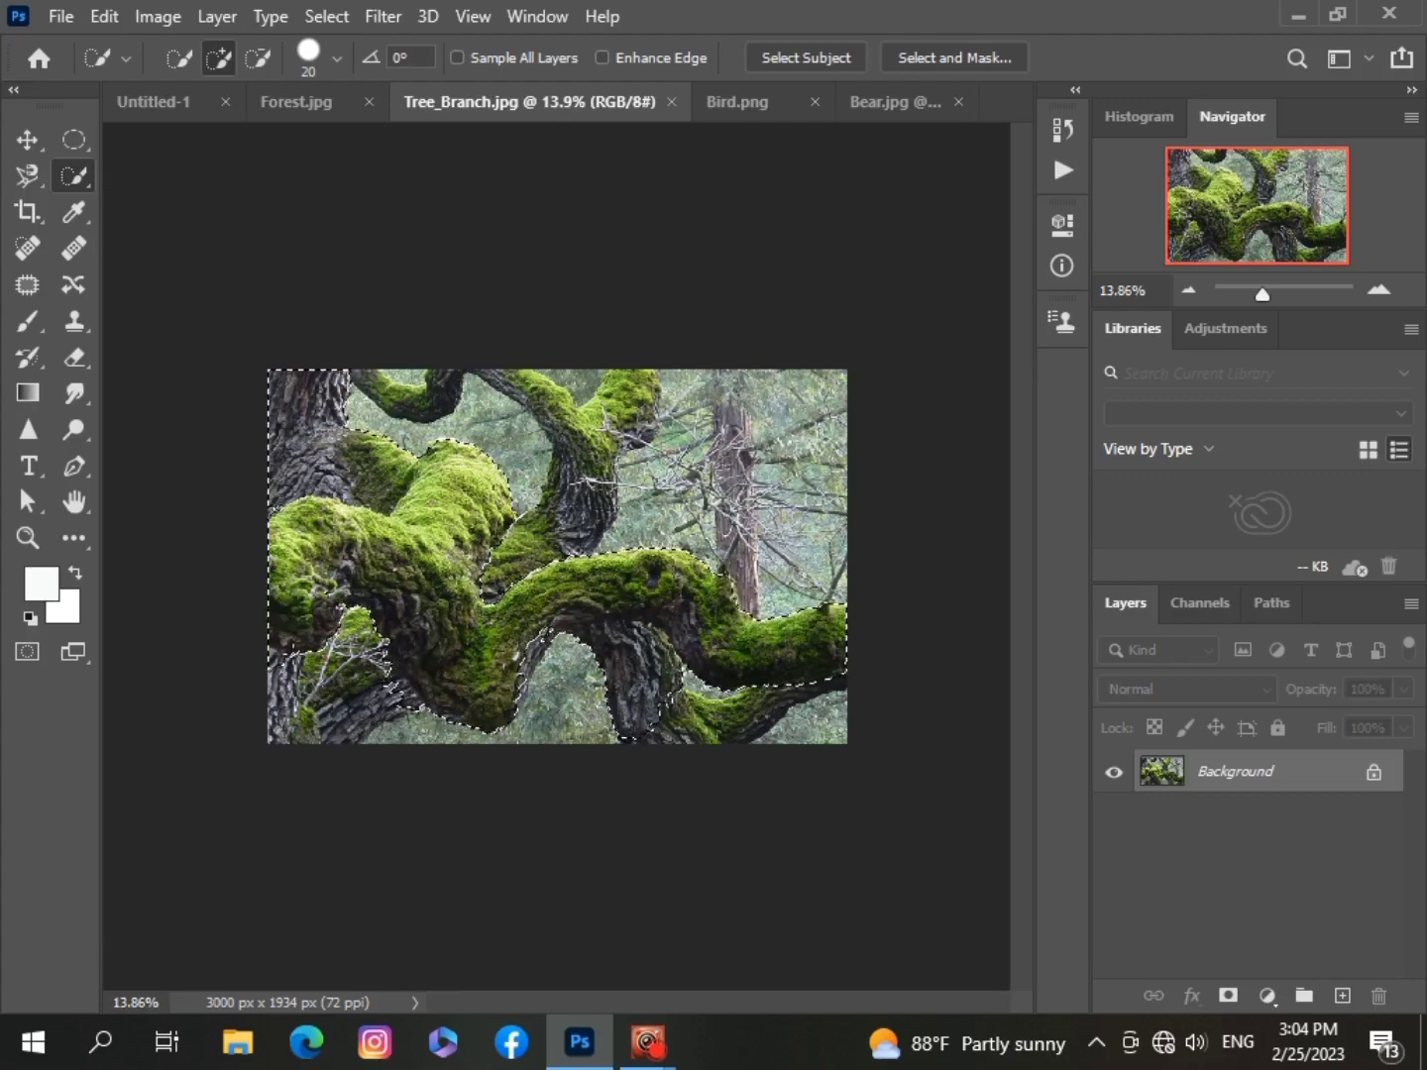
pyautogui.scroll(1, 535, 566)
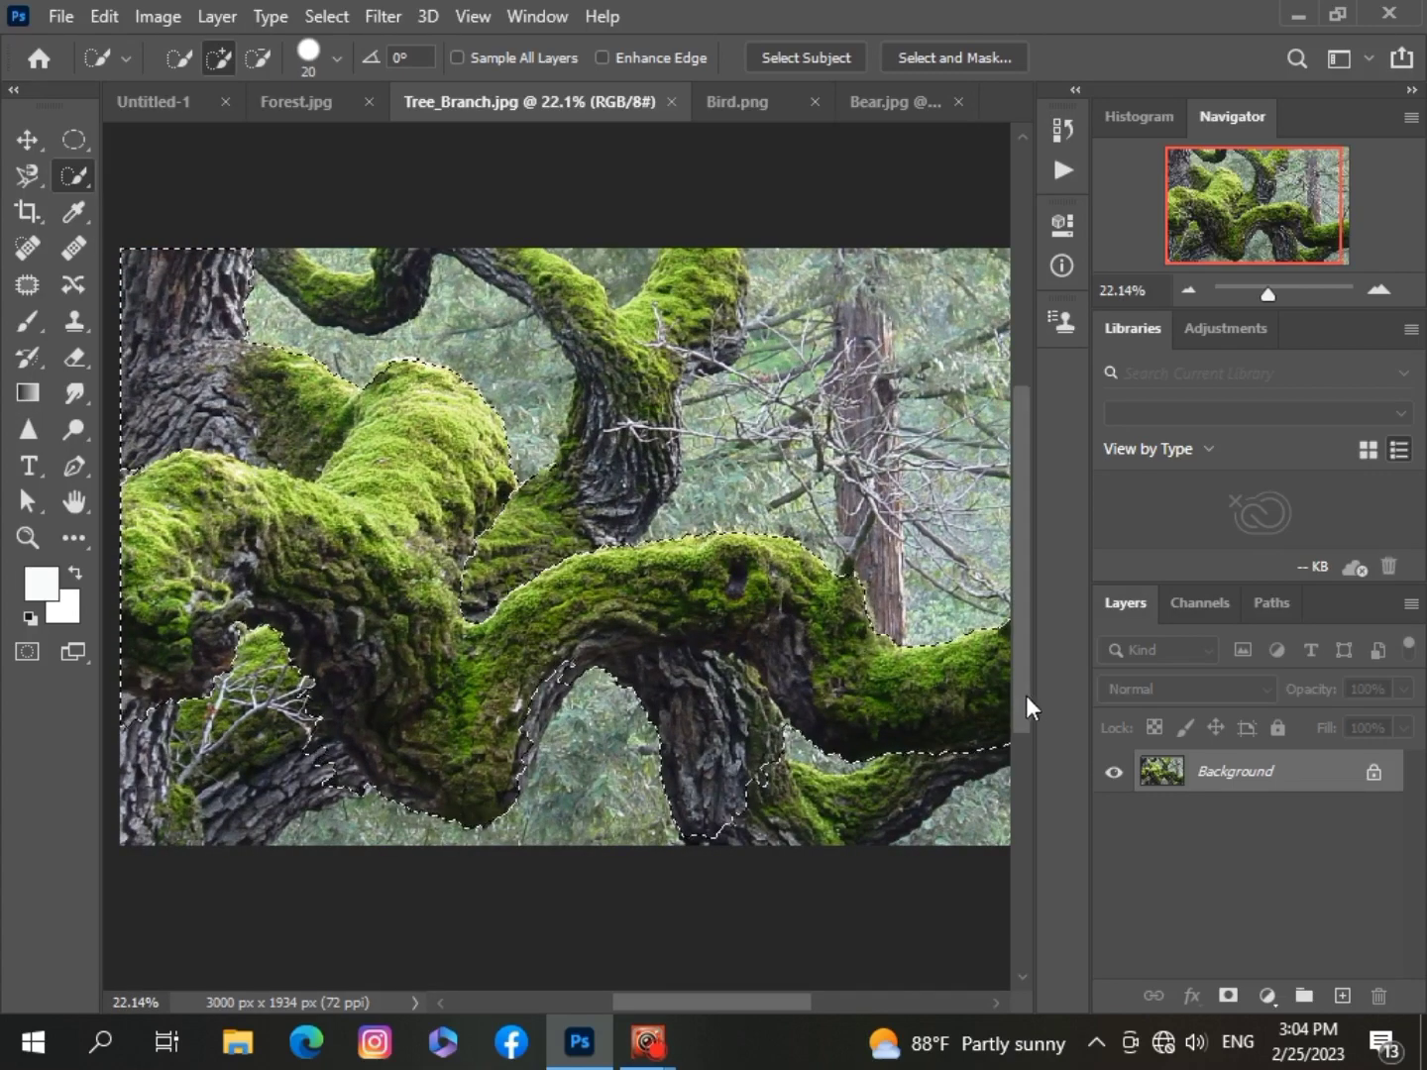
pyautogui.scroll(-3, 1026, 704)
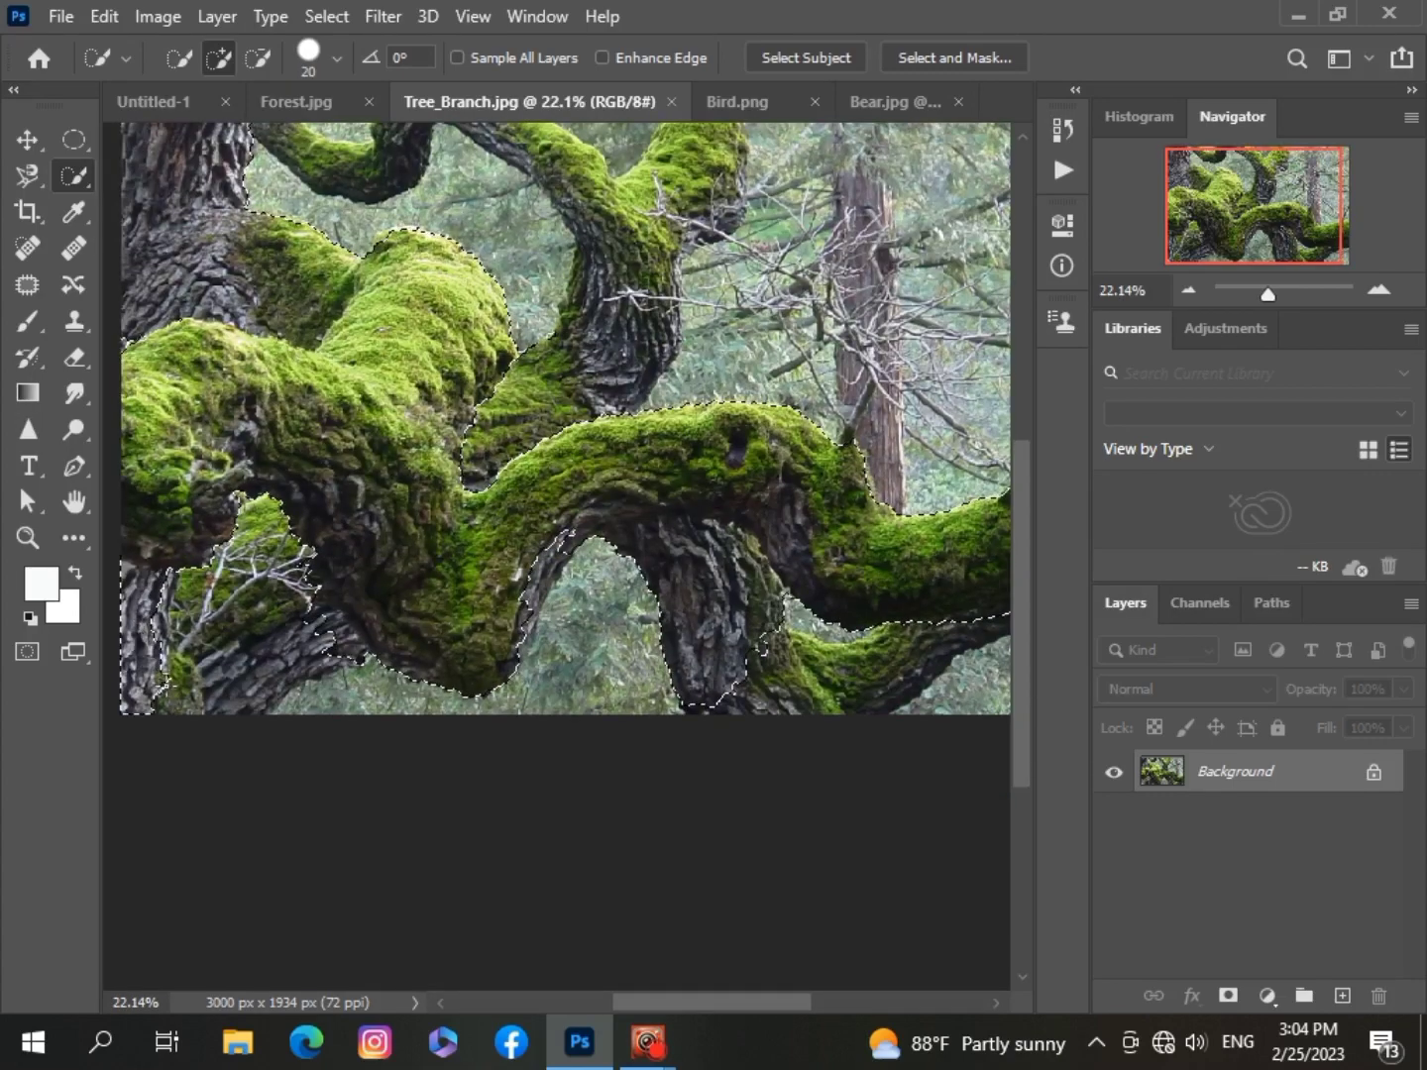
pyautogui.moveTo(167, 684); pyautogui.dragTo(209, 707)
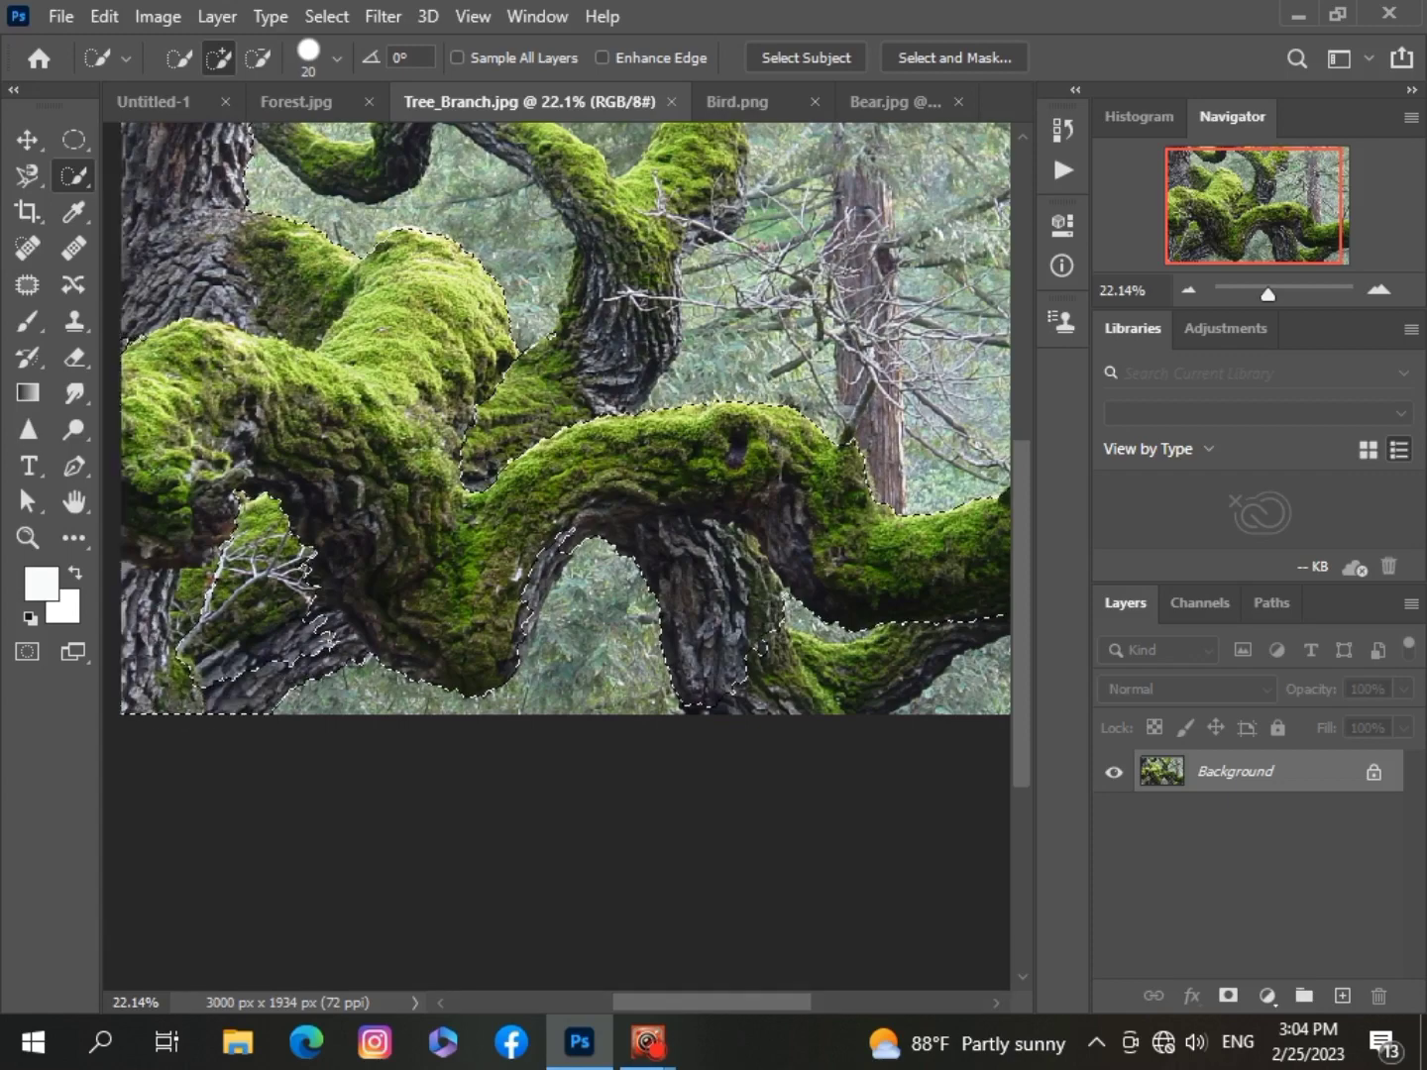
pyautogui.moveTo(211, 579); pyautogui.dragTo(195, 605)
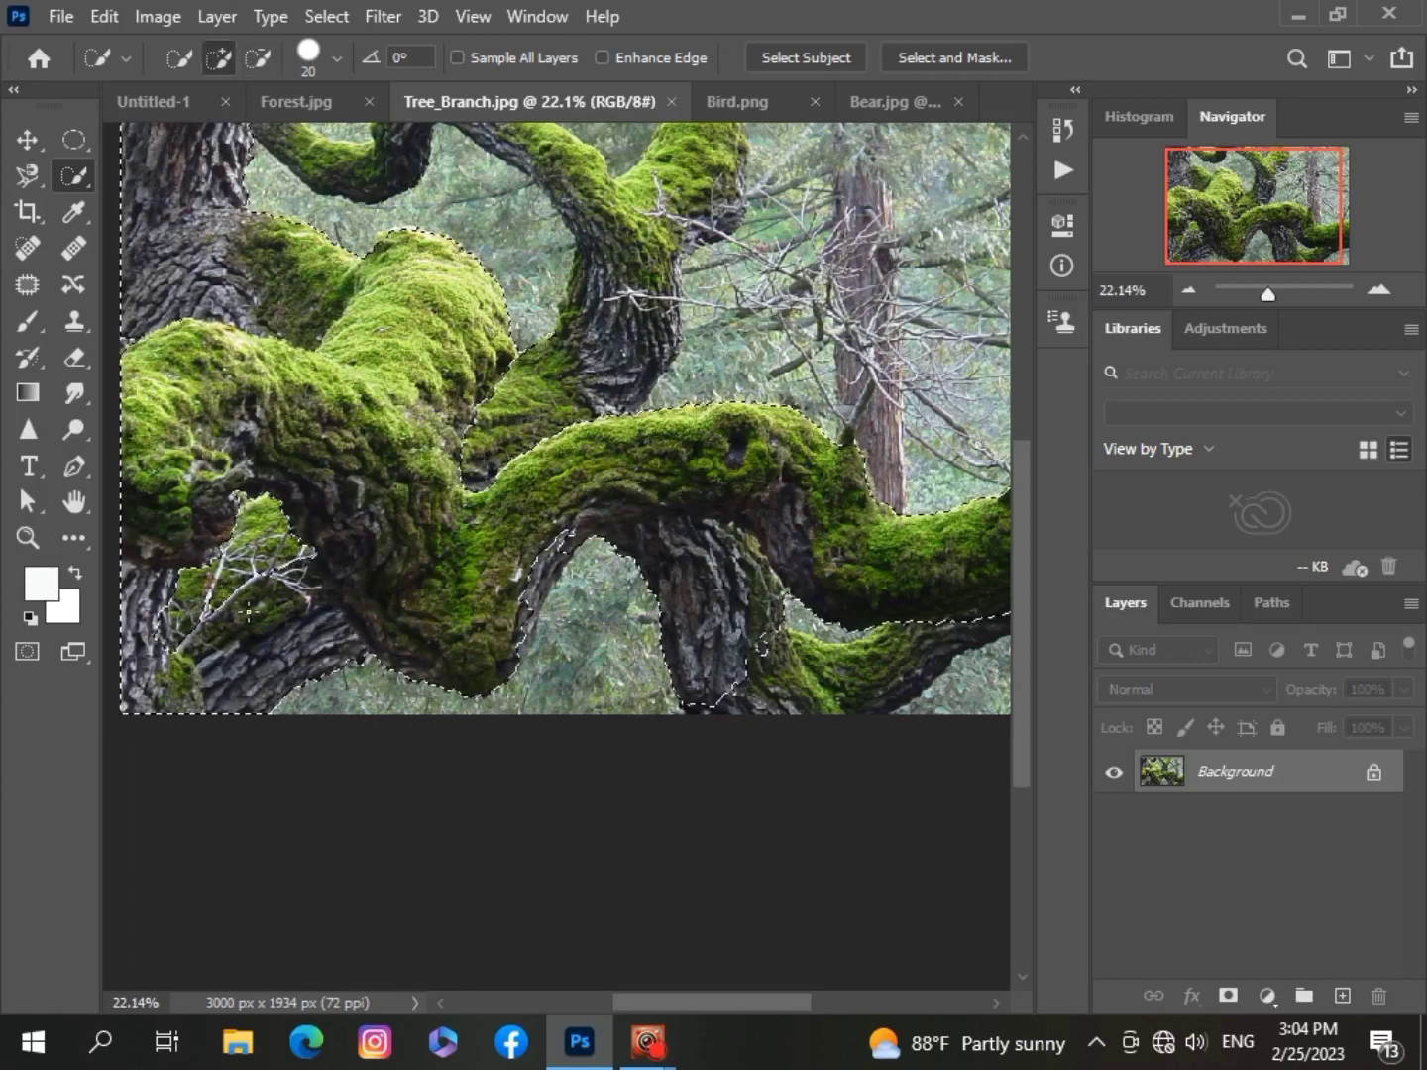
pyautogui.scroll(2, 518, 649)
pyautogui.scroll(1, 517, 649)
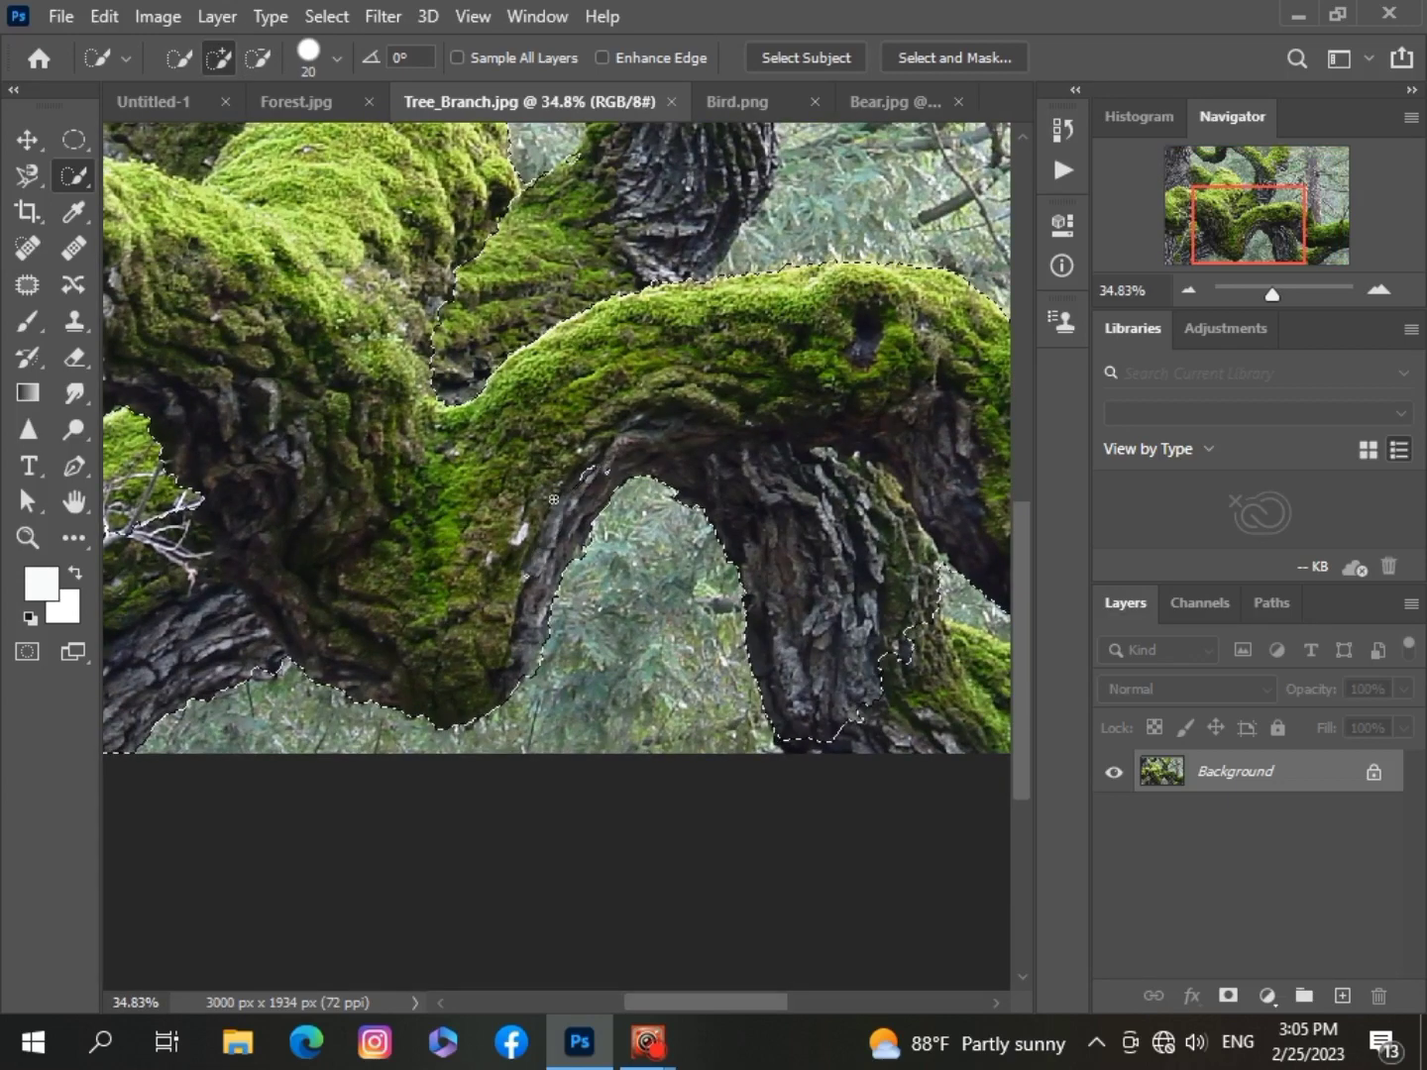
# Complete the selection along the lower-right root and subtract the foliage gap between it and the mossy branch above.
pyautogui.moveTo(766, 1002); pyautogui.dragTo(843, 1002)
pyautogui.moveTo(566, 710); pyautogui.dragTo(457, 701)
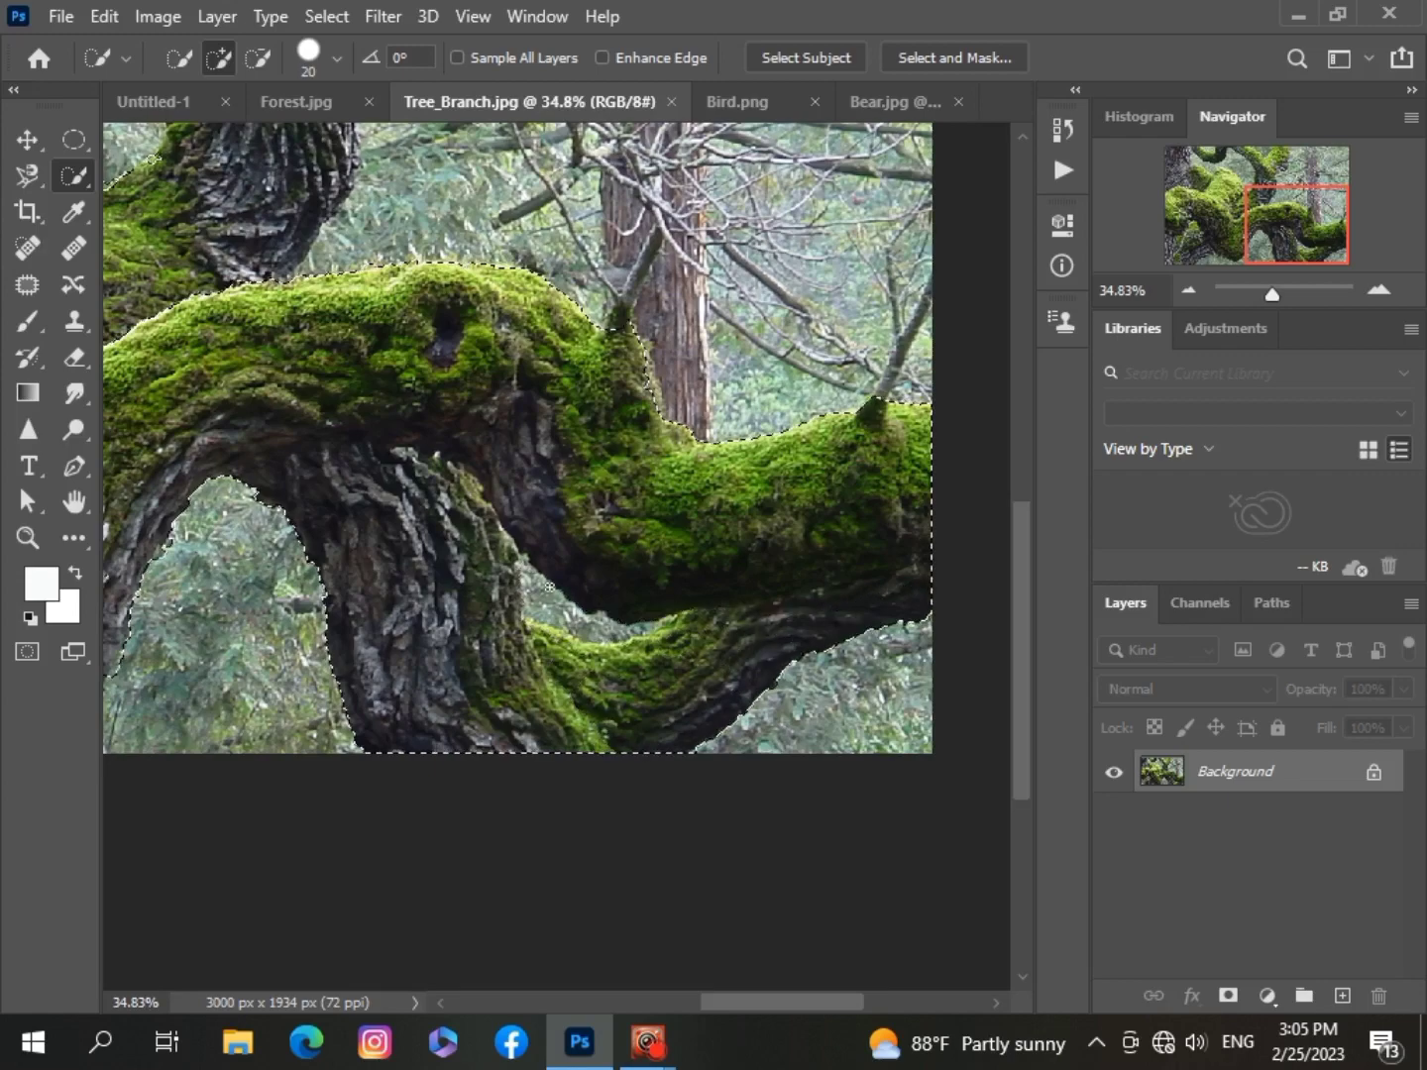
pyautogui.keyDown('alt'); pyautogui.scroll(4, 525, 625); pyautogui.keyUp('alt')
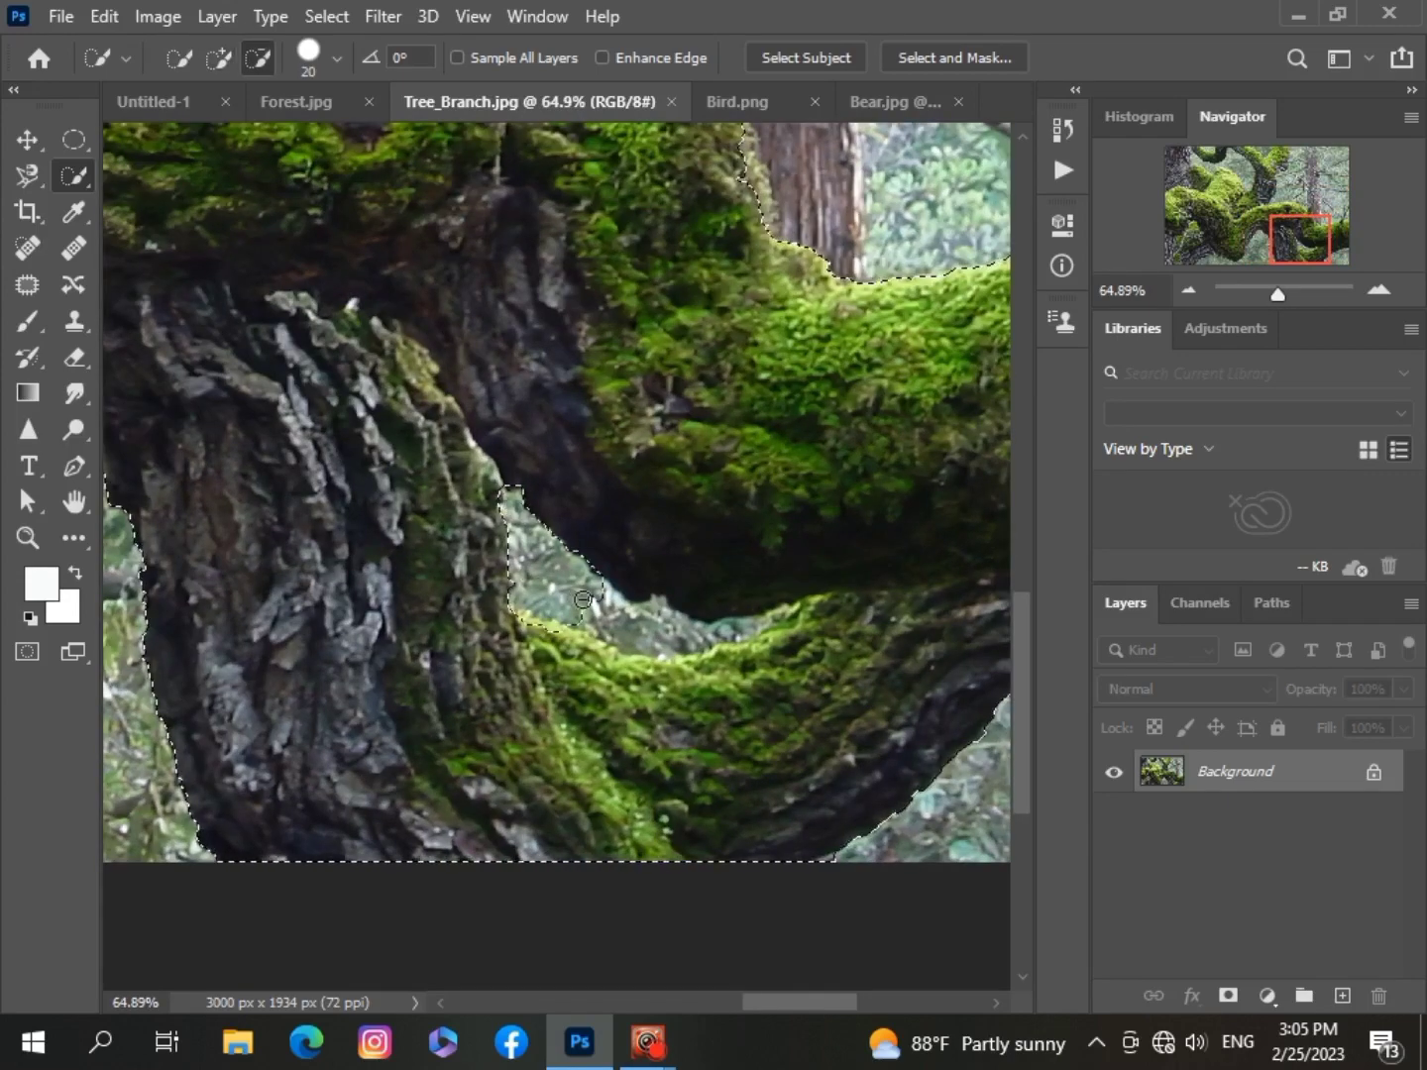
pyautogui.scroll(-5, 755, 621)
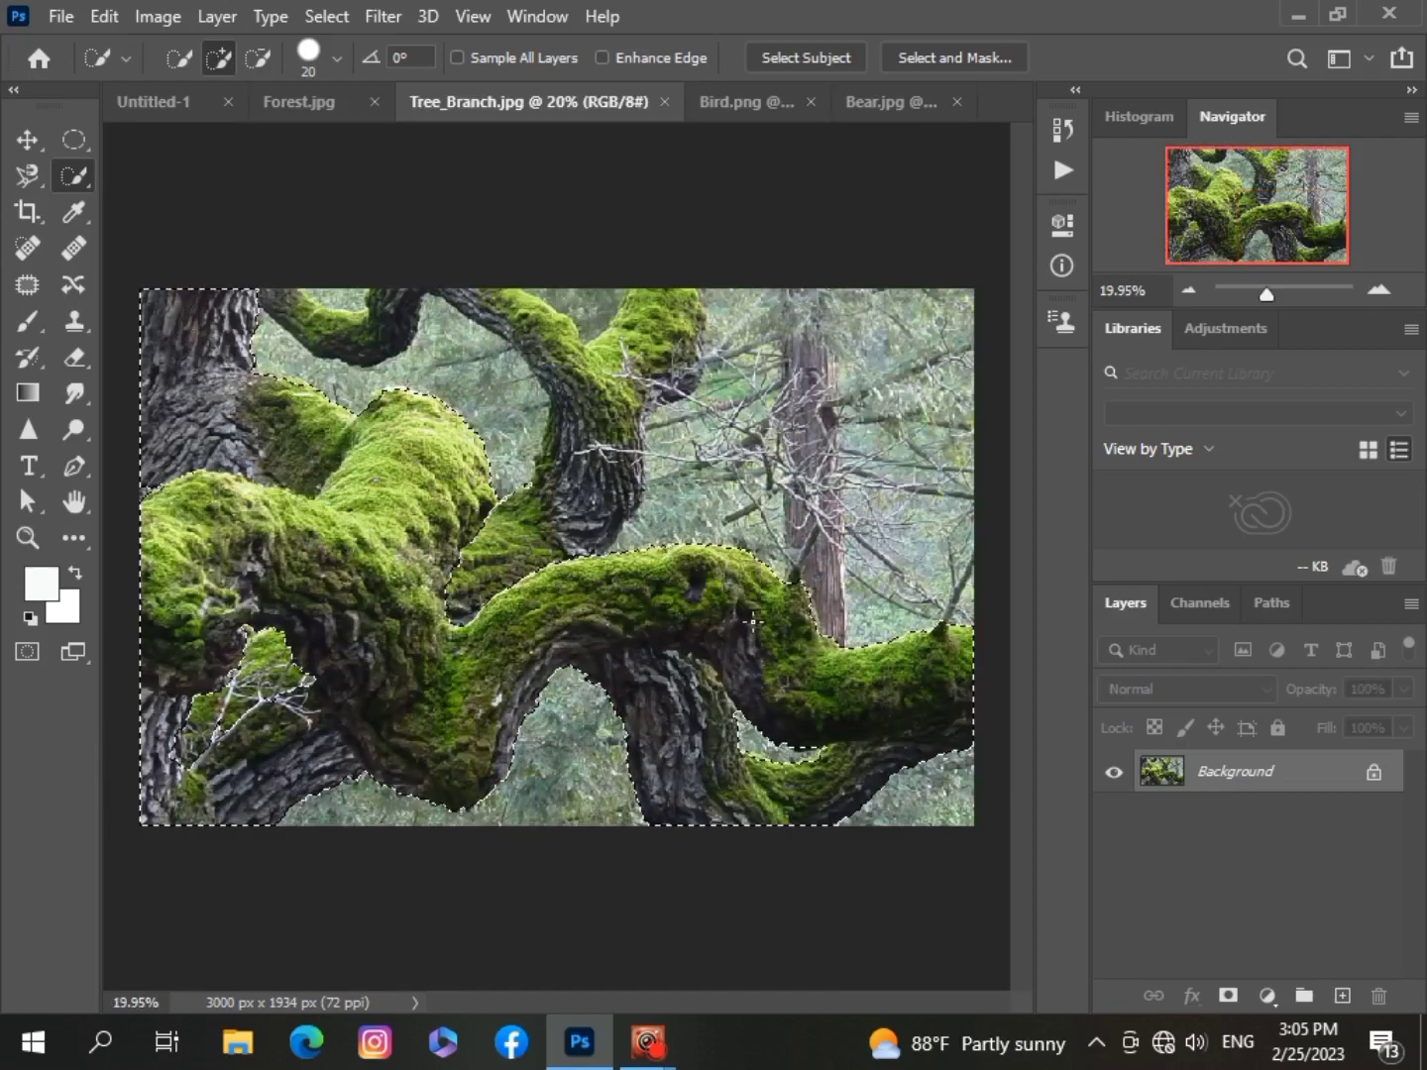
pyautogui.scroll(-1, 753, 621)
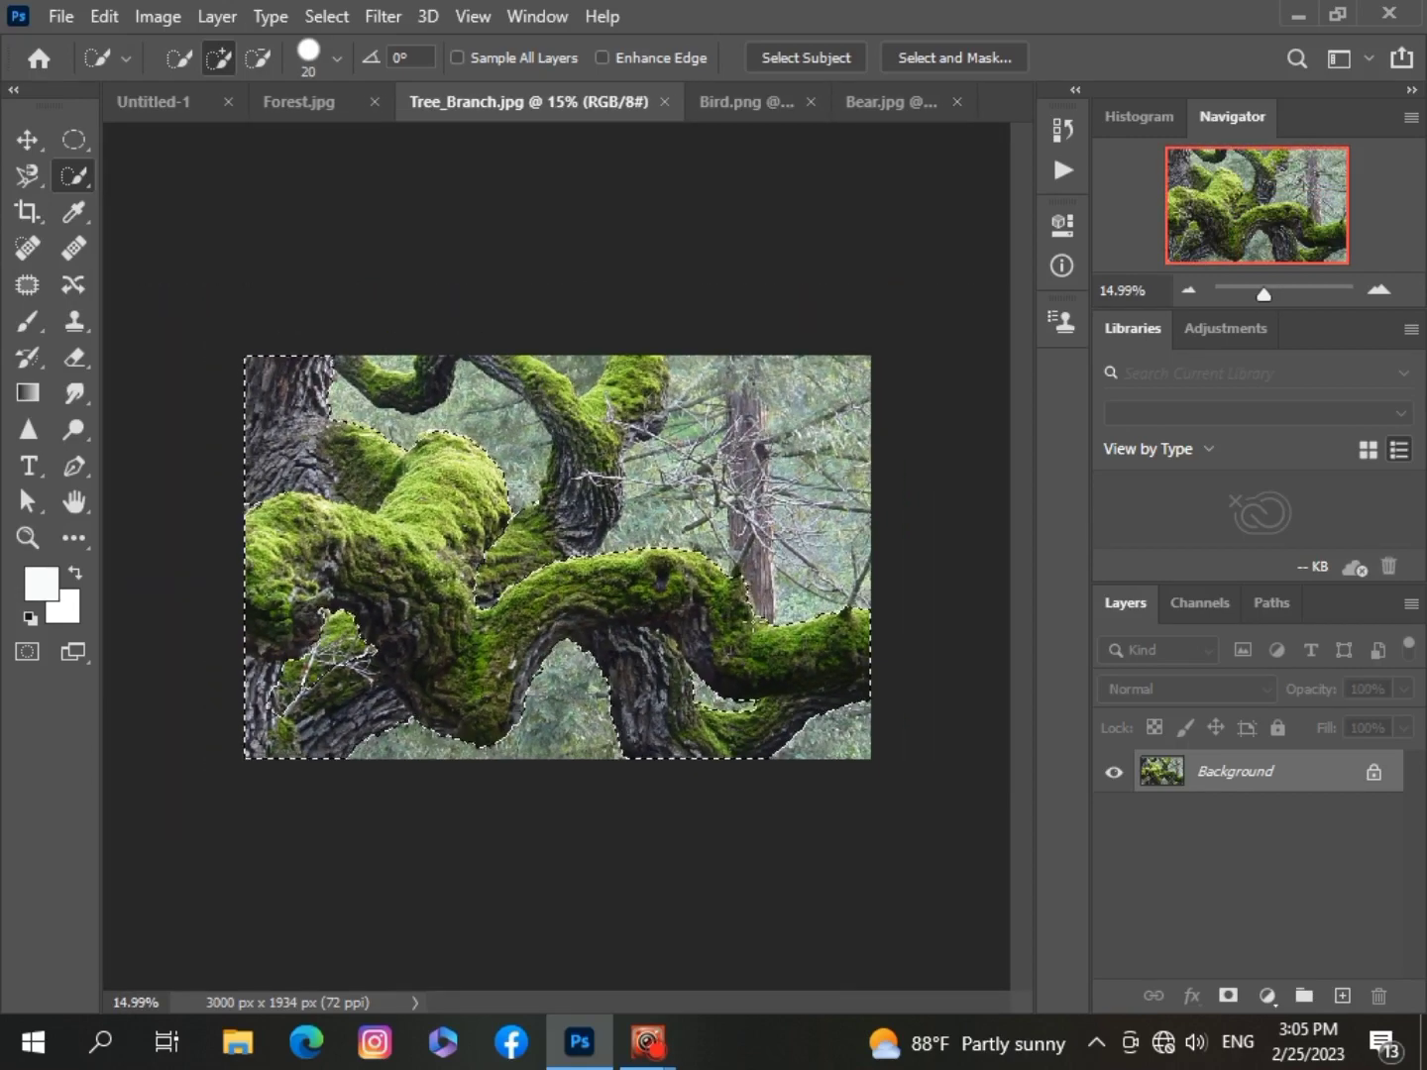
pyautogui.scroll(5, 753, 621)
pyautogui.scroll(-3, 405, 443)
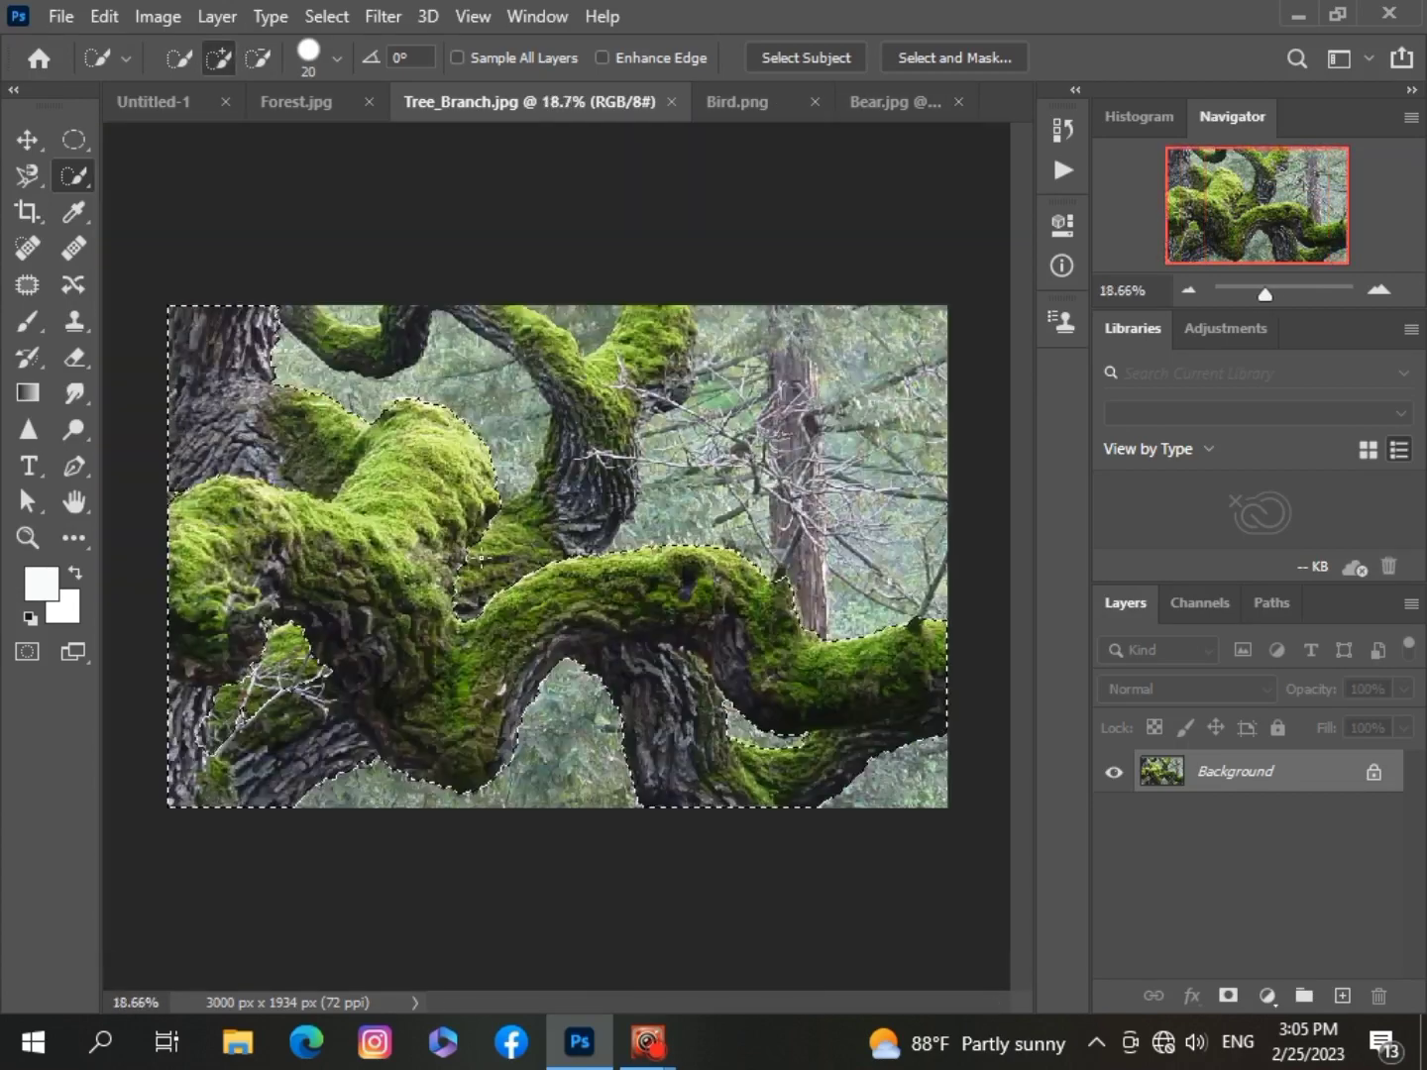
pyautogui.scroll(2, 406, 443)
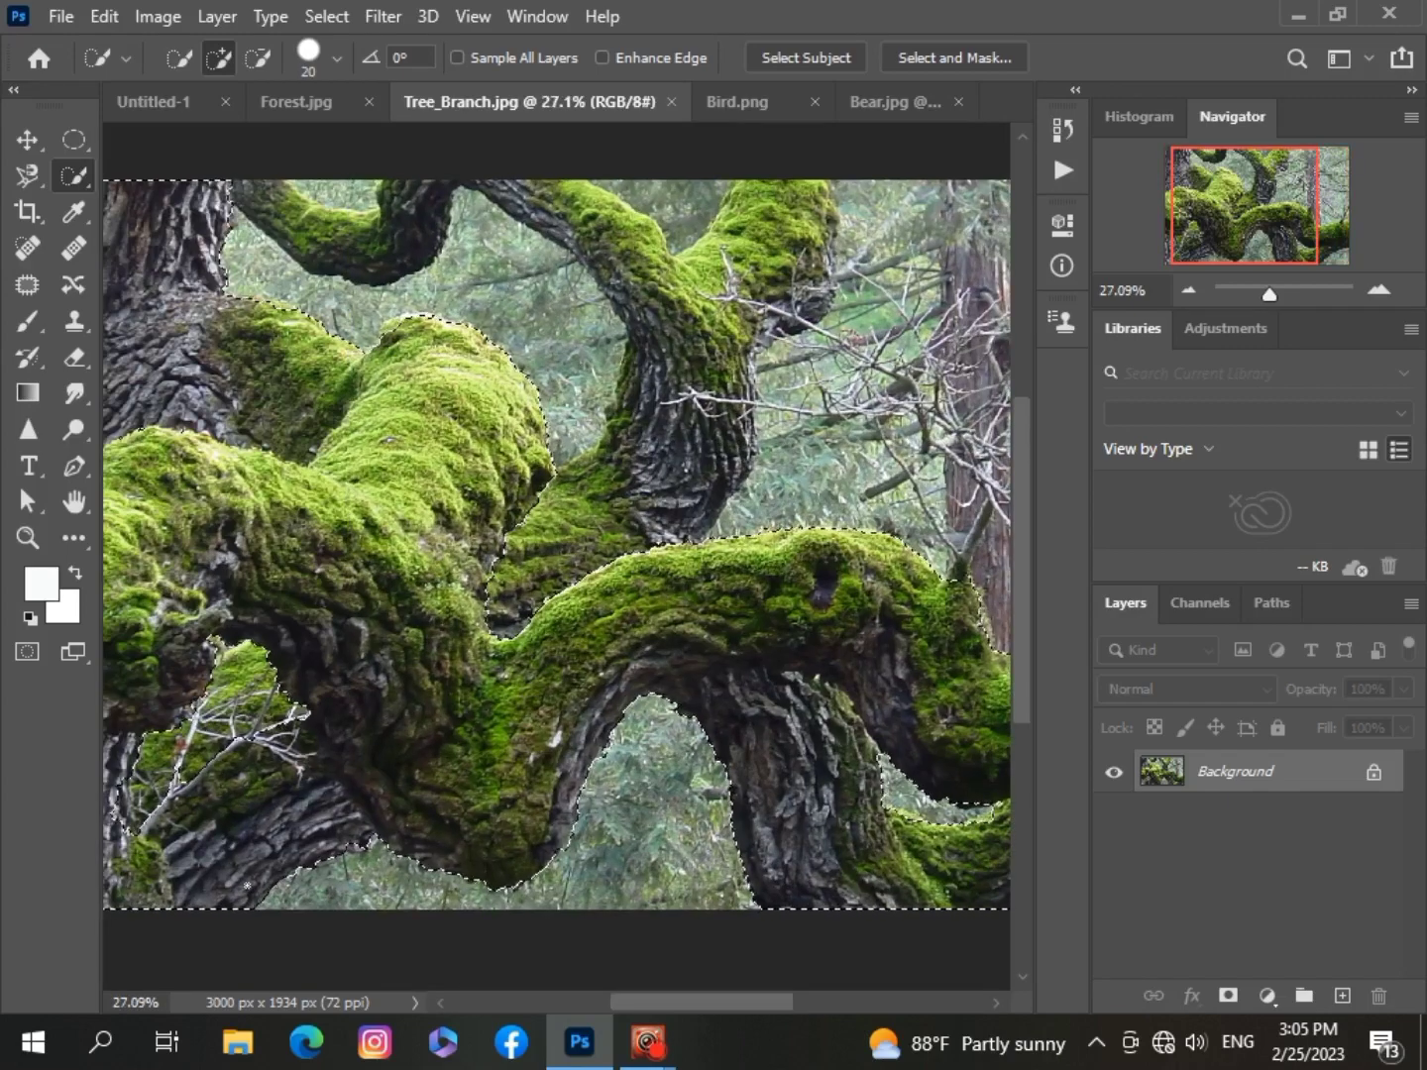
pyautogui.scroll(-3, 247, 885)
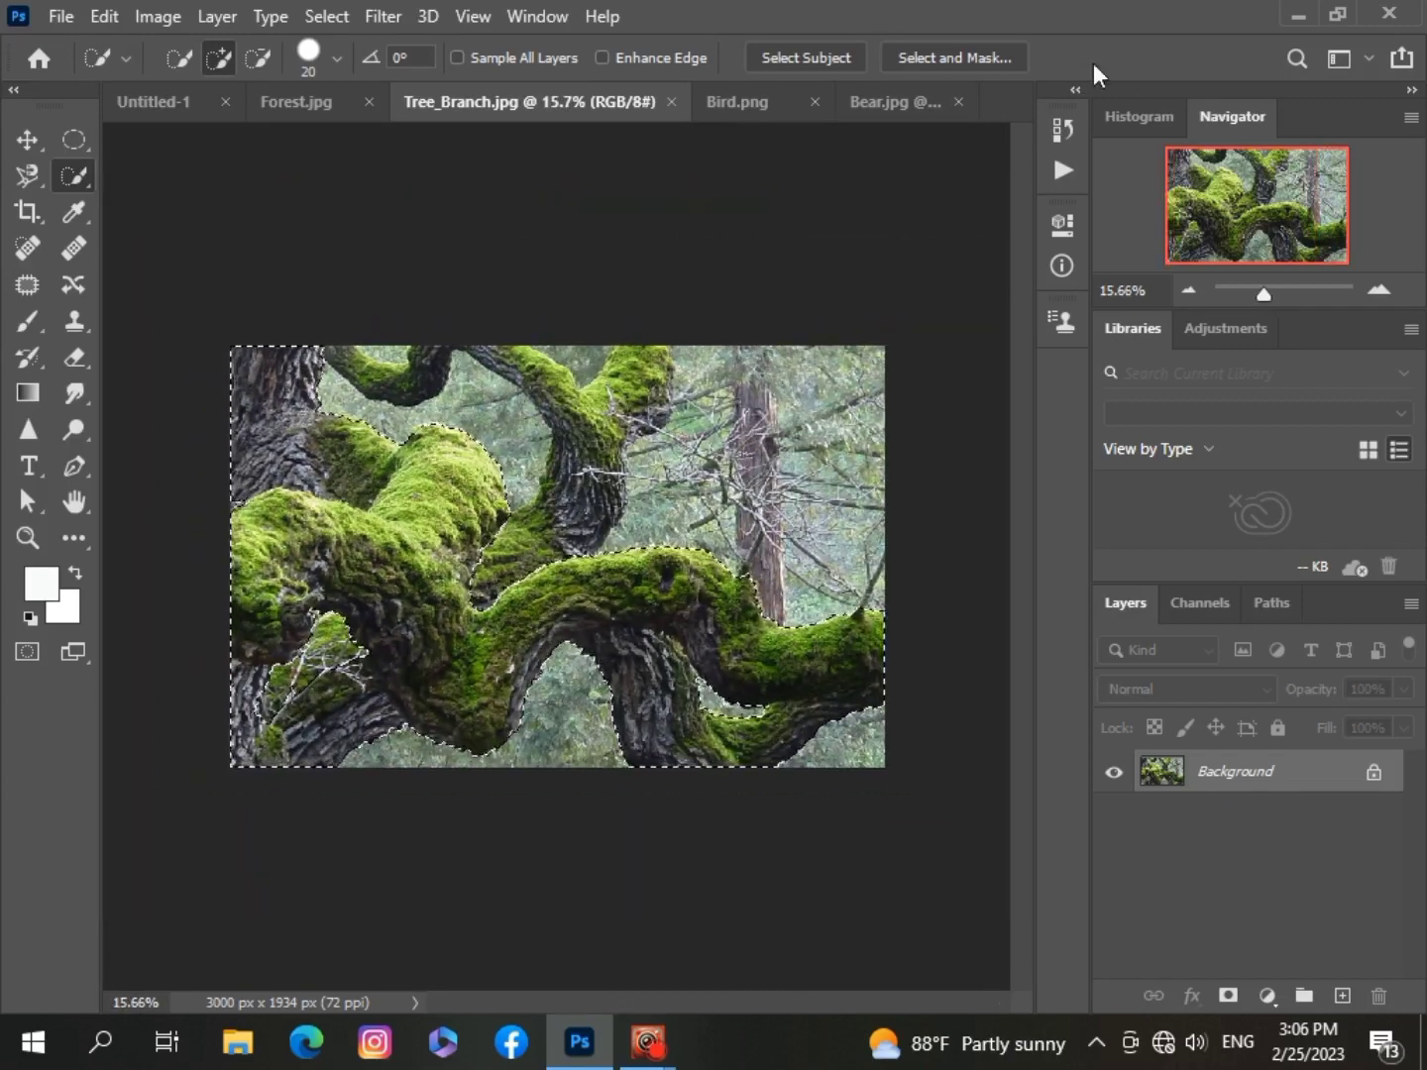
# Copy the selected tree branch and paste it into the Untitled-1 document as a new layer above the forest.
pyautogui.click(1077, 93)
pyautogui.click(1078, 93)
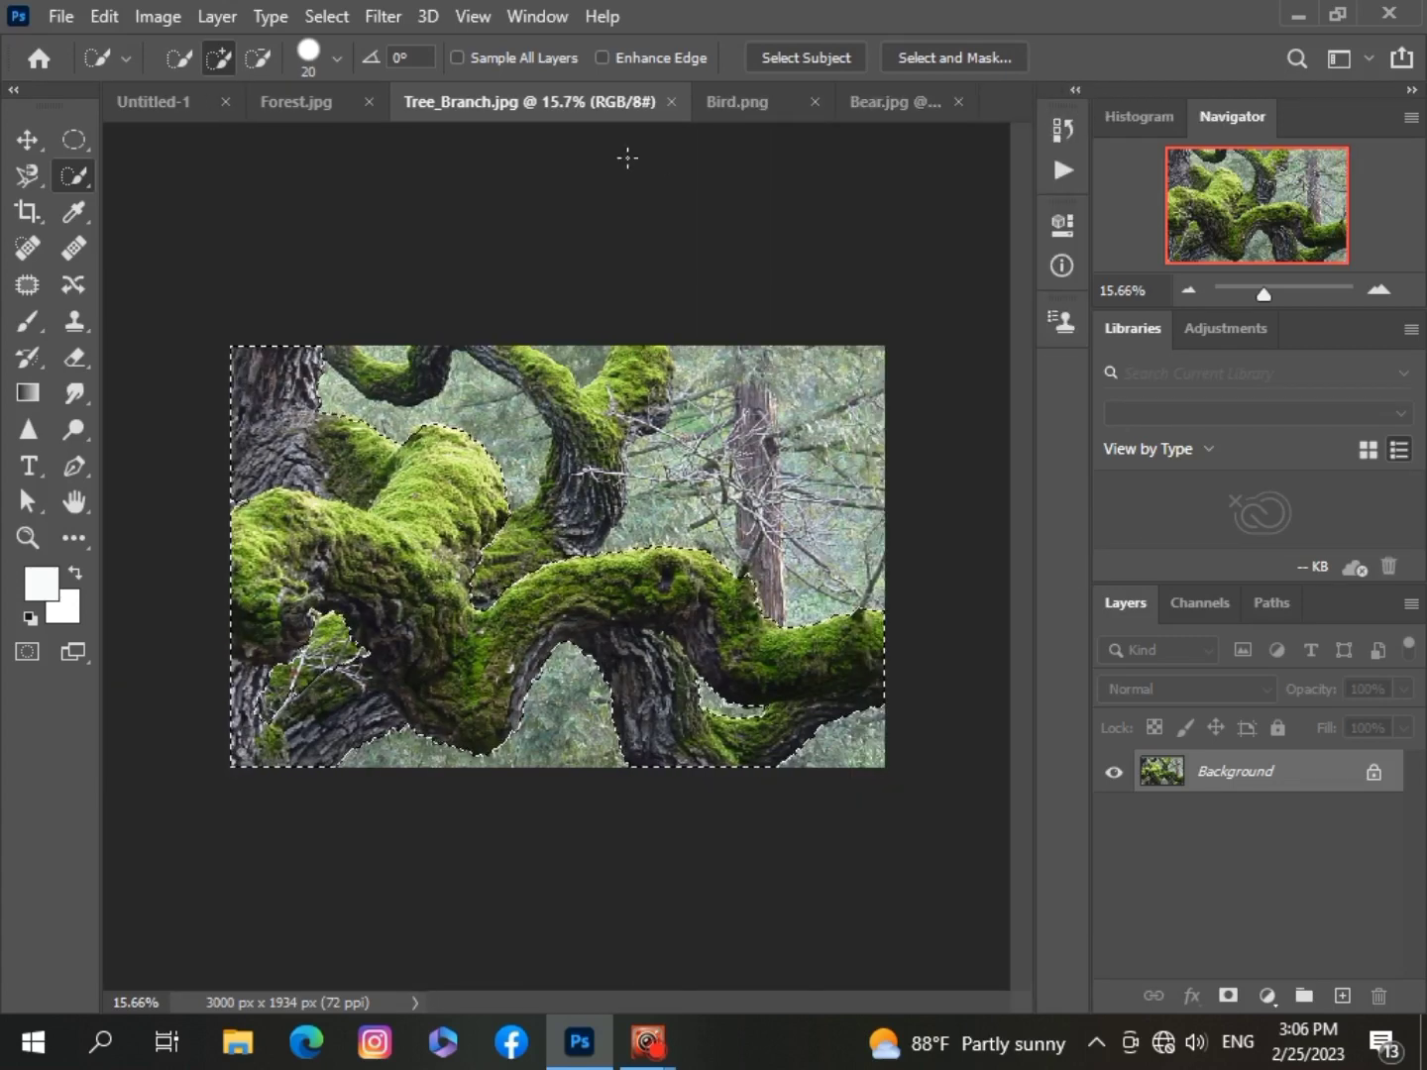
pyautogui.click(154, 101)
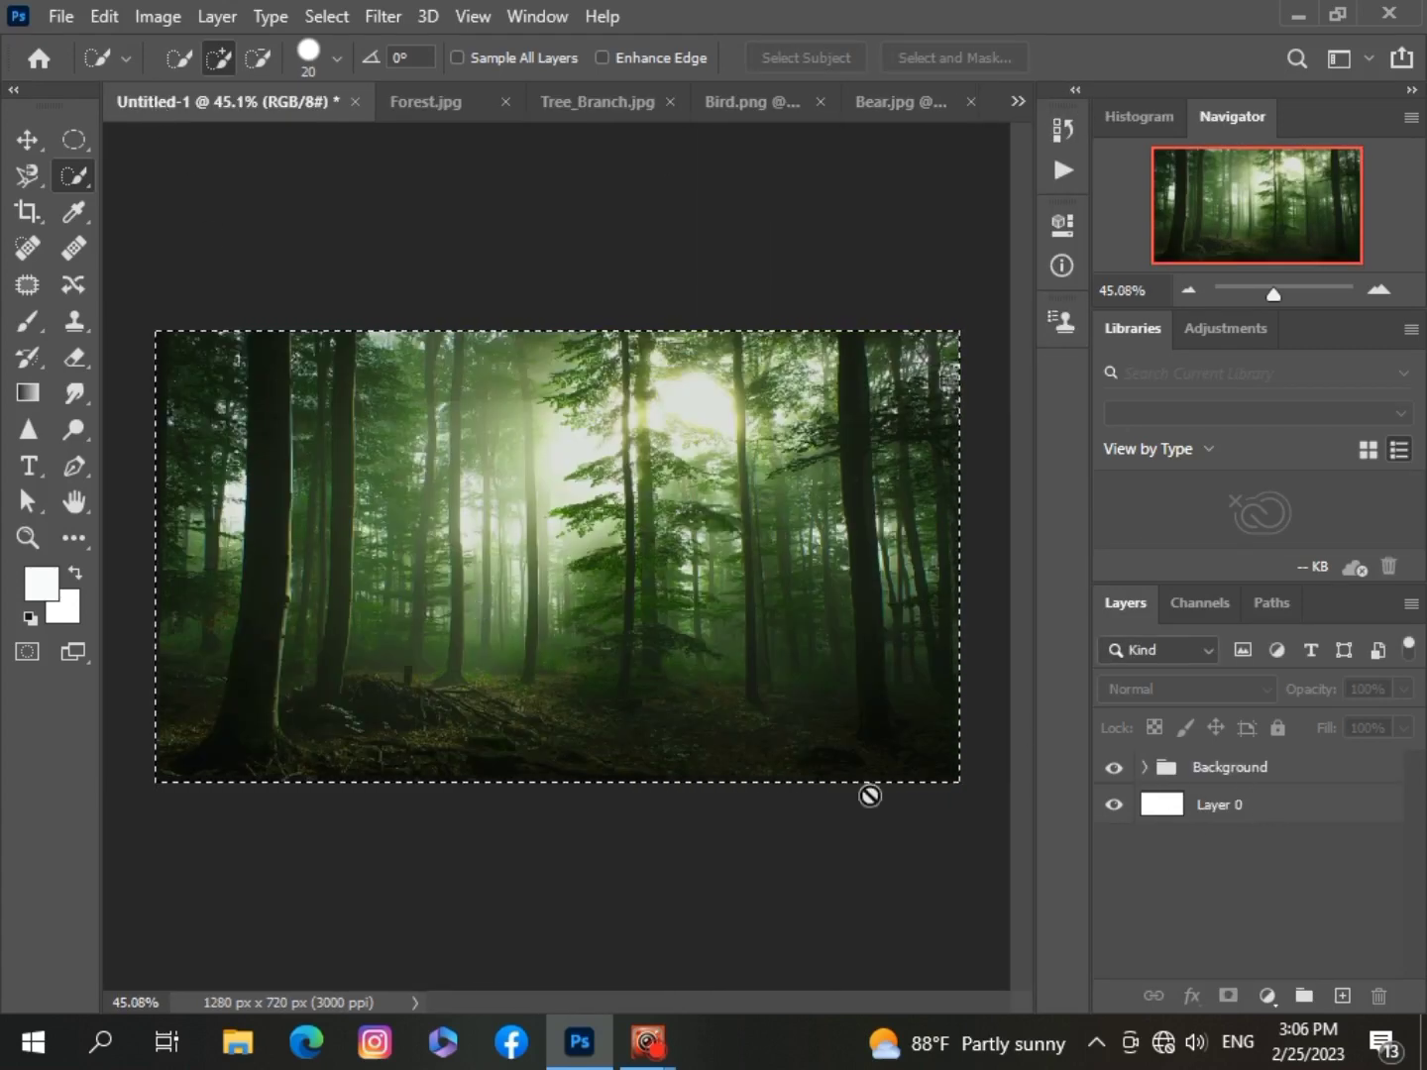
pyautogui.press('v')
pyautogui.hotkey('ctrl', 'v')
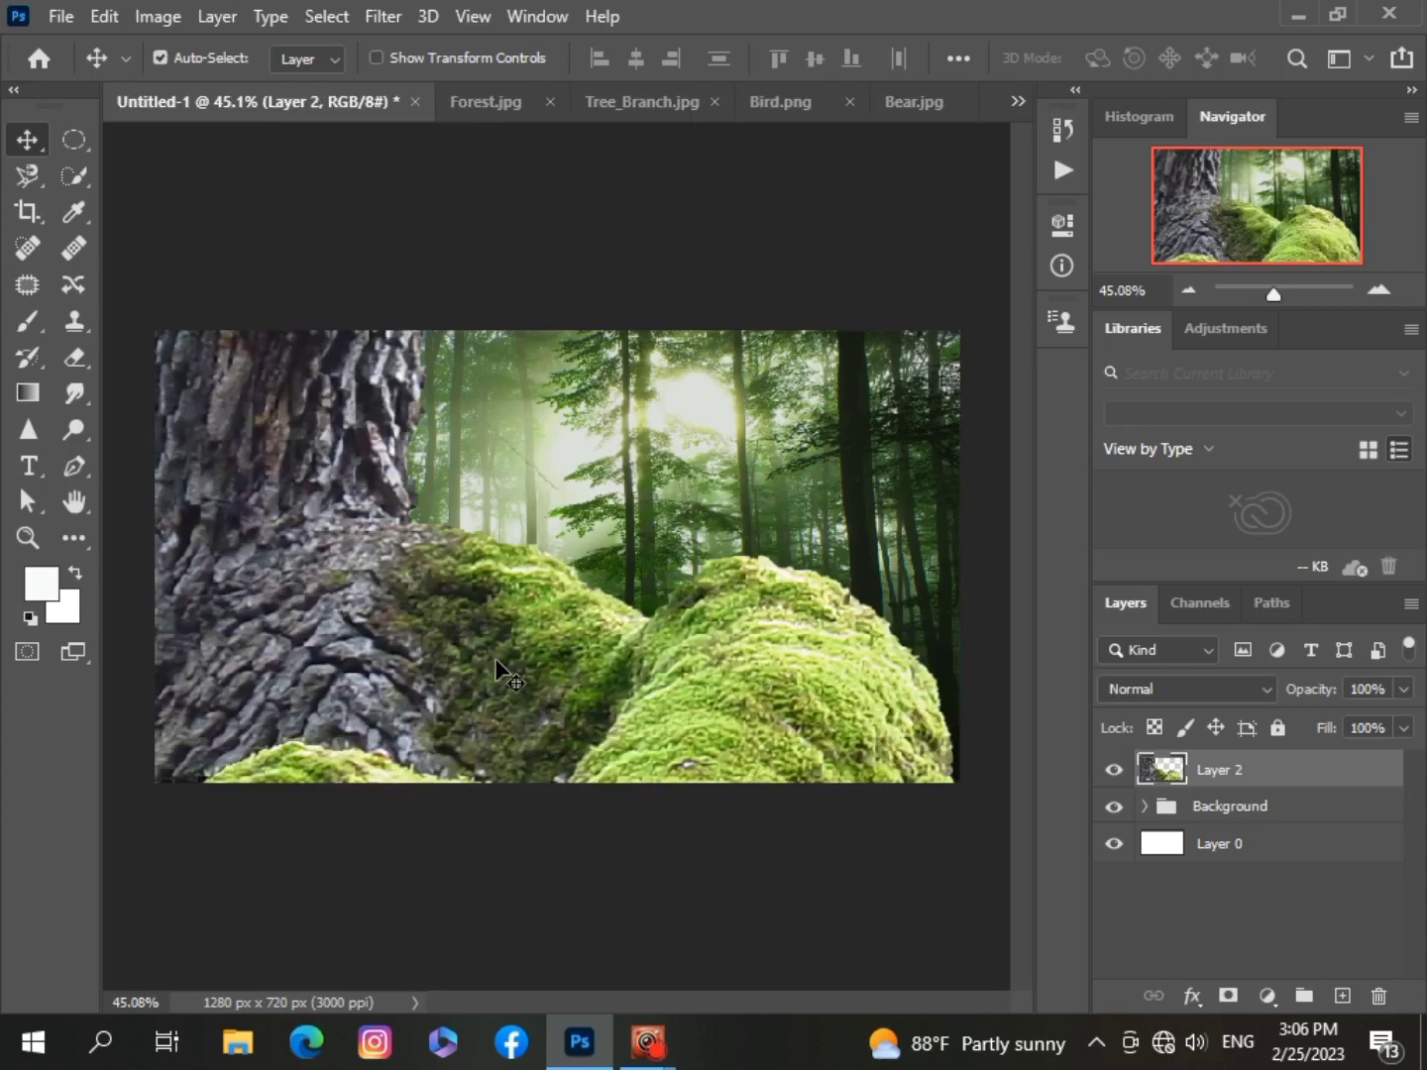
# Scale the pasted branch proportionally to about 26% with Free Transform and place it in the canvas's upper-left corner.
pyautogui.hotkey('ctrl', 't')
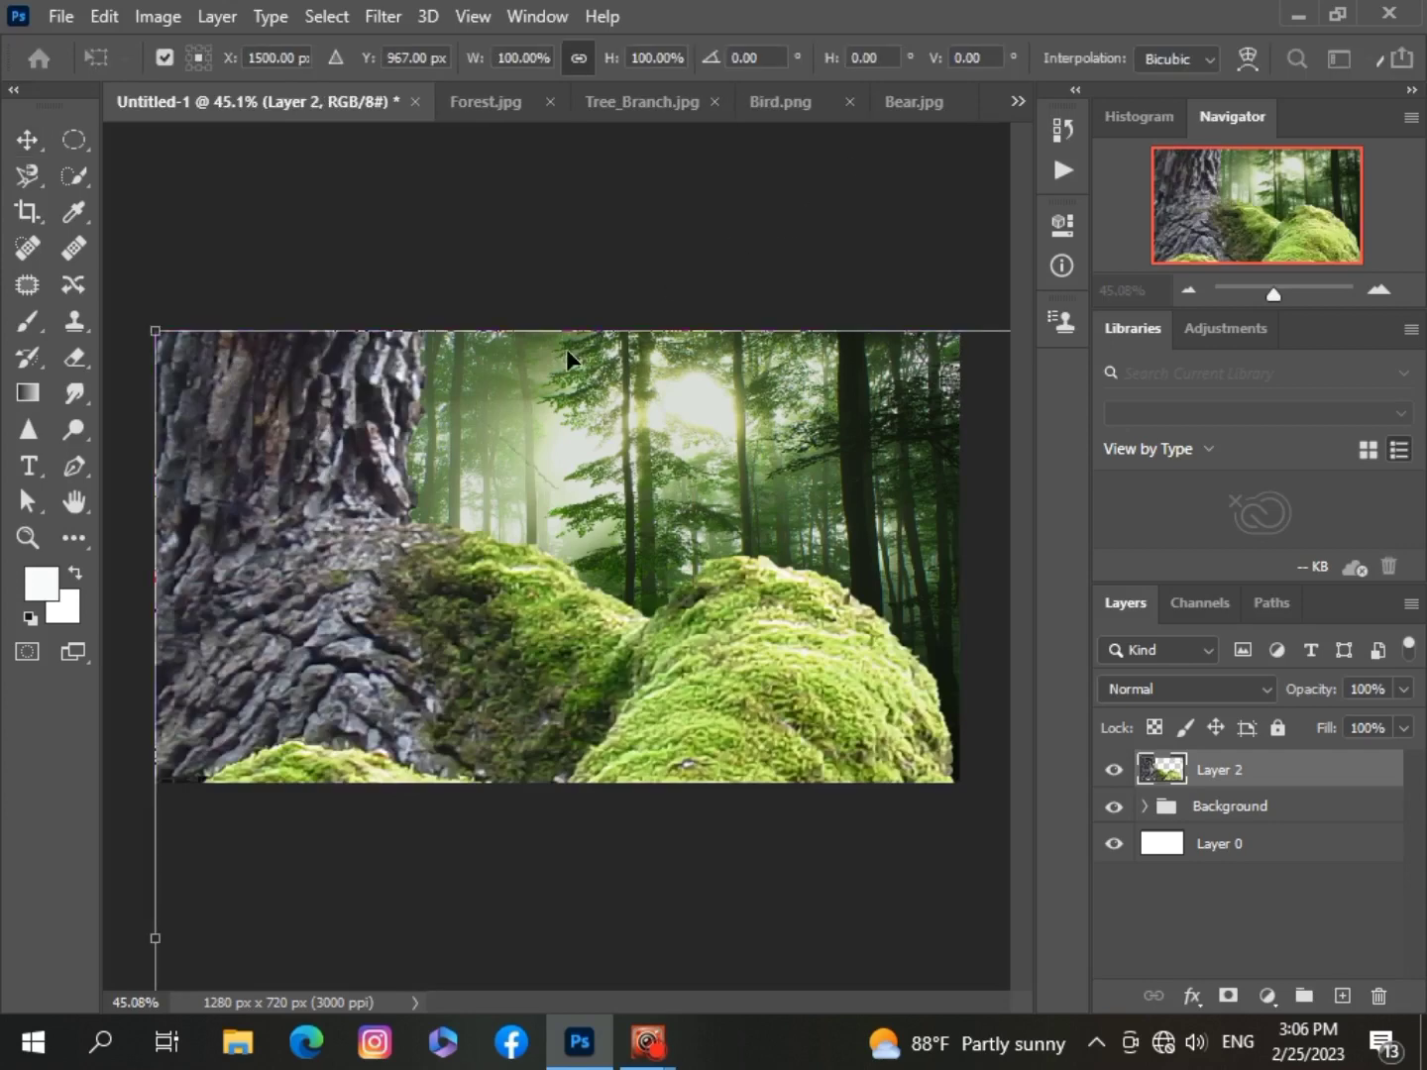
pyautogui.moveTo(601, 329); pyautogui.dragTo(594, 647)
pyautogui.moveTo(608, 738); pyautogui.dragTo(471, 426)
pyautogui.moveTo(637, 334); pyautogui.dragTo(633, 626)
pyautogui.moveTo(468, 592); pyautogui.dragTo(635, 700)
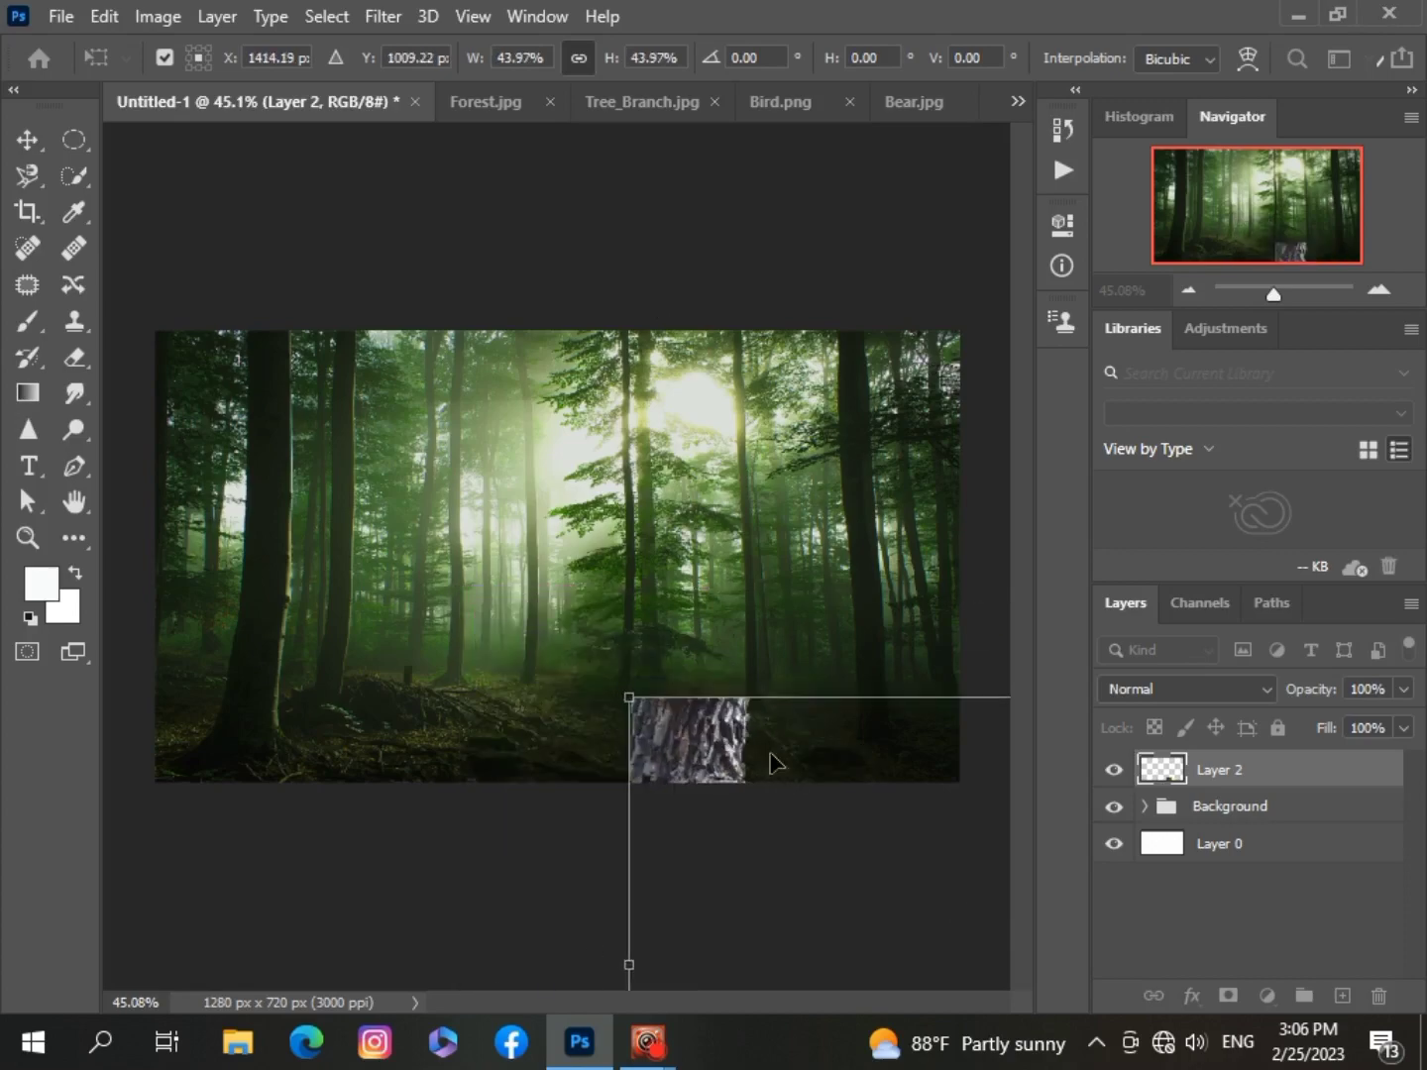
pyautogui.moveTo(770, 753); pyautogui.dragTo(487, 475)
pyautogui.moveTo(758, 413); pyautogui.dragTo(758, 634)
pyautogui.moveTo(720, 751); pyautogui.dragTo(359, 439)
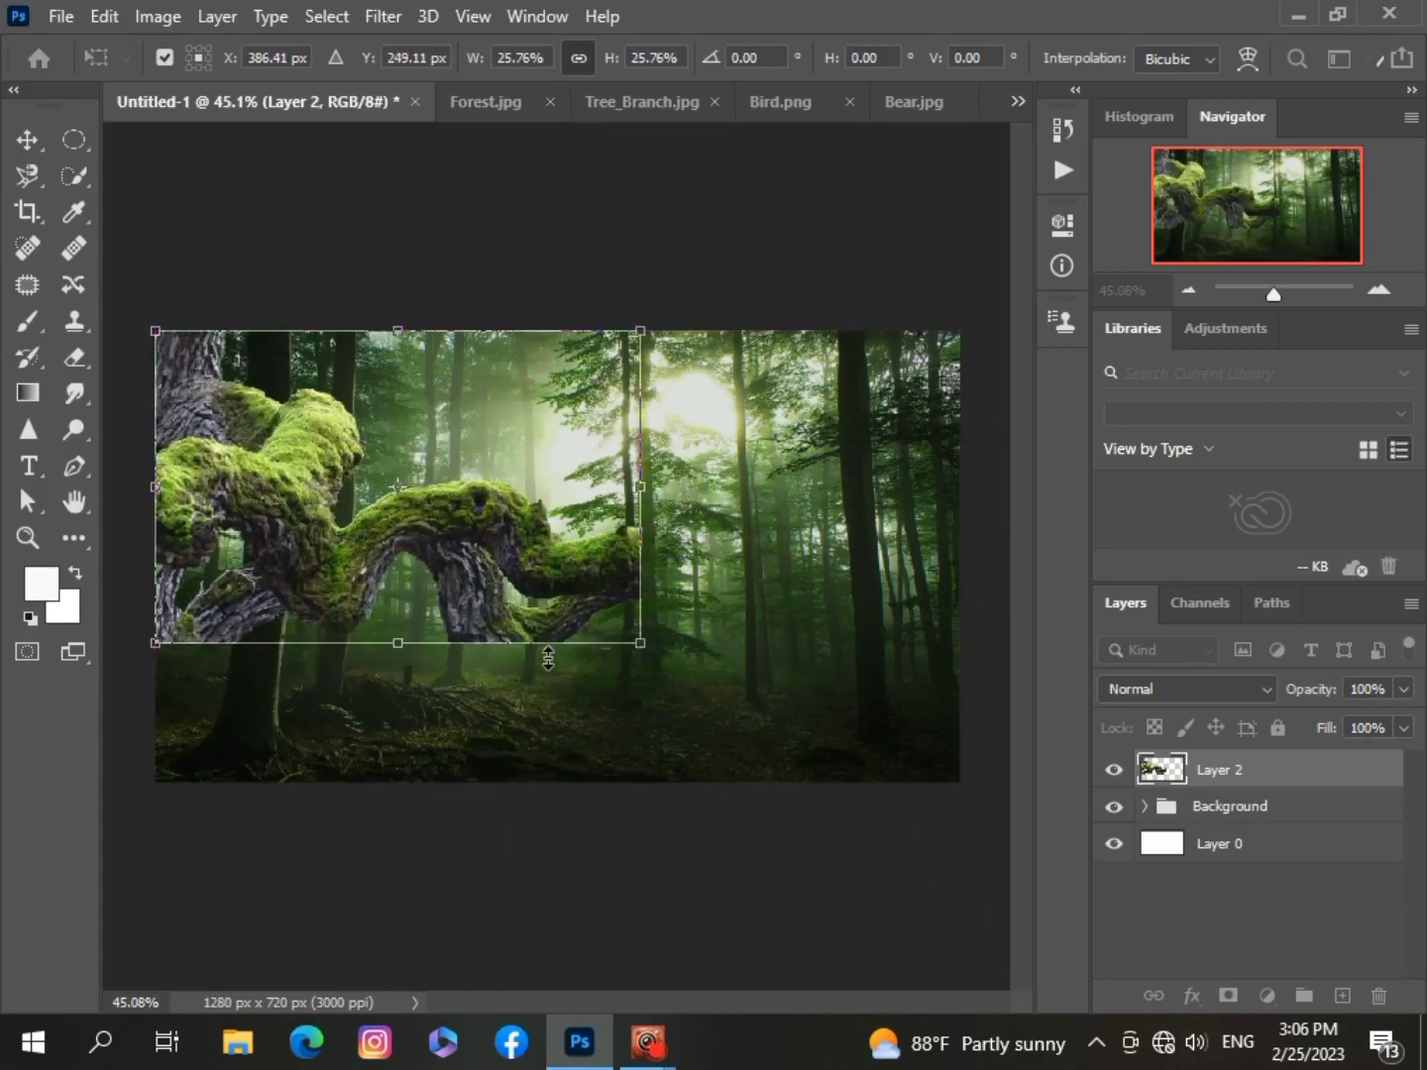
# Stretch and enlarge the branch to about 37% width and 41% height, and lower it over the canvas's bottom edge.
pyautogui.moveTo(397, 642); pyautogui.dragTo(398, 683)
pyautogui.moveTo(363, 528); pyautogui.dragTo(298, 650)
pyautogui.moveTo(573, 642)
pyautogui.mouseDown()
pyautogui.moveTo(611, 647)
pyautogui.moveTo(620, 622)
pyautogui.moveTo(598, 630)
pyautogui.mouseUp()
pyautogui.moveTo(408, 682); pyautogui.dragTo(442, 550)
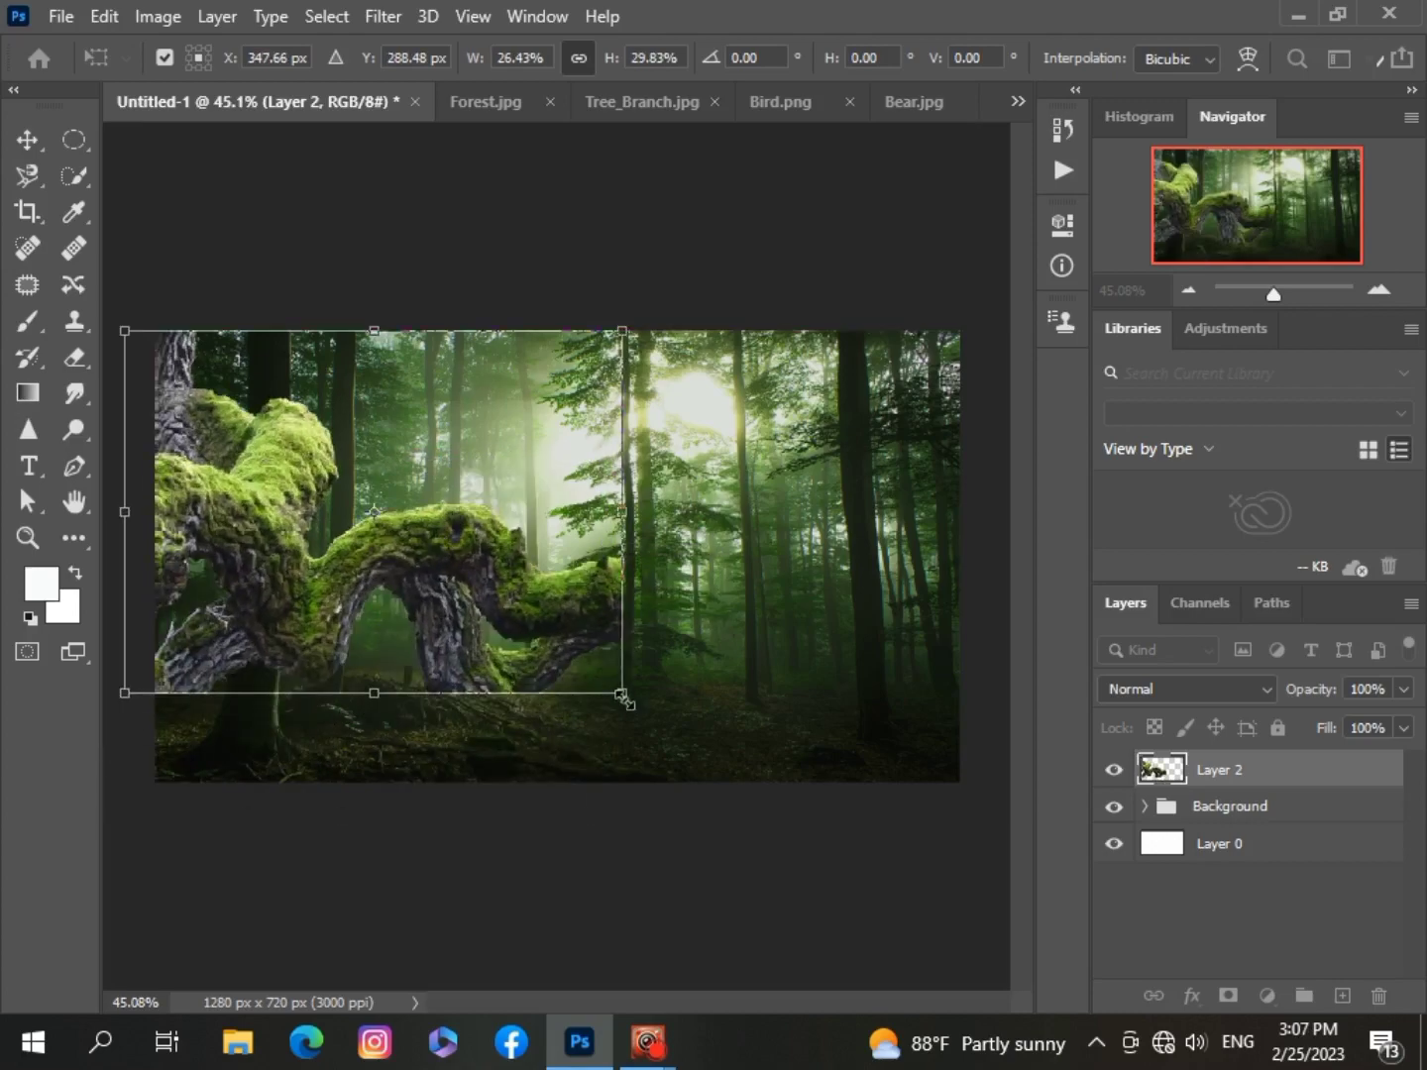
pyautogui.moveTo(623, 695); pyautogui.dragTo(820, 827)
pyautogui.moveTo(521, 636); pyautogui.dragTo(535, 735)
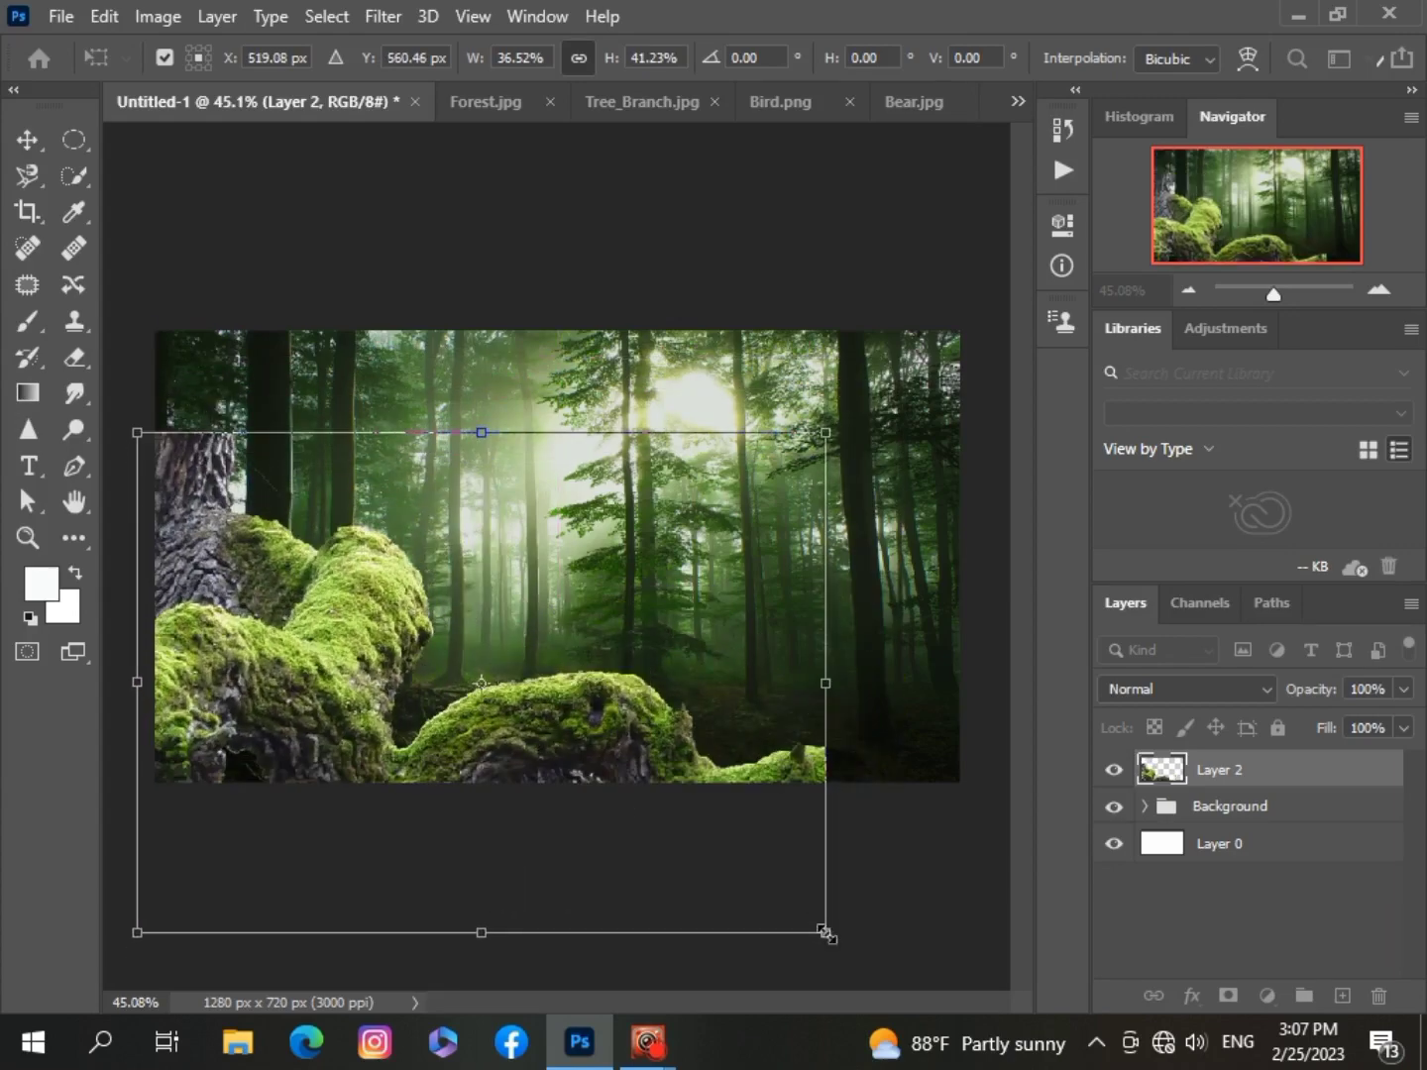
# Flatten and widen the branch to about 47% width and 27% height so it spans the bottom of the forest image.
pyautogui.moveTo(826, 932); pyautogui.dragTo(692, 854)
pyautogui.moveTo(410, 682); pyautogui.dragTo(393, 714)
pyautogui.moveTo(674, 683); pyautogui.dragTo(940, 728)
pyautogui.hotkey('ctrl', '-')
pyautogui.moveTo(825, 860); pyautogui.dragTo(585, 685)
pyautogui.hotkey('ctrl', '+')
pyautogui.moveTo(392, 567); pyautogui.dragTo(393, 644)
pyautogui.moveTo(574, 616); pyautogui.dragTo(966, 605)
pyautogui.hotkey('ctrl', '+')
pyautogui.hotkey('ctrl', '-')
pyautogui.moveTo(501, 659); pyautogui.dragTo(460, 707)
pyautogui.moveTo(912, 684); pyautogui.dragTo(962, 683)
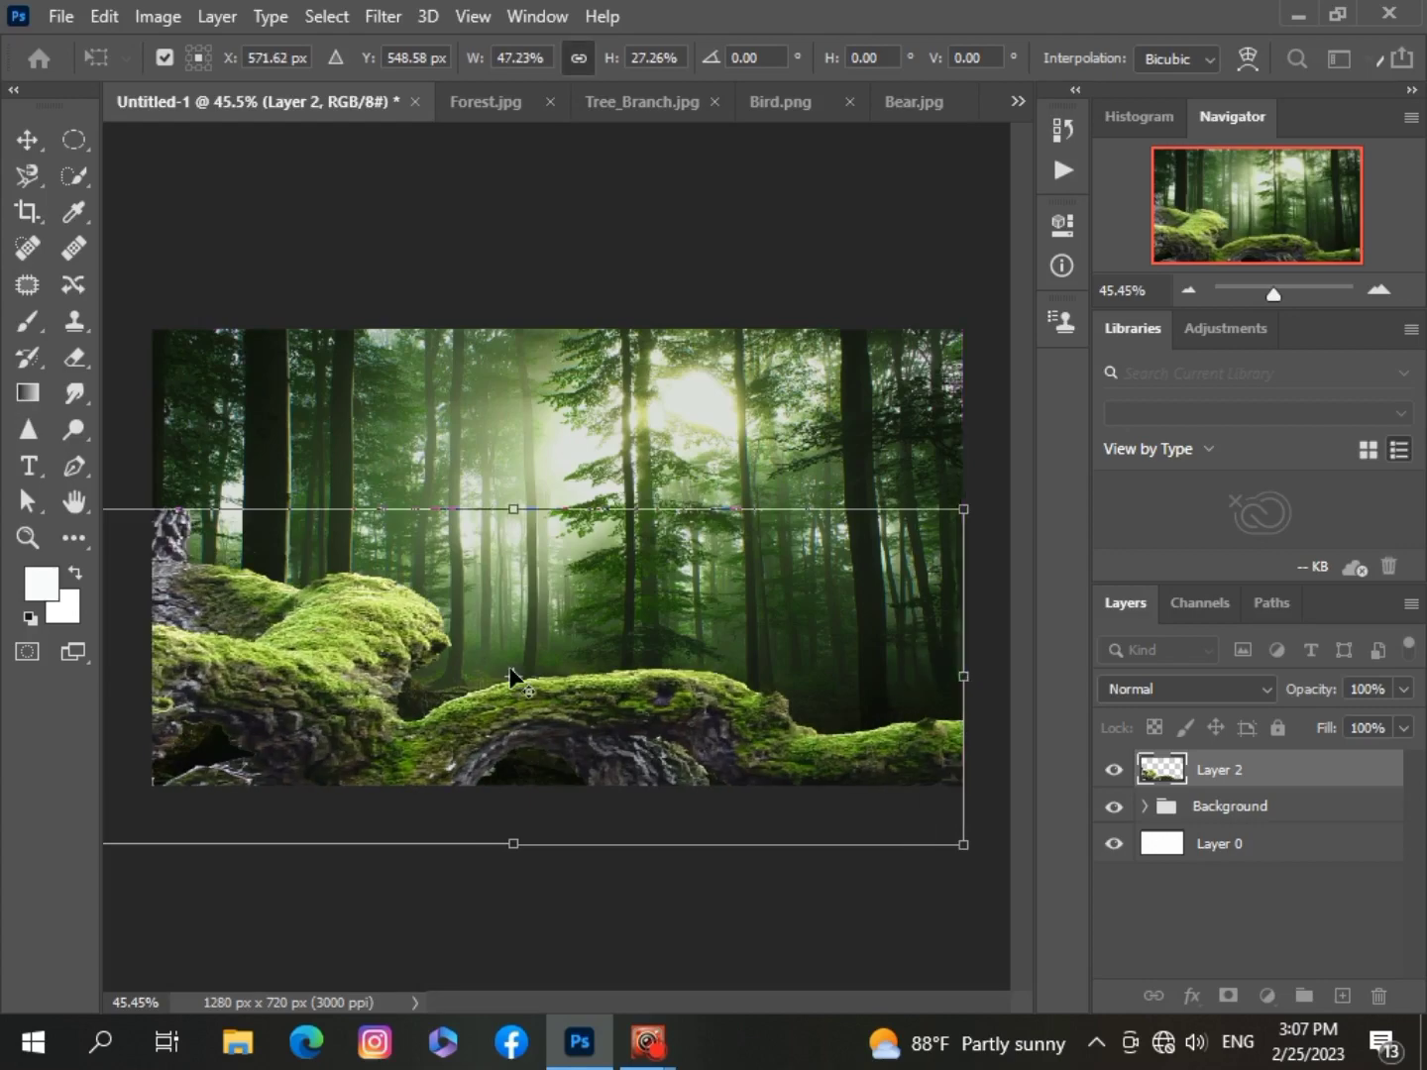
# Move the branch slightly lower, to about Y 555 px, and apply the transformation.
pyautogui.moveTo(511, 679)
pyautogui.mouseDown()
pyautogui.moveTo(484, 678)
pyautogui.moveTo(501, 678)
pyautogui.mouseUp()
pyautogui.hotkey('ctrl', '-')
pyautogui.hotkey('ctrl', '+')
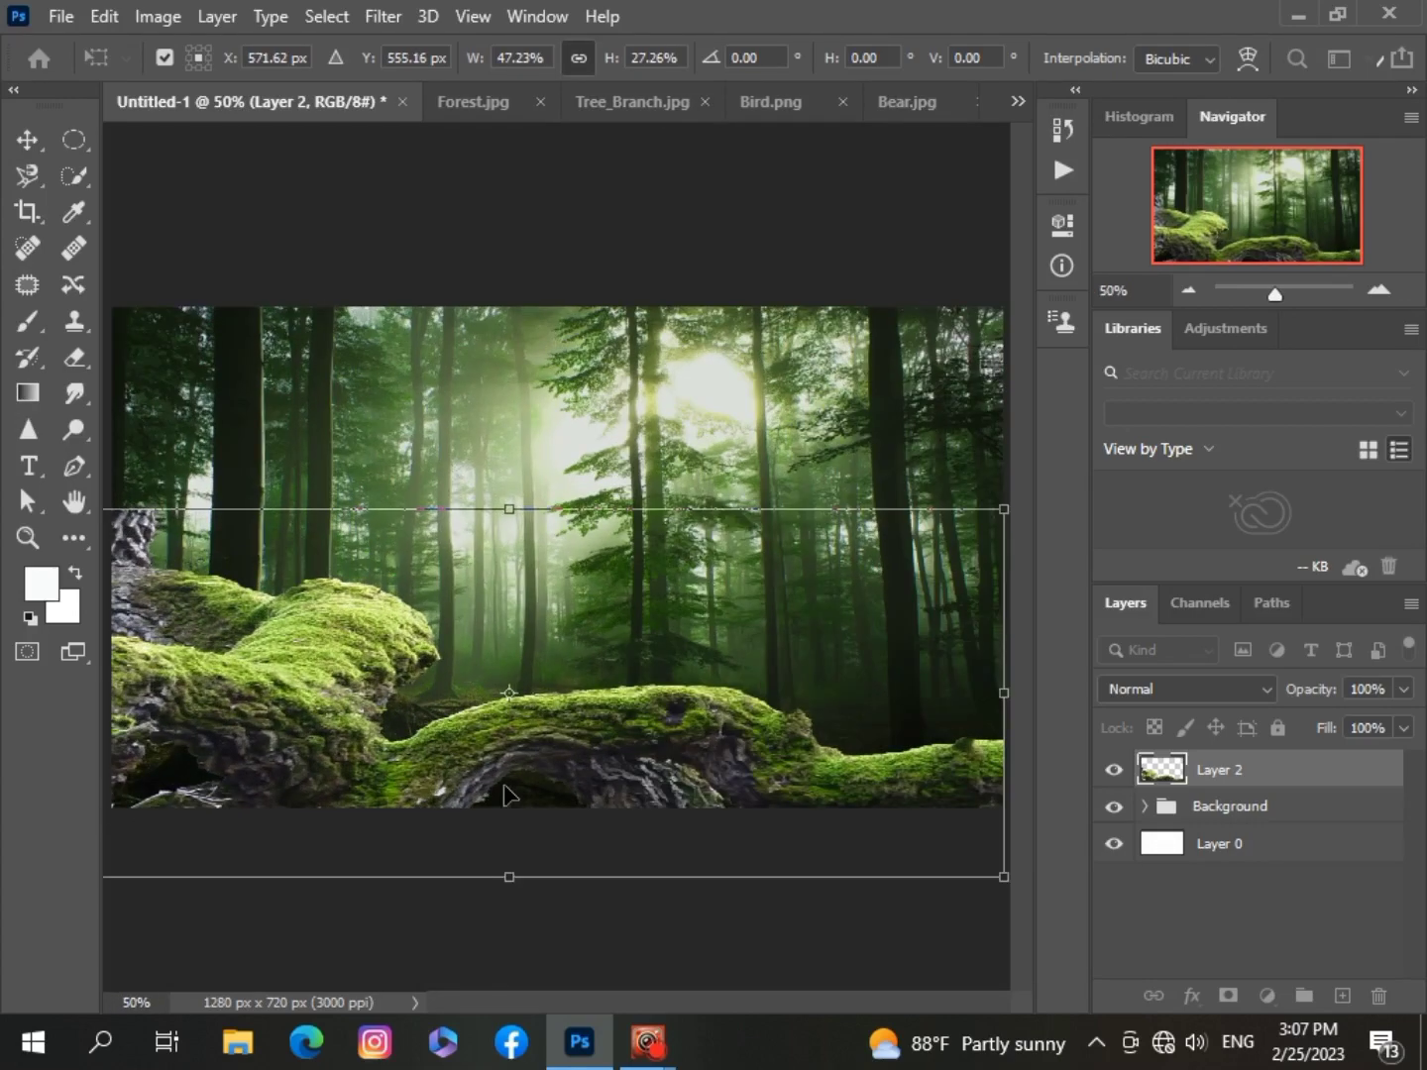
pyautogui.scroll(-1, 504, 793)
pyautogui.scroll(1, 383, 535)
pyautogui.scroll(-1, 339, 731)
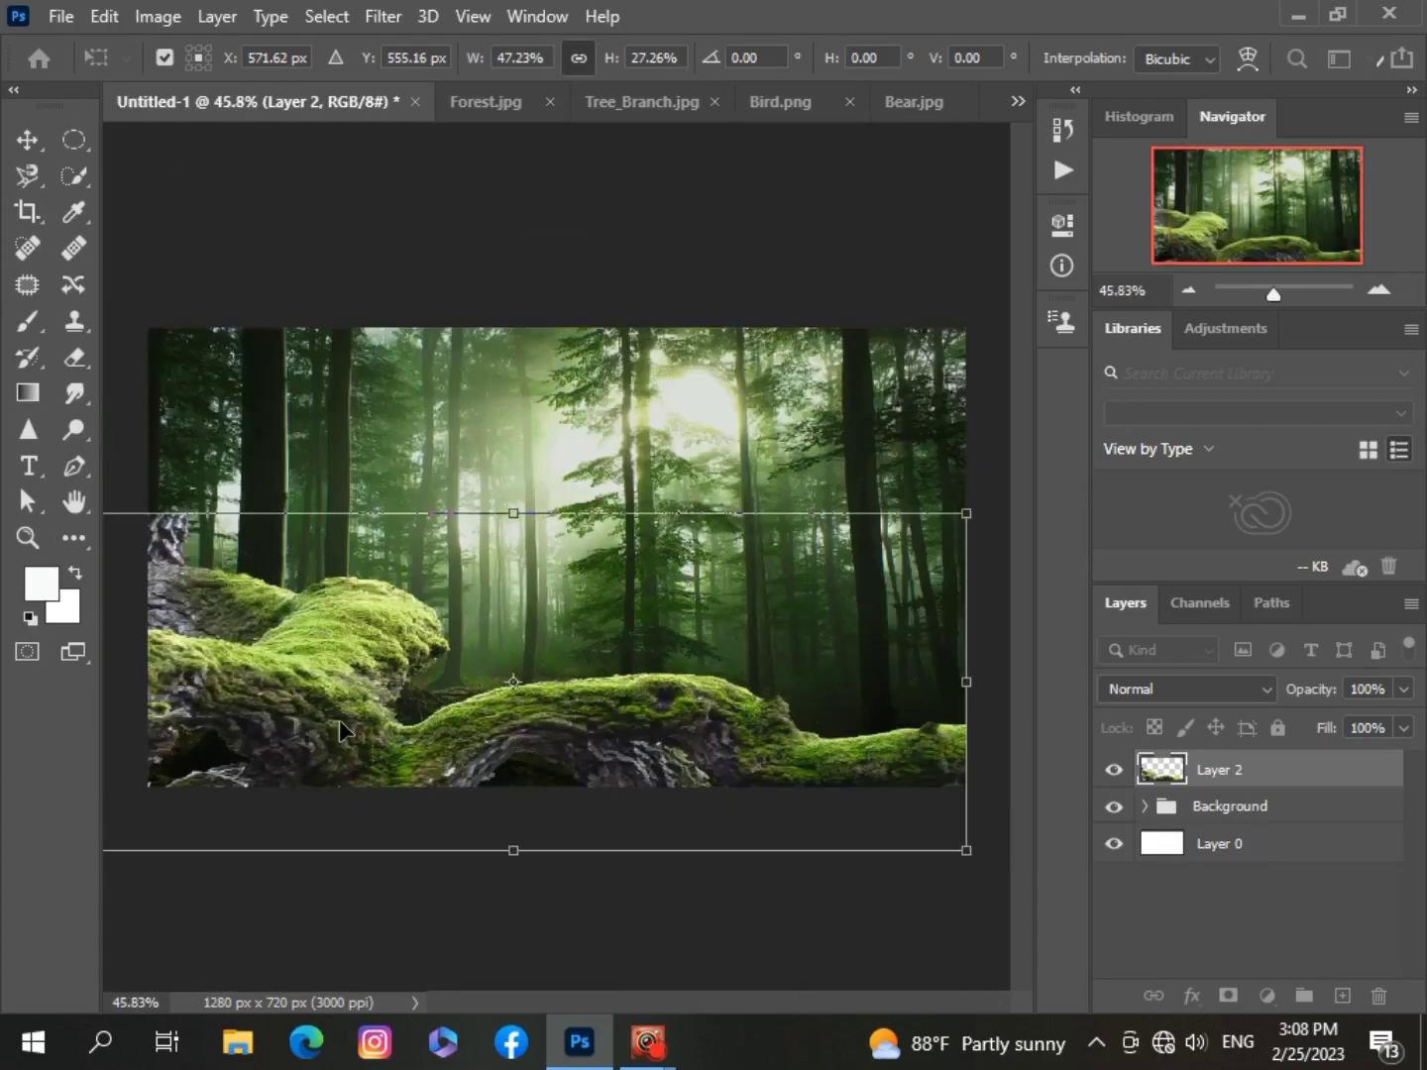
pyautogui.press('Return')
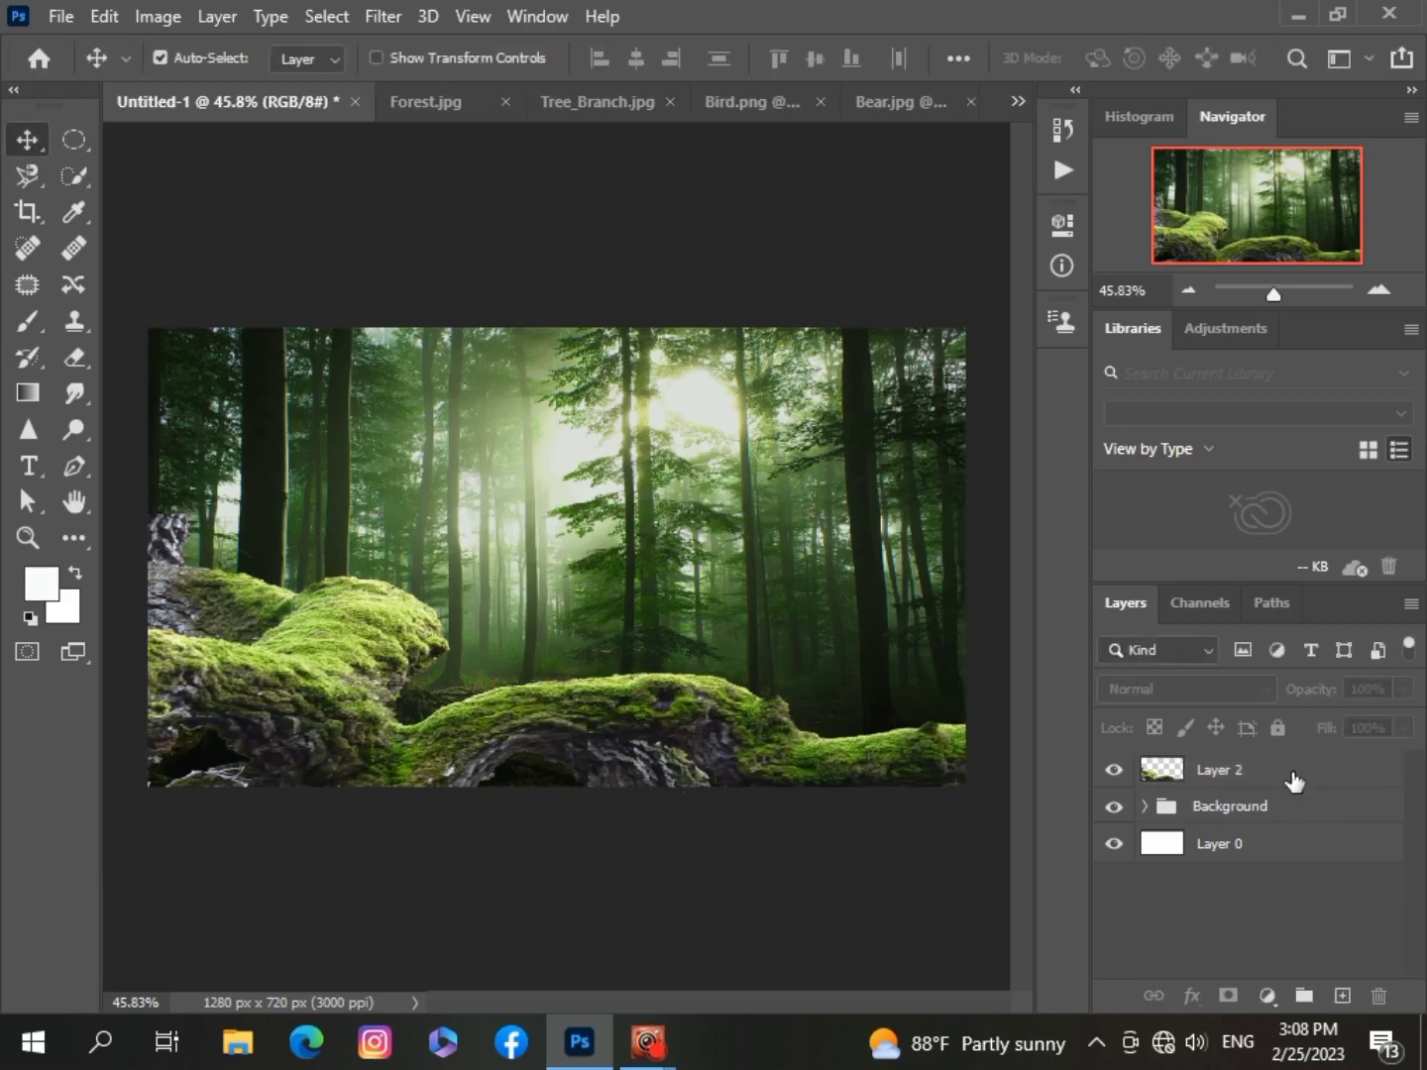
# Add a Hue/Saturation adjustment clipped to the branch layer and set its lightness to -35.
pyautogui.click(1267, 995)
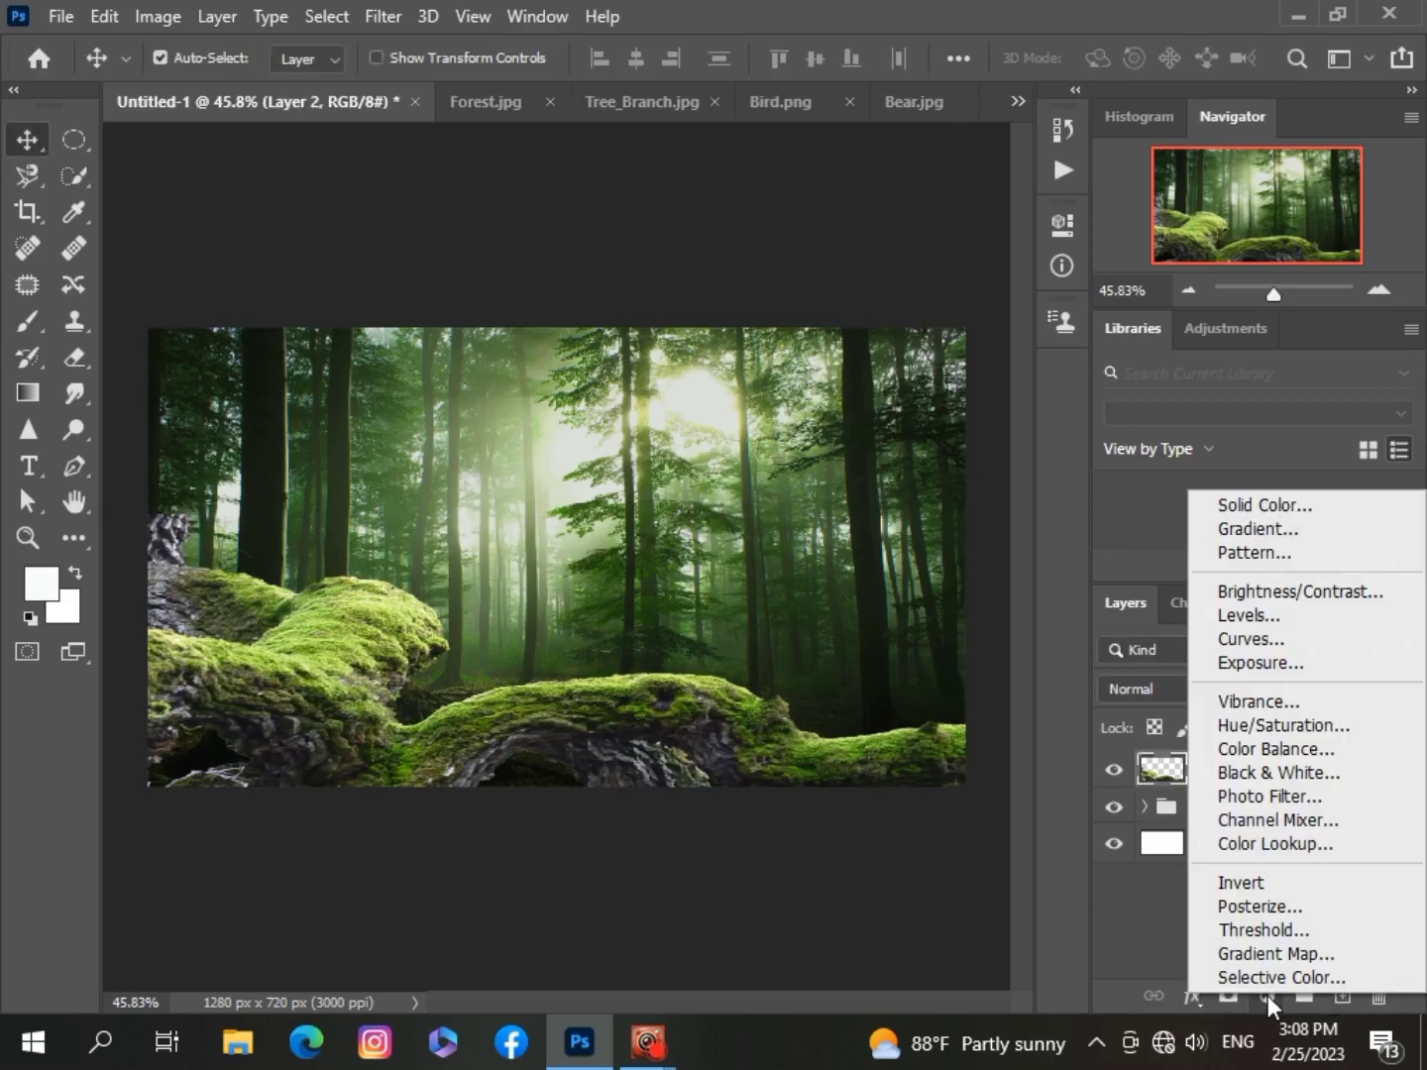
pyautogui.click(1258, 724)
pyautogui.moveTo(870, 521); pyautogui.dragTo(826, 532)
pyautogui.scroll(-3, 487, 902)
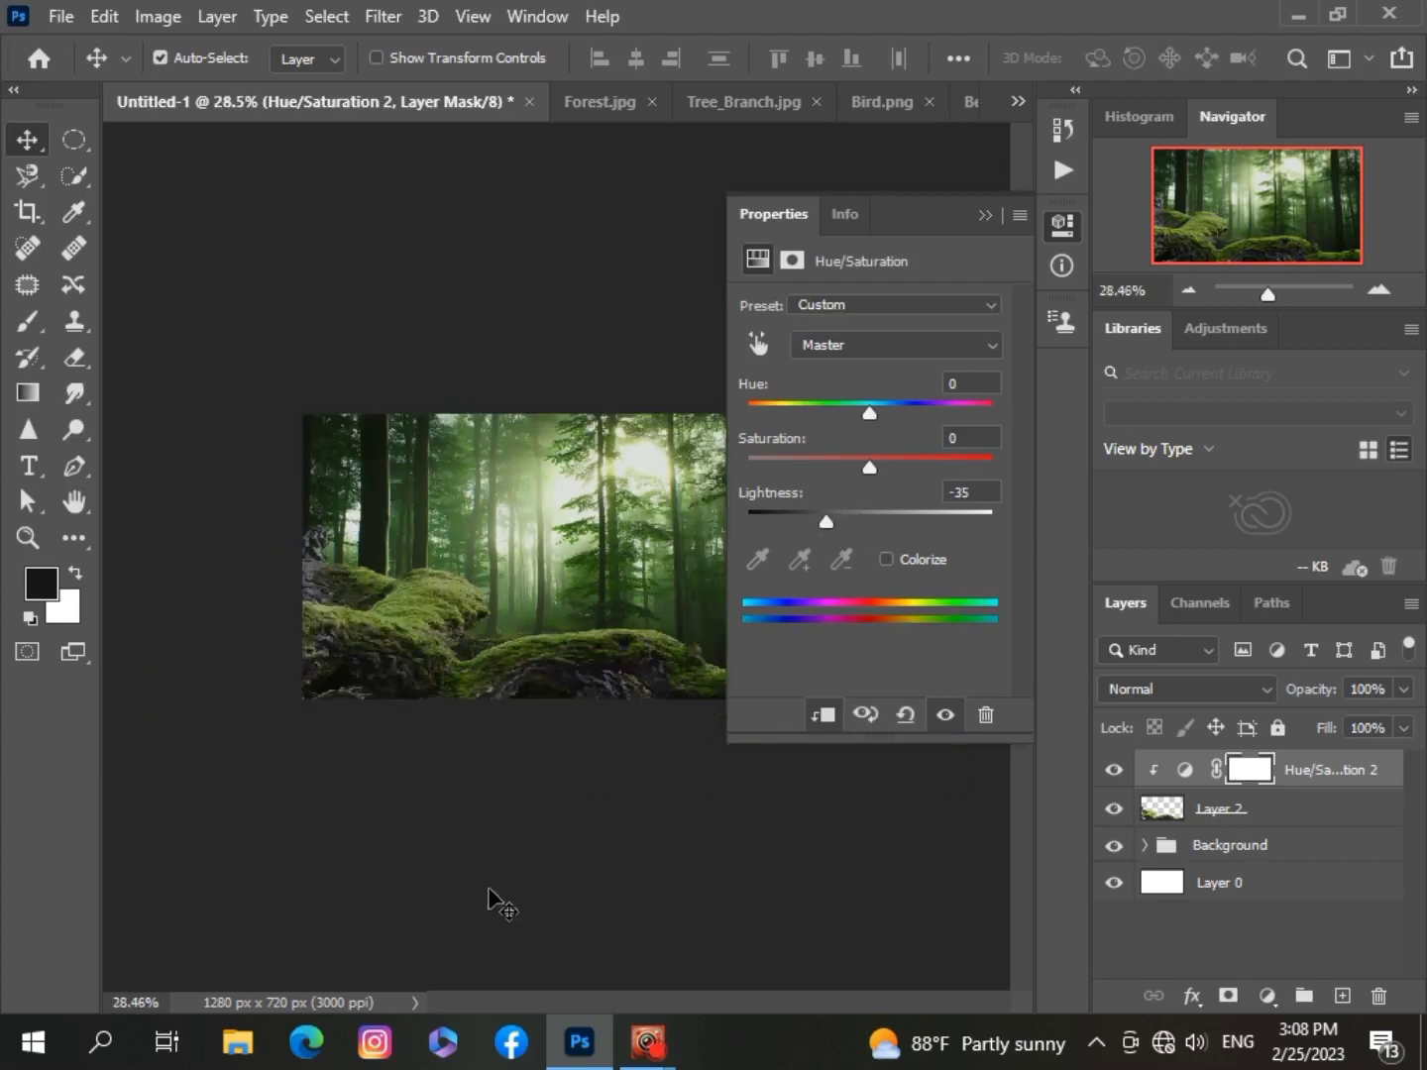
pyautogui.scroll(3, 487, 902)
pyautogui.scroll(-2, 488, 902)
pyautogui.scroll(2, 488, 902)
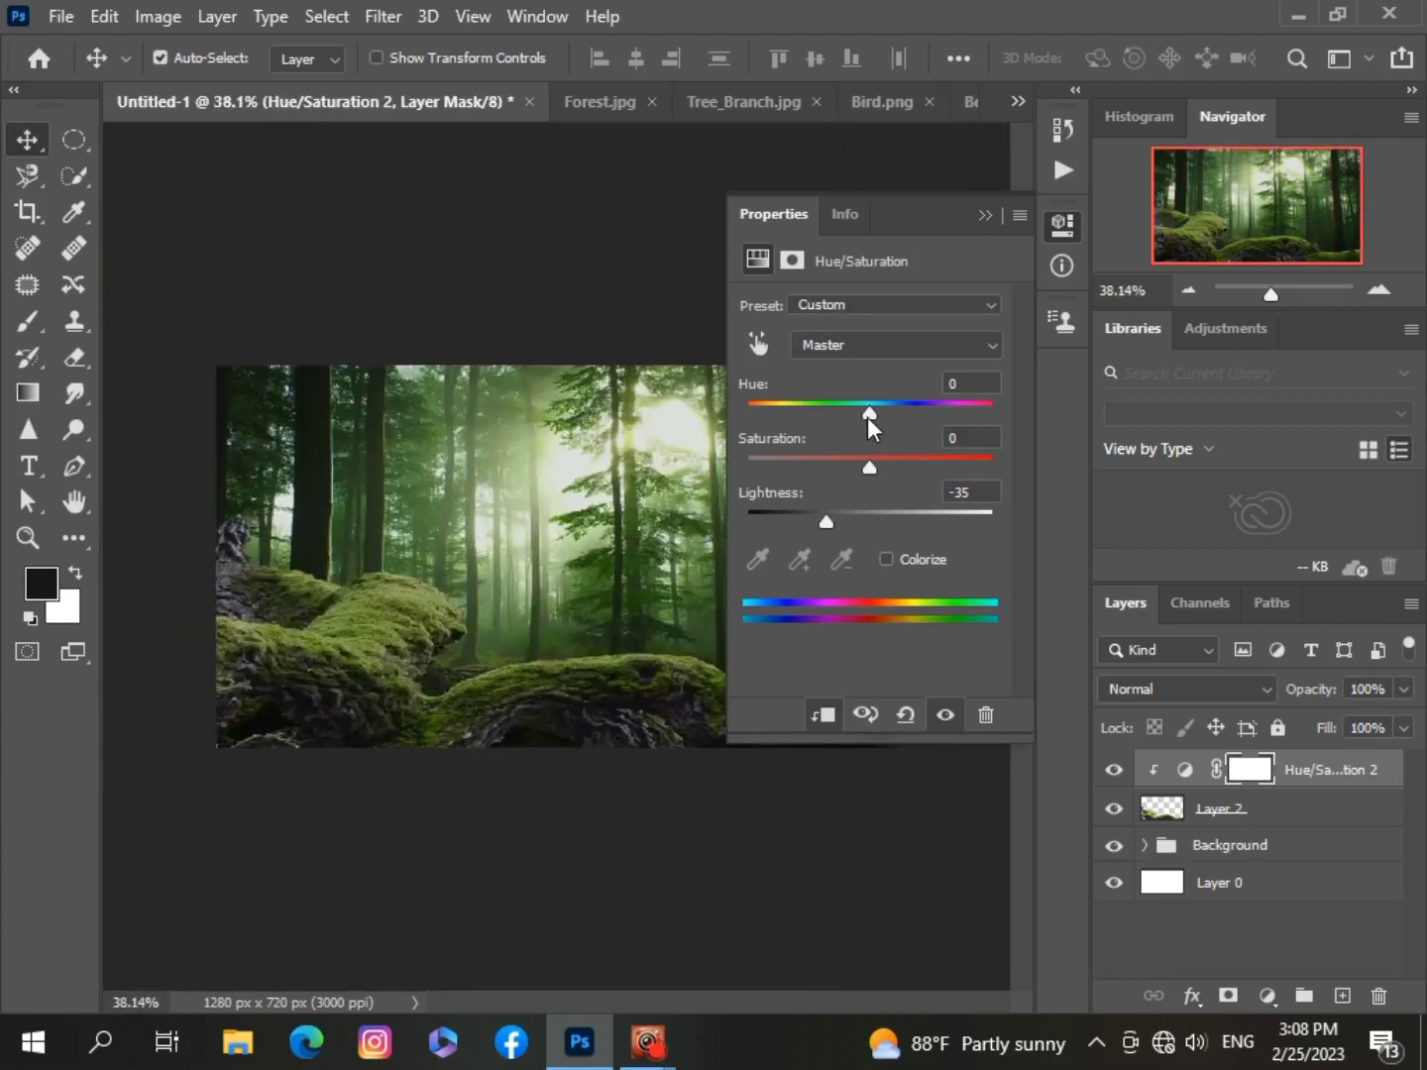
# Set the branch's Hue/Saturation adjustment to hue +18 and saturation -31 in the Master range.
pyautogui.moveTo(867, 417)
pyautogui.mouseDown()
pyautogui.moveTo(852, 417)
pyautogui.moveTo(892, 422)
pyautogui.mouseUp()
pyautogui.scroll(-2, 606, 636)
pyautogui.scroll(2, 607, 635)
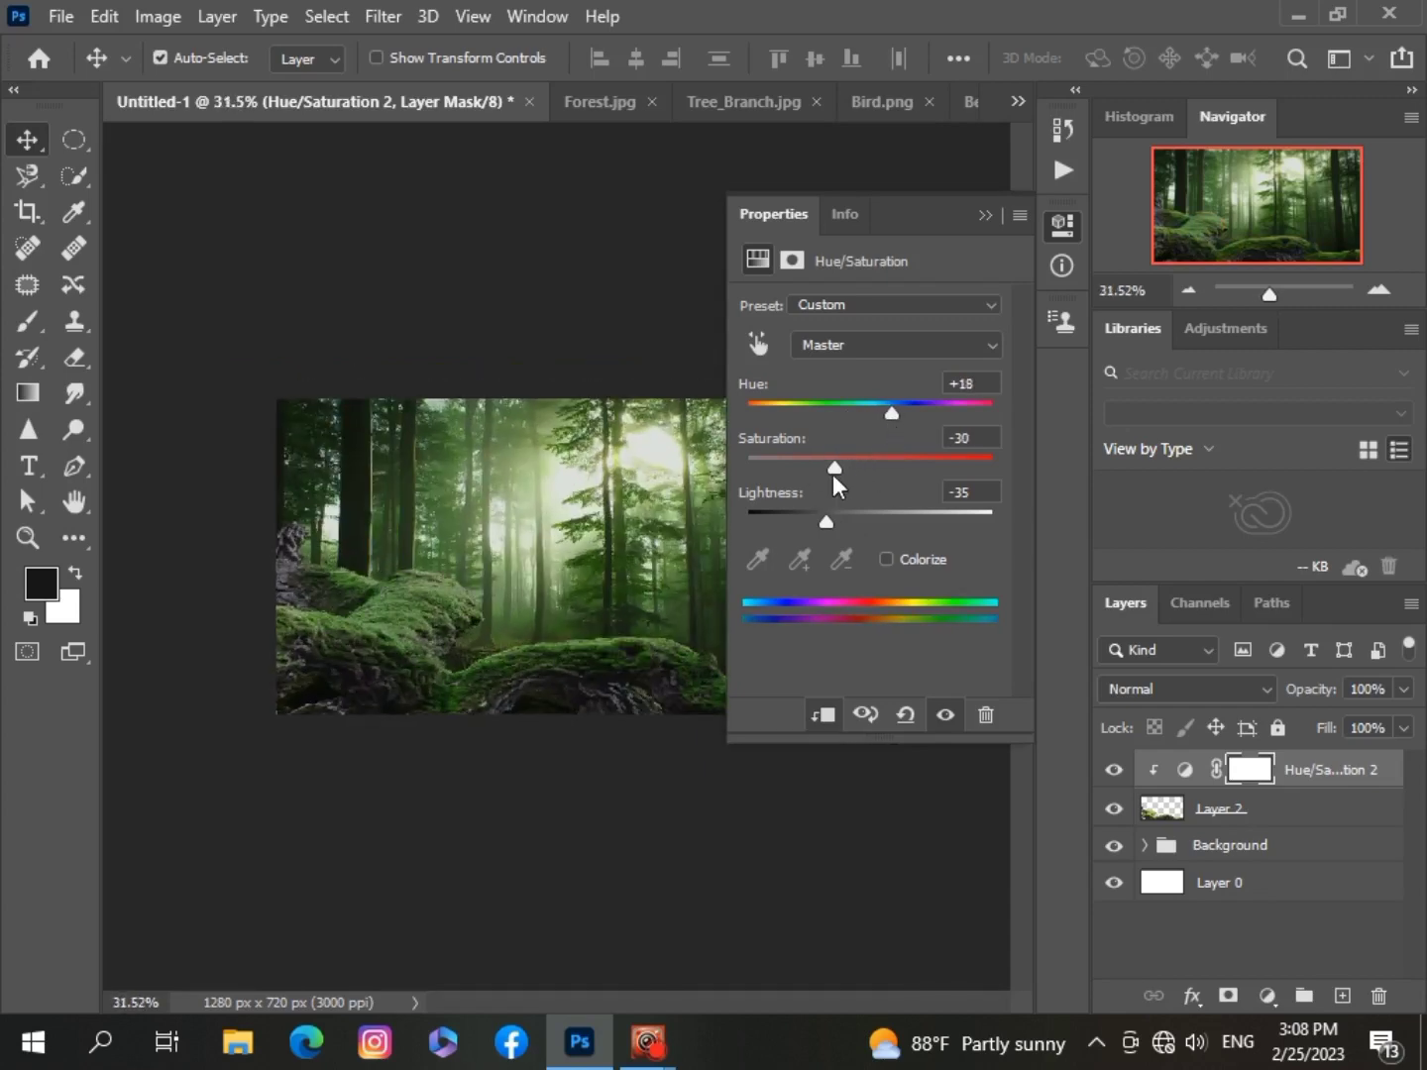
pyautogui.moveTo(838, 474)
pyautogui.mouseDown()
pyautogui.moveTo(915, 466)
pyautogui.moveTo(834, 470)
pyautogui.mouseUp()
# Adjust the Greens range of the branch's Hue/Saturation to hue -11 and lightness +18.
pyautogui.click(754, 346)
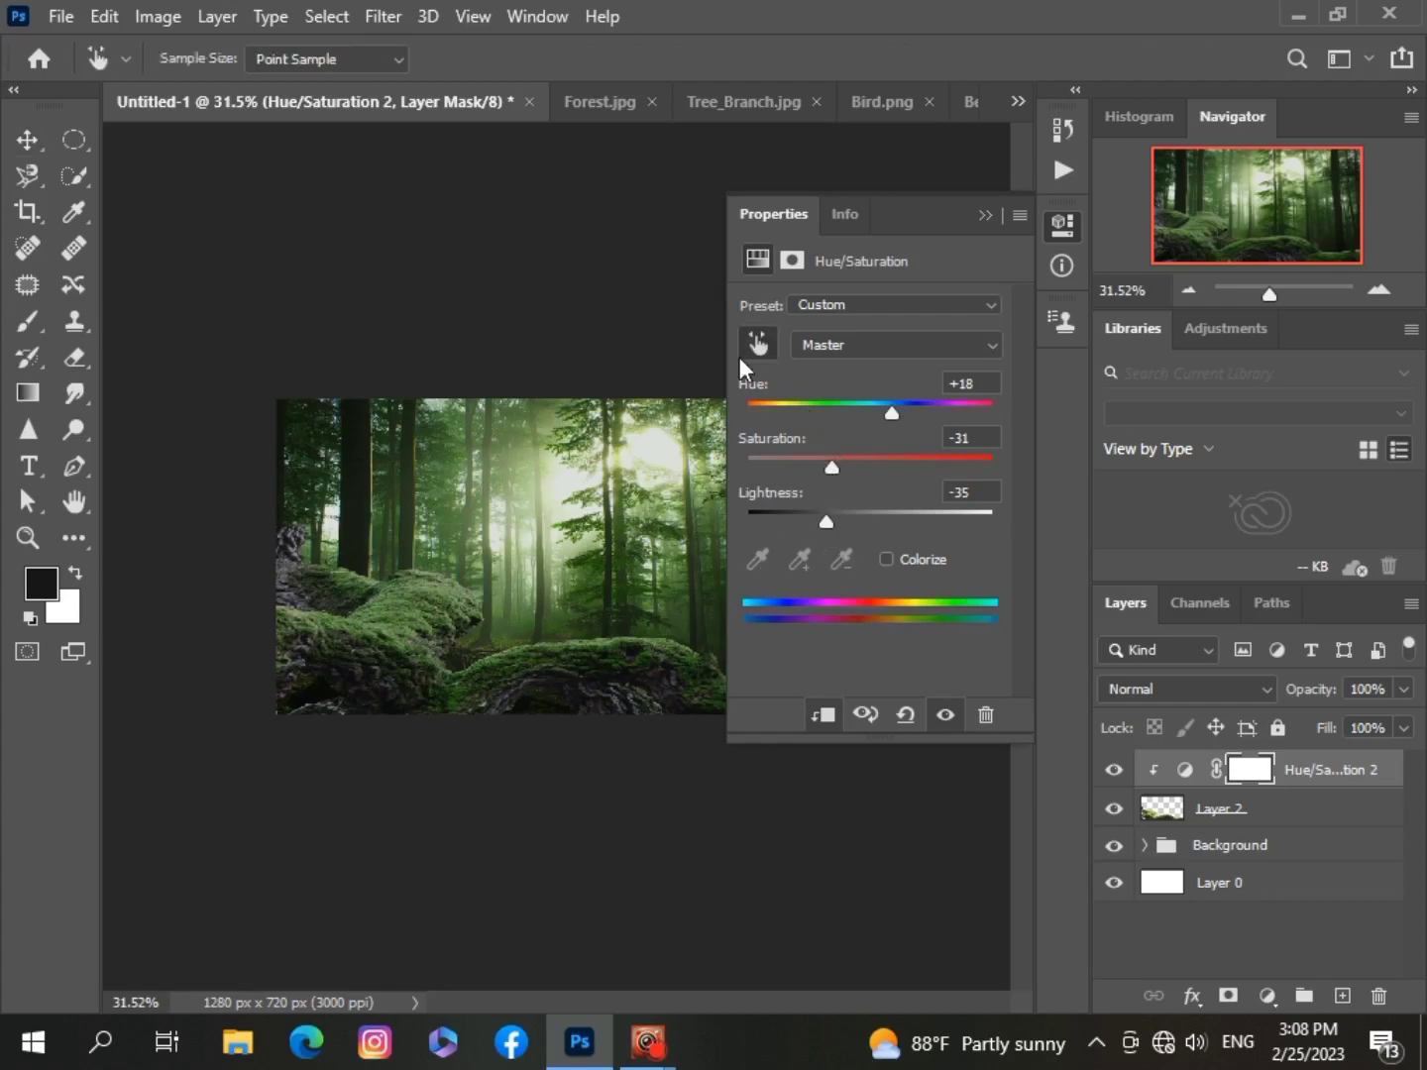
pyautogui.click(574, 511)
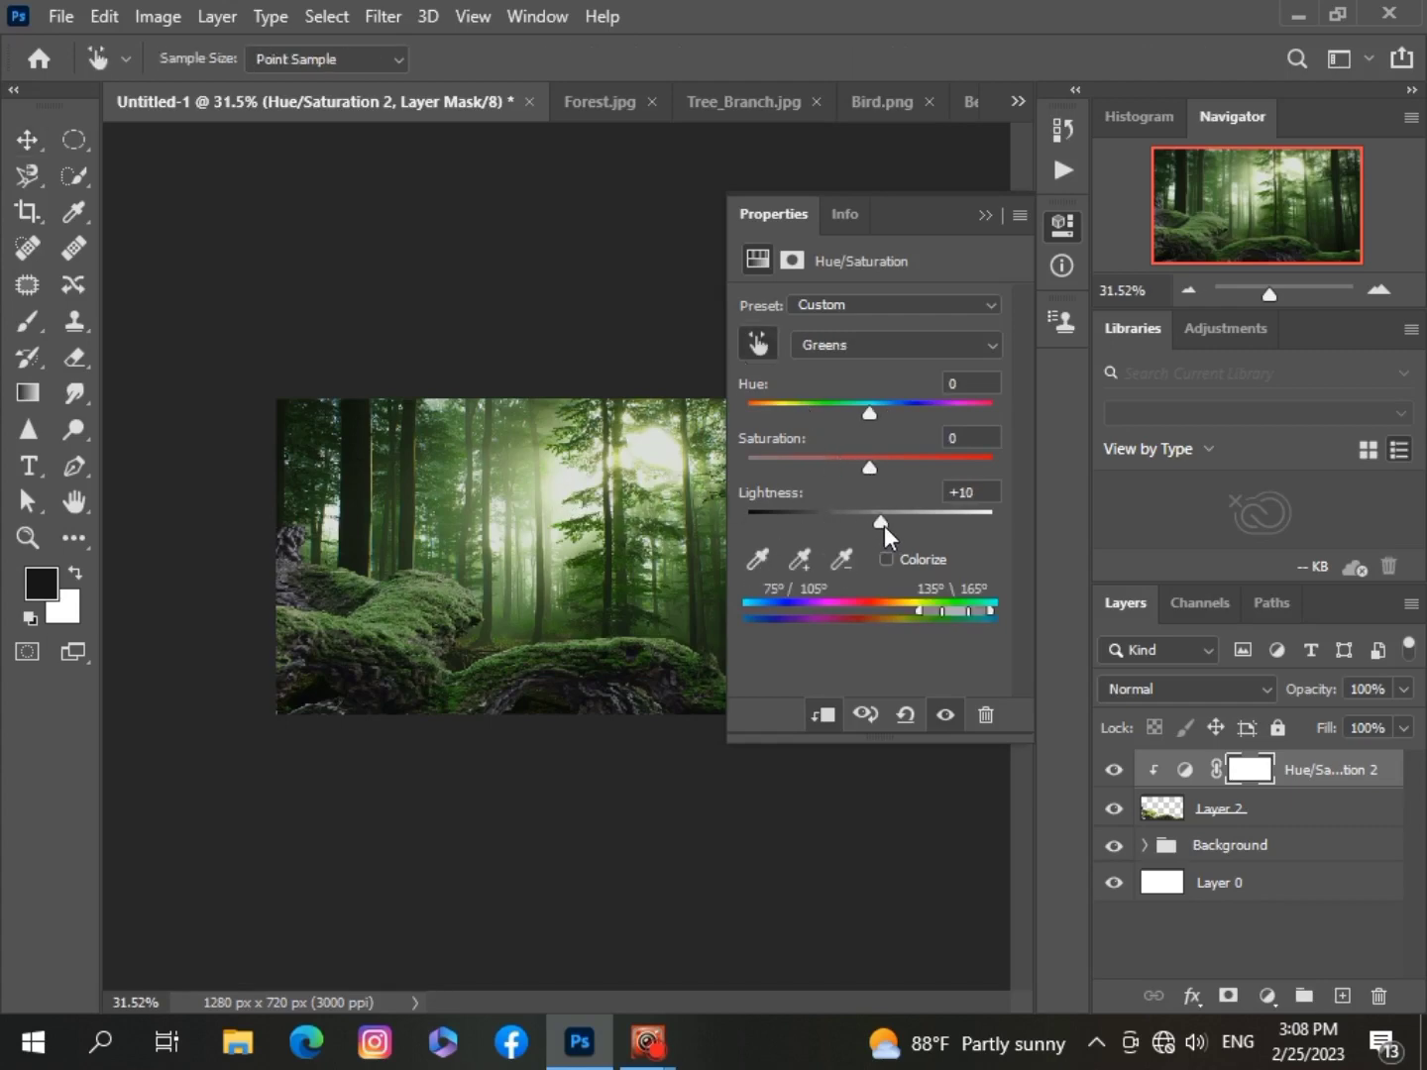
pyautogui.scroll(4, 596, 687)
pyautogui.scroll(-4, 594, 688)
pyautogui.scroll(2, 595, 686)
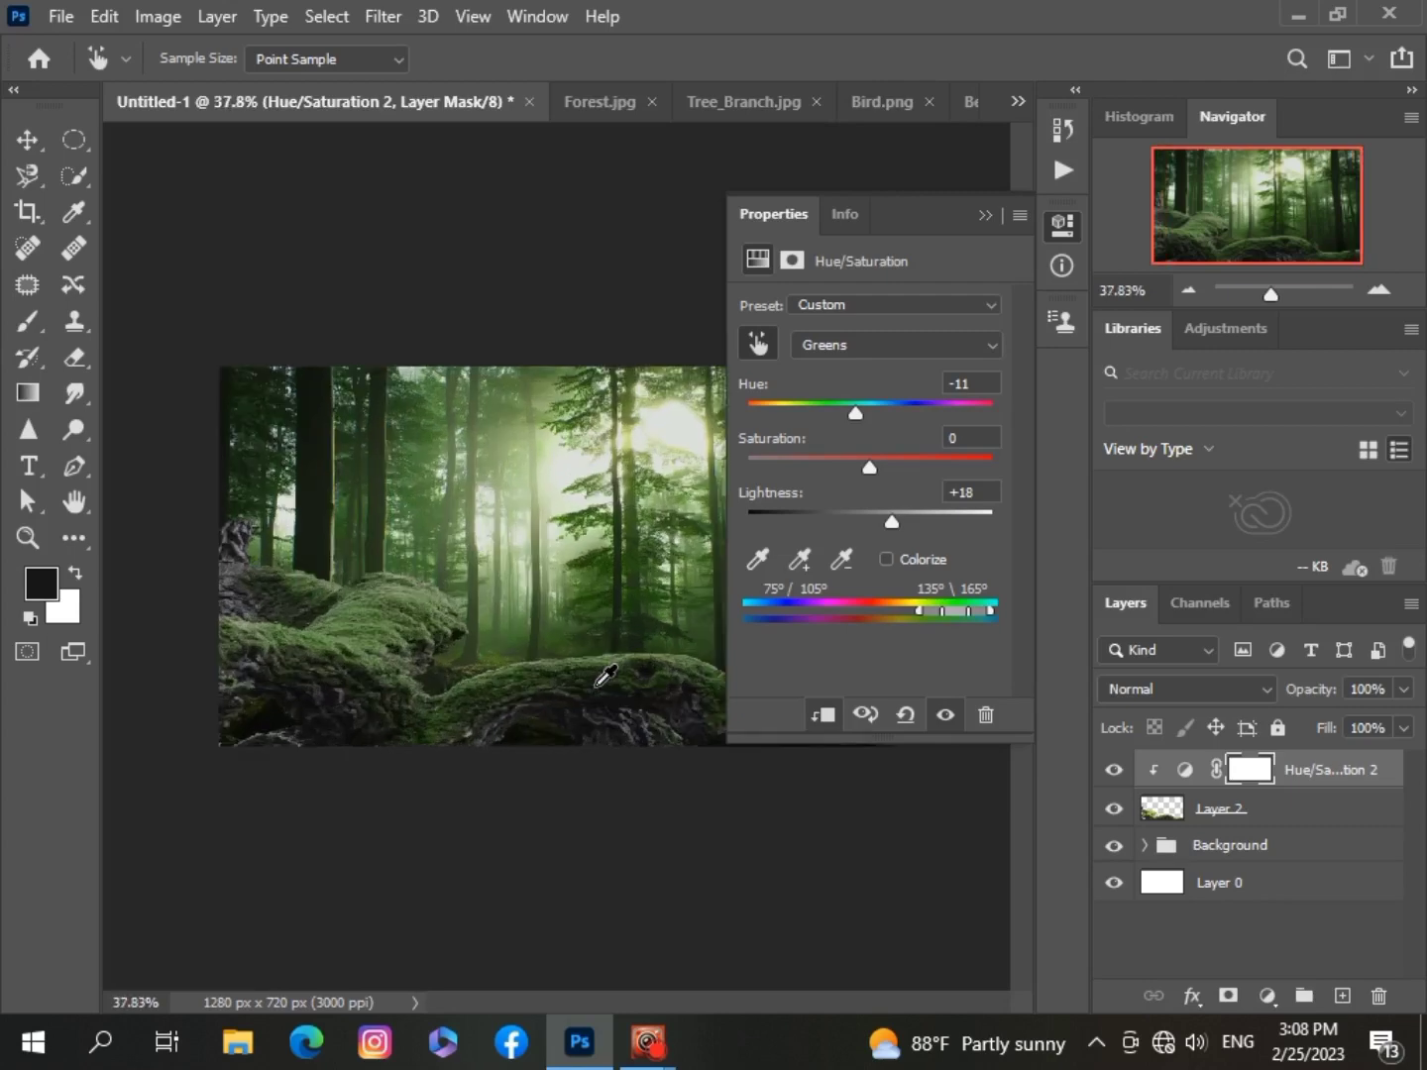
pyautogui.scroll(-1, 594, 687)
pyautogui.click(986, 216)
pyautogui.scroll(1, 594, 866)
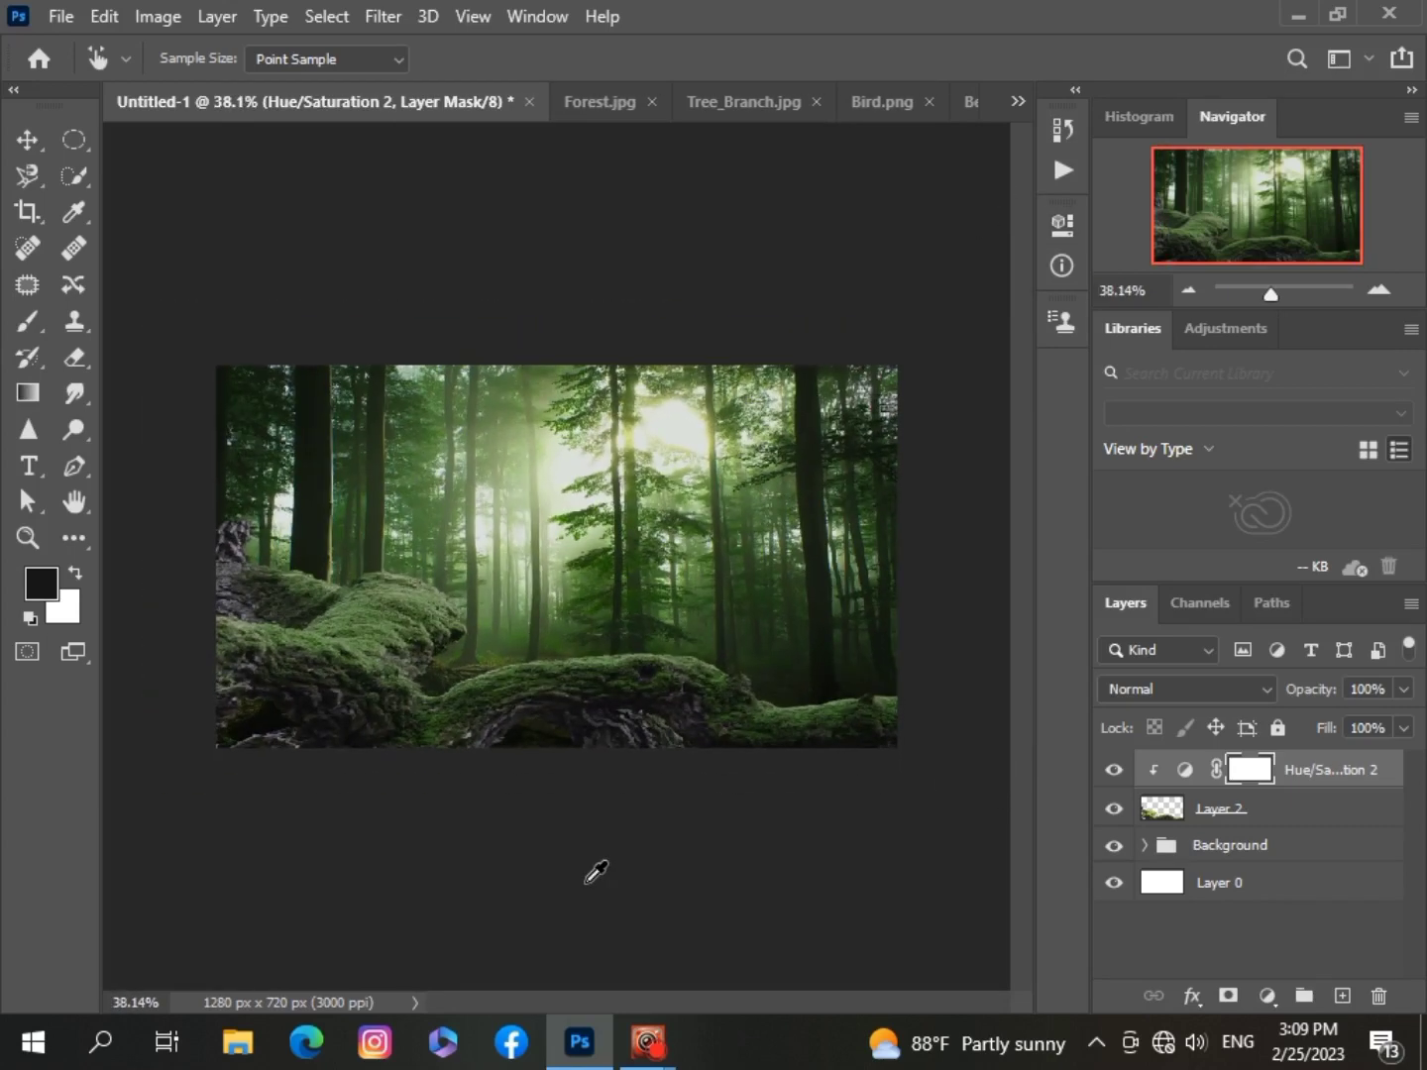
# Move the branch layer slightly lower in the composition with the Move tool.
pyautogui.click(27, 140)
pyautogui.click(1161, 807)
pyautogui.moveTo(344, 648)
pyautogui.mouseDown()
pyautogui.moveTo(334, 686)
pyautogui.moveTo(331, 660)
pyautogui.mouseUp()
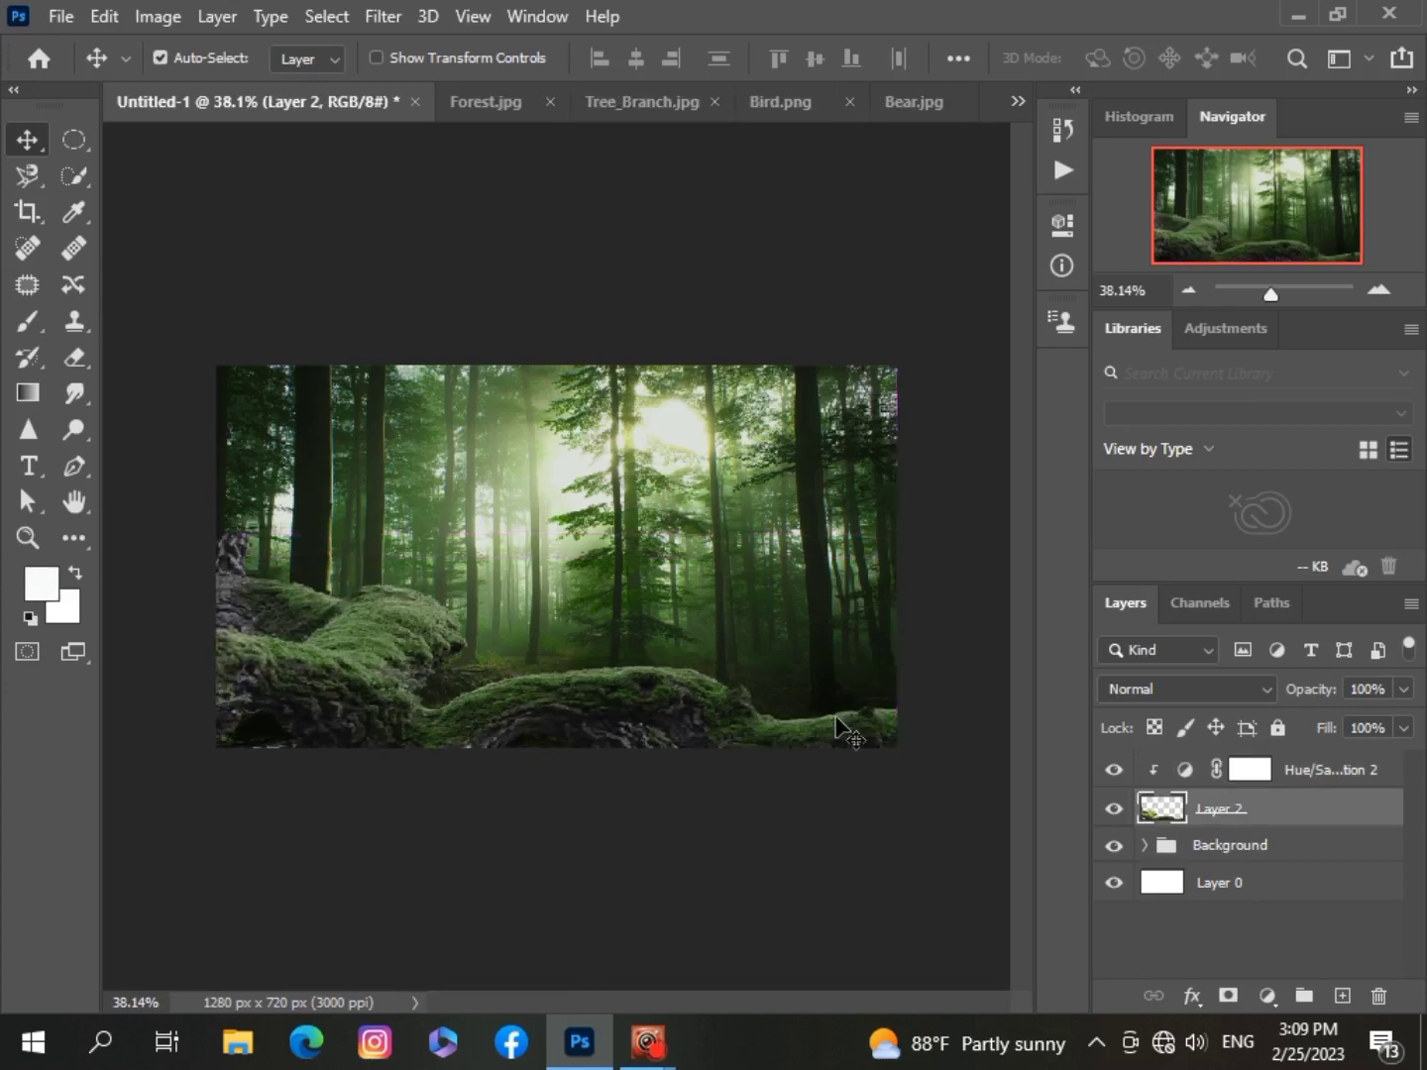
pyautogui.scroll(-1, 793, 783)
# Add a Levels adjustment clipped to the branch layer, with input black level 27 and midtones 1.16.
pyautogui.click(1273, 996)
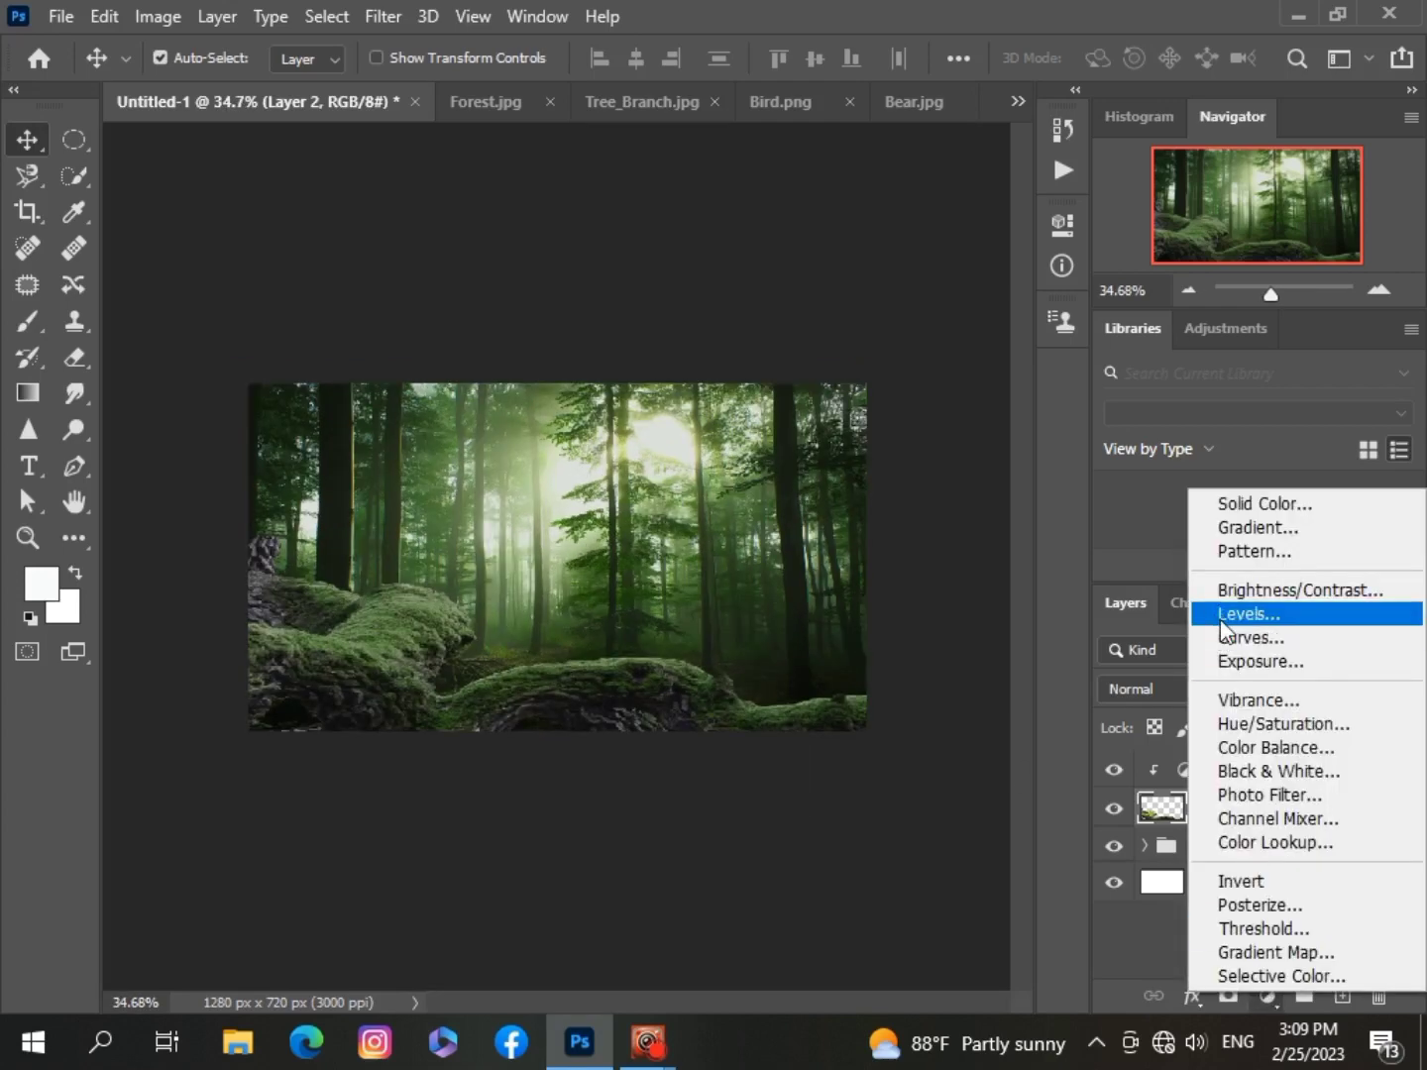
pyautogui.click(1220, 615)
pyautogui.moveTo(784, 586); pyautogui.dragTo(757, 591)
pyautogui.moveTo(784, 507); pyautogui.dragTo(808, 507)
pyautogui.moveTo(895, 508); pyautogui.dragTo(892, 513)
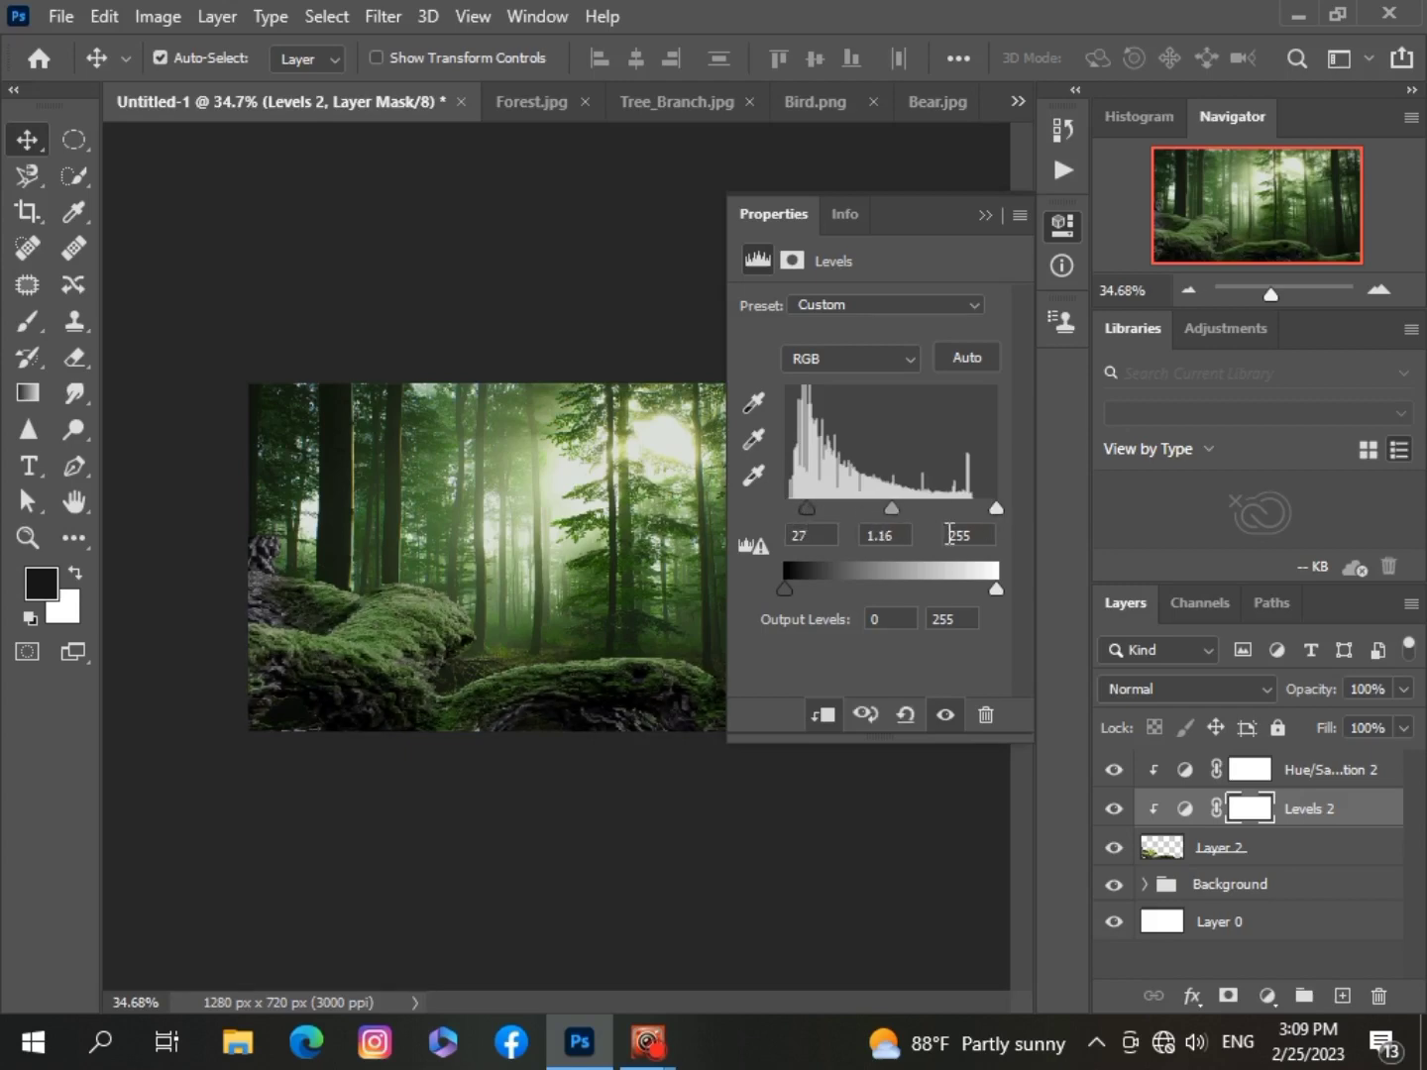
# Darken the branch's Levels adjustment by setting the output white level to 205 and the midtones to about 1.07.
pyautogui.moveTo(789, 589)
pyautogui.mouseDown()
pyautogui.moveTo(977, 584)
pyautogui.moveTo(781, 591)
pyautogui.mouseUp()
pyautogui.moveTo(991, 590); pyautogui.dragTo(964, 598)
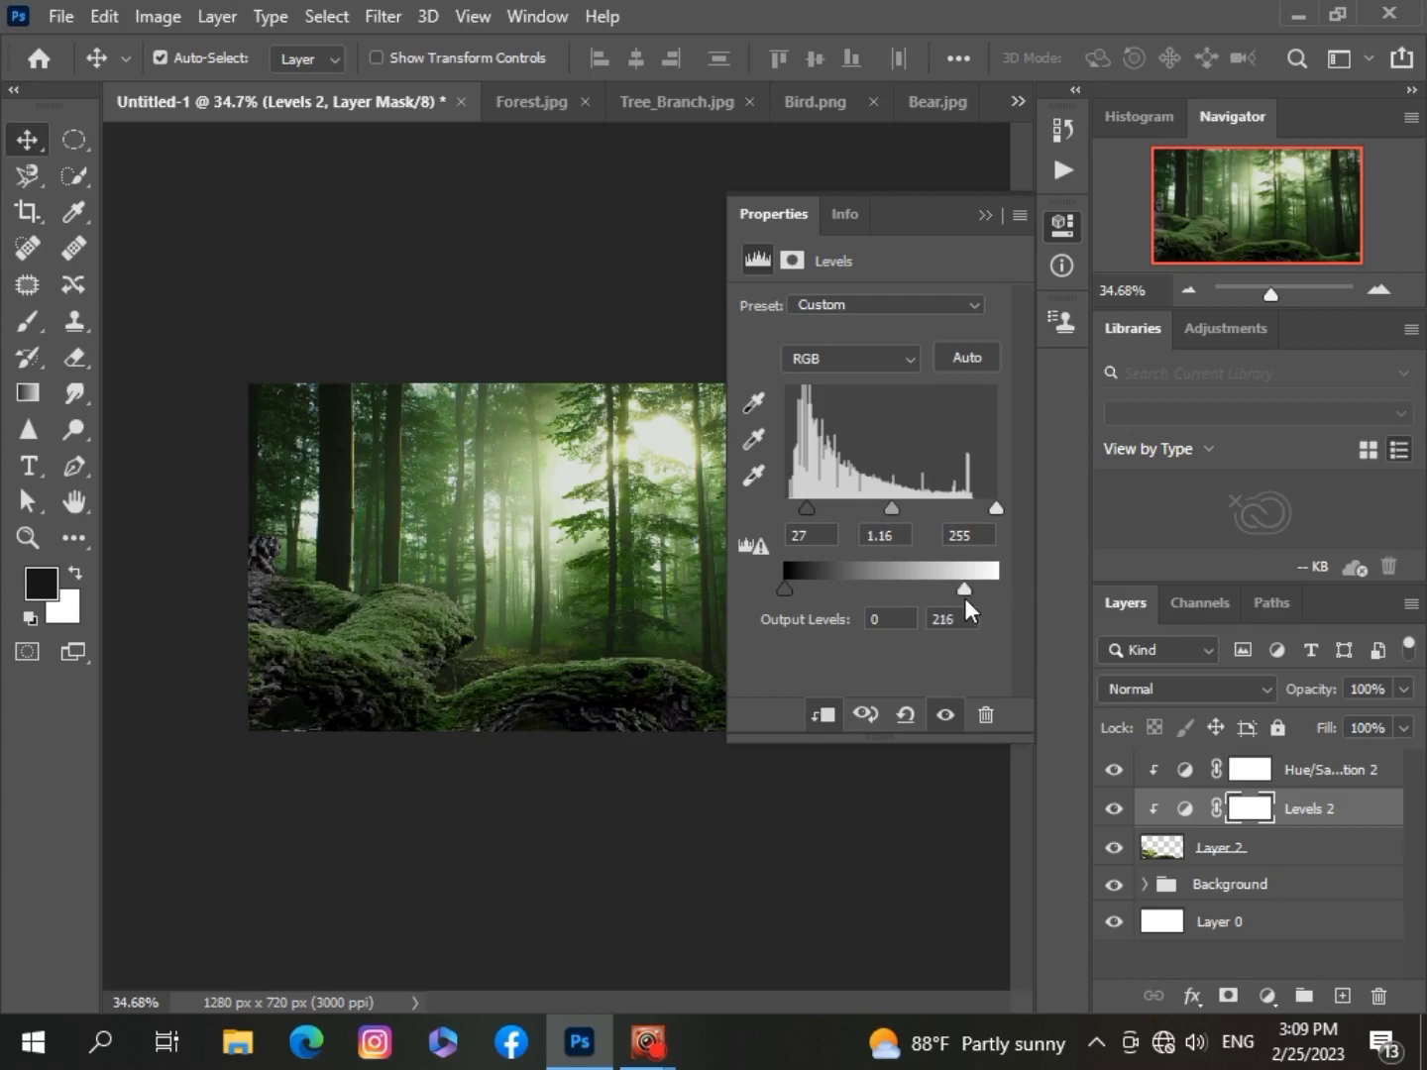
pyautogui.scroll(5, 412, 811)
pyautogui.scroll(-12, 412, 812)
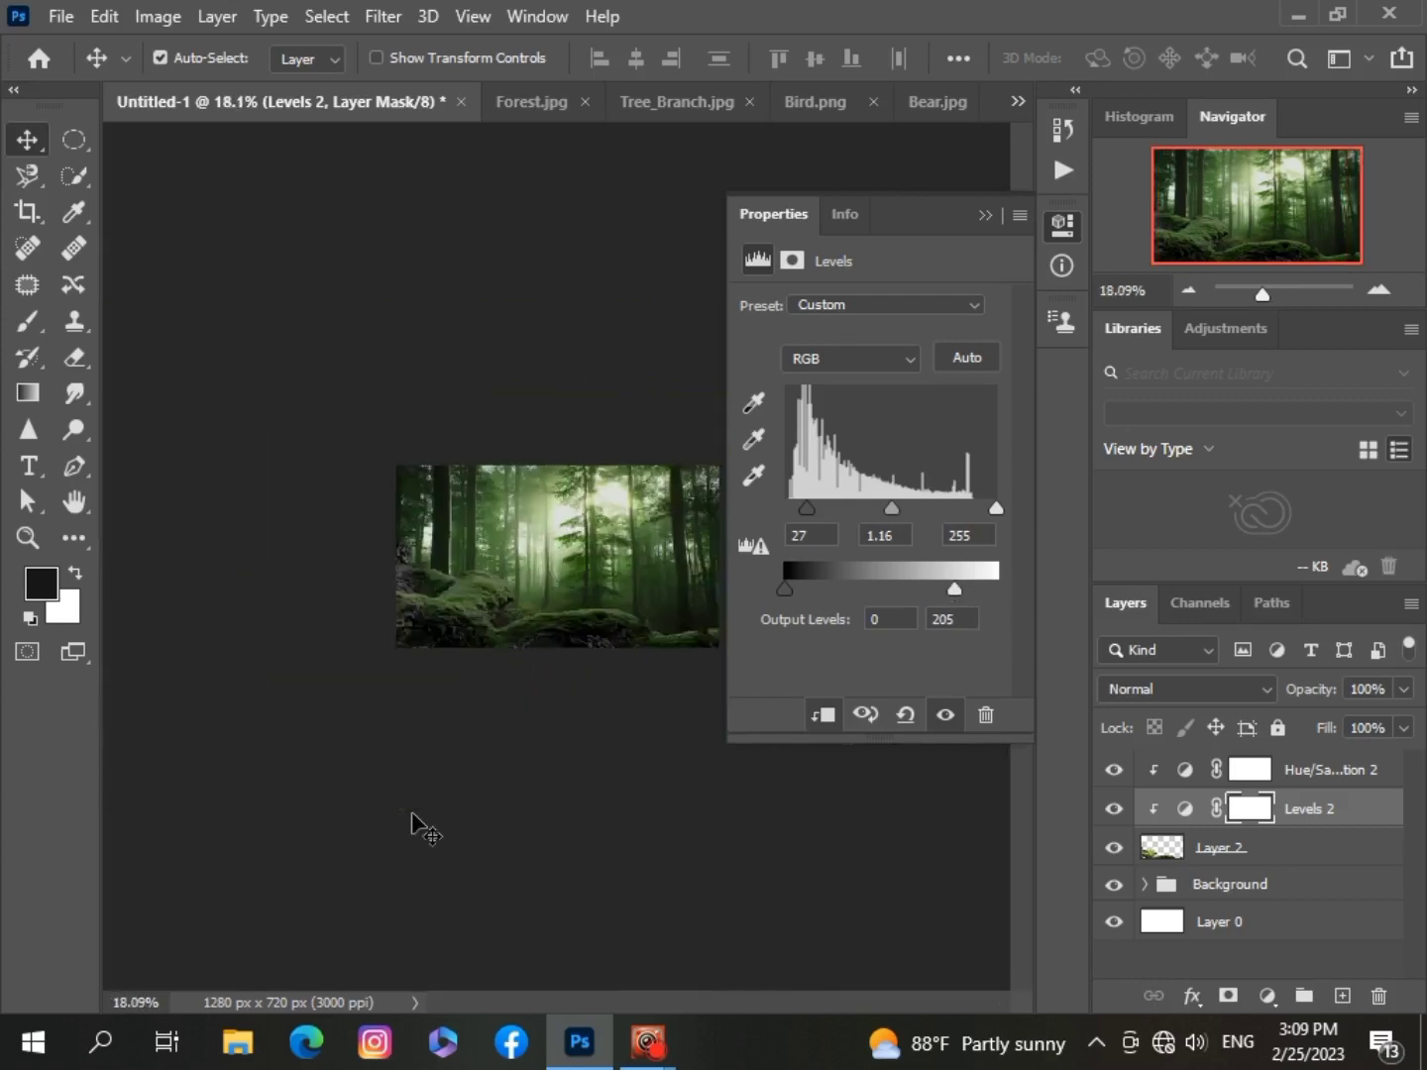
pyautogui.scroll(7, 411, 812)
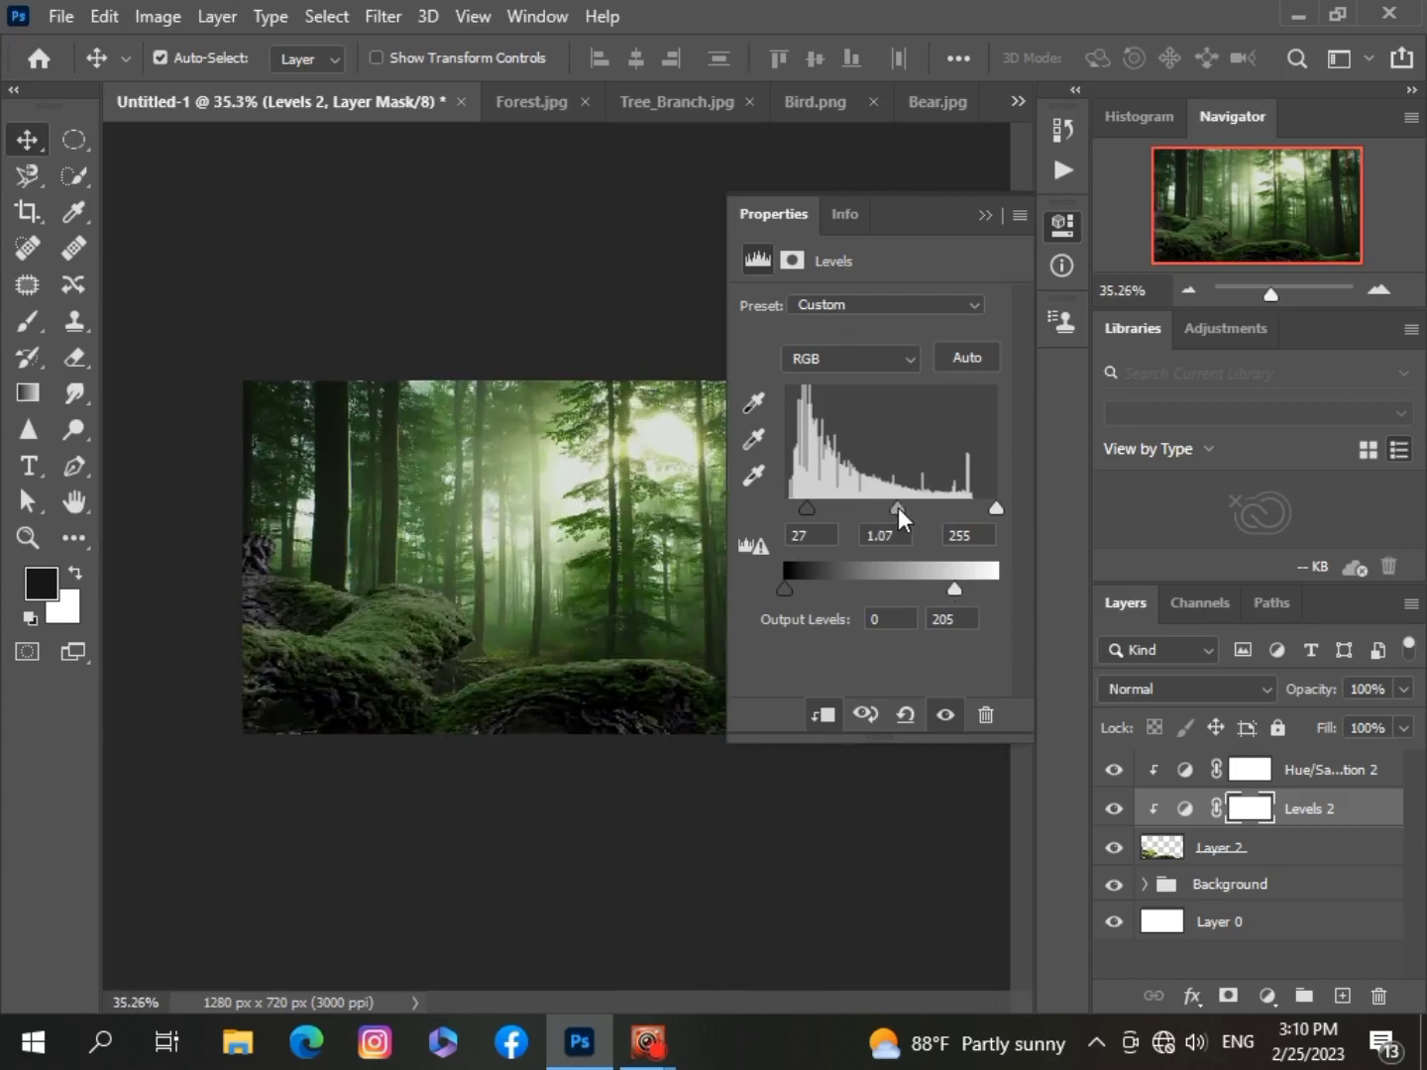
pyautogui.click(985, 215)
pyautogui.scroll(3, 624, 683)
pyautogui.scroll(-3, 624, 682)
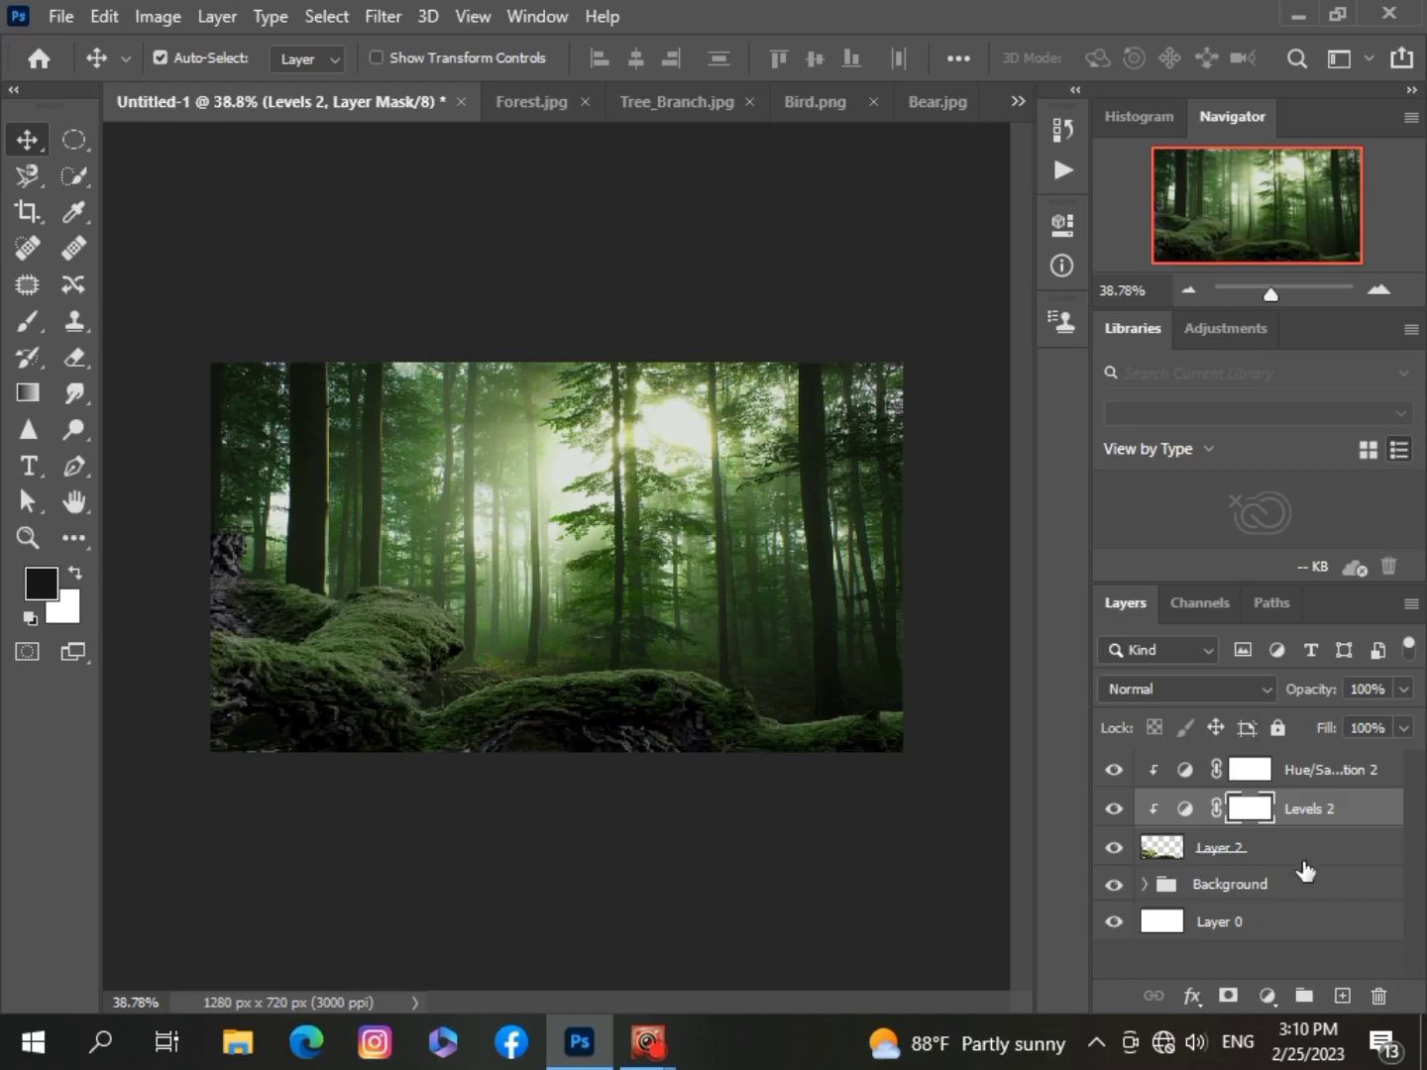
# Add a layer mask to the branch layer, Layer 2.
pyautogui.click(1253, 861)
pyautogui.click(1229, 995)
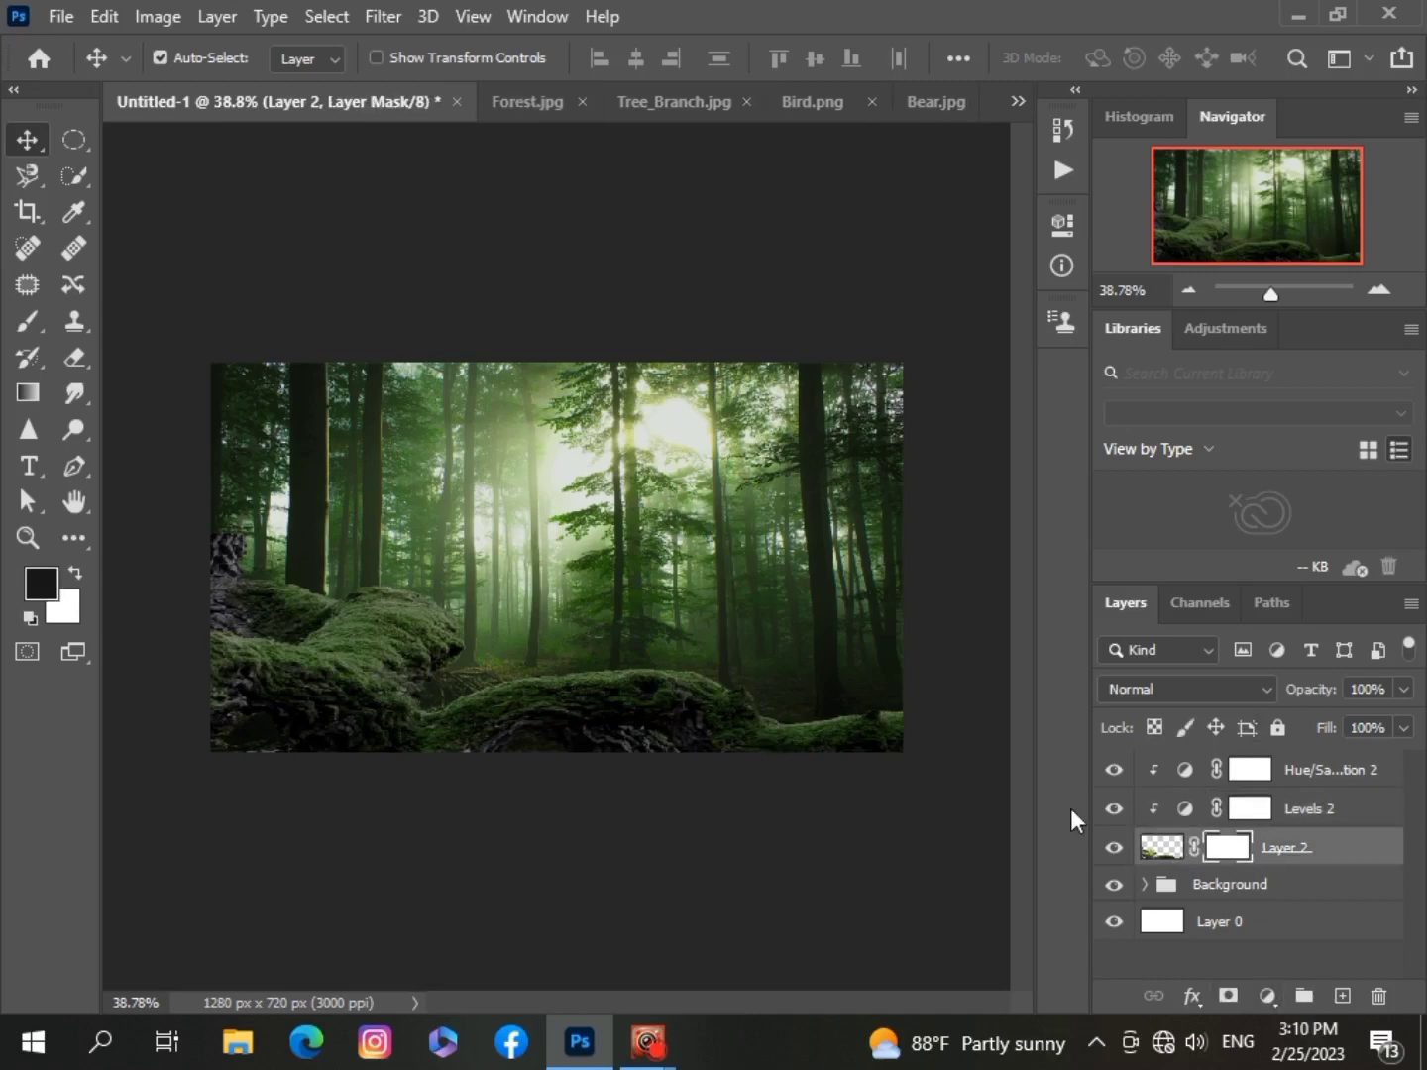
# Hide the bark stub at the branch's far-left end by painting black on Layer 2's mask with a soft 105 px brush.
pyautogui.press('b')
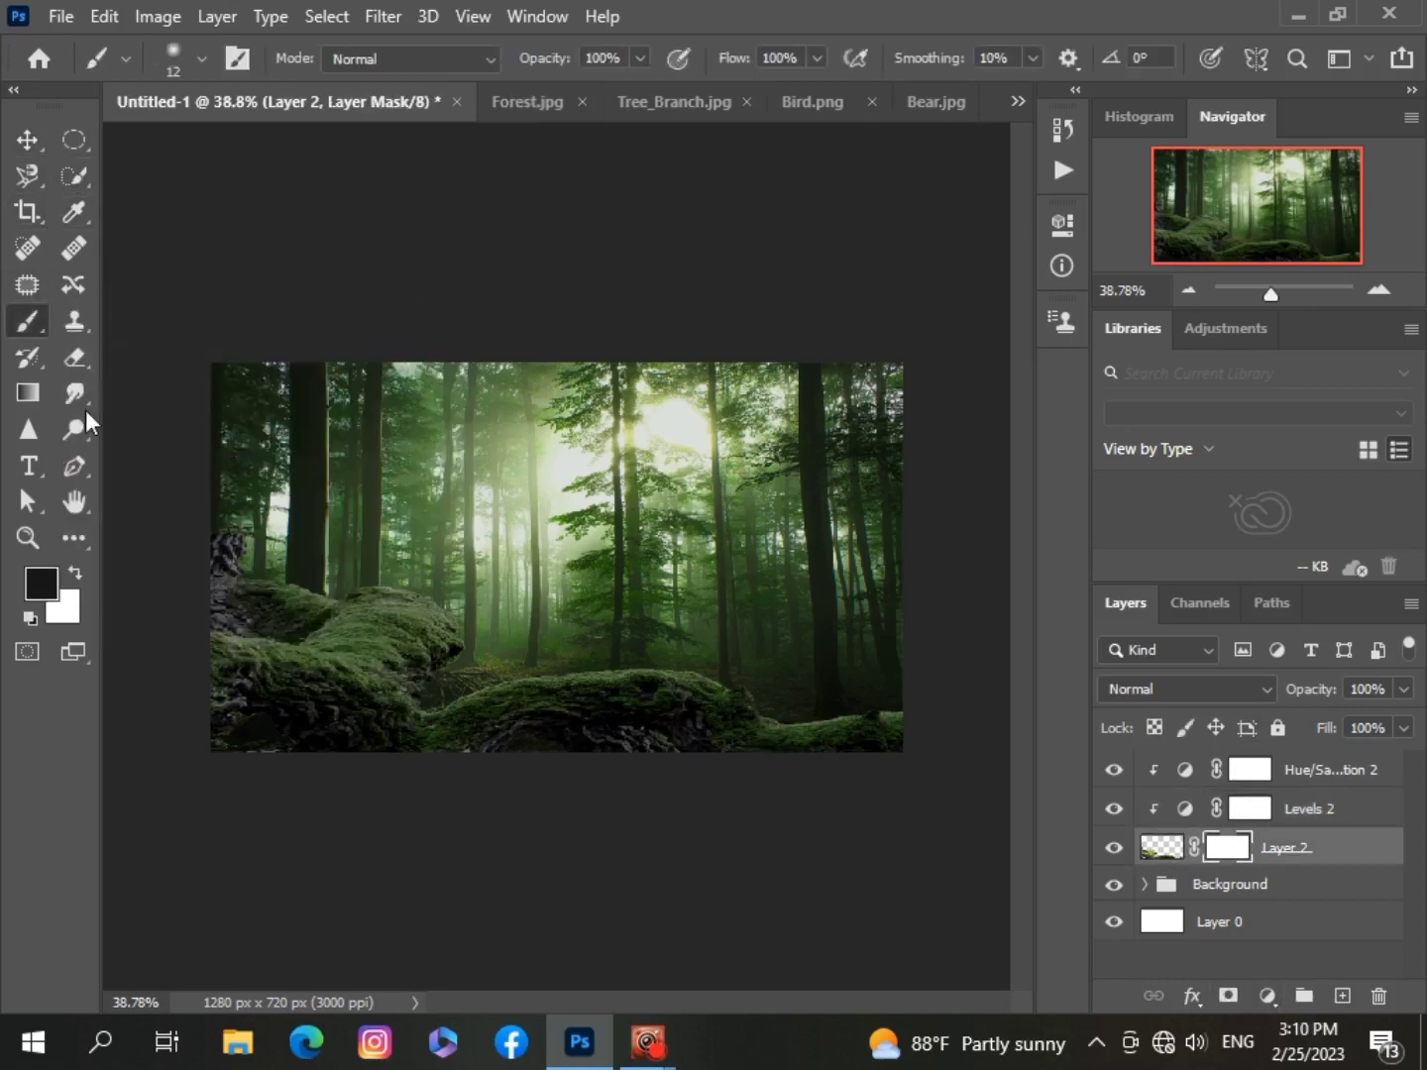
pyautogui.click(199, 58)
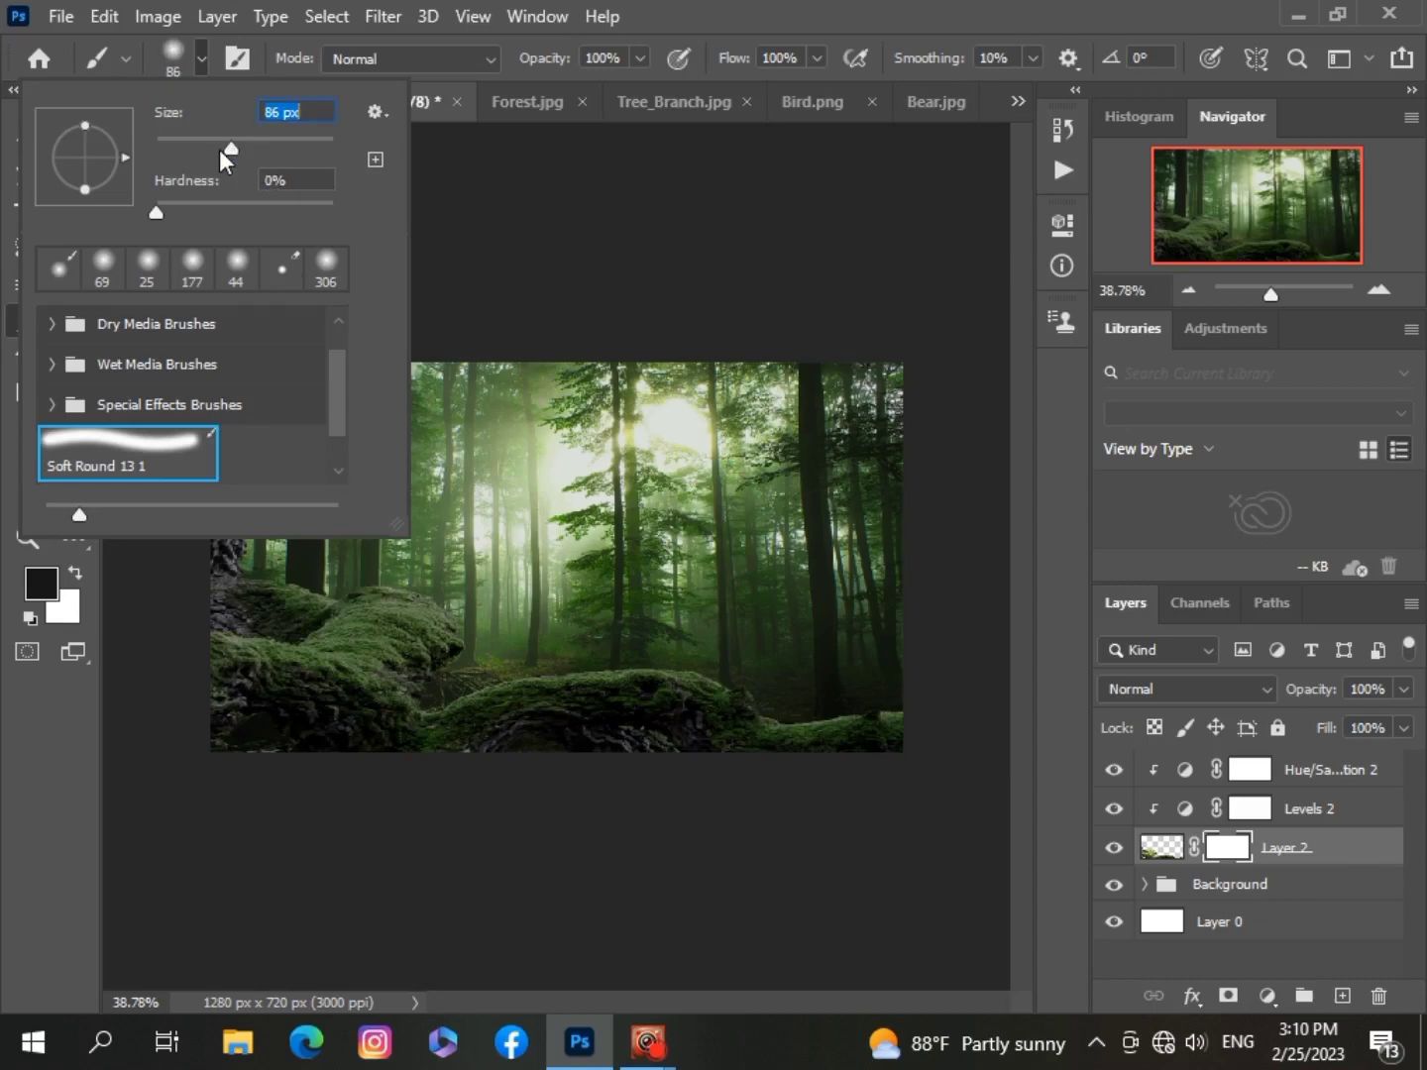
pyautogui.click(314, 842)
pyautogui.scroll(2, 313, 845)
pyautogui.moveTo(682, 1004); pyautogui.dragTo(651, 1007)
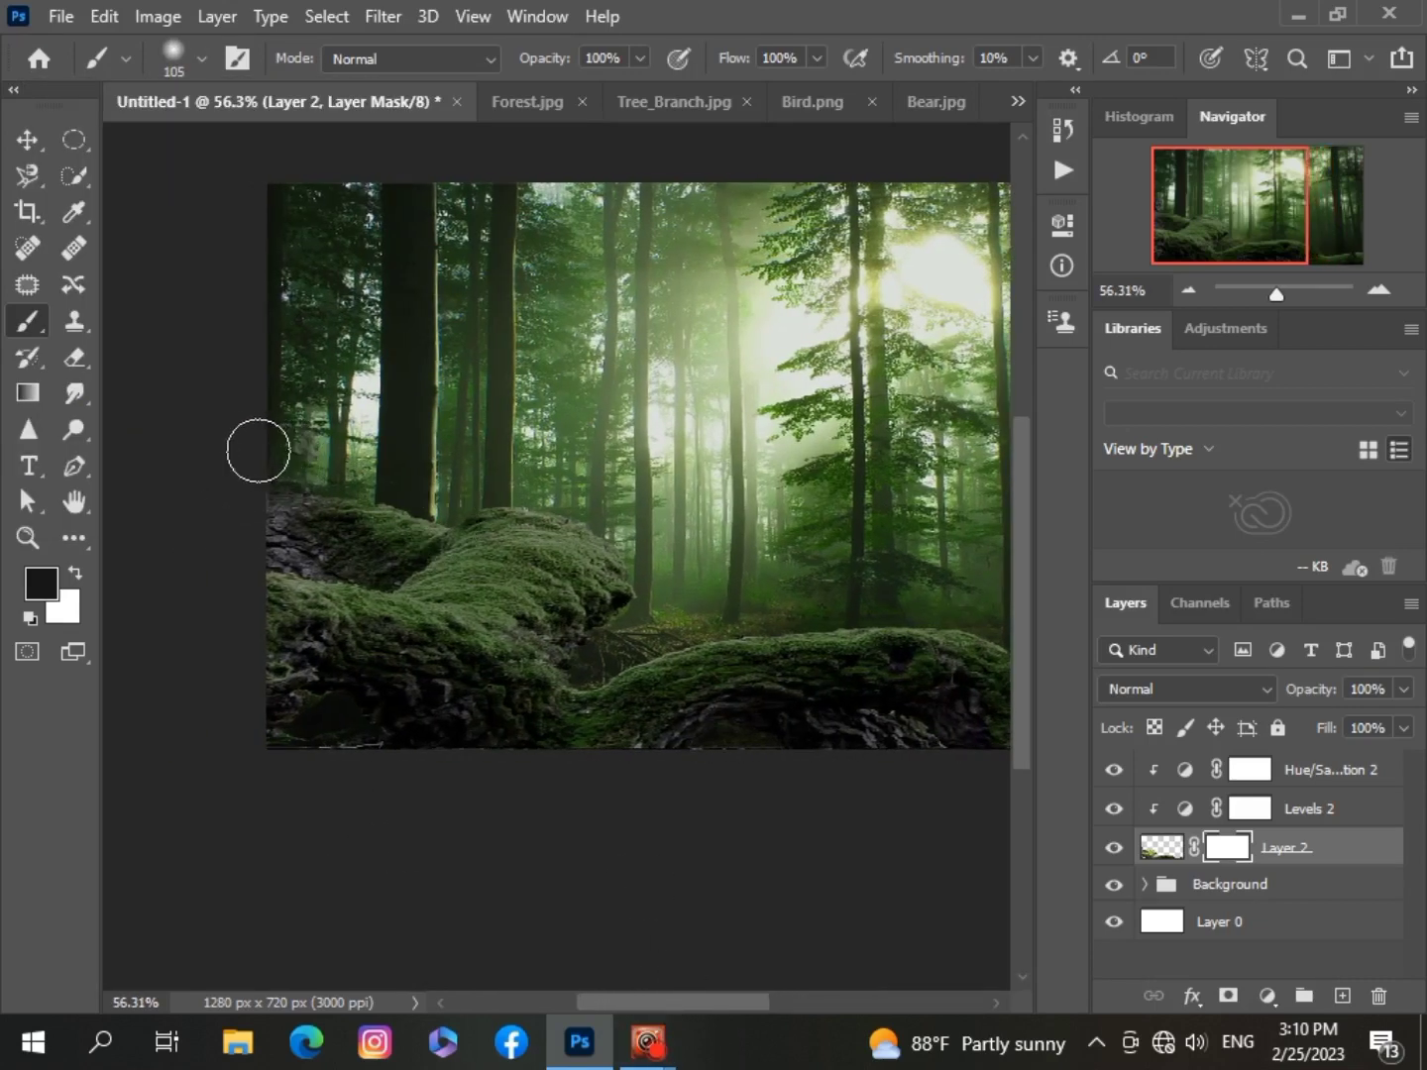
pyautogui.scroll(-2, 638, 764)
pyautogui.scroll(1, 638, 764)
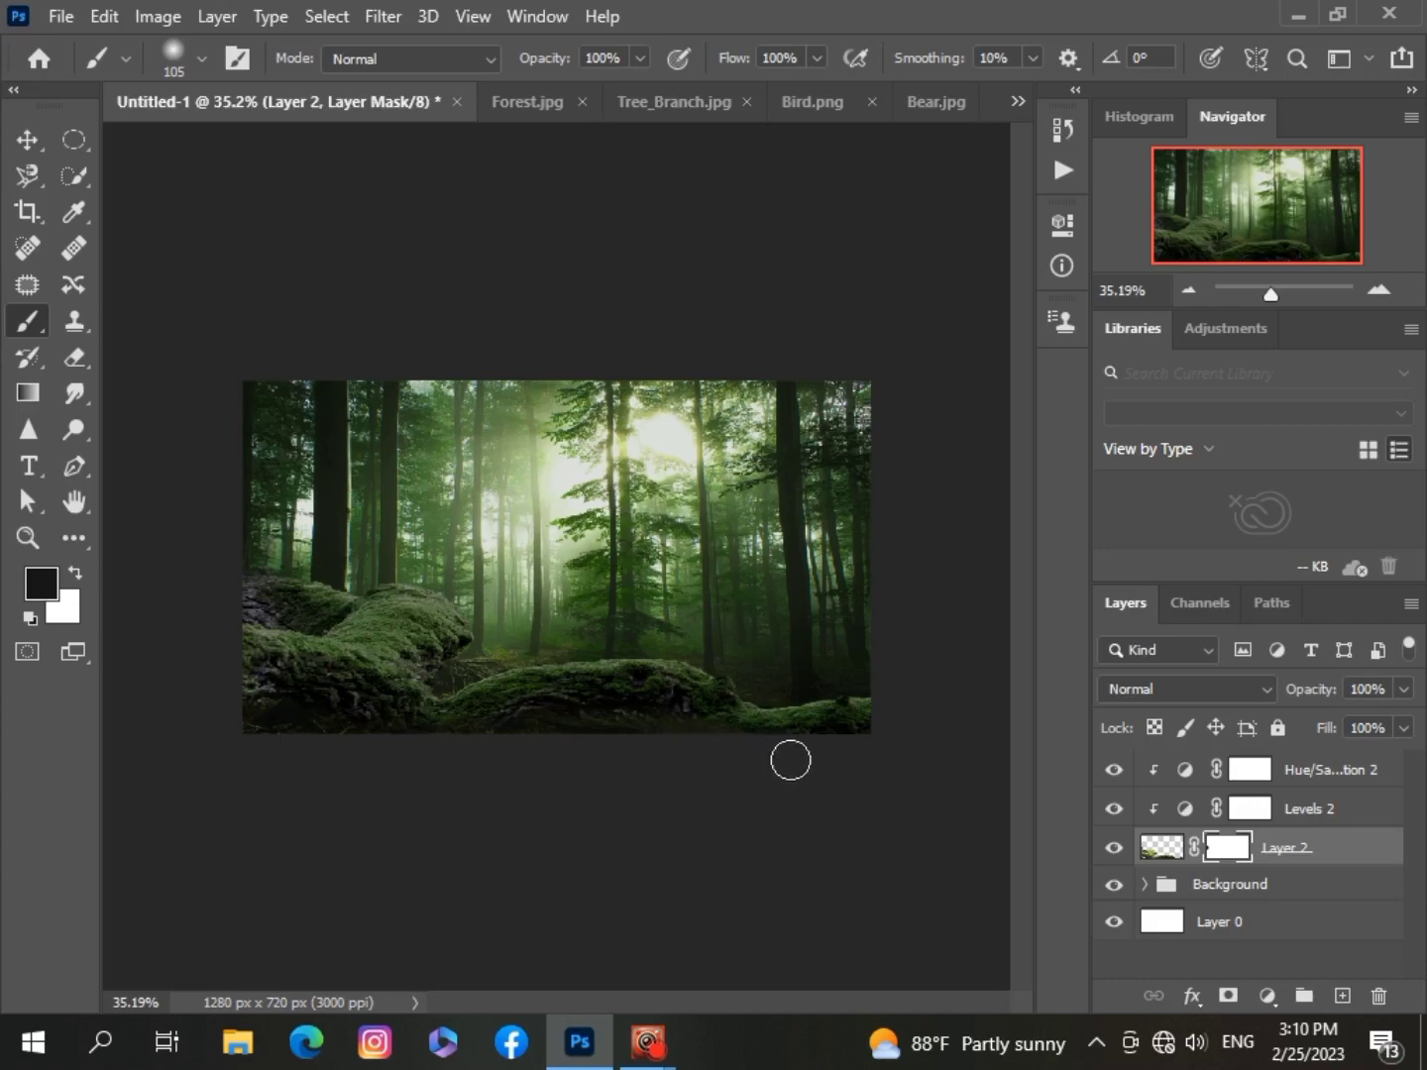
# Examine the branch's bottom and left edges for leftovers around the masked area.
pyautogui.scroll(2, 622, 823)
pyautogui.scroll(-2, 622, 824)
pyautogui.scroll(2, 623, 826)
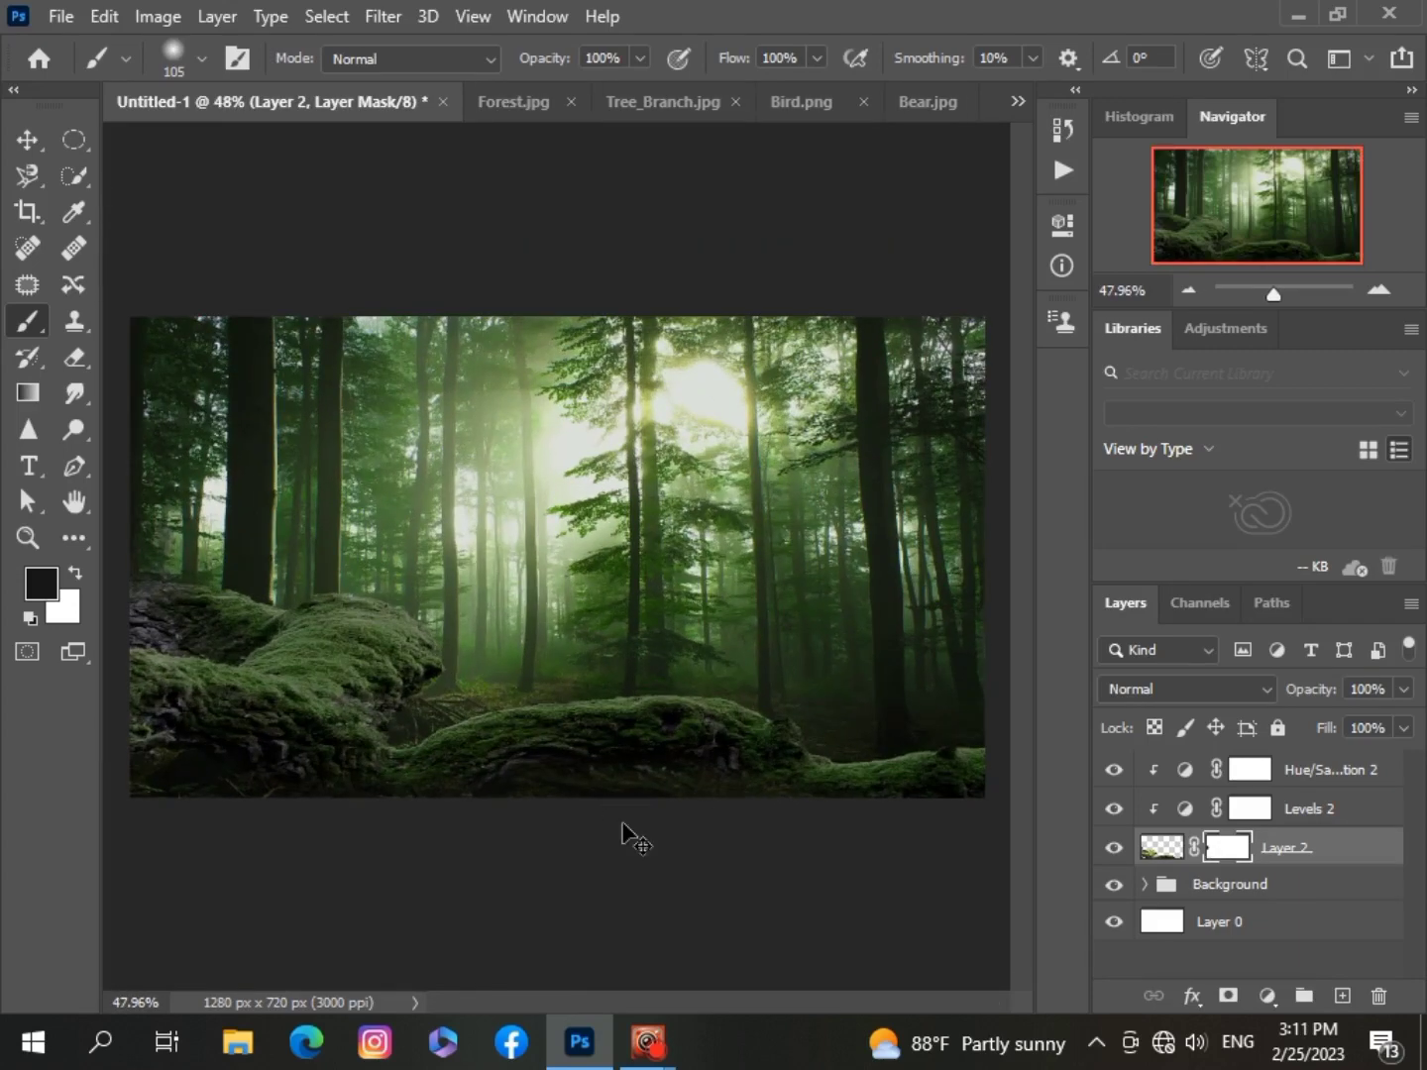
pyautogui.moveTo(622, 838)
pyautogui.mouseDown()
pyautogui.moveTo(504, 815)
pyautogui.moveTo(683, 814)
pyautogui.moveTo(617, 801)
pyautogui.mouseUp()
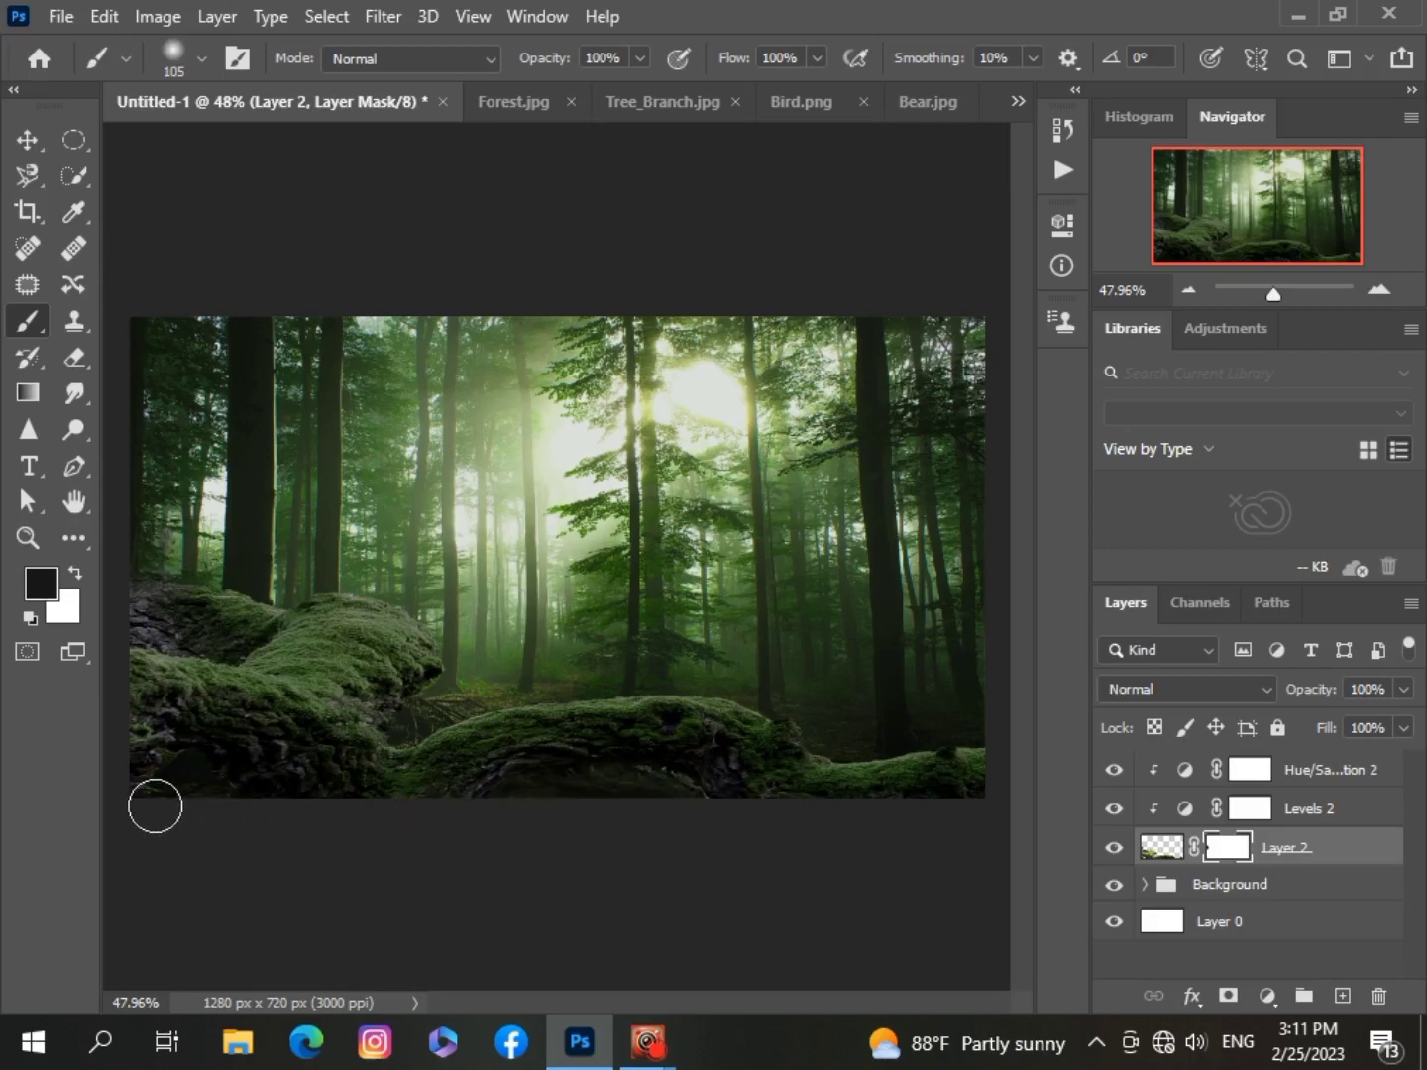
pyautogui.scroll(-2, 312, 933)
pyautogui.scroll(2, 312, 933)
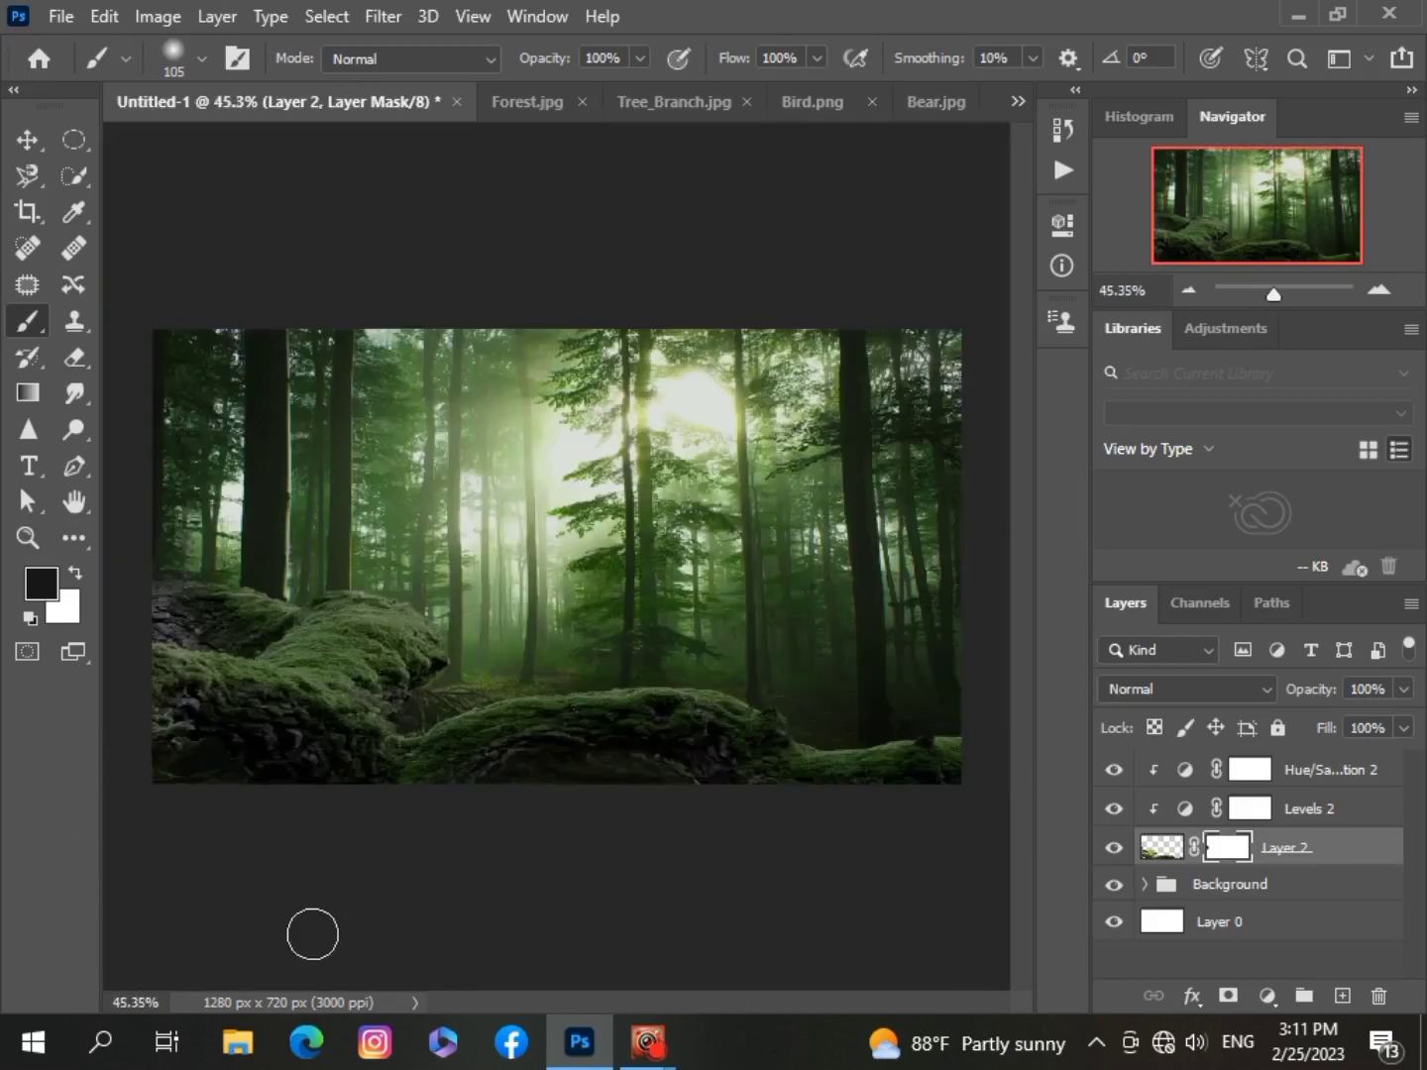
pyautogui.scroll(-1, 251, 637)
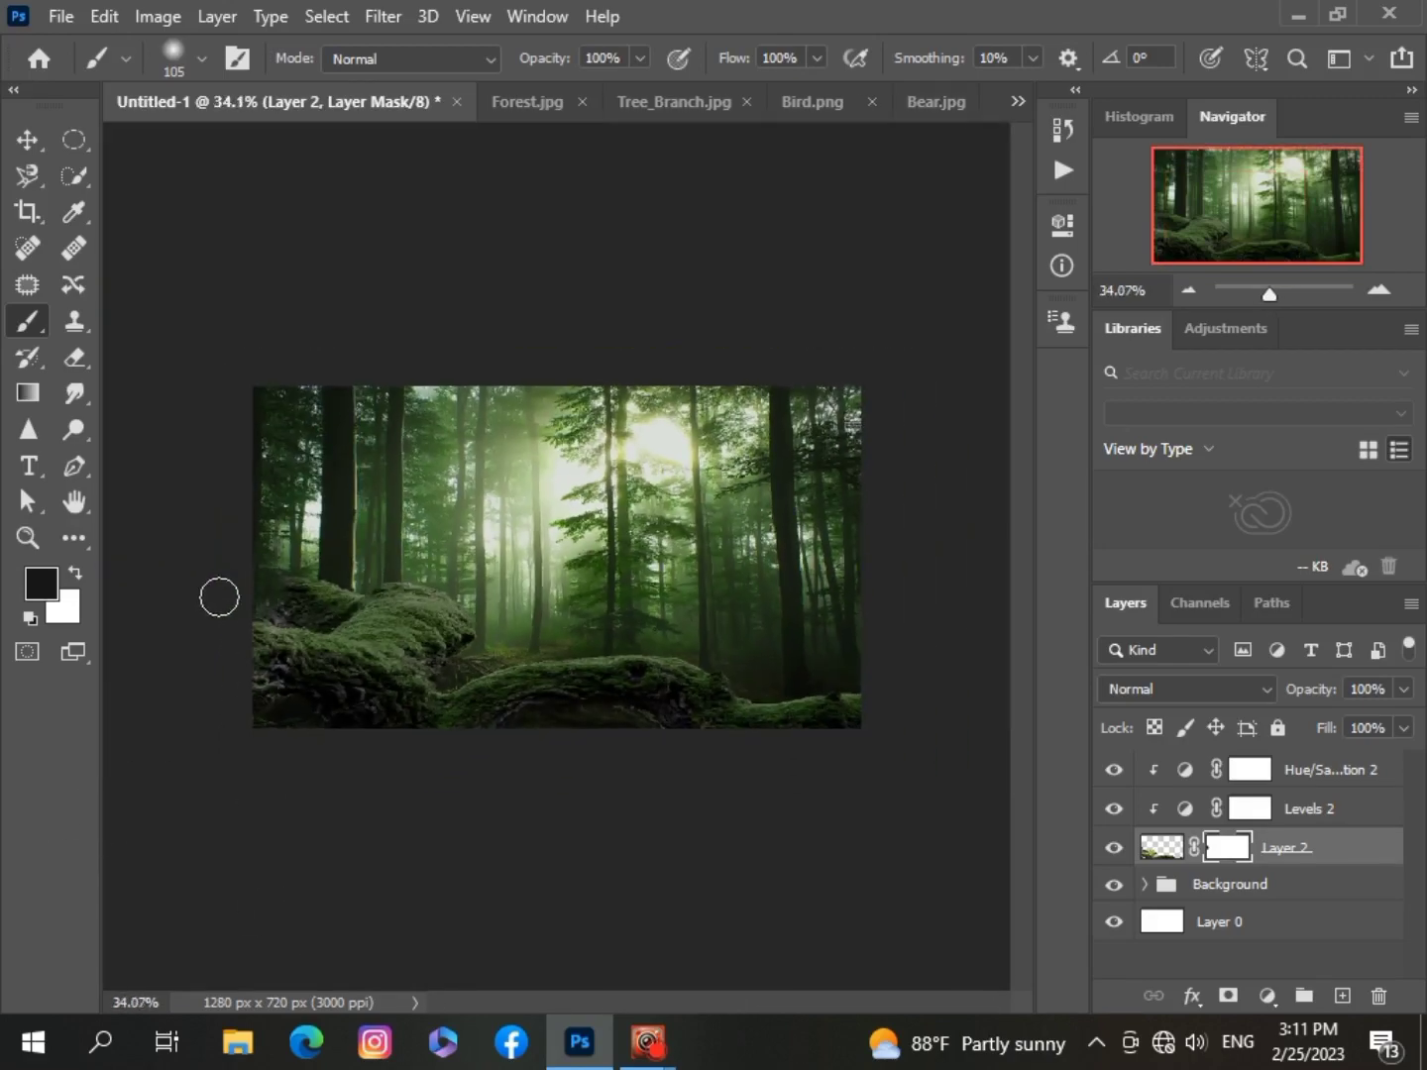
pyautogui.scroll(1, 217, 596)
pyautogui.scroll(-1, 216, 595)
# Switch the brush color to white and paint back some bark at the branch's left end on the Layer 2 mask.
pyautogui.press('x')
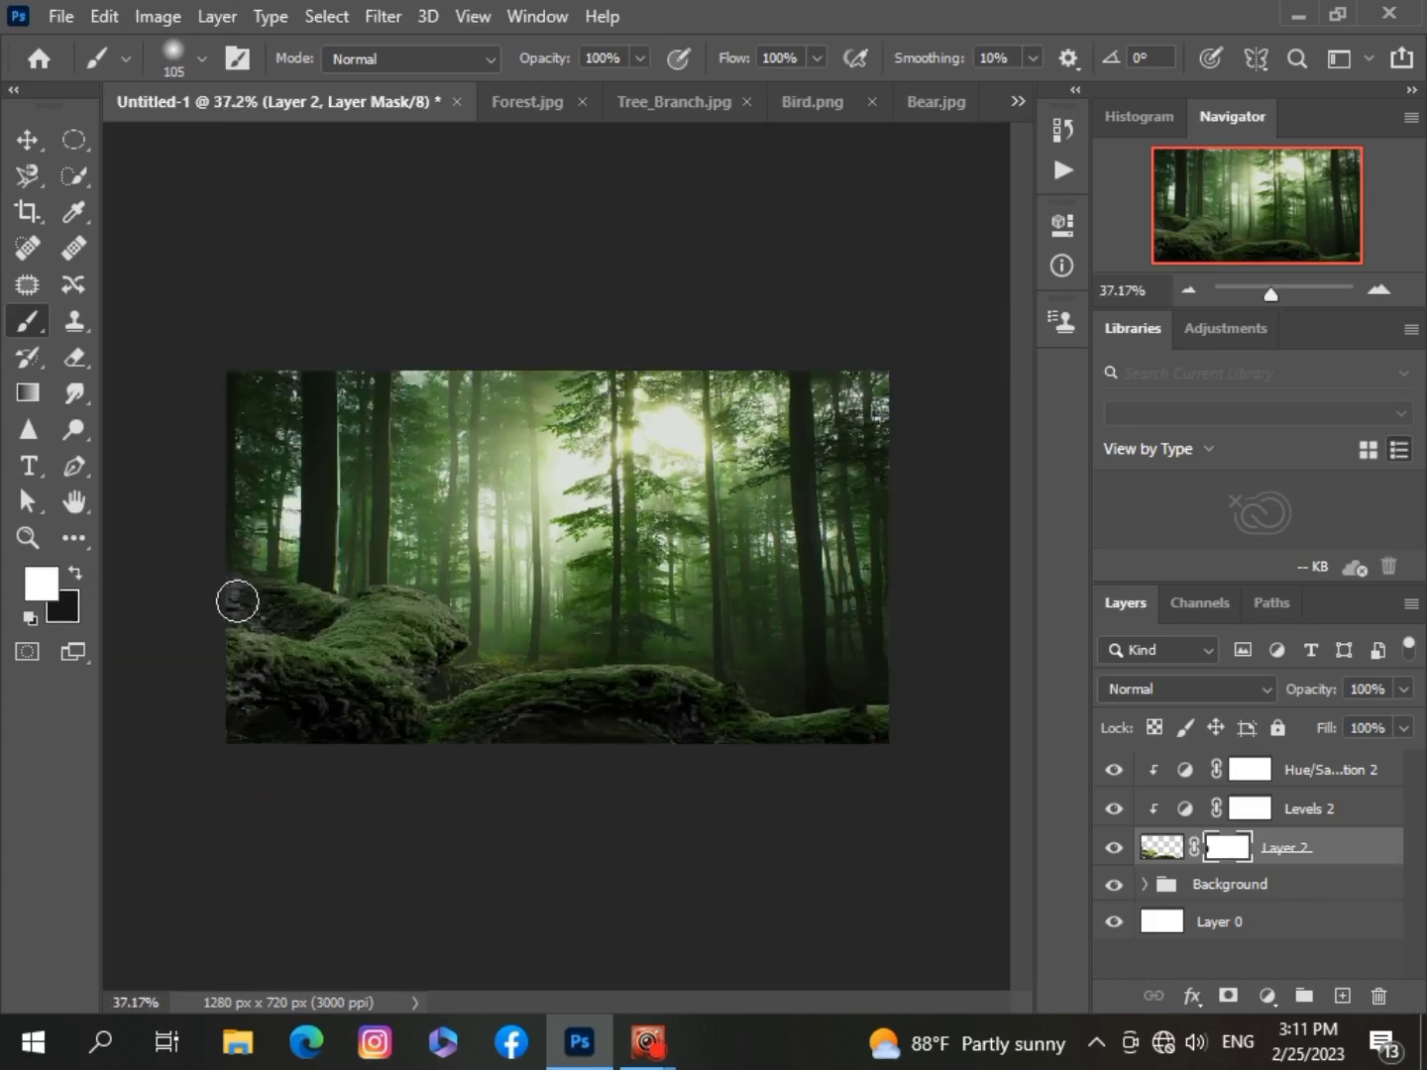
pyautogui.scroll(1, 226, 627)
pyautogui.scroll(-2, 226, 628)
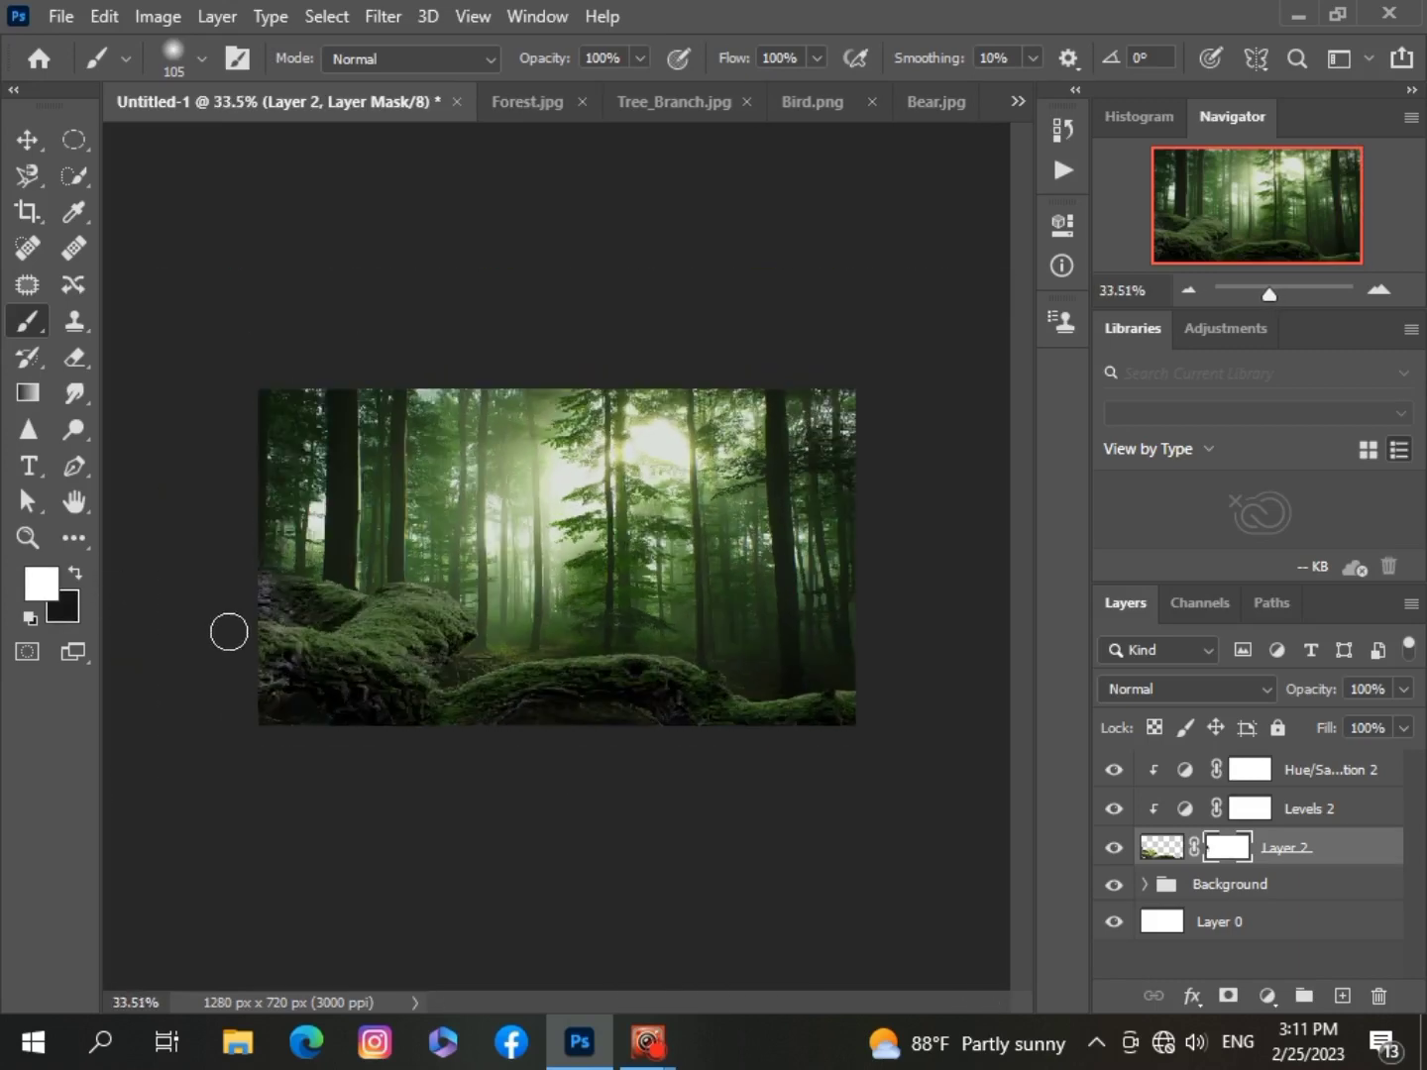
pyautogui.scroll(1, 229, 629)
pyautogui.scroll(-1, 228, 631)
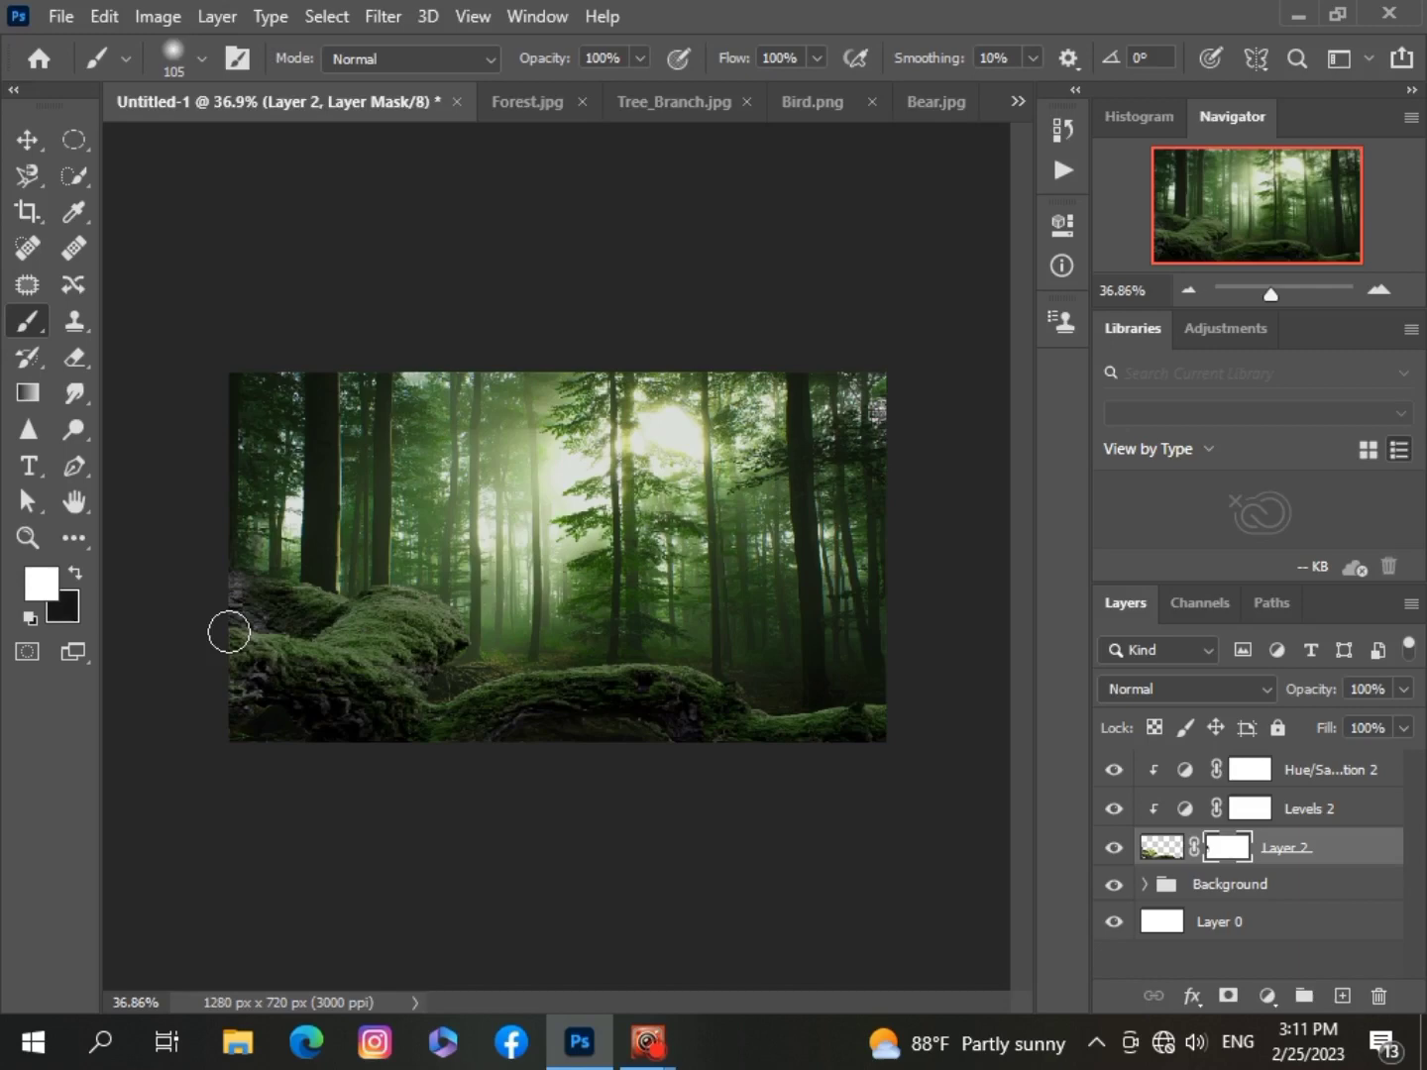
# Flip the branch layer horizontally and move it to the right side of the composition, at X 708.50 px, Y 590.33 px.
pyautogui.click(26, 138)
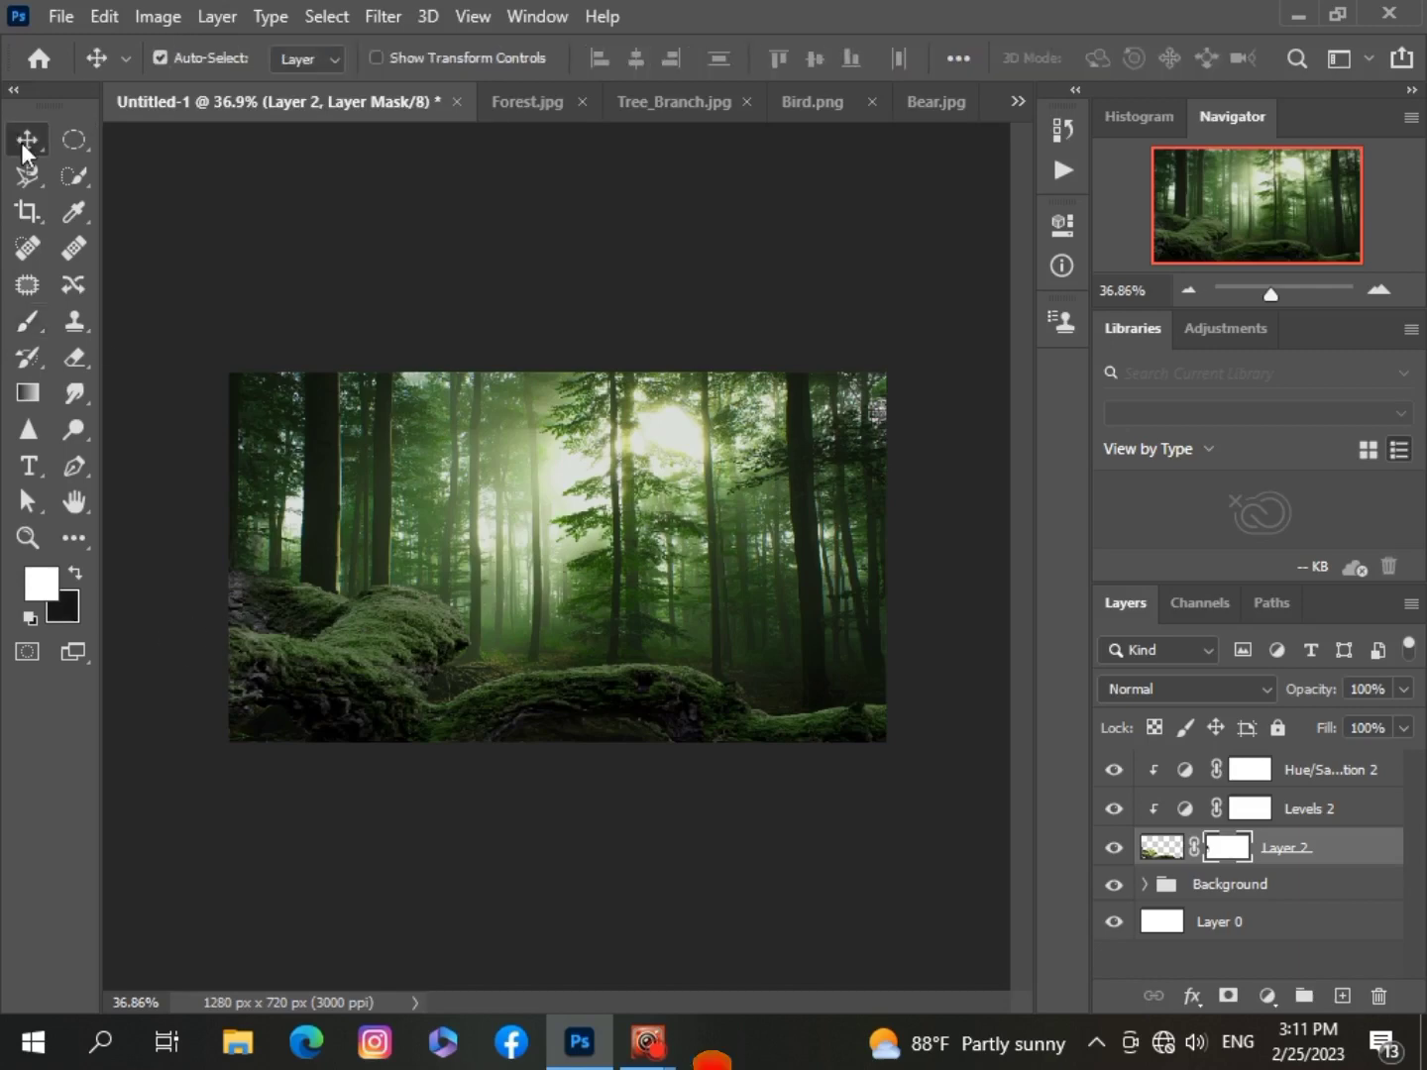
pyautogui.rightClick(358, 688)
pyautogui.click(411, 743)
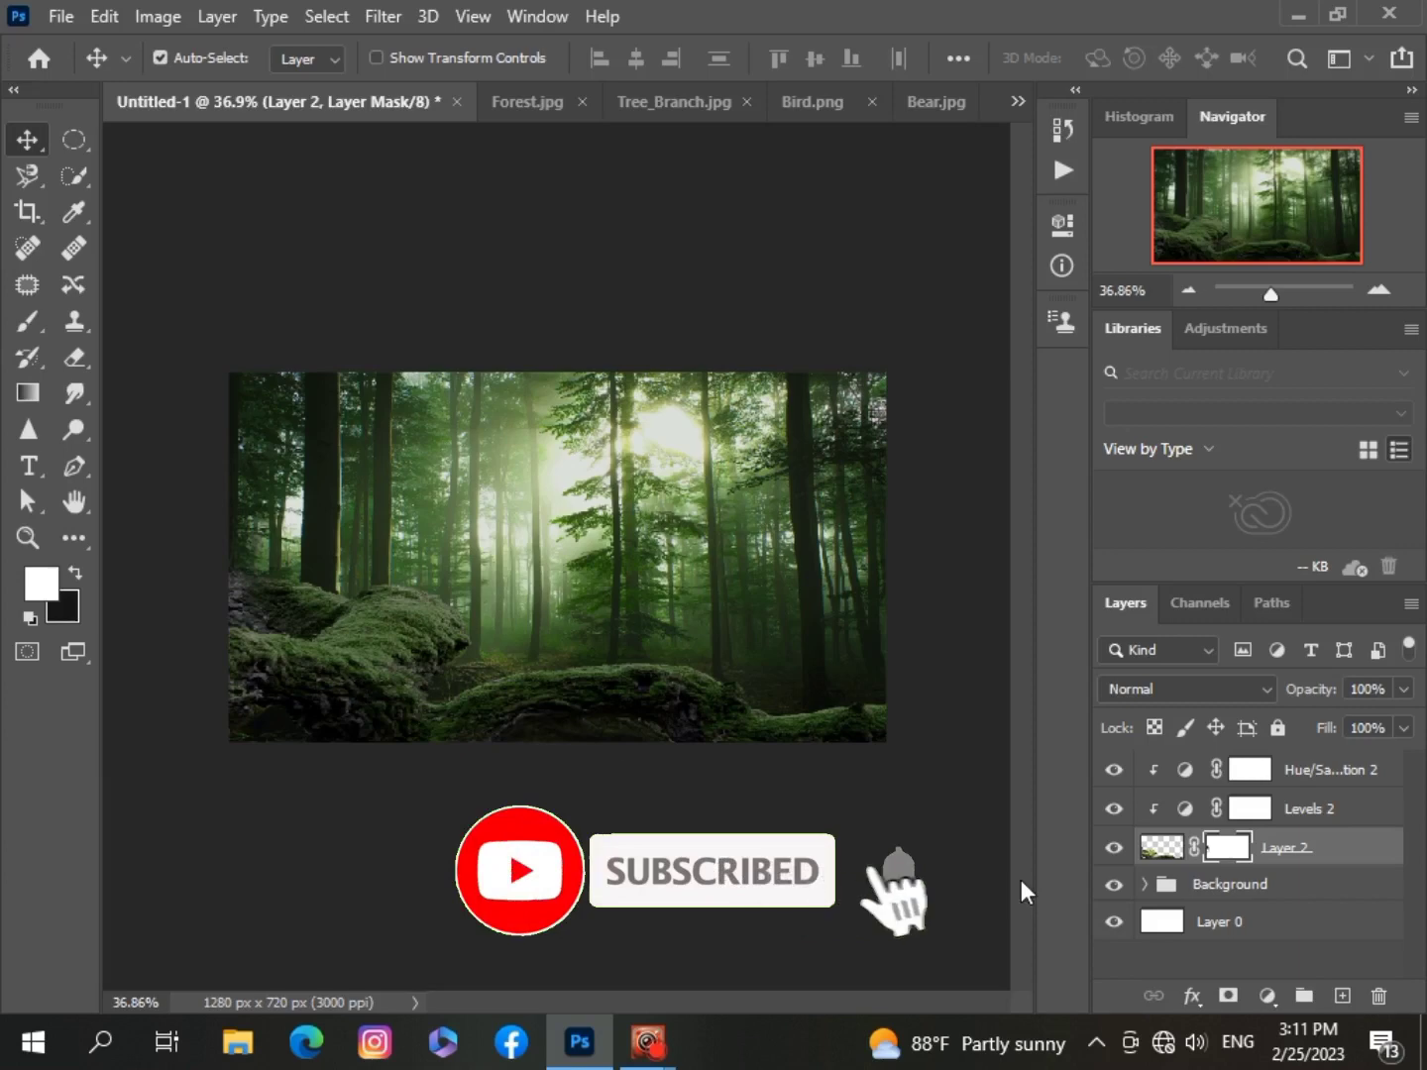
pyautogui.rightClick(400, 691)
pyautogui.hotkey('ctrl', 't')
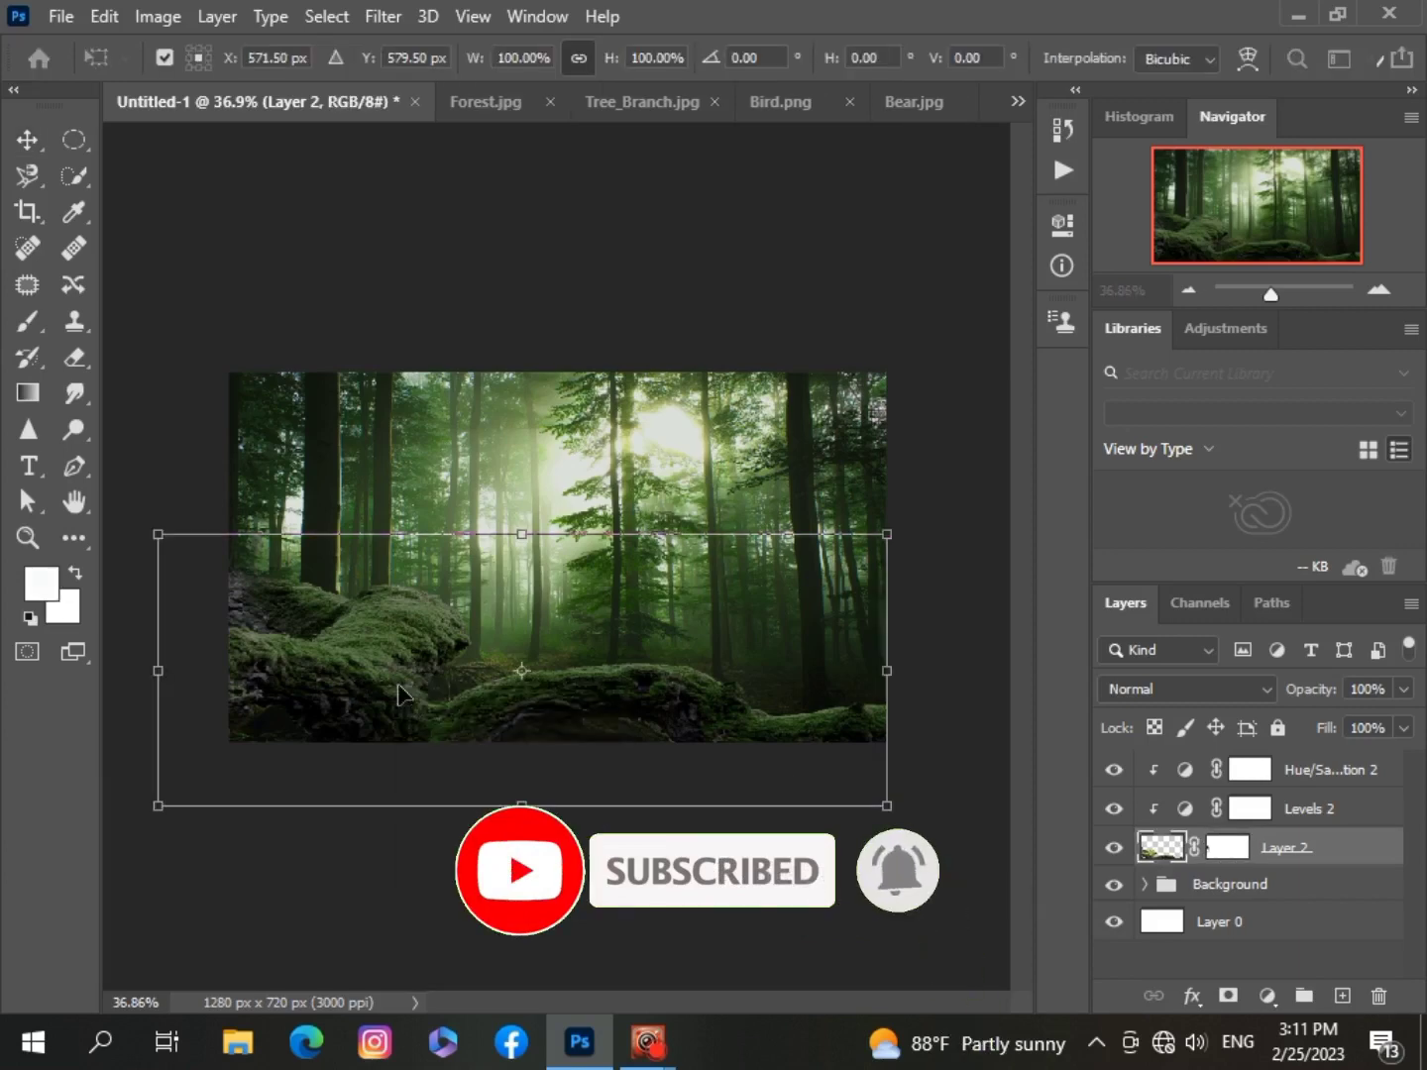
pyautogui.rightClick(404, 694)
pyautogui.click(440, 650)
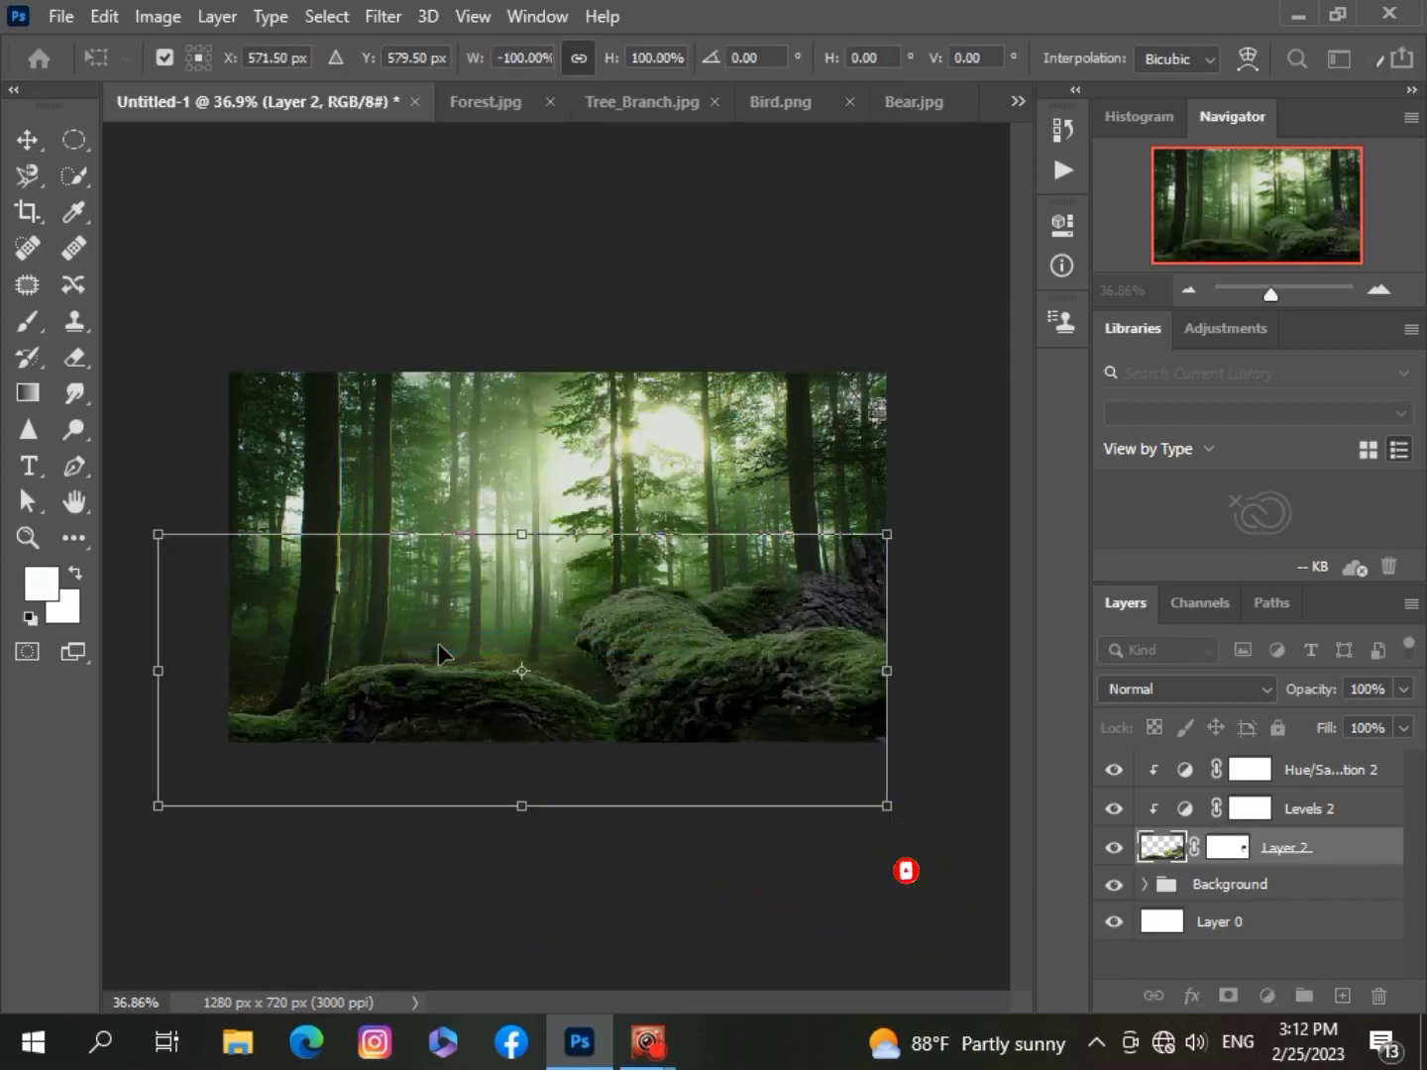
pyautogui.moveTo(735, 663); pyautogui.dragTo(802, 670)
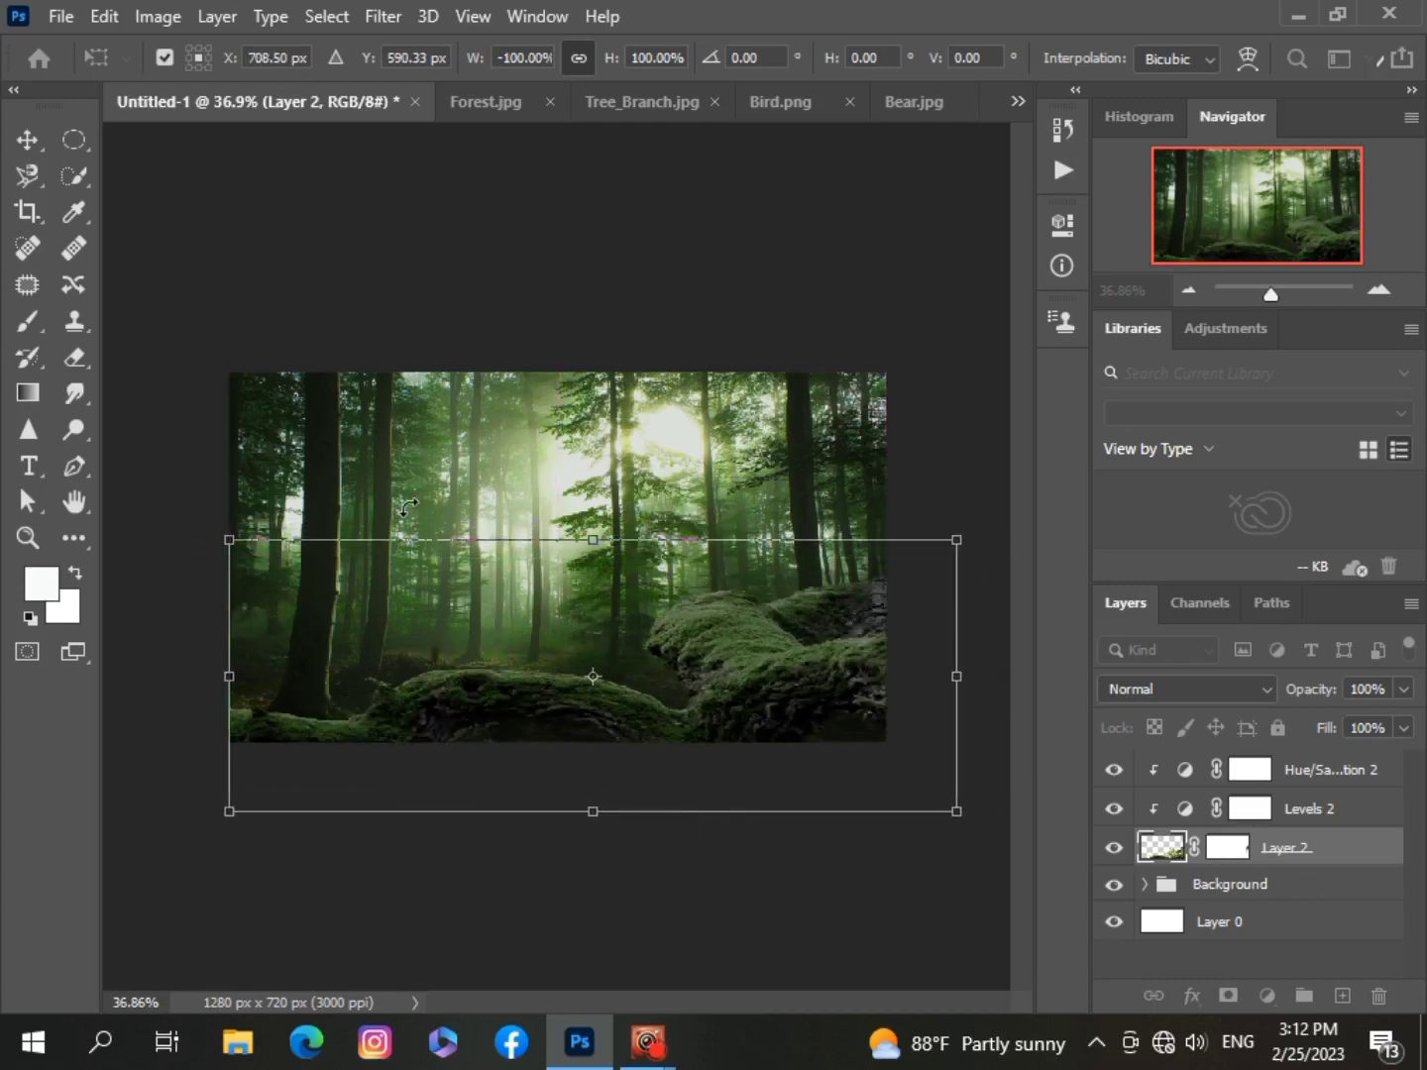
pyautogui.press('Return')
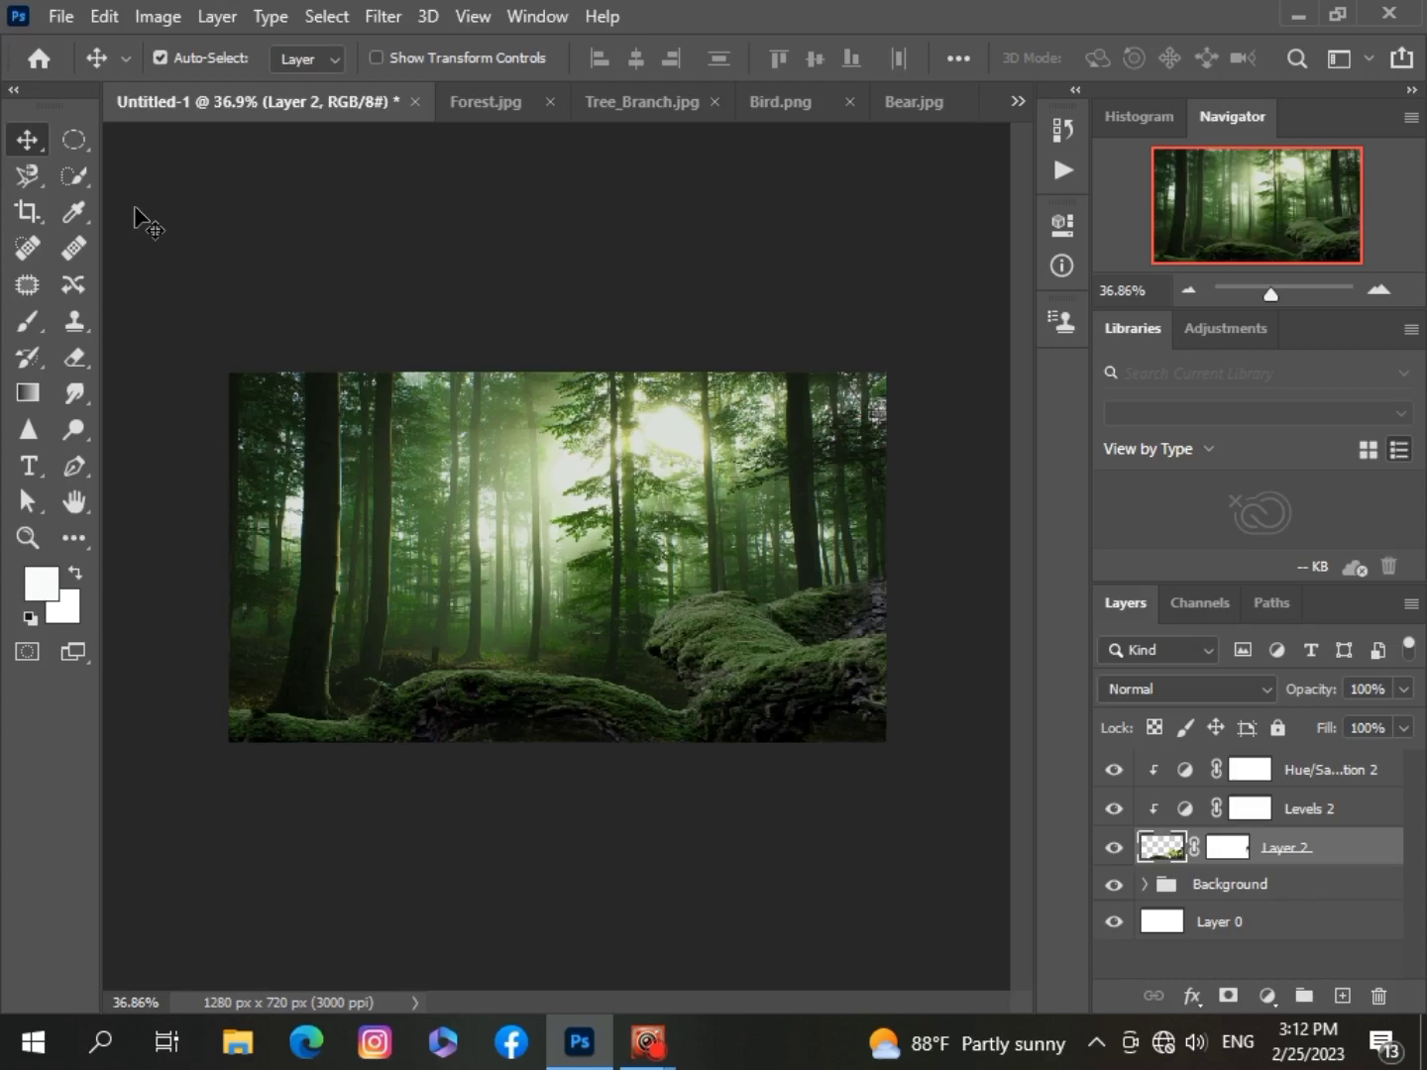
# Flip the branch layer horizontally again and place it at X 571.50 px, Y 598.62 px on the left side of the composition.
pyautogui.rightClick(772, 662)
pyautogui.press('Escape')
pyautogui.hotkey('ctrl', 't')
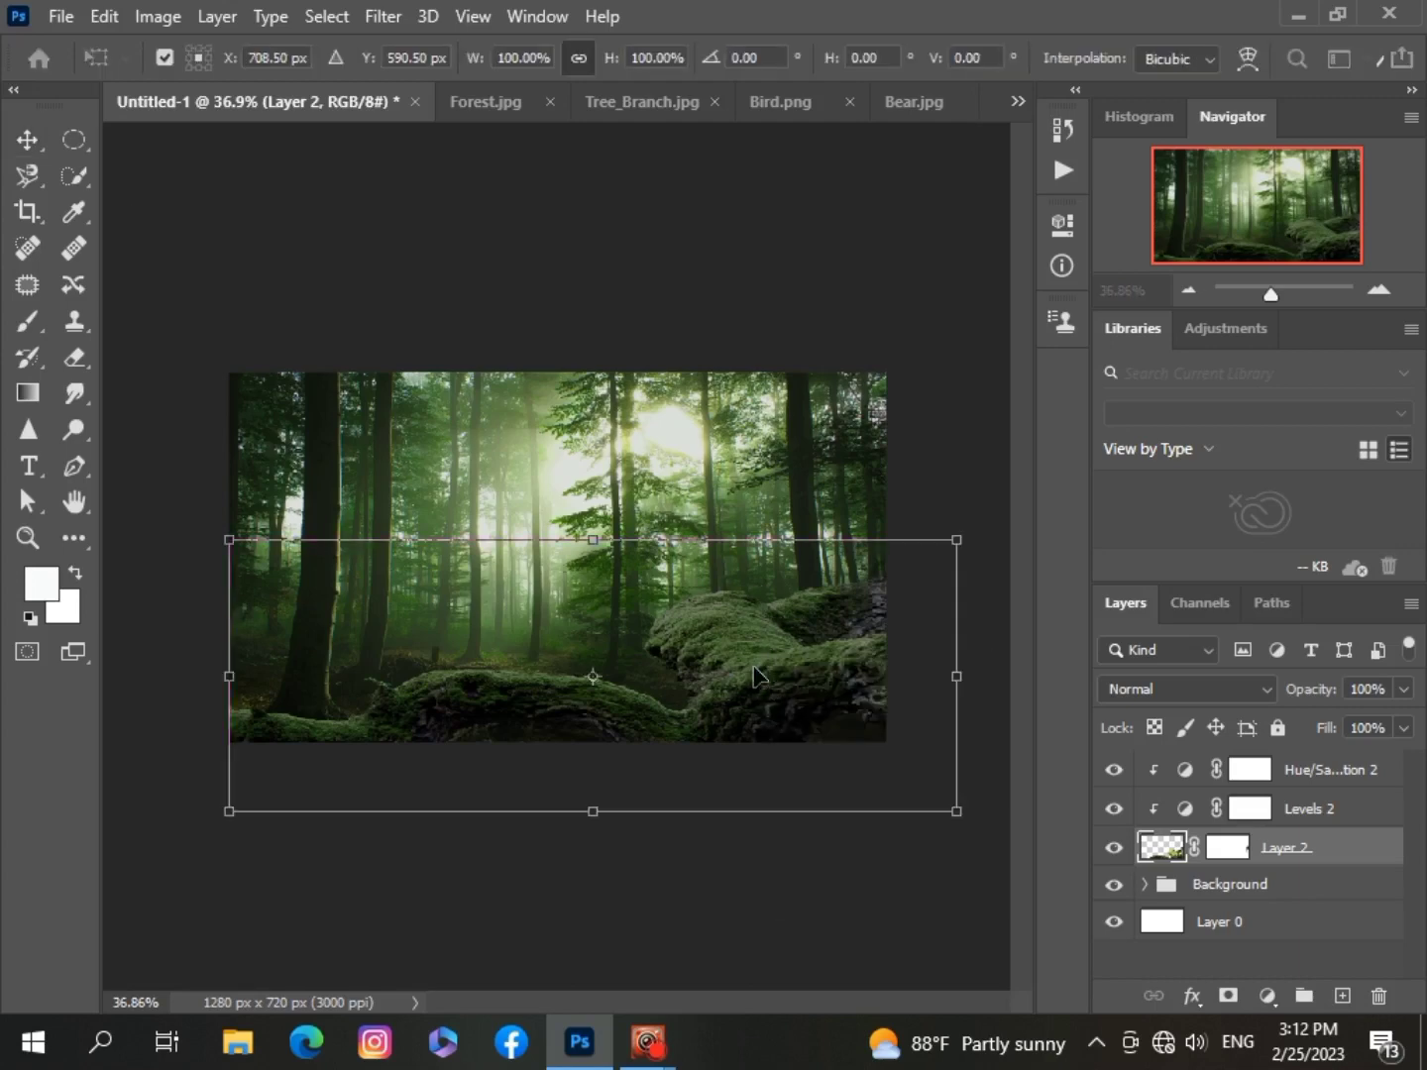
pyautogui.rightClick(757, 674)
pyautogui.click(835, 620)
pyautogui.moveTo(308, 673); pyautogui.dragTo(222, 664)
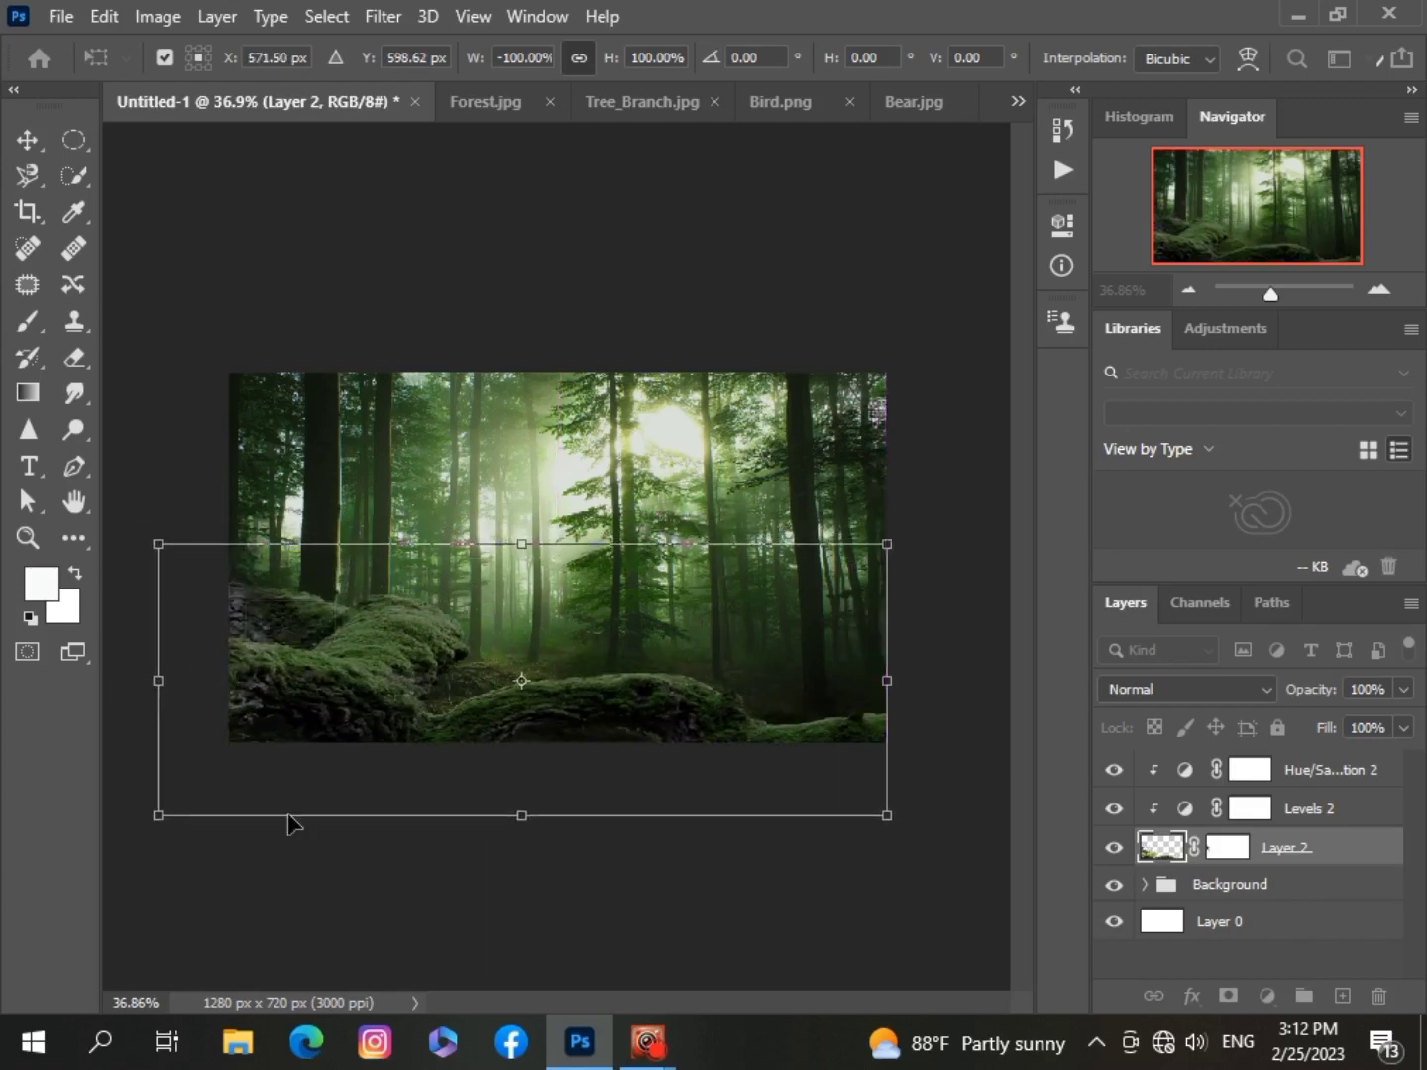
pyautogui.press('Return')
pyautogui.scroll(3, 255, 688)
pyautogui.scroll(-4, 255, 689)
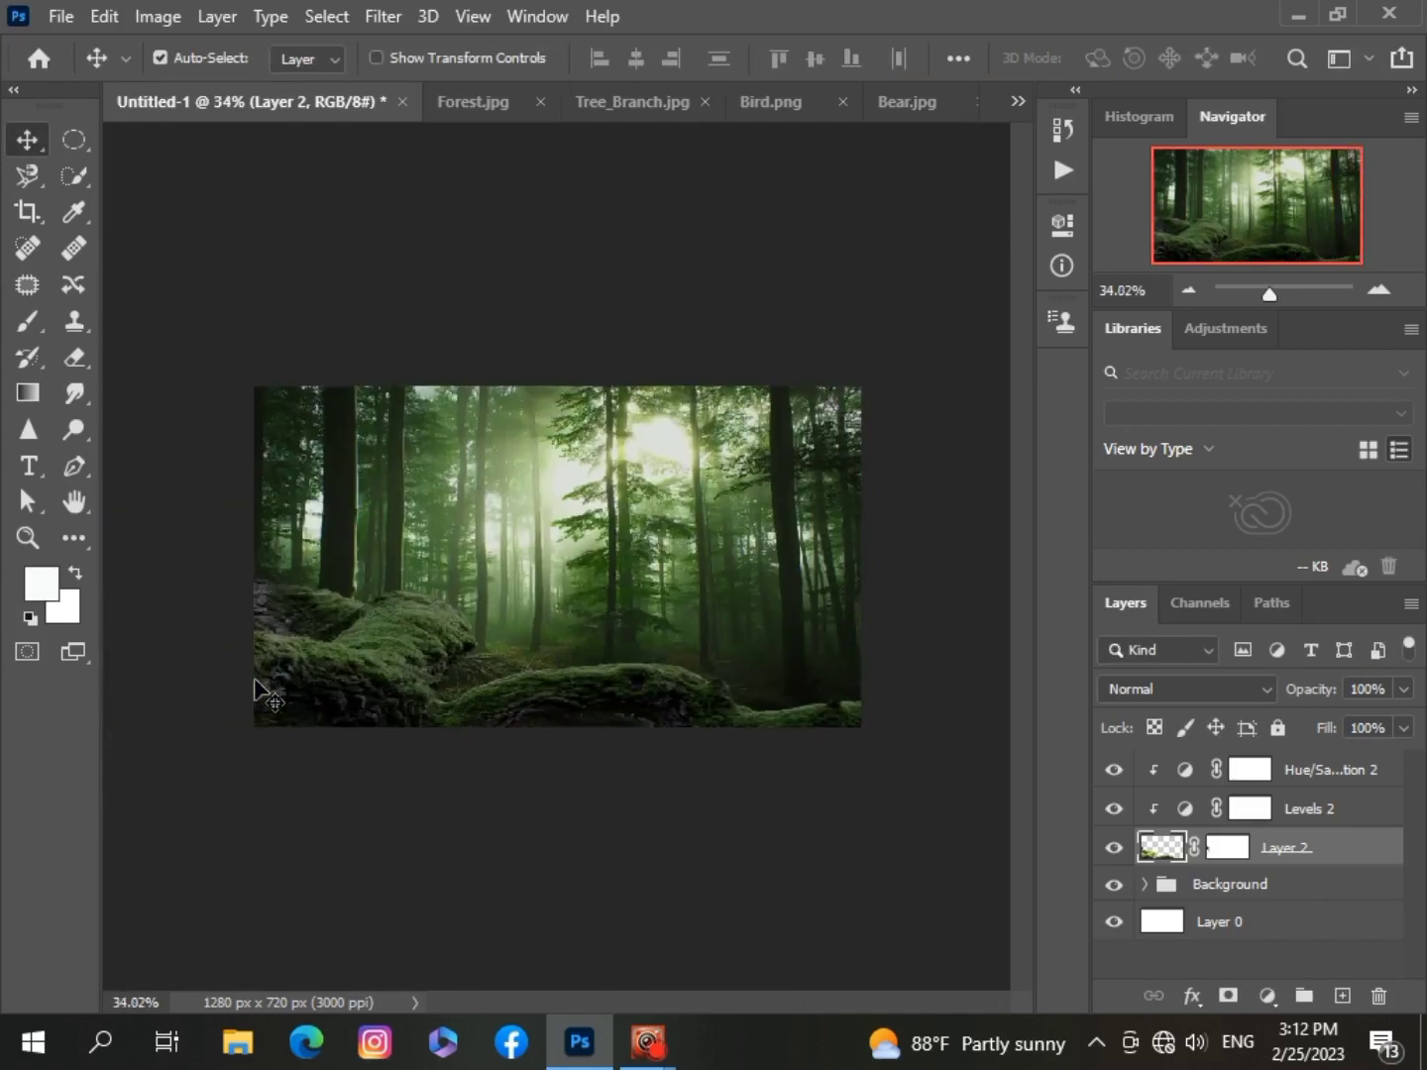
pyautogui.scroll(1, 255, 686)
pyautogui.scroll(-1, 259, 688)
pyautogui.scroll(2, 260, 687)
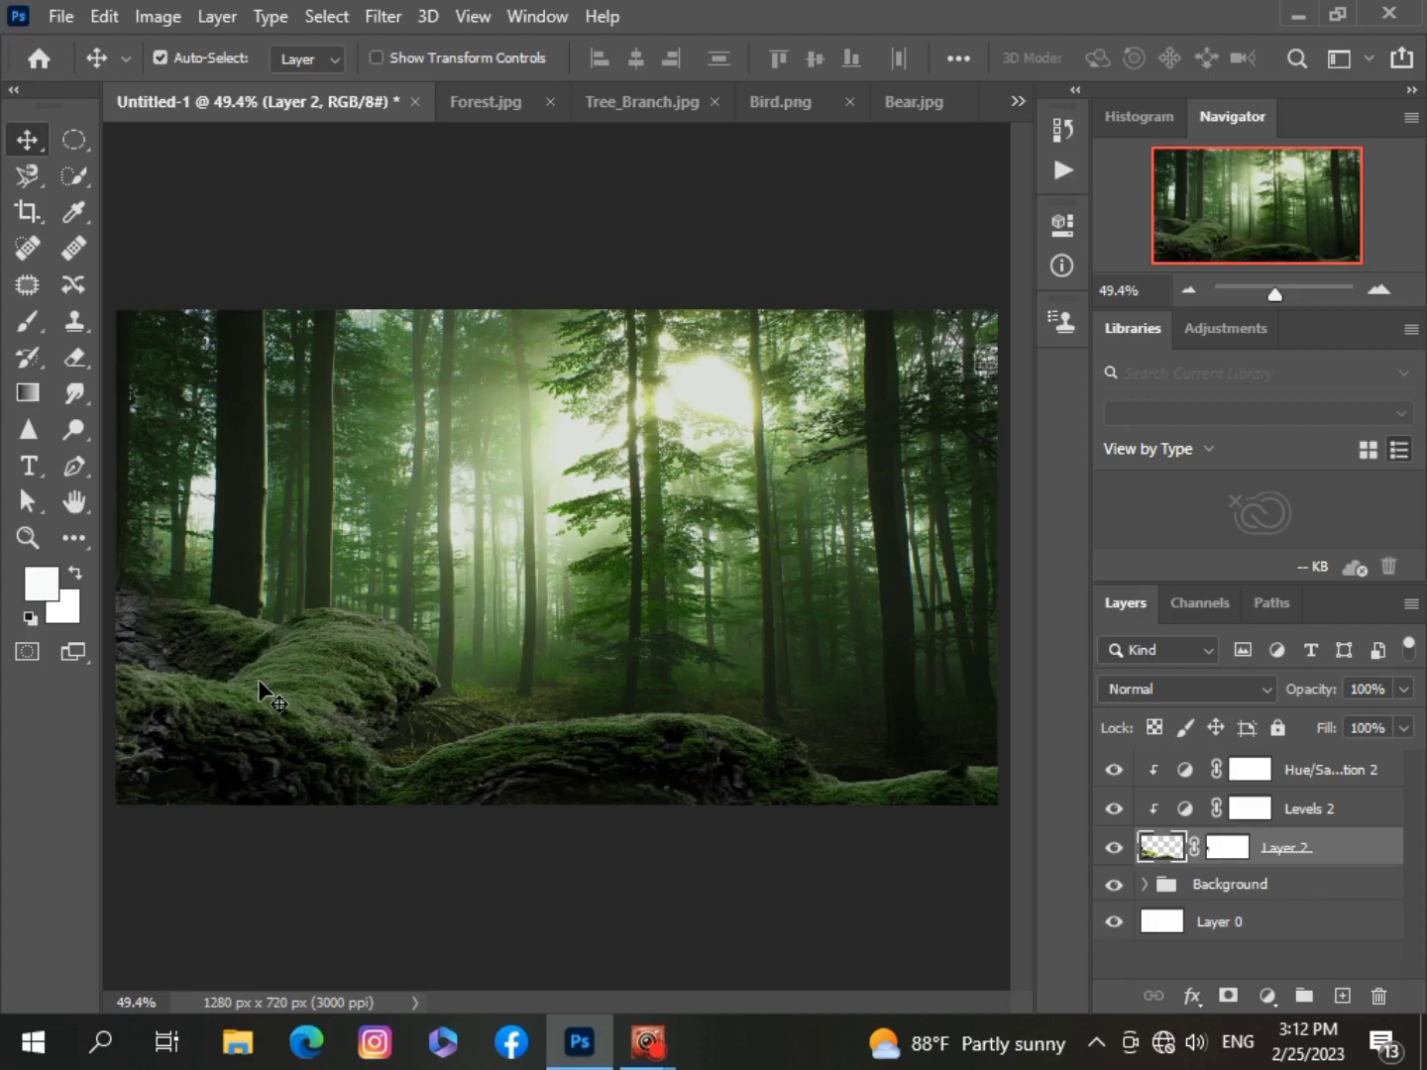
pyautogui.scroll(-1, 259, 684)
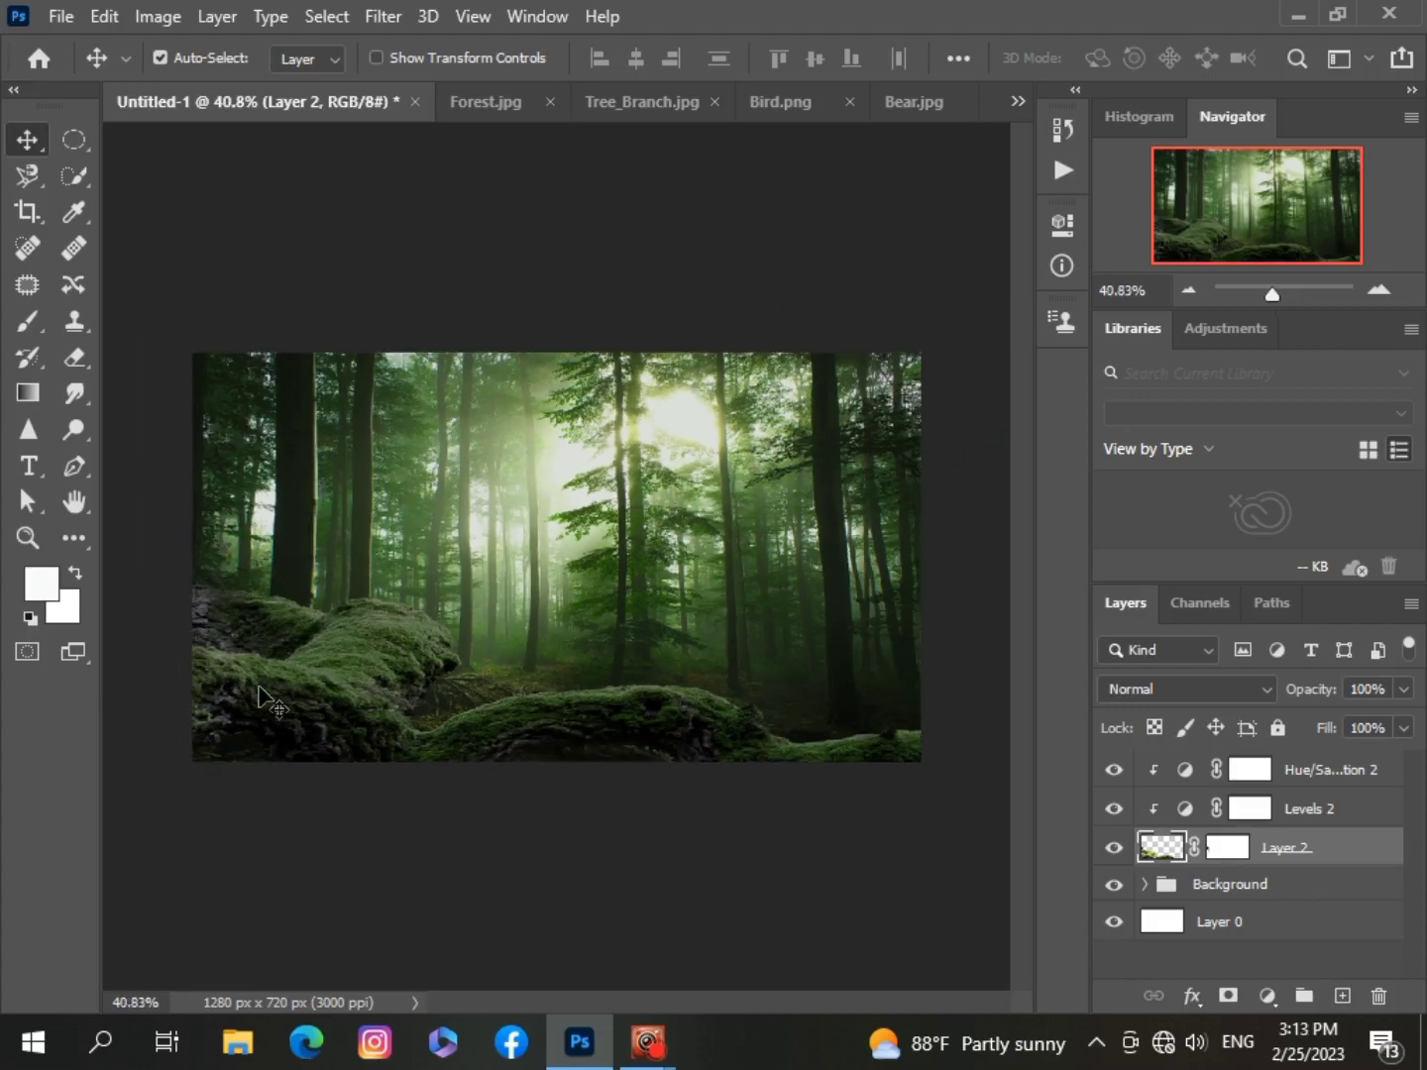
# Switch to the Bear.jpg document and select the whole bear with the Object Selection tool.
pyautogui.click(1018, 100)
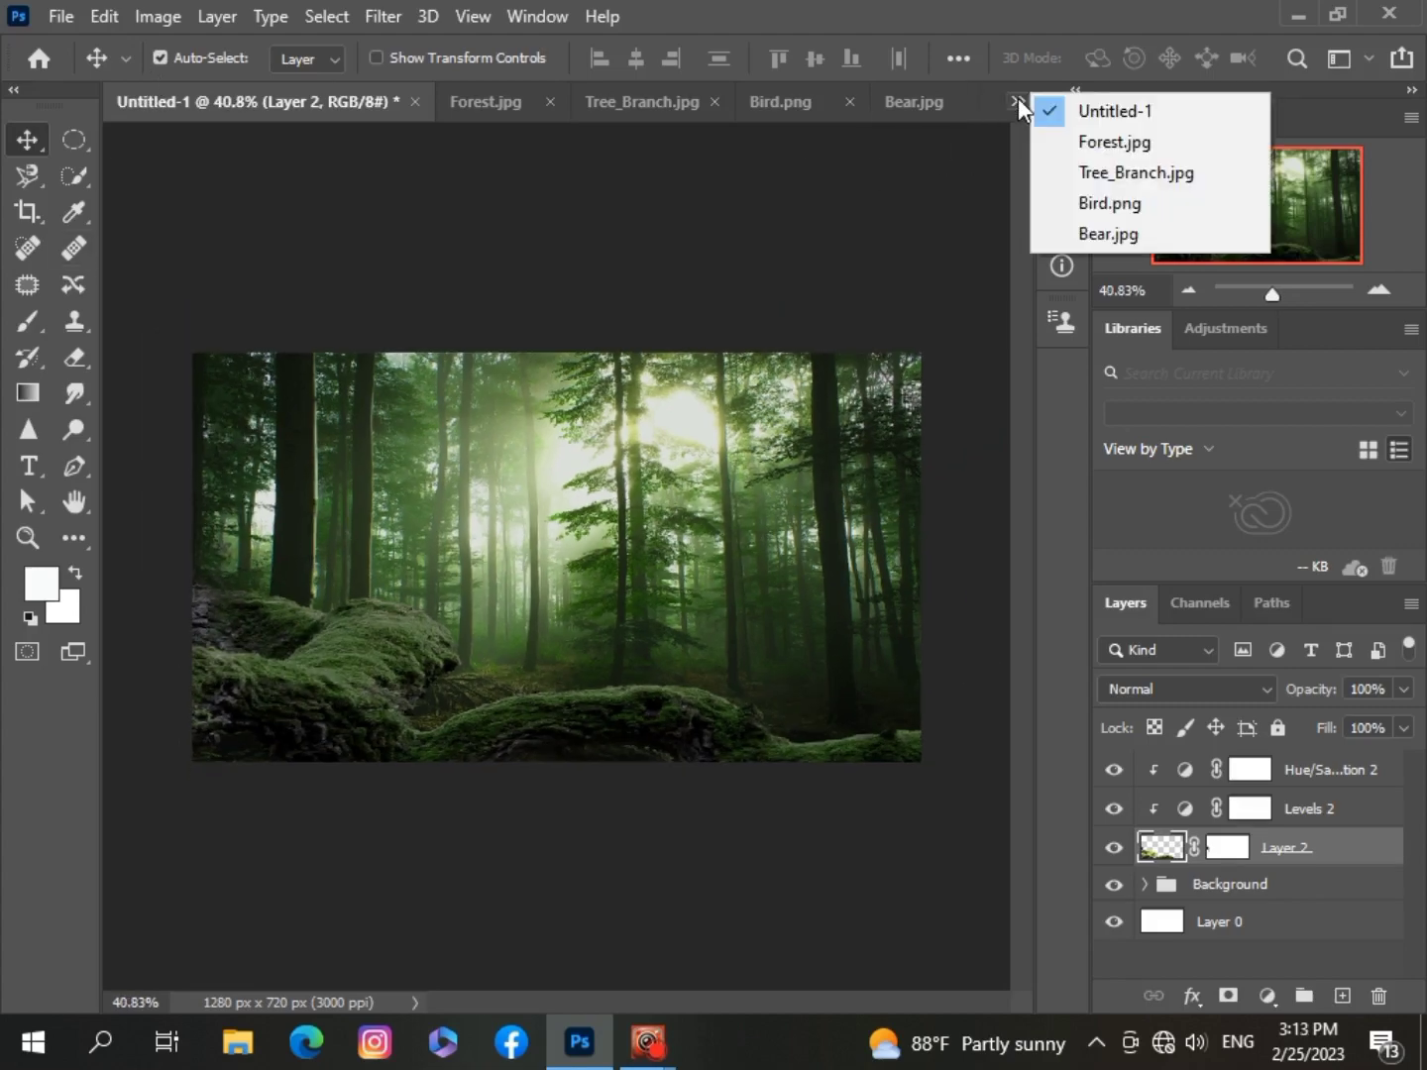
pyautogui.click(1080, 228)
pyautogui.hotkey('ctrl', '+')
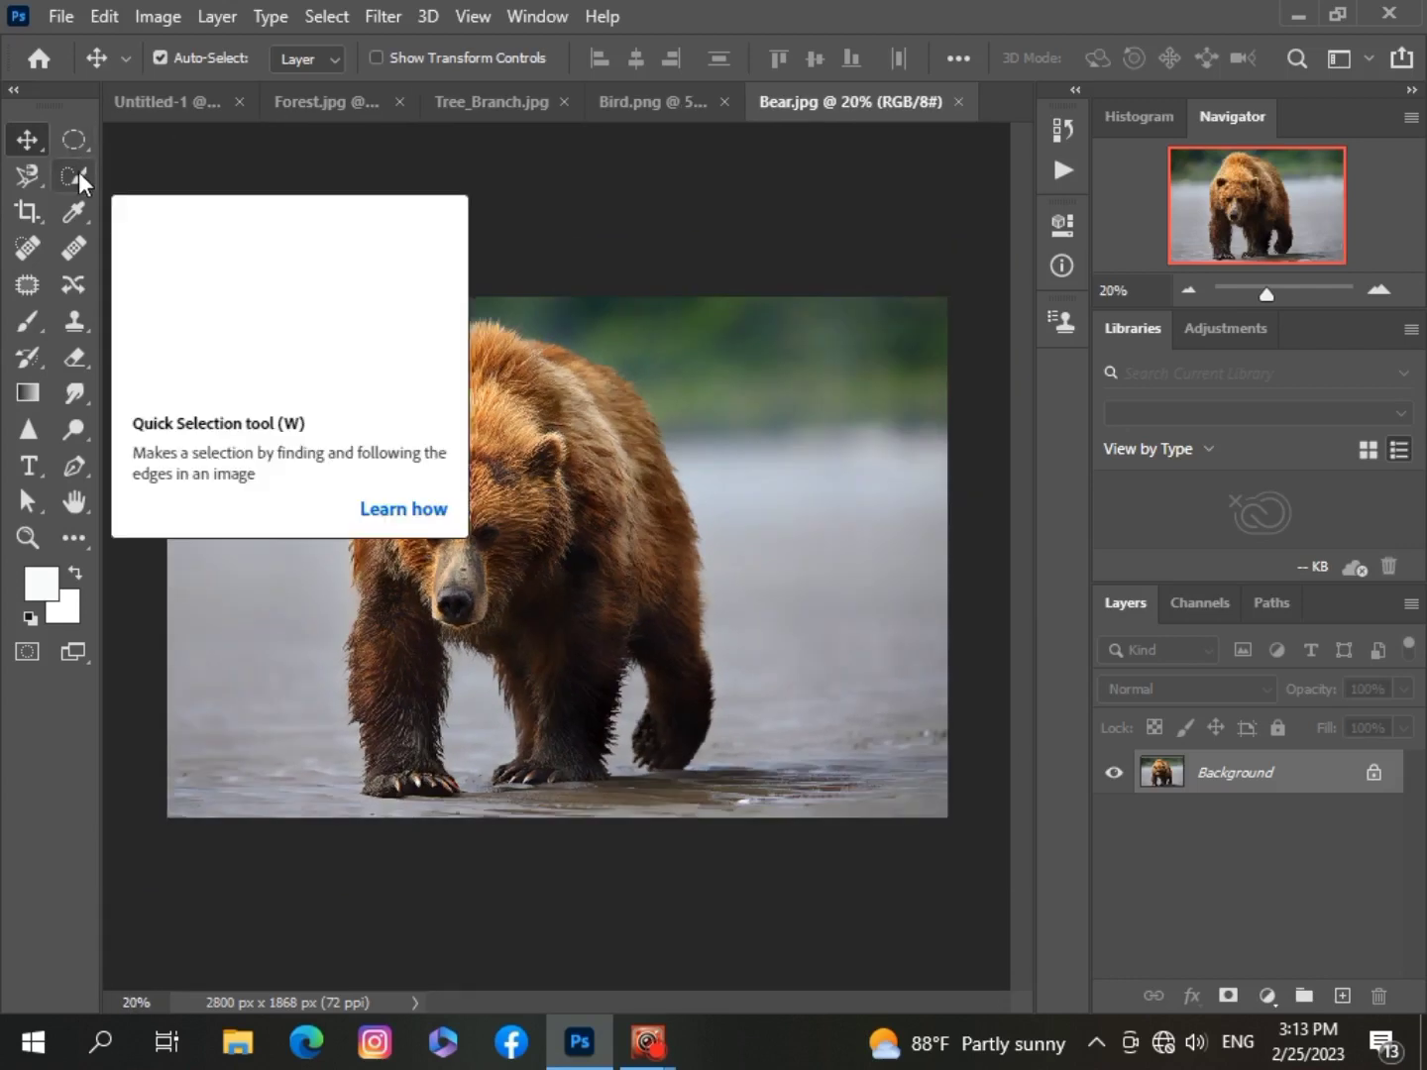
pyautogui.click(78, 172)
pyautogui.click(147, 173)
pyautogui.moveTo(323, 317); pyautogui.dragTo(718, 803)
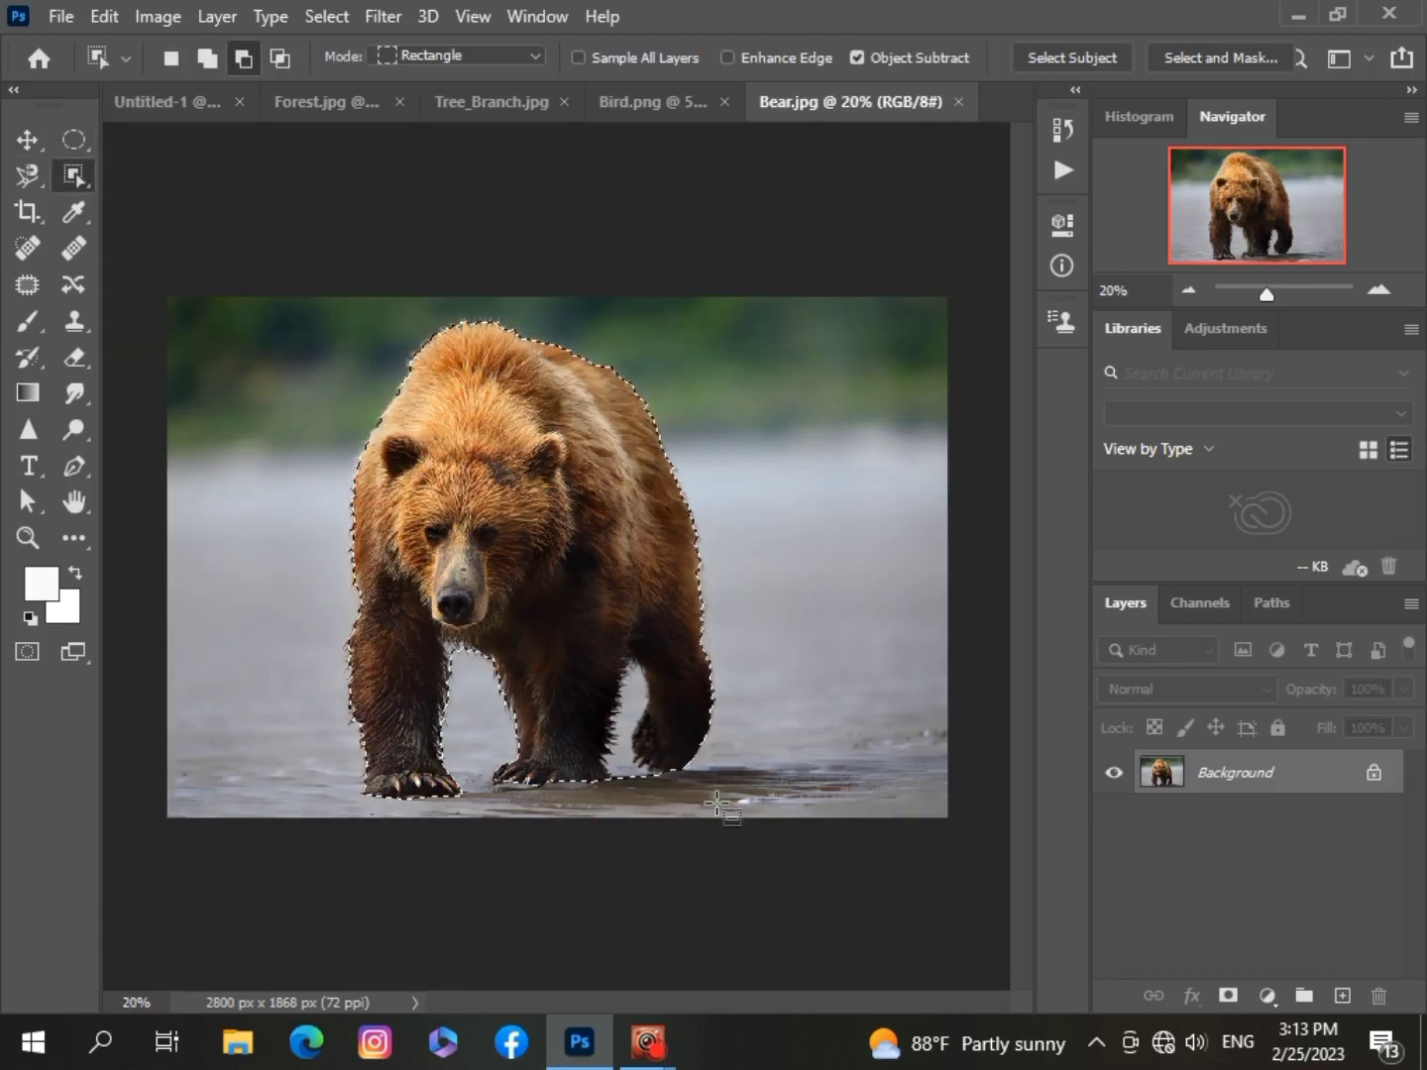
# Add the missed fur along the inner edge of the bear's front leg to the selection with the Quick Selection tool.
pyautogui.scroll(3, 694, 783)
pyautogui.rightClick(78, 170)
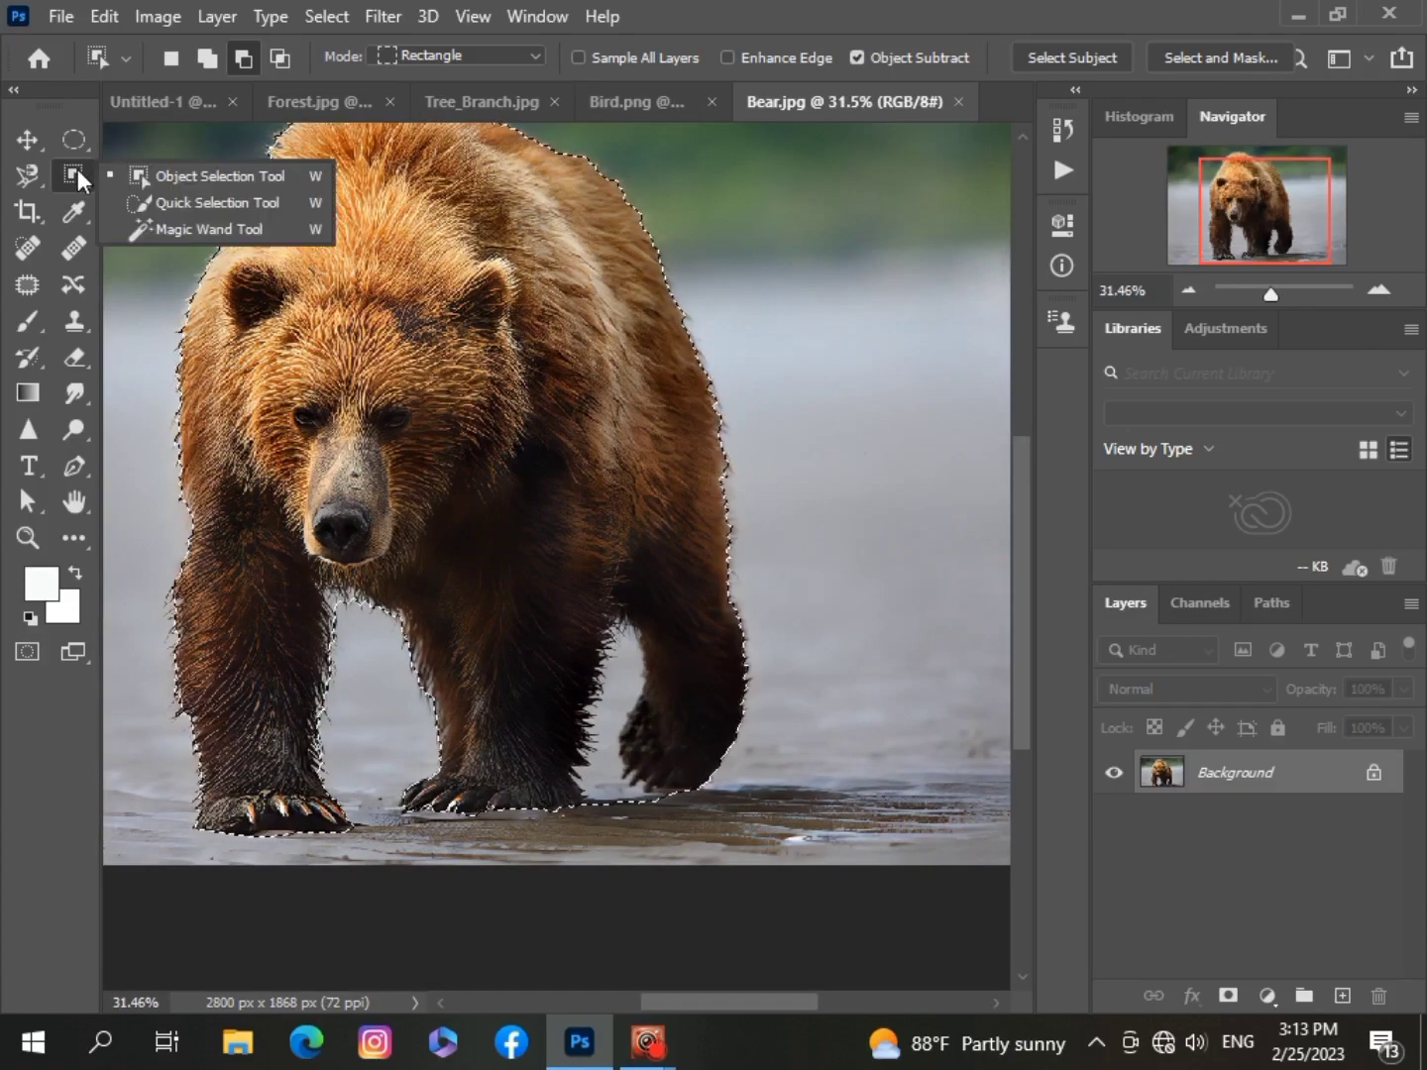
pyautogui.click(158, 201)
pyautogui.scroll(2, 353, 624)
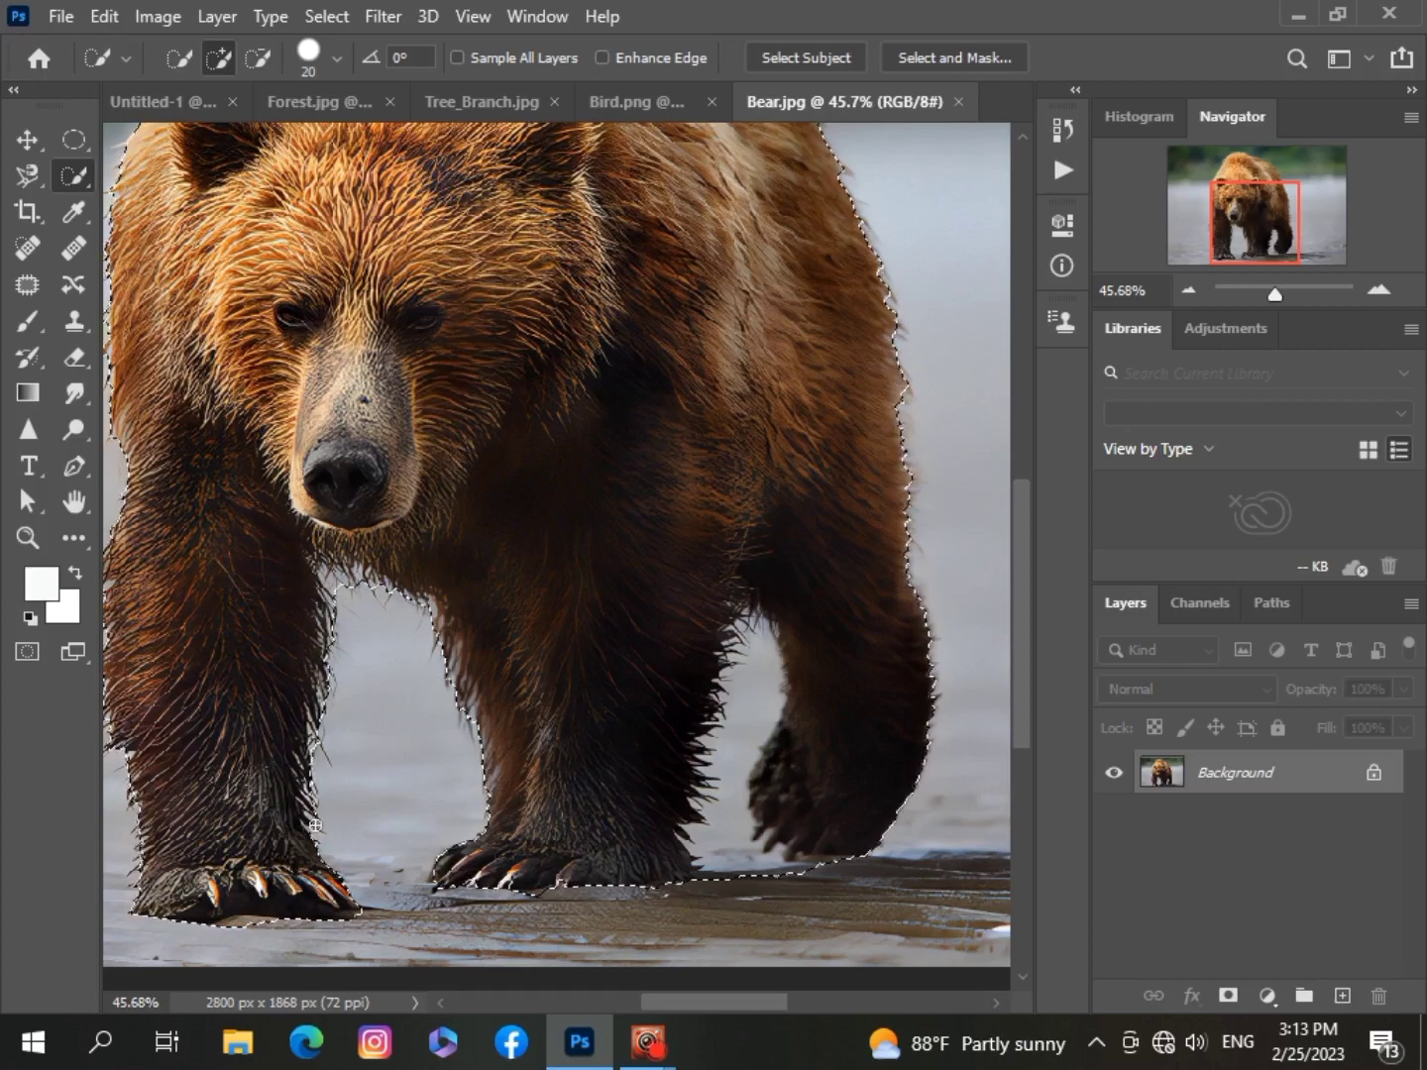
pyautogui.moveTo(317, 815)
pyautogui.mouseDown()
pyautogui.moveTo(343, 626)
pyautogui.moveTo(334, 594)
pyautogui.mouseUp()
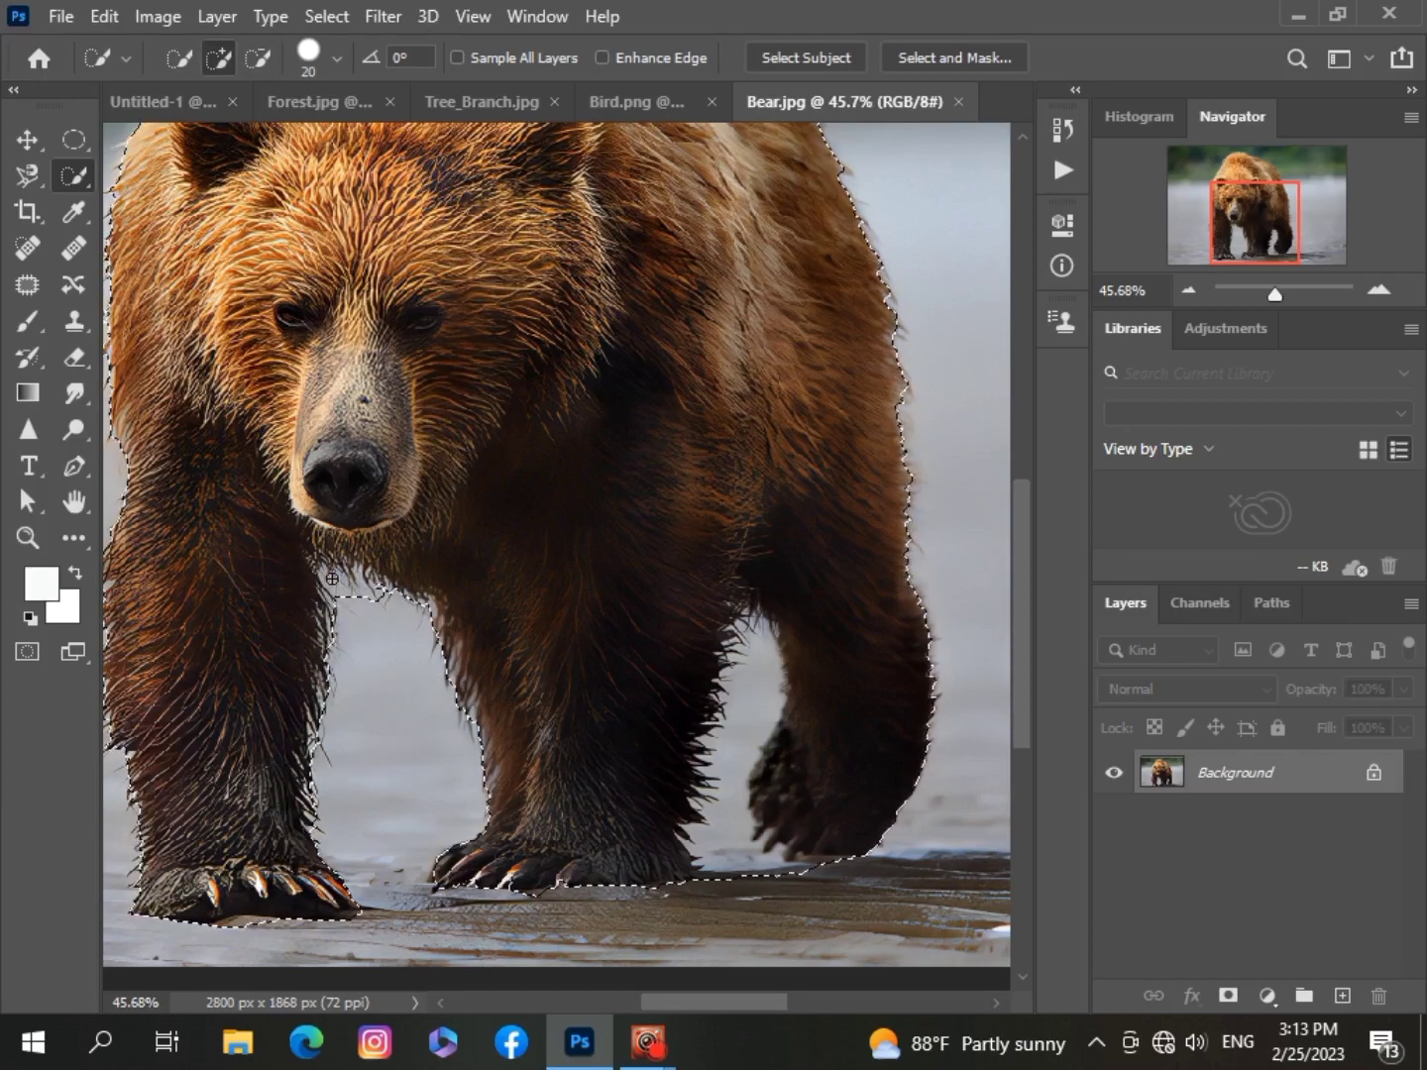
# Subtract the background gap between the bear's front and hind legs and the ground around those paws from the selection.
pyautogui.press('alt')
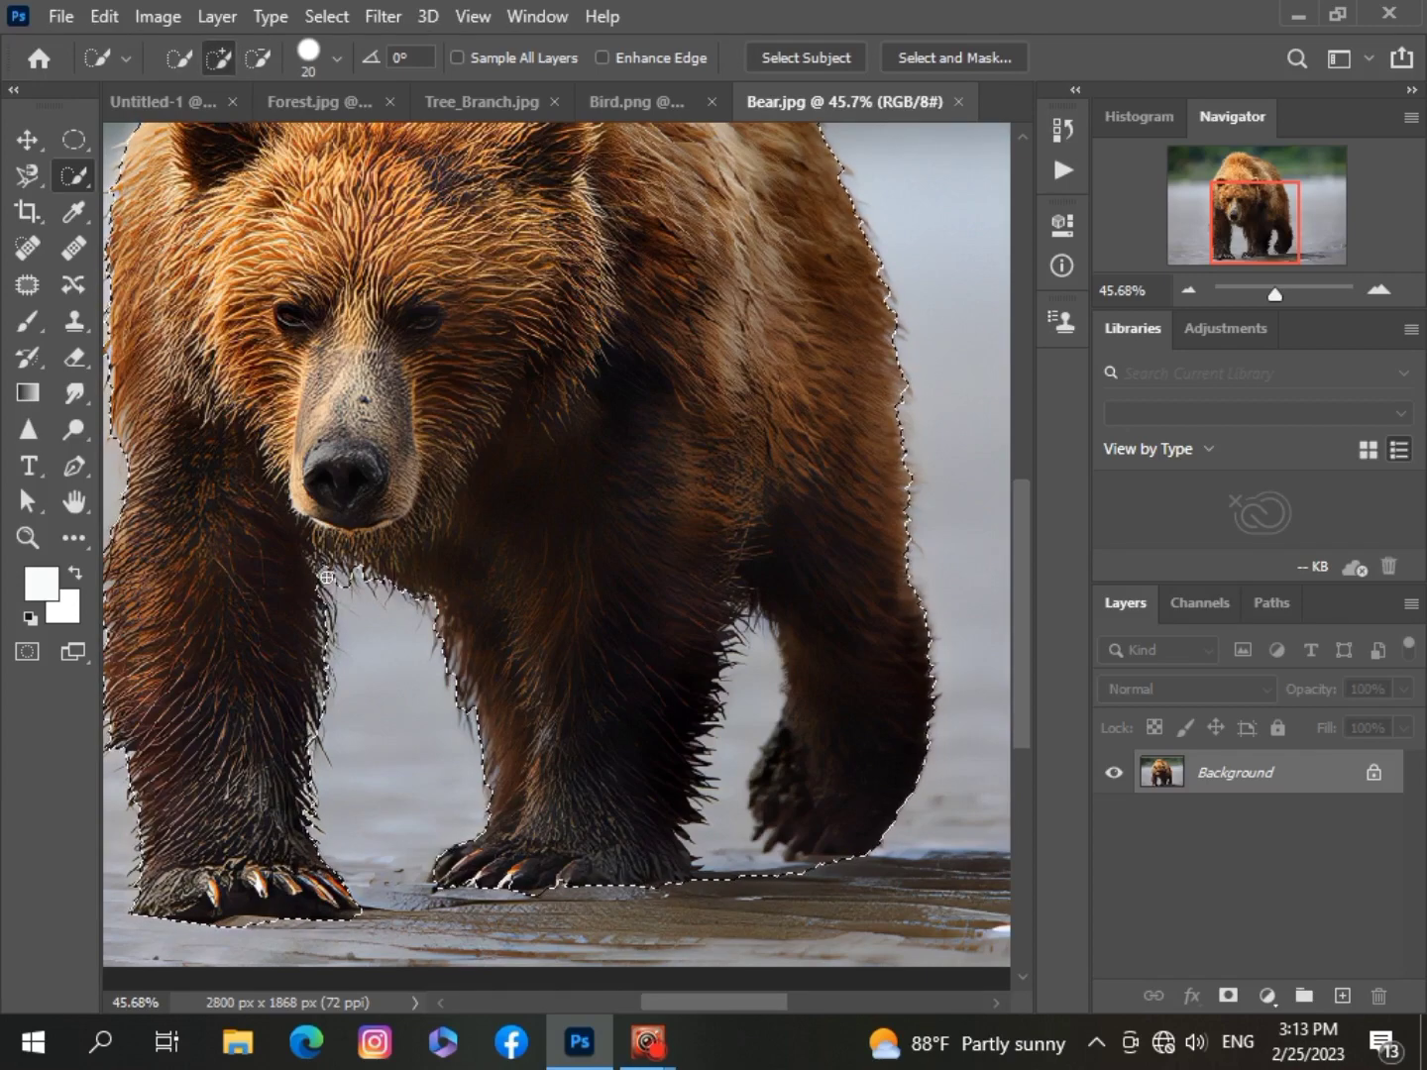
pyautogui.keyDown('alt'); pyautogui.click(536, 897); pyautogui.keyUp('alt')
pyautogui.keyDown('alt'); pyautogui.click(707, 849); pyautogui.keyUp('alt')
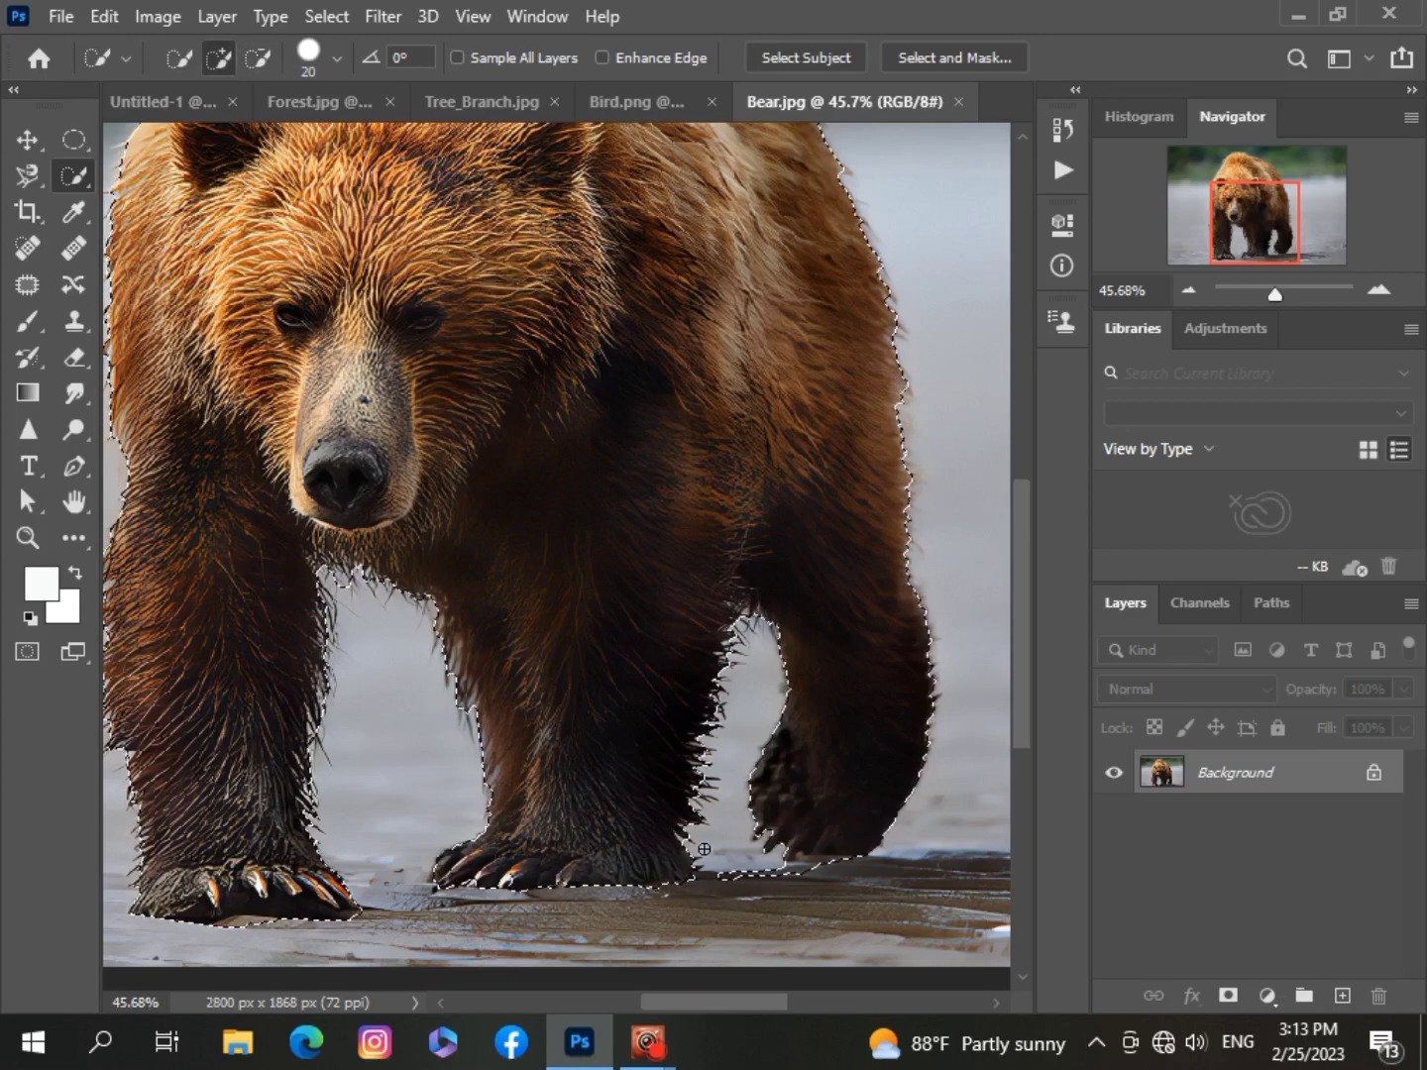
pyautogui.press('alt')
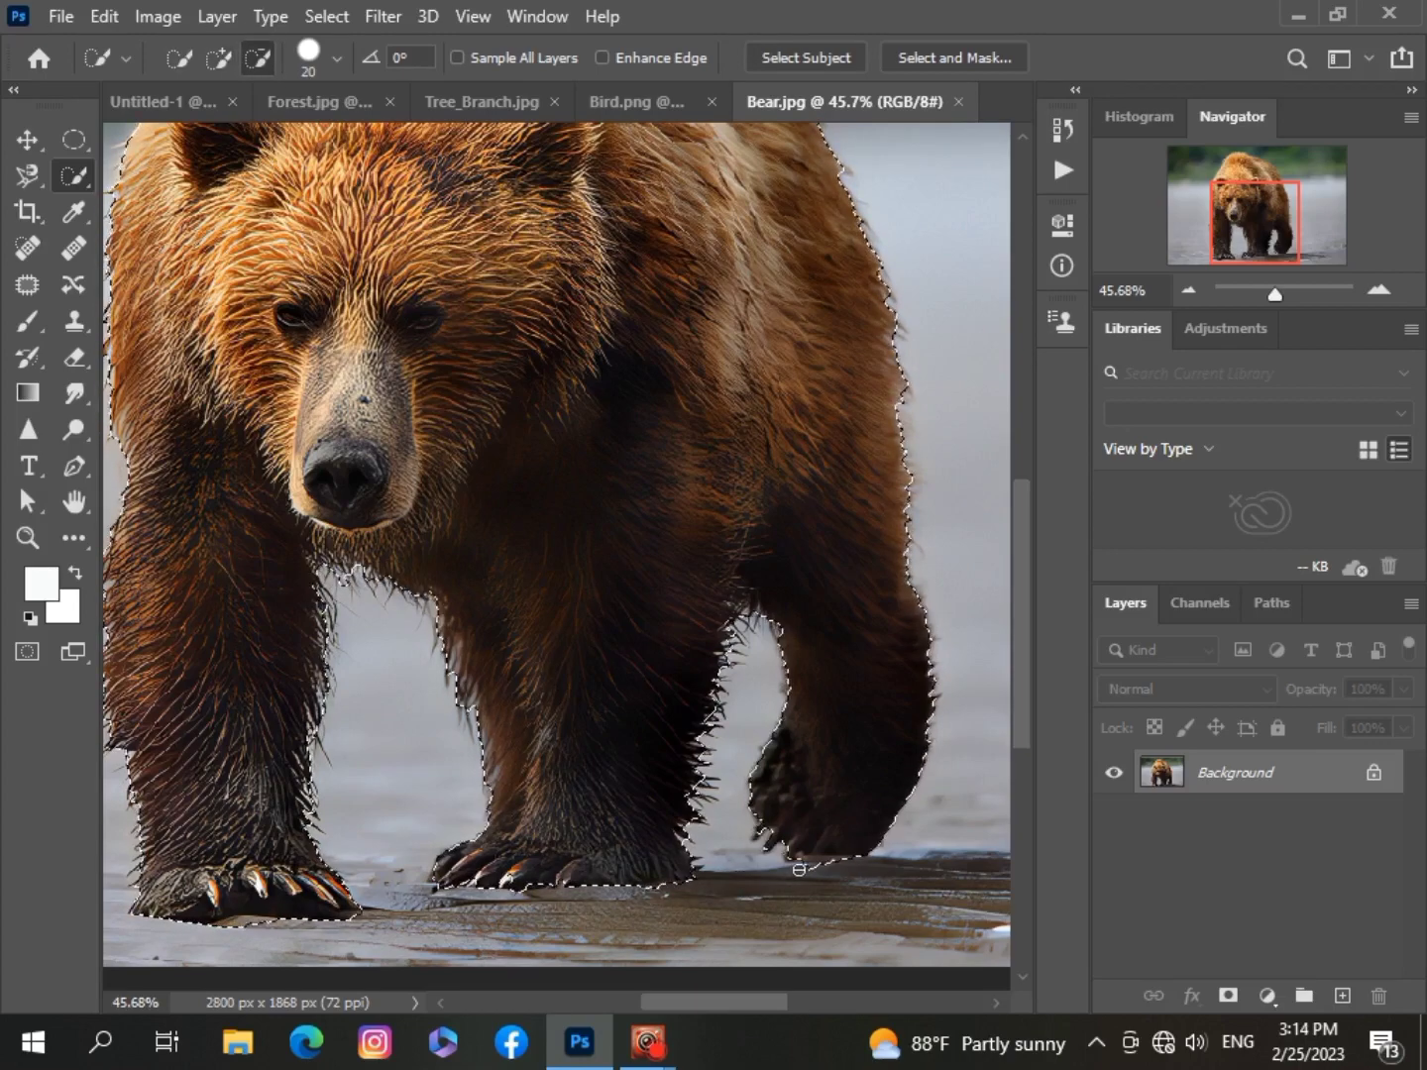
# Refine the selection edge along the fur on the bear's upper shoulder hump.
pyautogui.moveTo(1022, 723); pyautogui.dragTo(1005, 599)
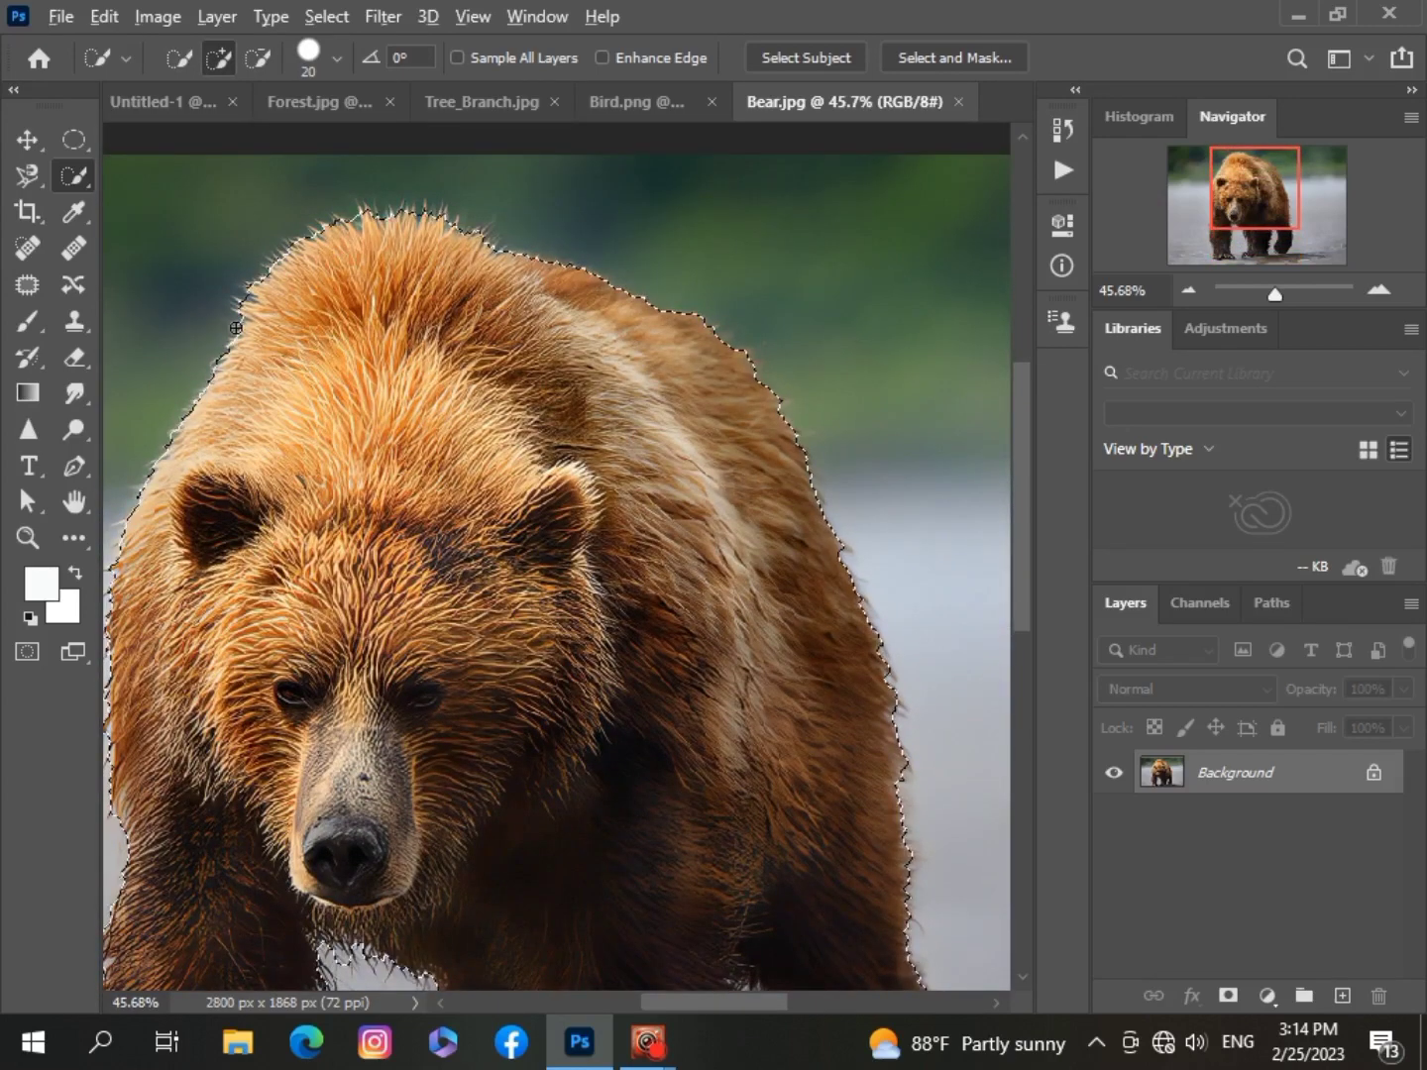
pyautogui.moveTo(242, 315); pyautogui.dragTo(256, 271)
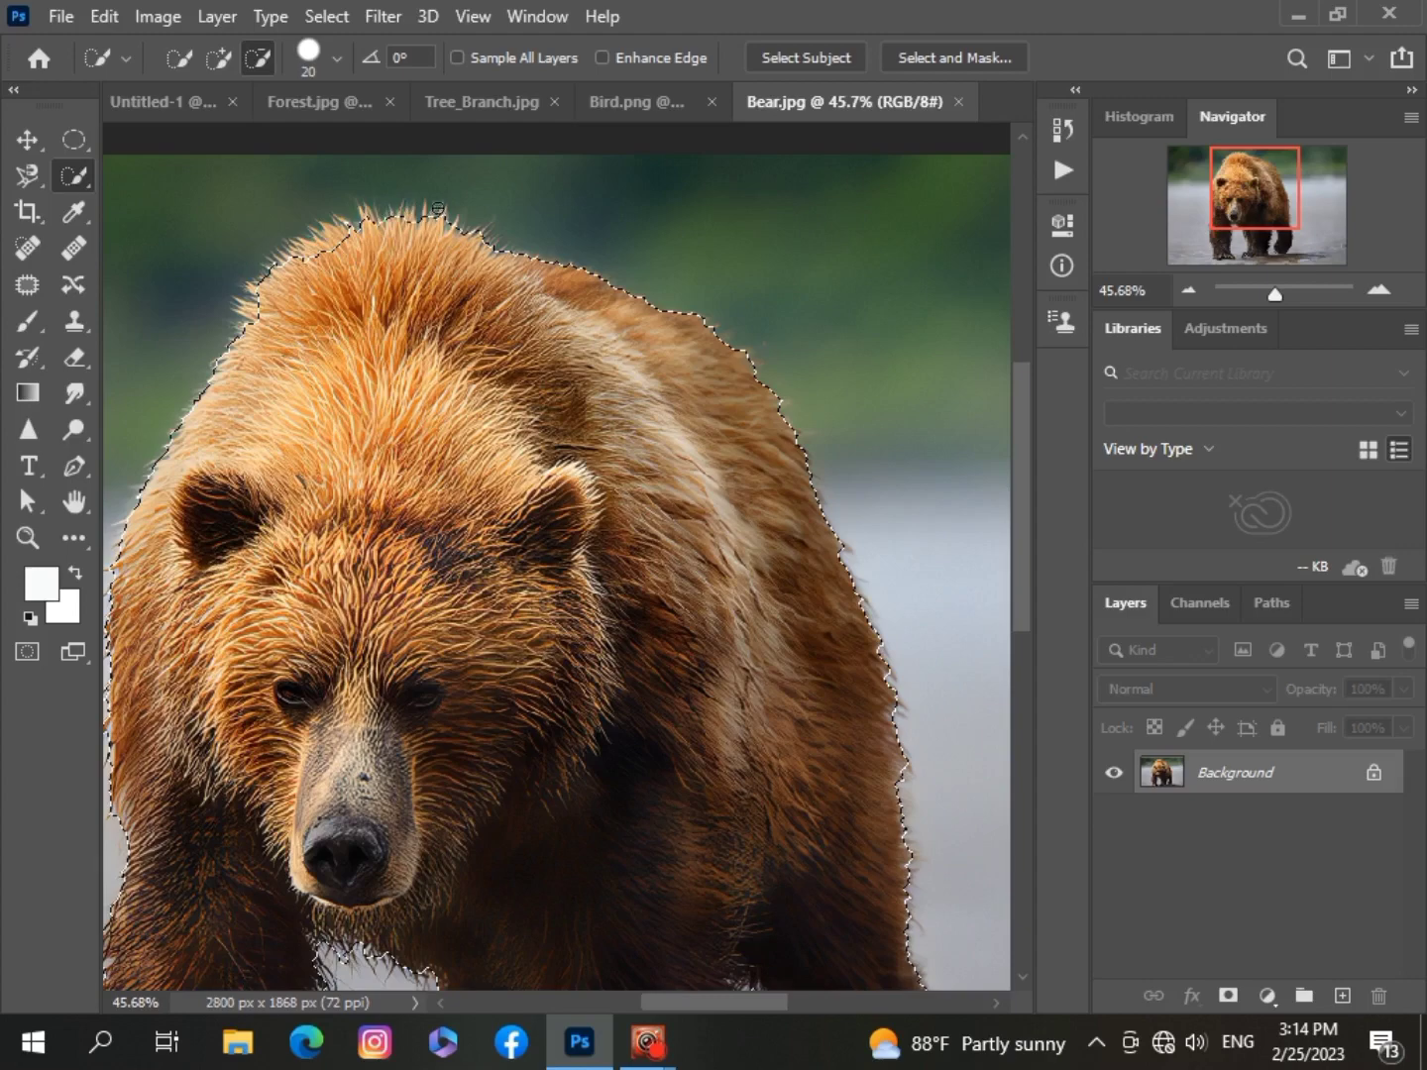
# Refine the selection edge along the underside and claws of the bear's forward front paw.
pyautogui.scroll(-3, 455, 235)
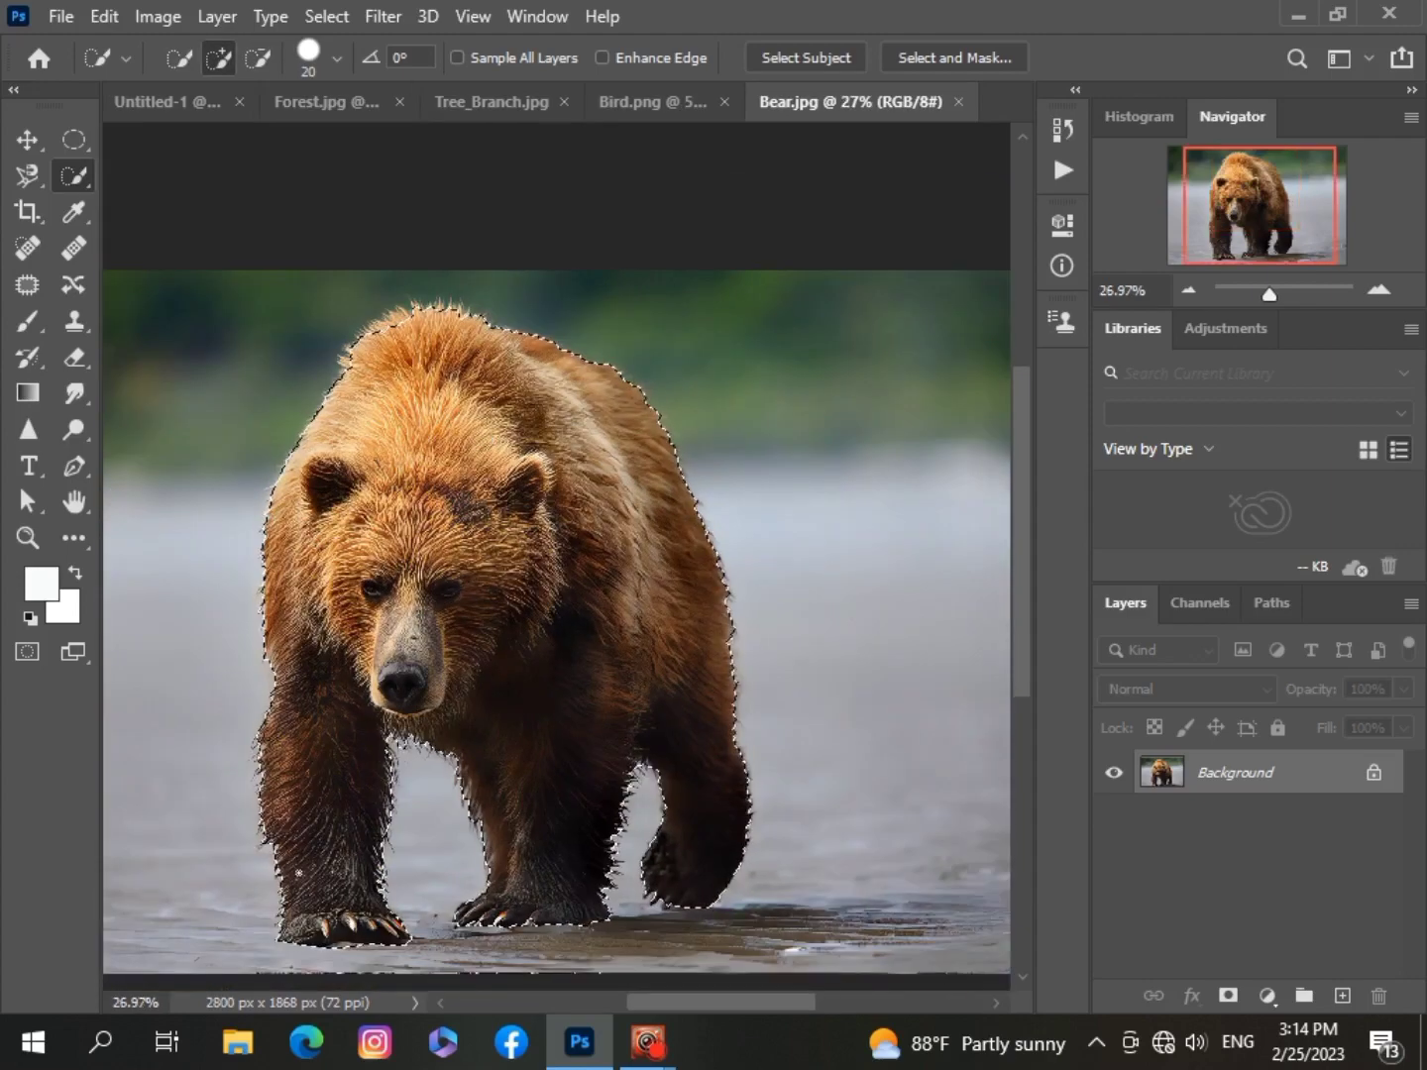
pyautogui.moveTo(1021, 675); pyautogui.dragTo(1020, 767)
pyautogui.scroll(4, 255, 727)
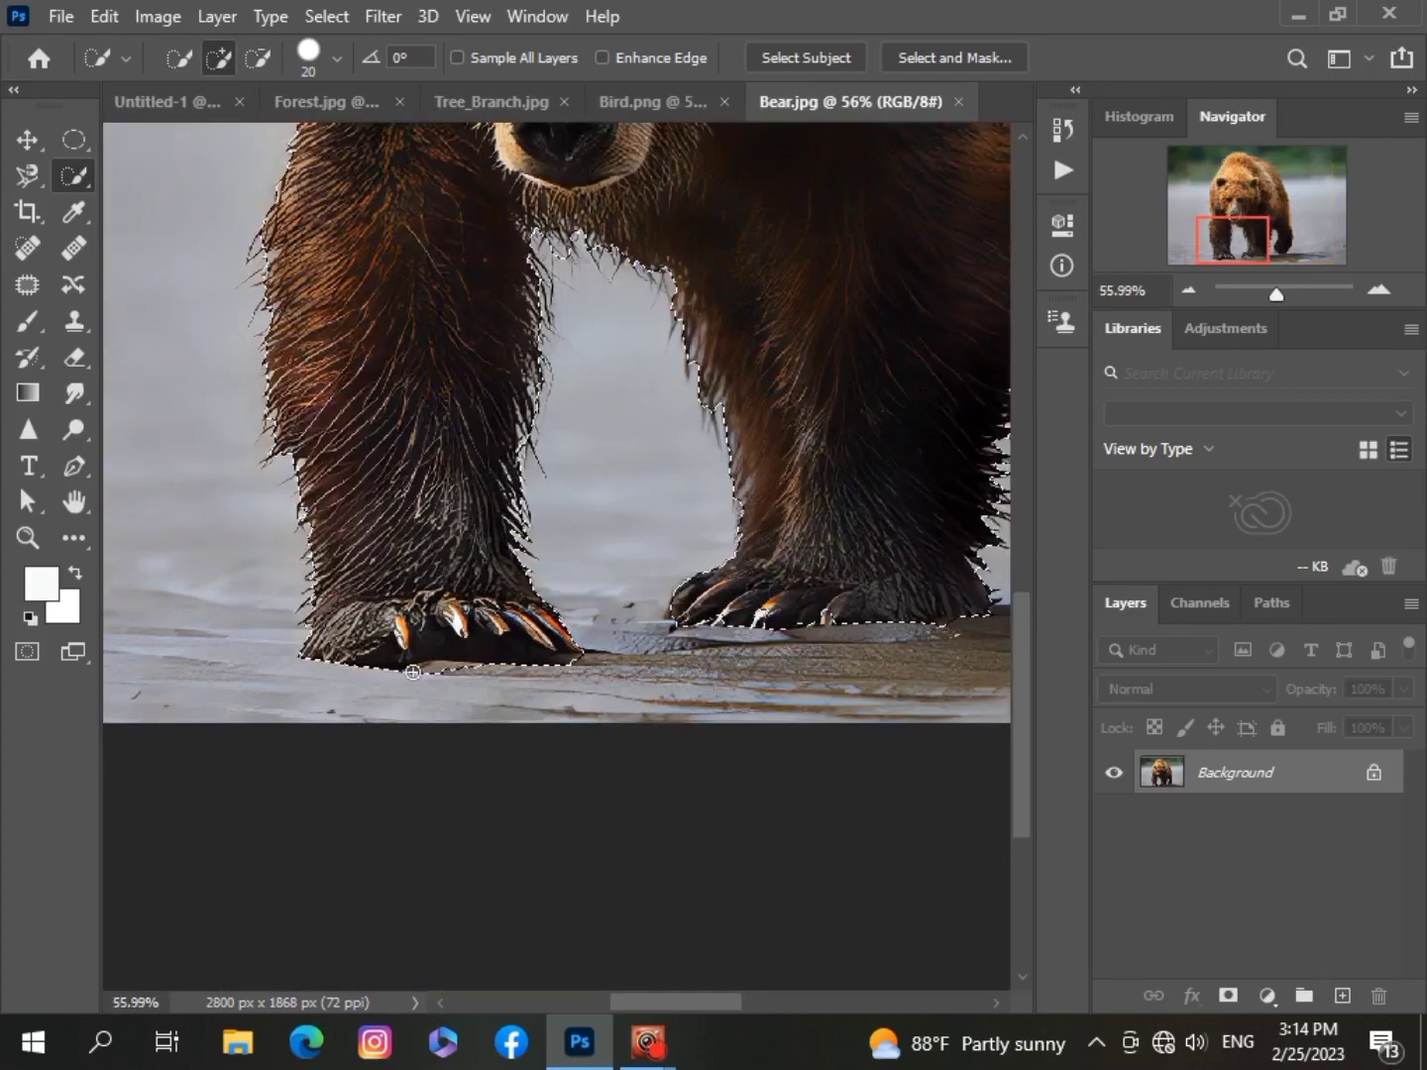
pyautogui.keyDown('alt'); pyautogui.click(425, 670); pyautogui.keyUp('alt')
pyautogui.moveTo(426, 680)
pyautogui.mouseDown()
pyautogui.moveTo(421, 642)
pyautogui.moveTo(512, 611)
pyautogui.mouseUp()
pyautogui.scroll(-4, 603, 684)
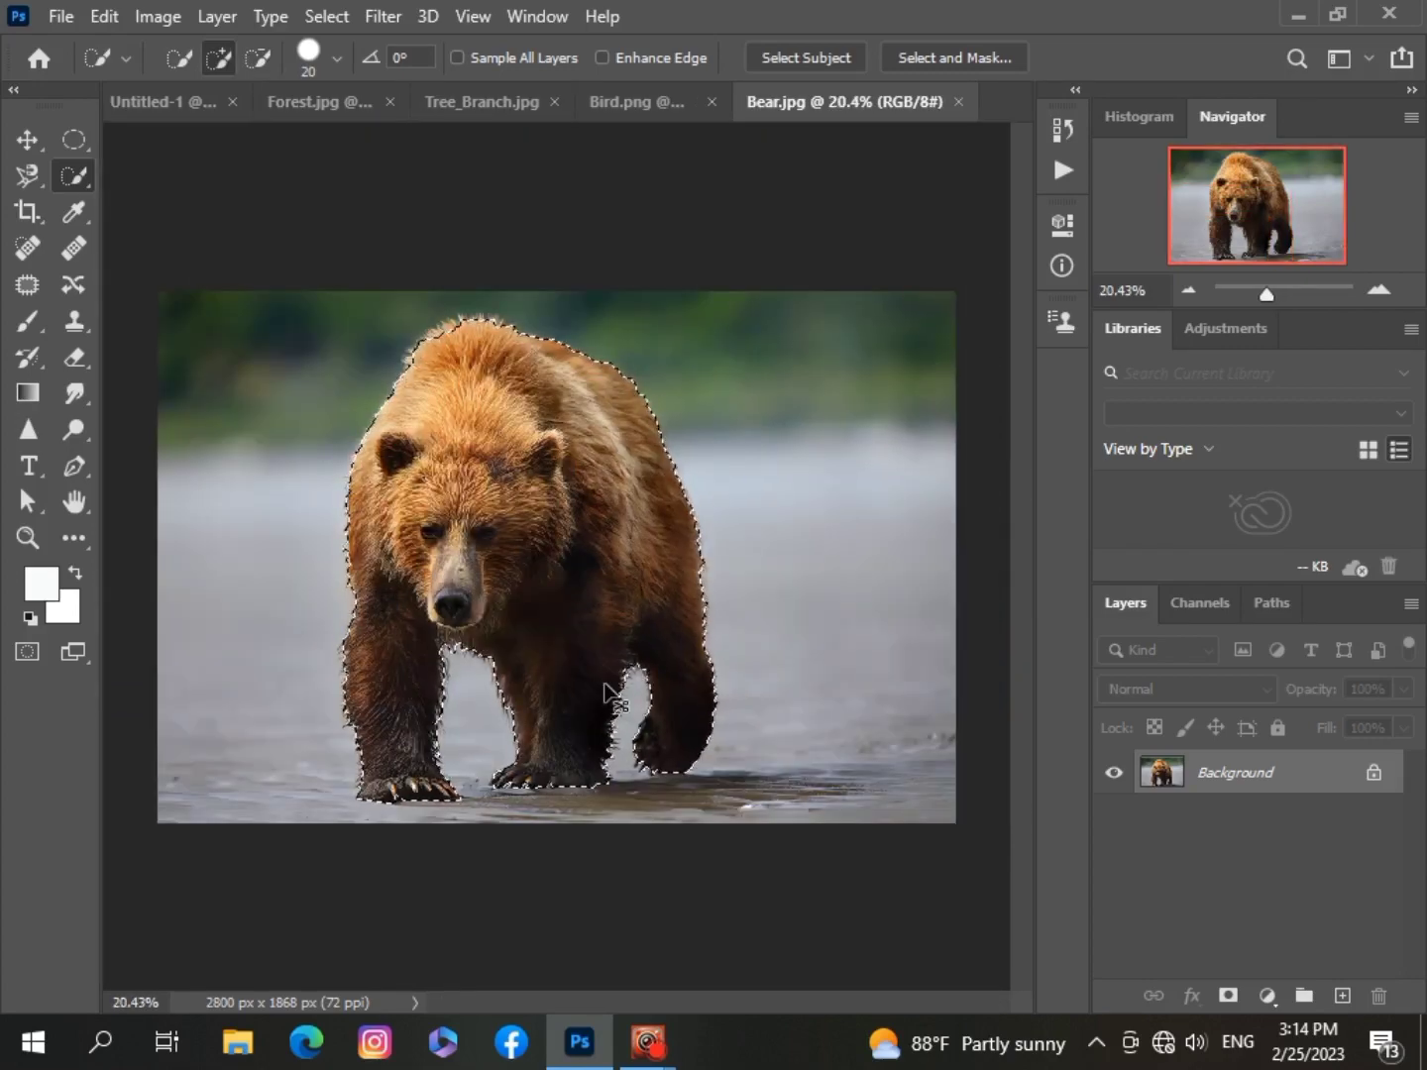
# Switch to the Untitled-1 document and group the tree branch layer with its Levels 2 and Hue/Saturation 2 adjustments.
pyautogui.click(164, 102)
pyautogui.hotkey('ctrl', 'v')
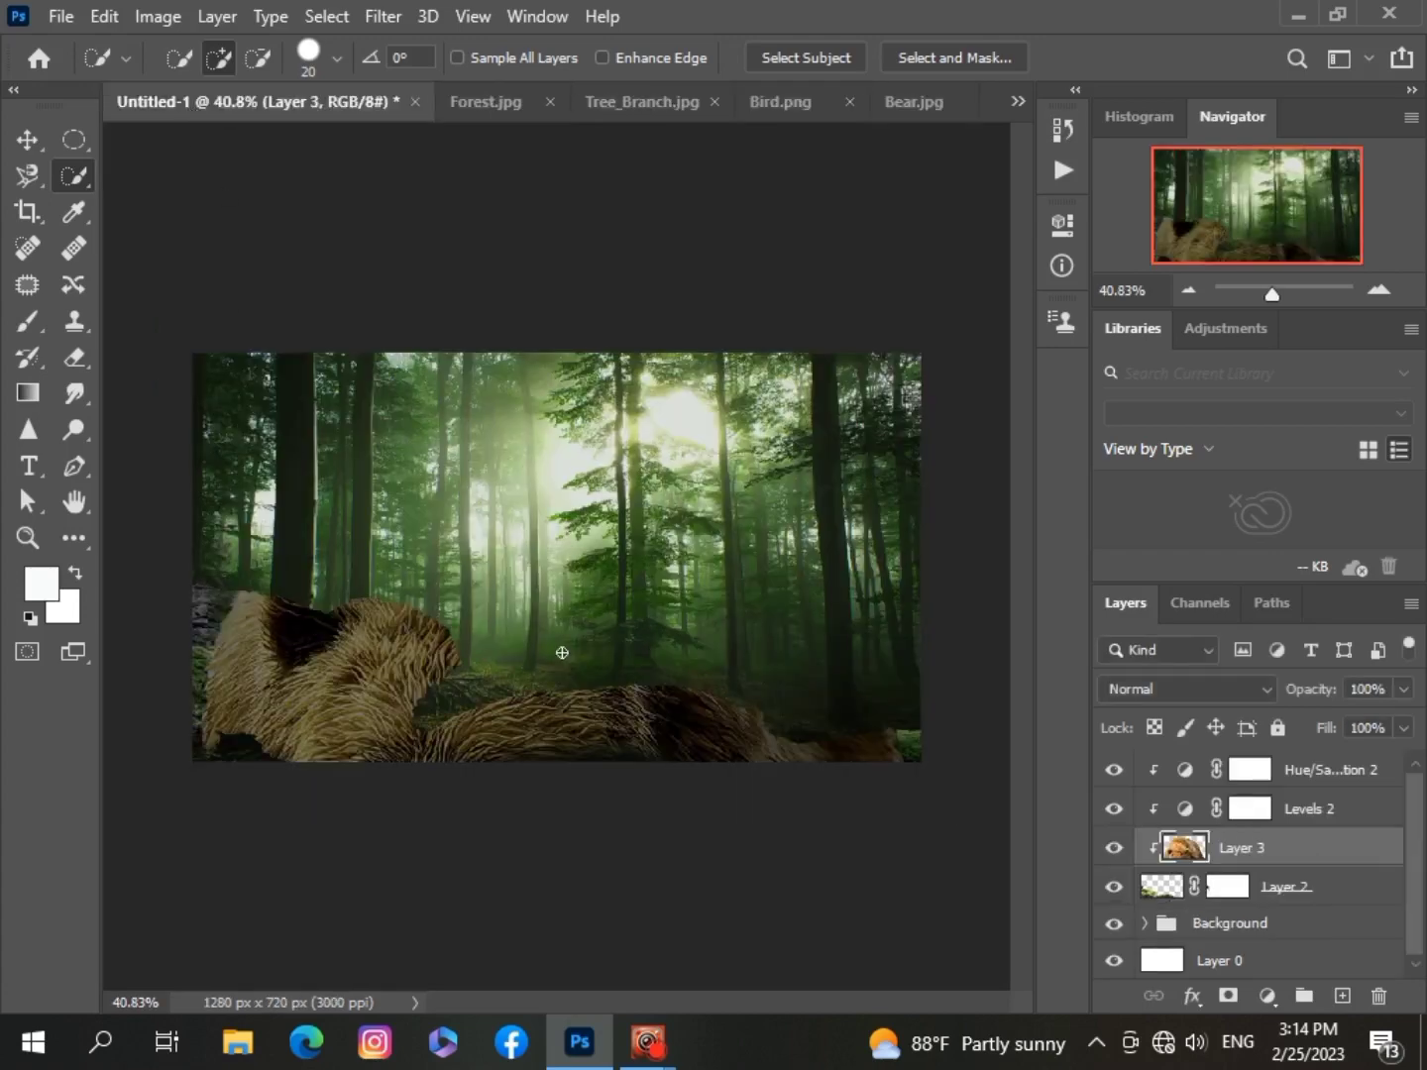
pyautogui.hotkey('ctrl', 'z')
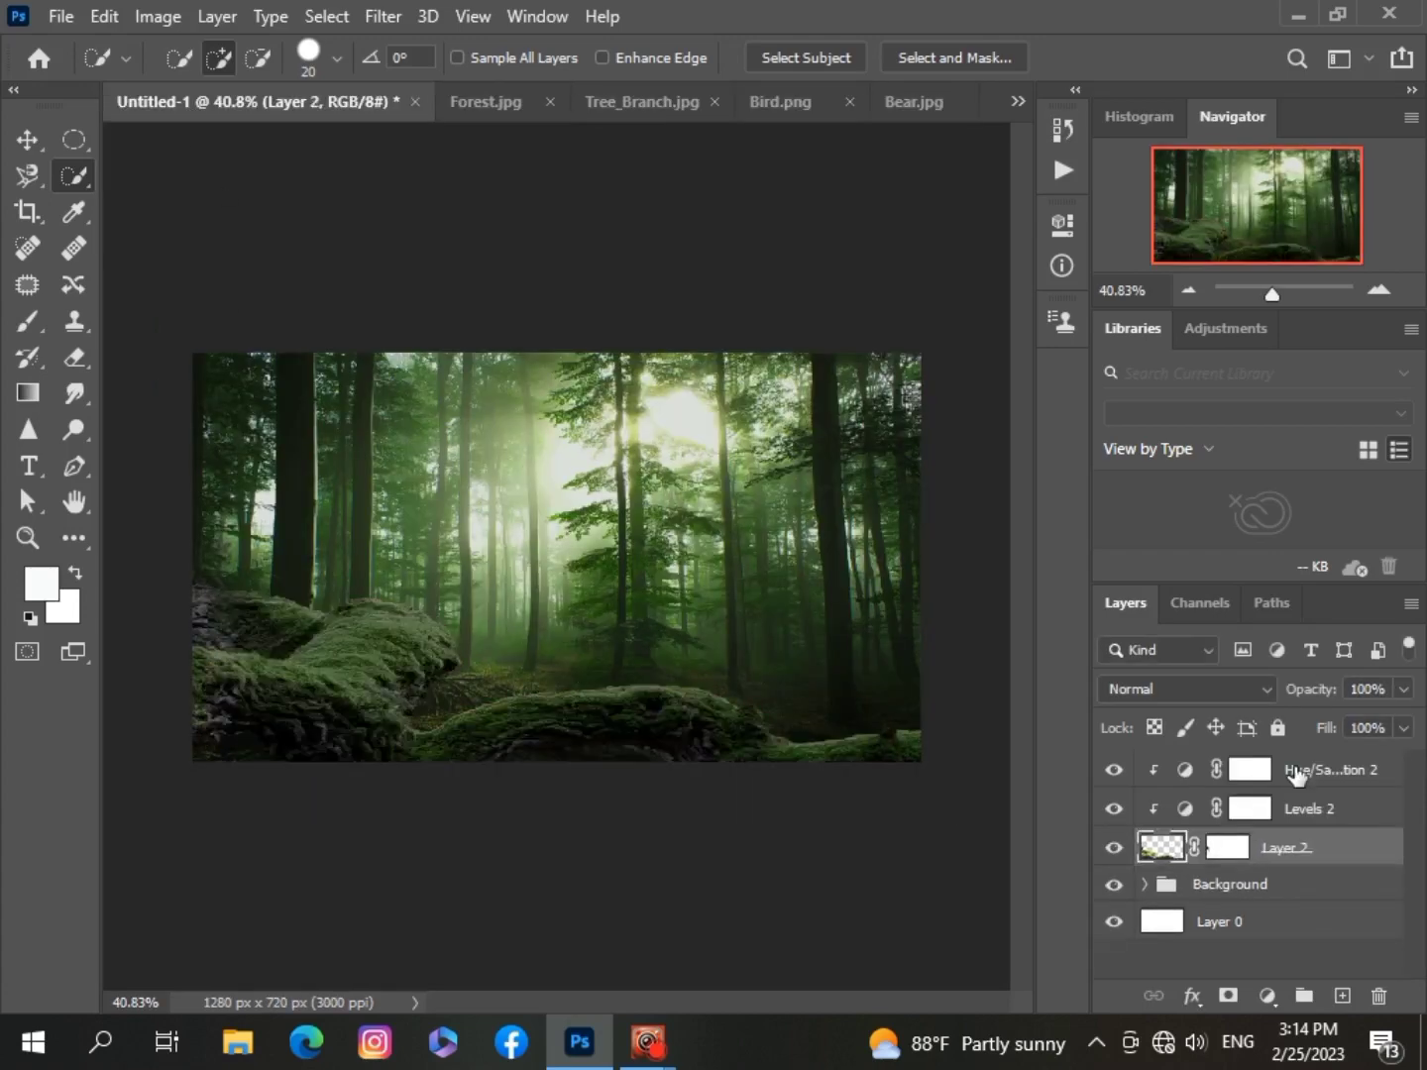
pyautogui.keyDown('ctrl'); pyautogui.click(1386, 781); pyautogui.keyUp('ctrl')
pyautogui.keyDown('ctrl'); pyautogui.click(1382, 811); pyautogui.keyUp('ctrl')
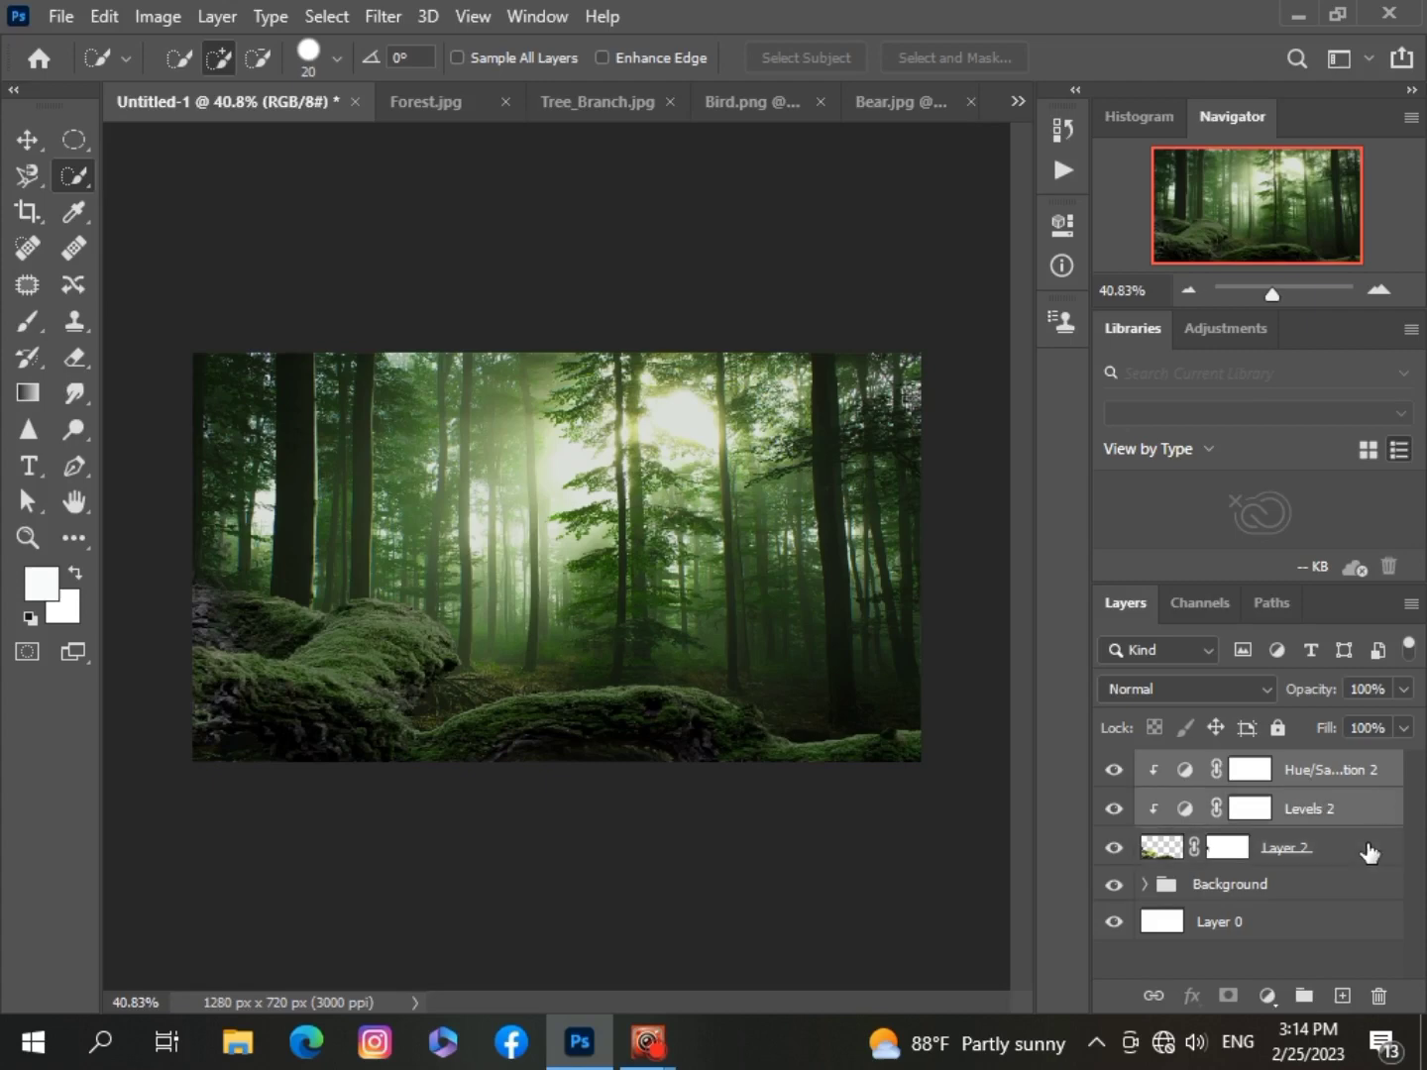
pyautogui.hotkey('ctrl', 'g')
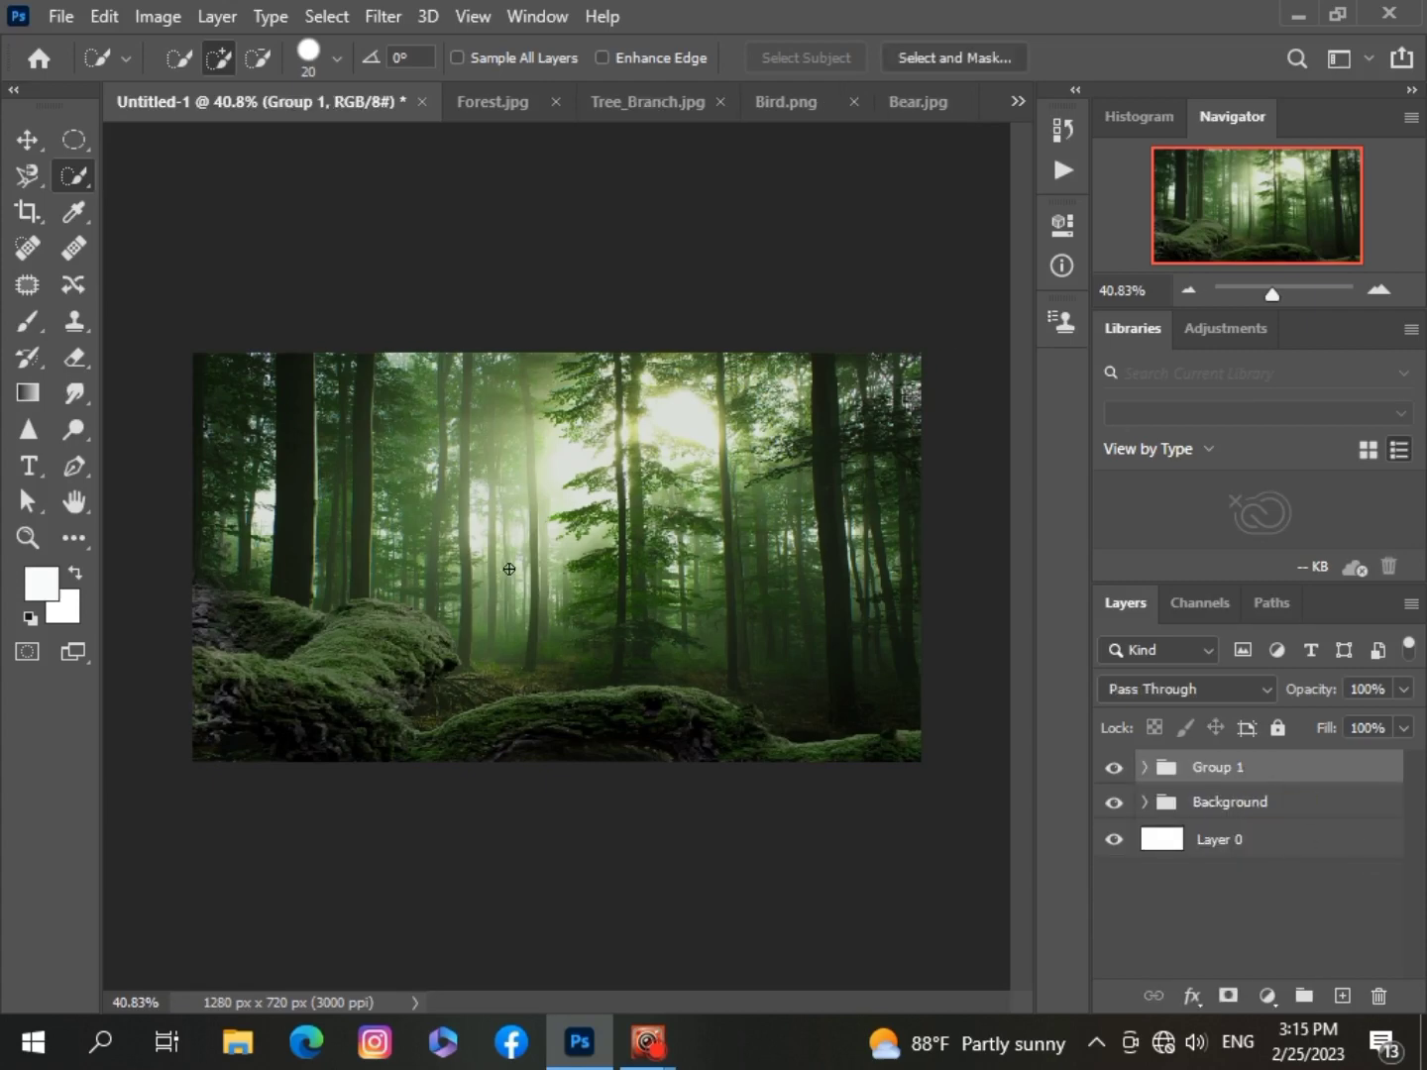
pyautogui.press('c')
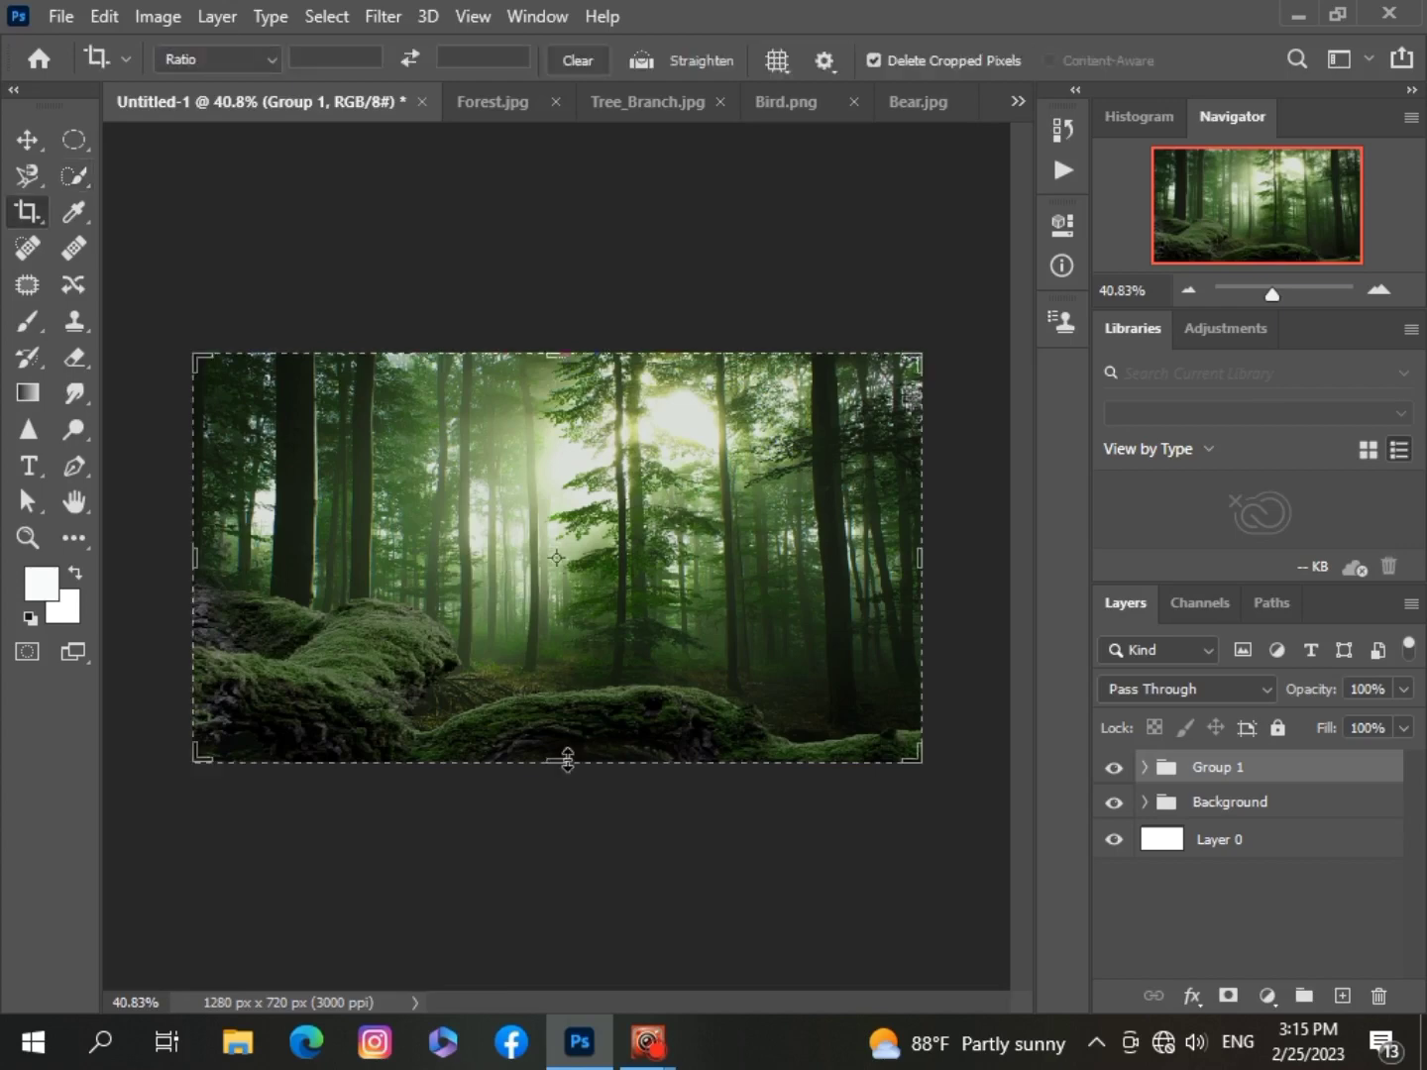
pyautogui.moveTo(567, 759); pyautogui.dragTo(594, 862)
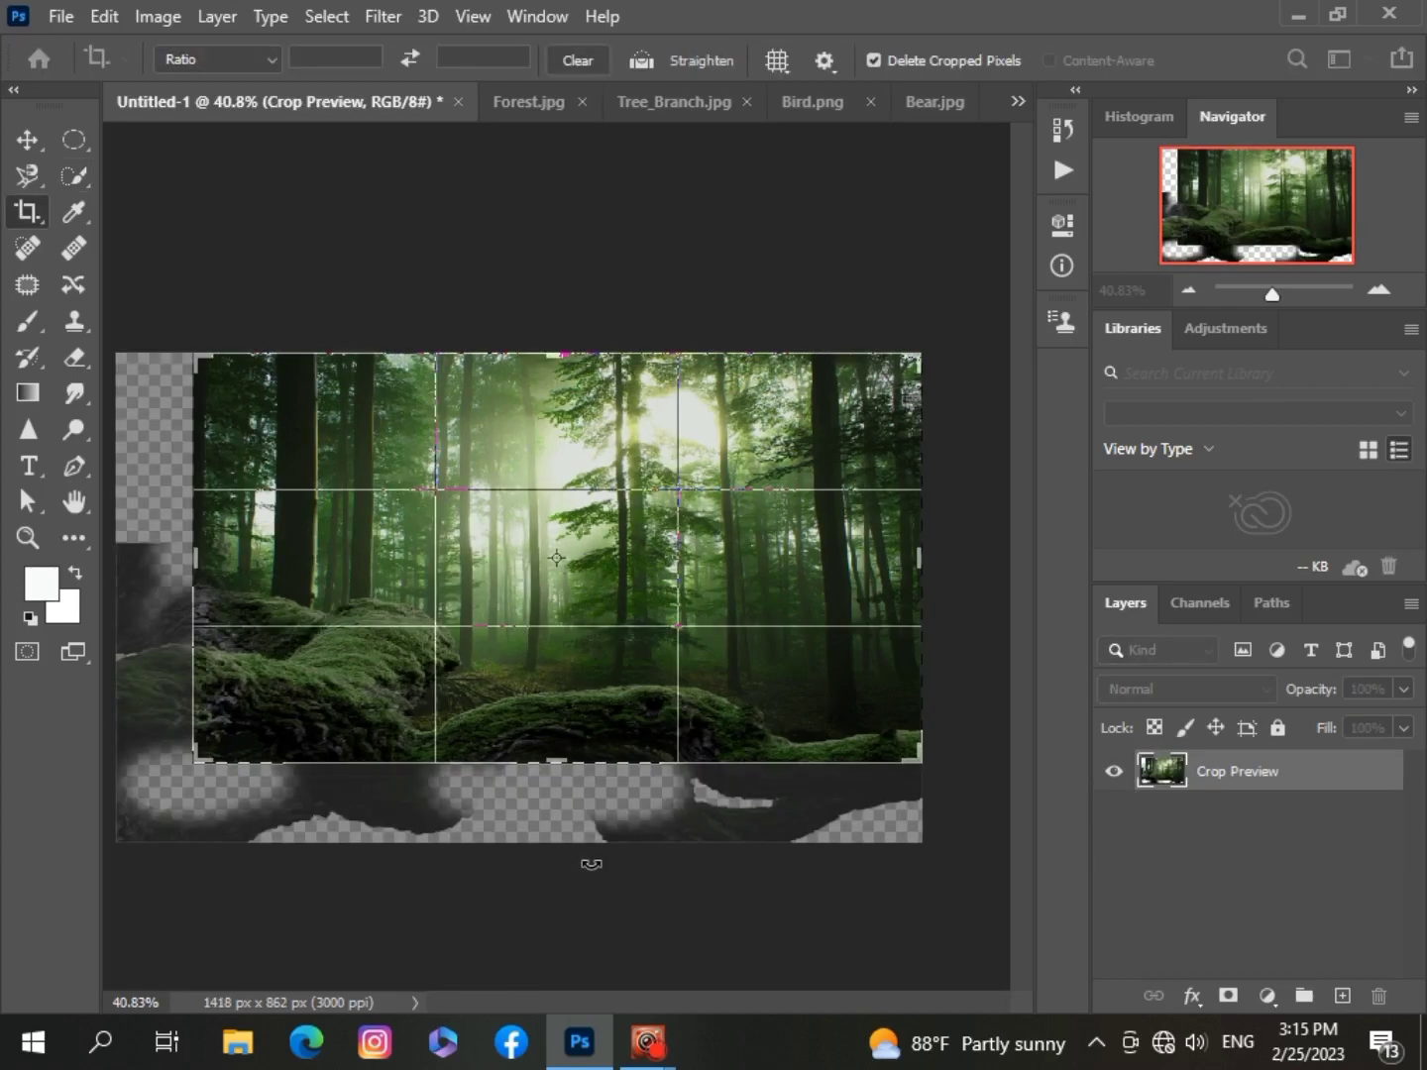
pyautogui.press('Escape')
pyautogui.click(27, 140)
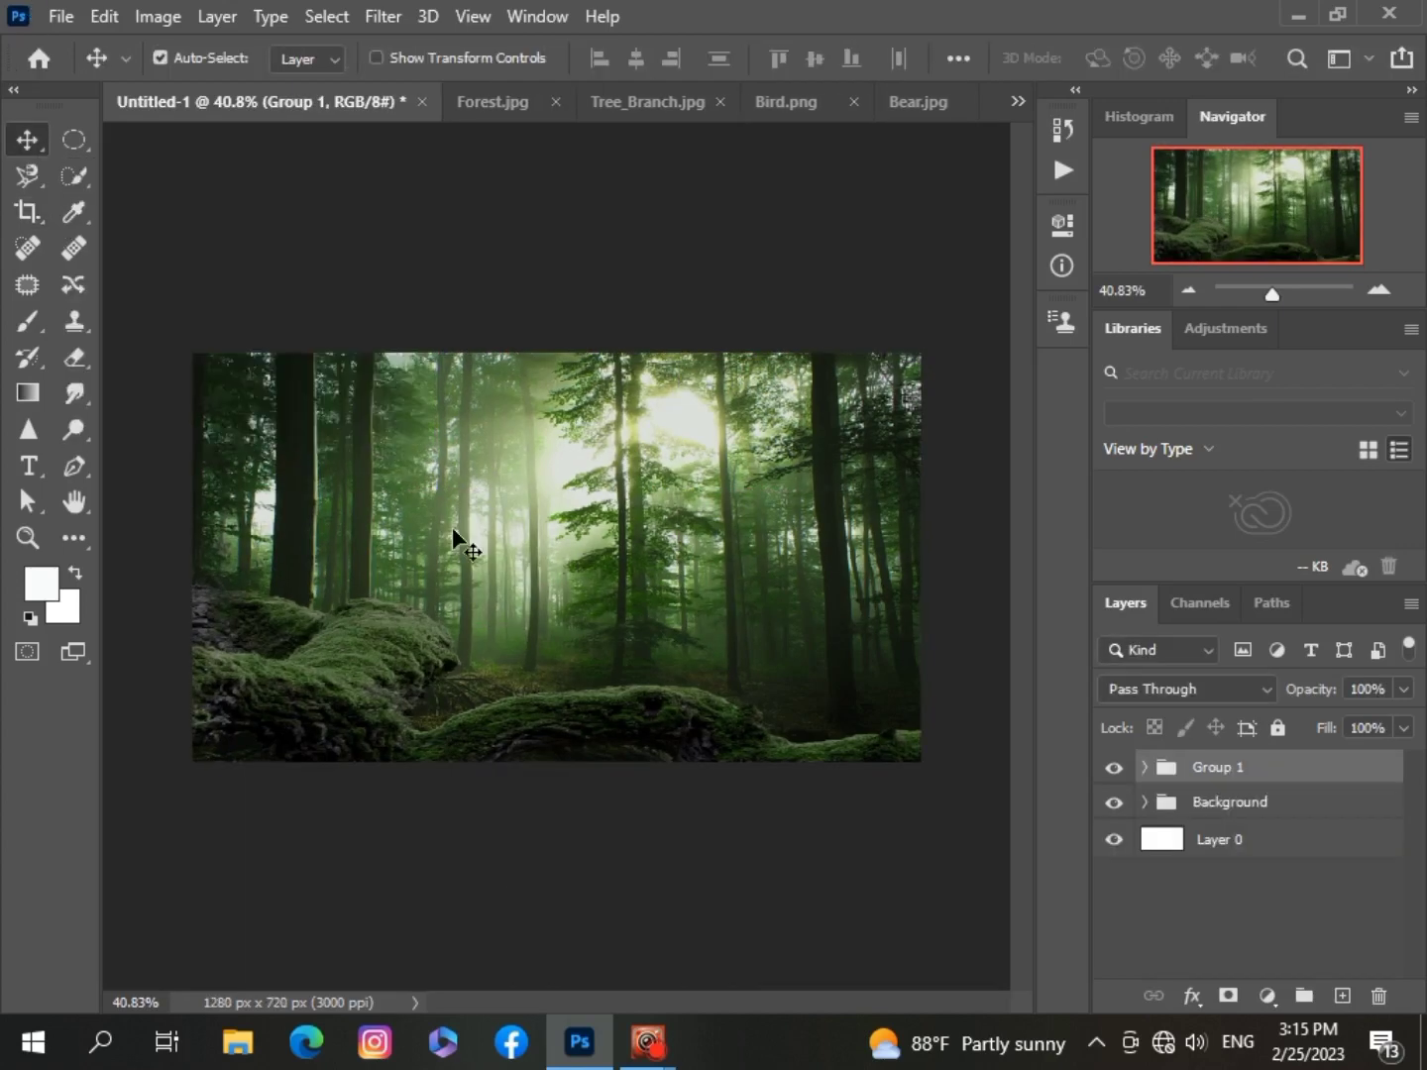
pyautogui.moveTo(452, 528); pyautogui.dragTo(595, 549)
pyautogui.hotkey('ctrl', 'z')
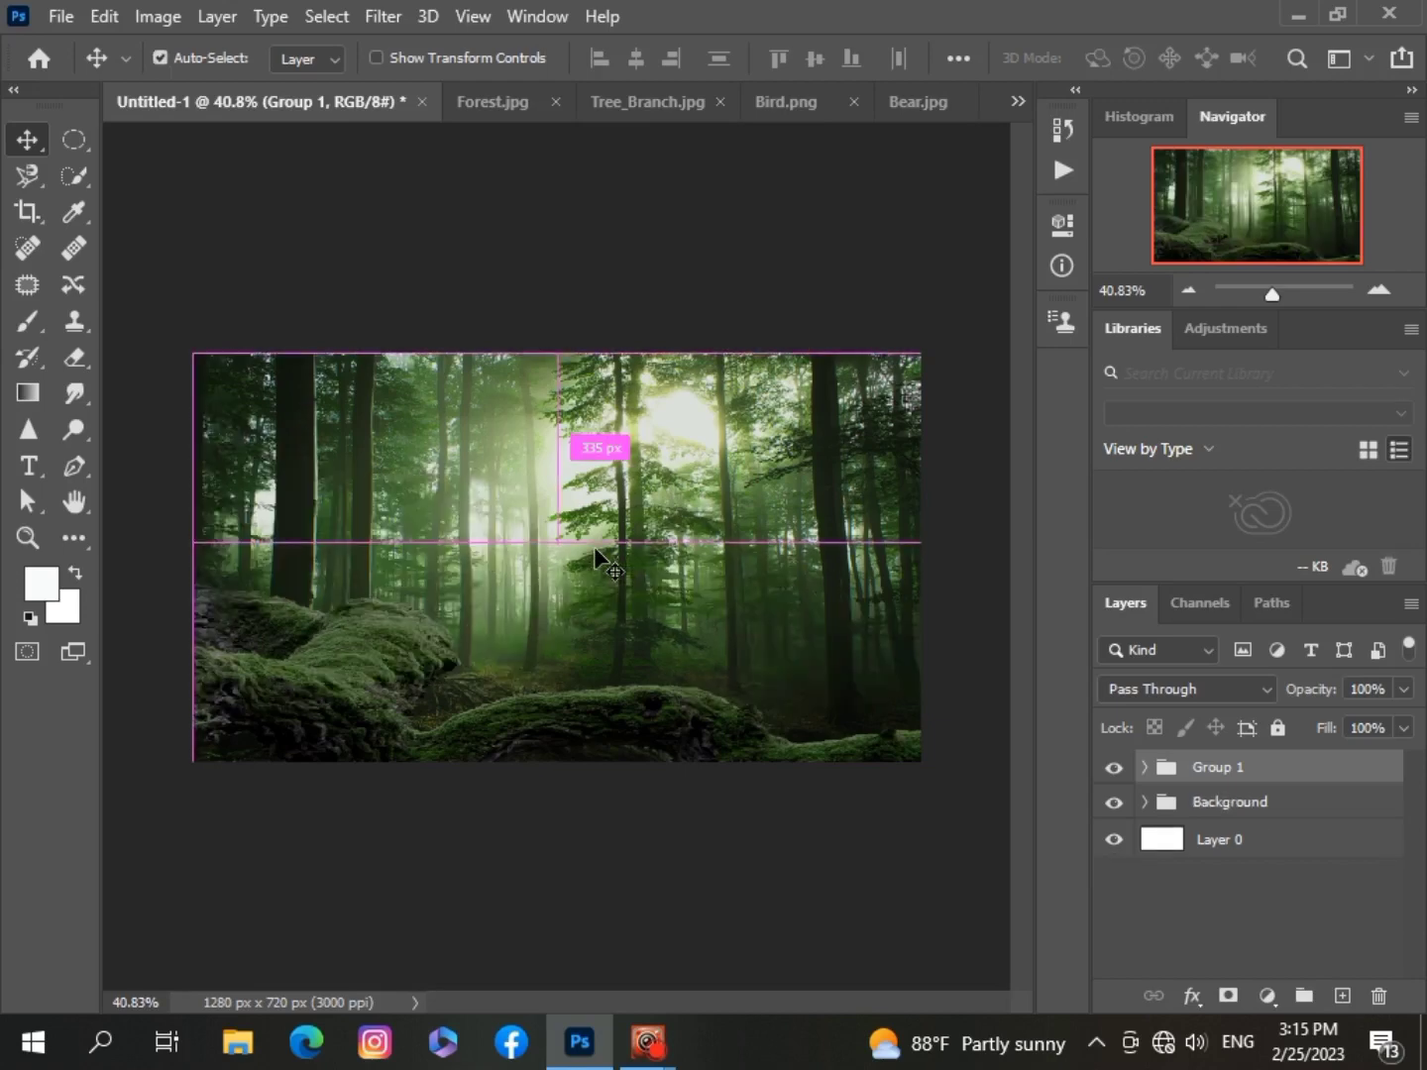
# Copy the selected bear from Bear.jpg and paste it into Untitled-1 above Group 1.
pyautogui.click(917, 103)
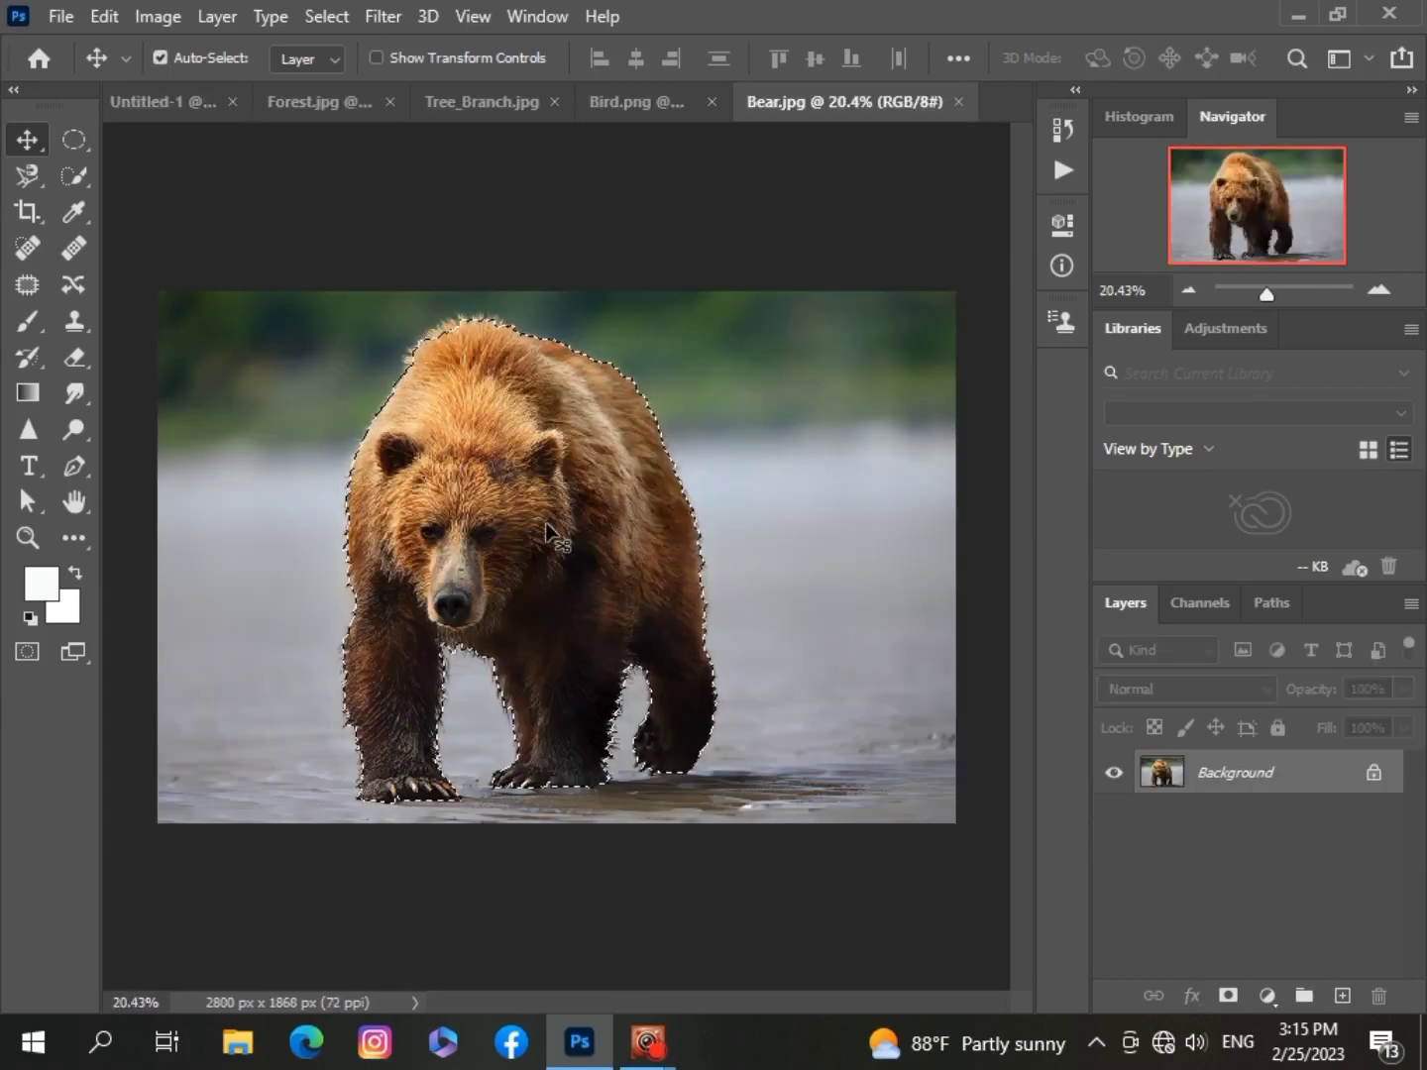
pyautogui.click(163, 102)
pyautogui.press('ctrl')
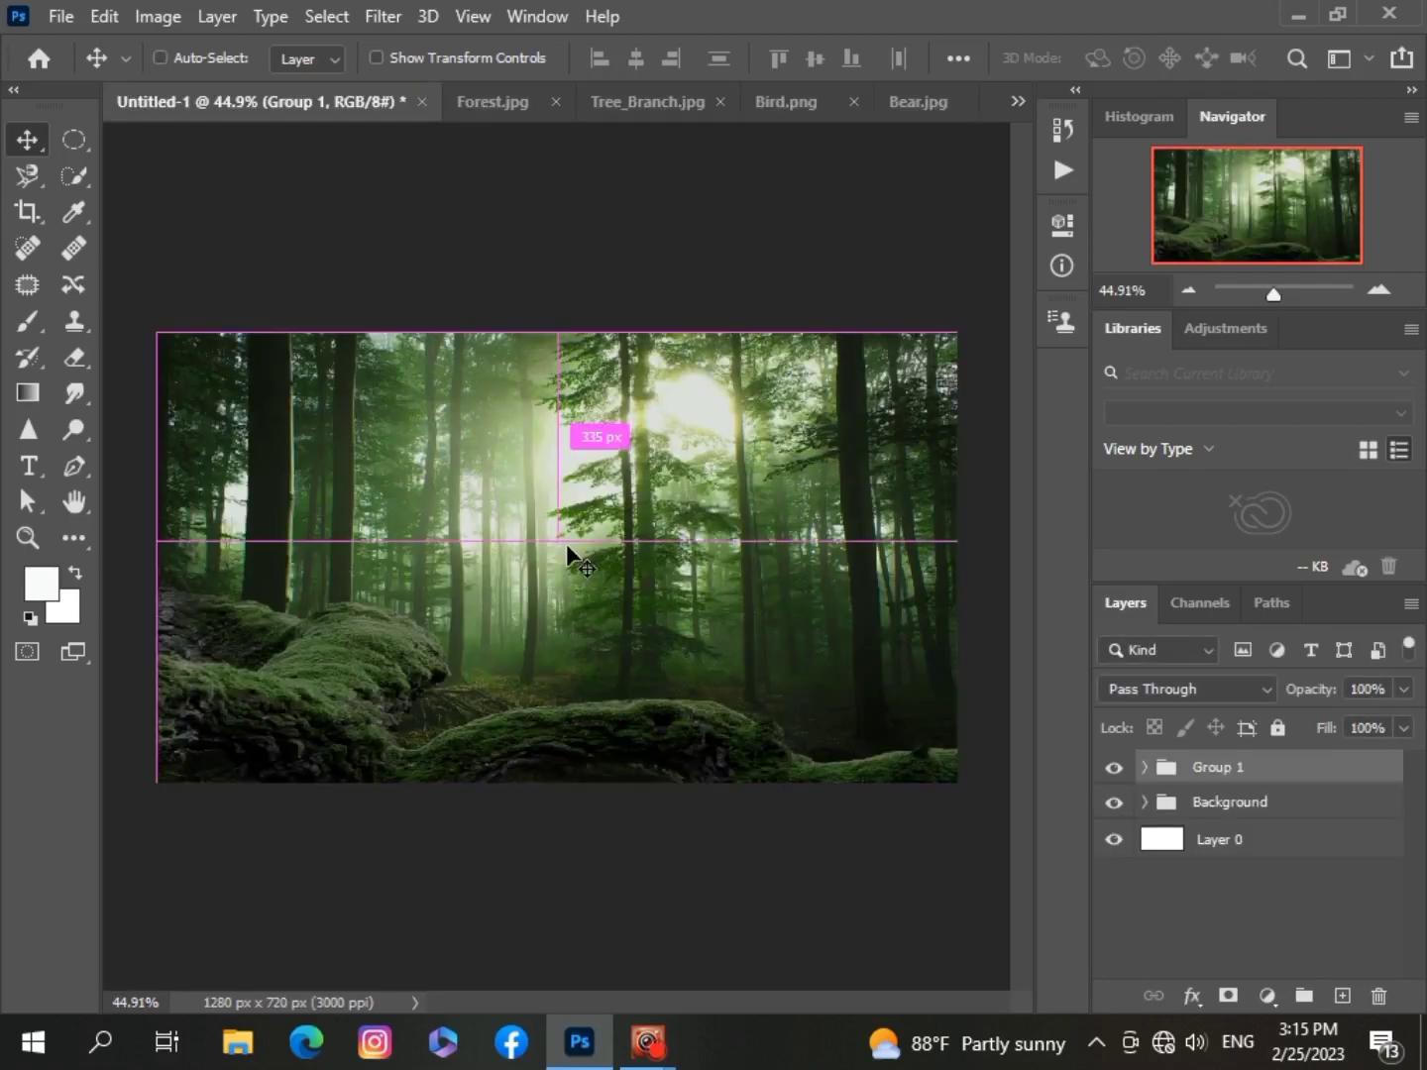
pyautogui.hotkey('ctrl', 'v')
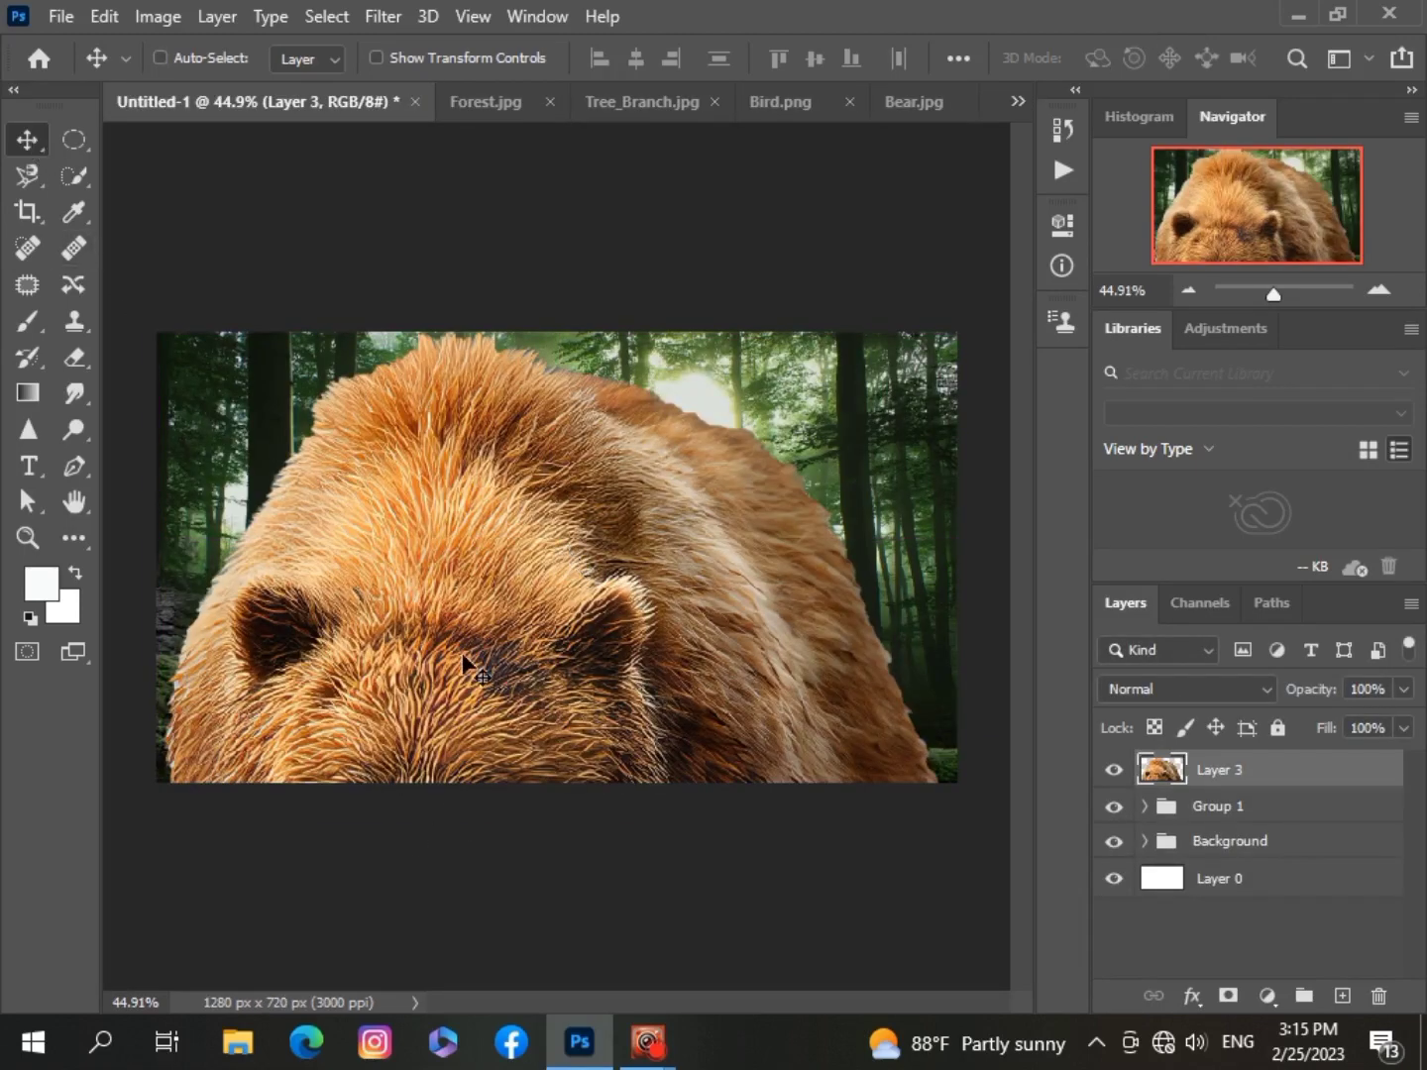
# Scale the pasted bear proportionally to about 31% and place it right of the canvas center, above the mossy branch.
pyautogui.hotkey('ctrl', 't')
pyautogui.moveTo(571, 334); pyautogui.dragTo(624, 616)
pyautogui.moveTo(529, 729); pyautogui.dragTo(561, 381)
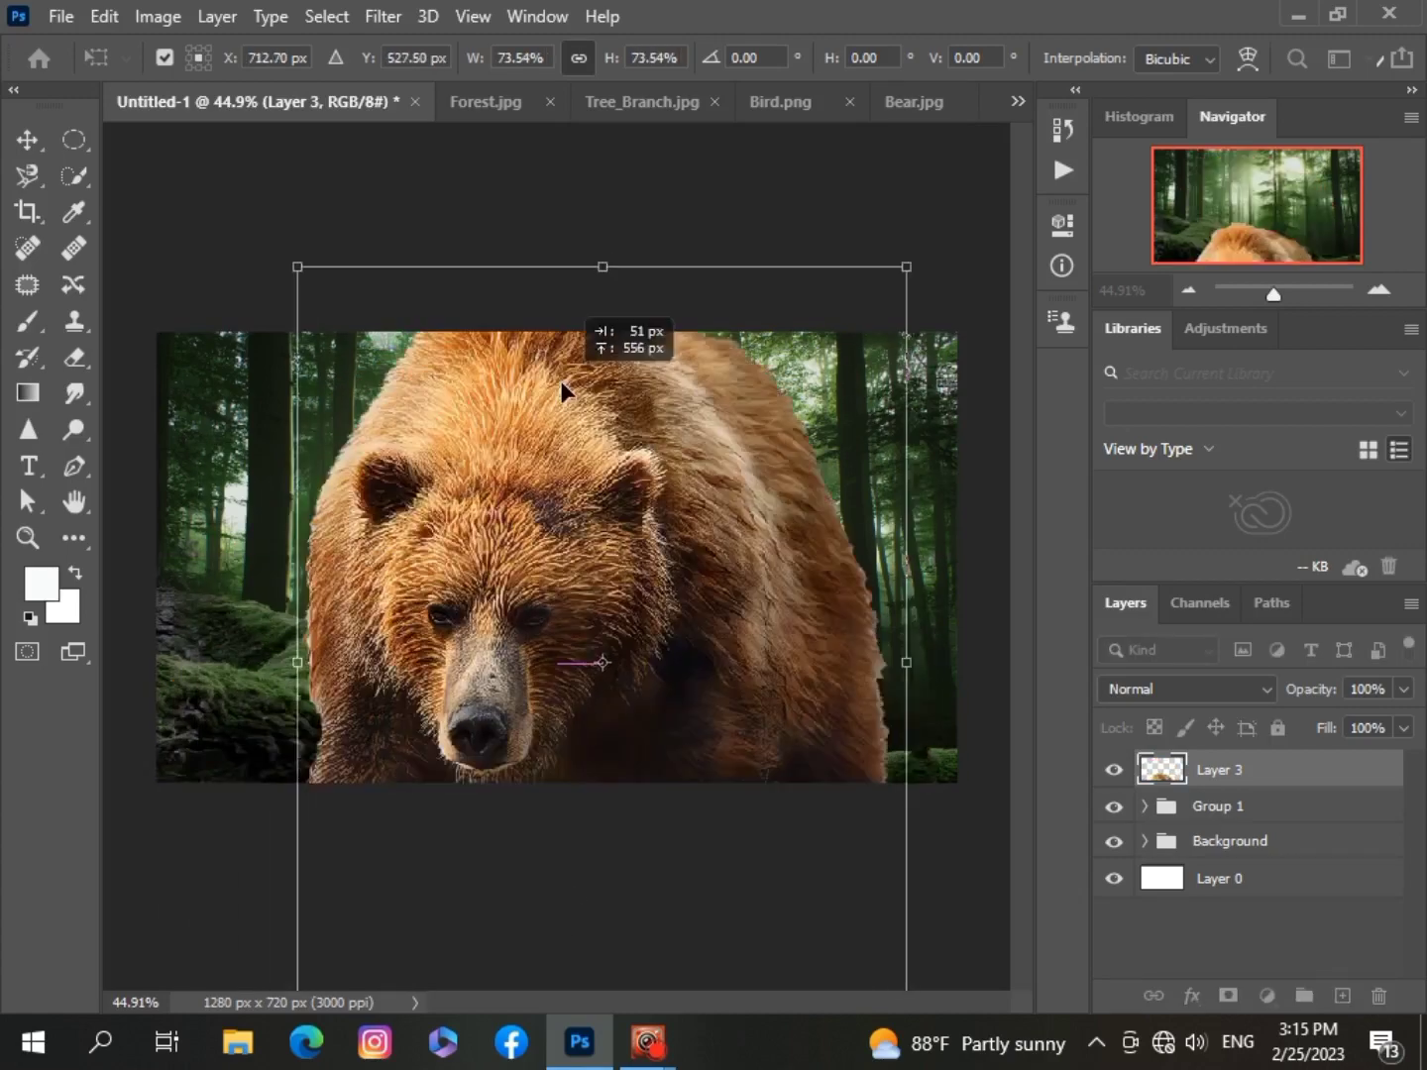
pyautogui.moveTo(602, 268); pyautogui.dragTo(619, 587)
pyautogui.moveTo(589, 662); pyautogui.dragTo(631, 416)
pyautogui.moveTo(649, 330); pyautogui.dragTo(649, 456)
pyautogui.moveTo(593, 593); pyautogui.dragTo(628, 532)
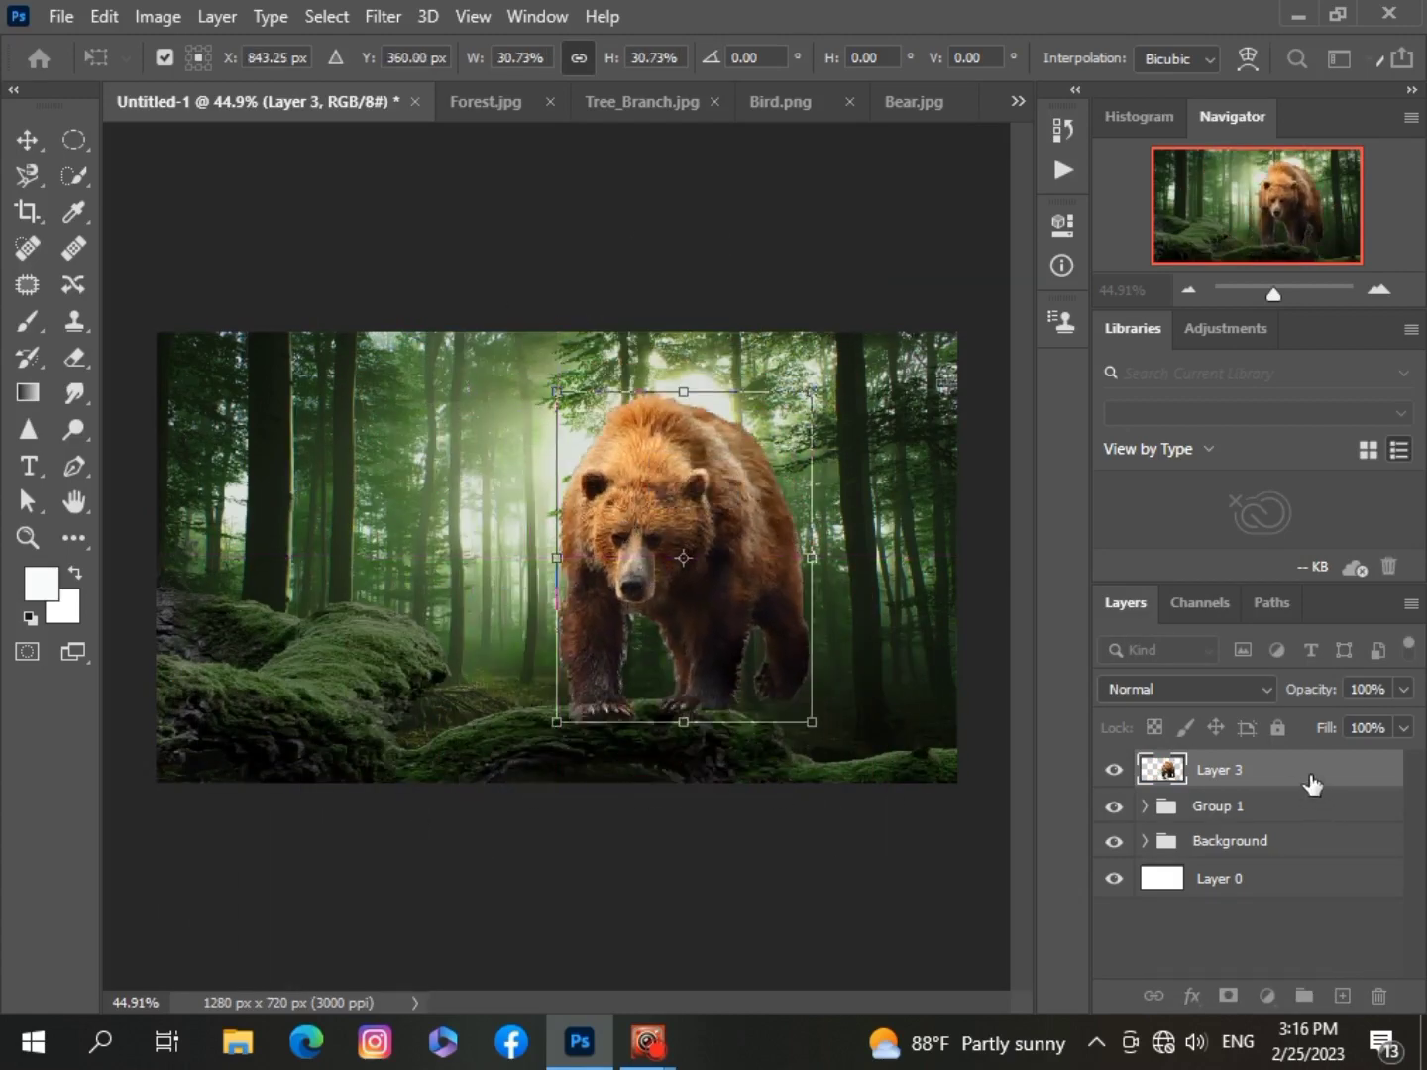
pyautogui.press('Return')
# Move the bear layer below Group 1 and shrink the bear so it stands behind the mossy branch near the center.
pyautogui.moveTo(1313, 782); pyautogui.dragTo(1307, 822)
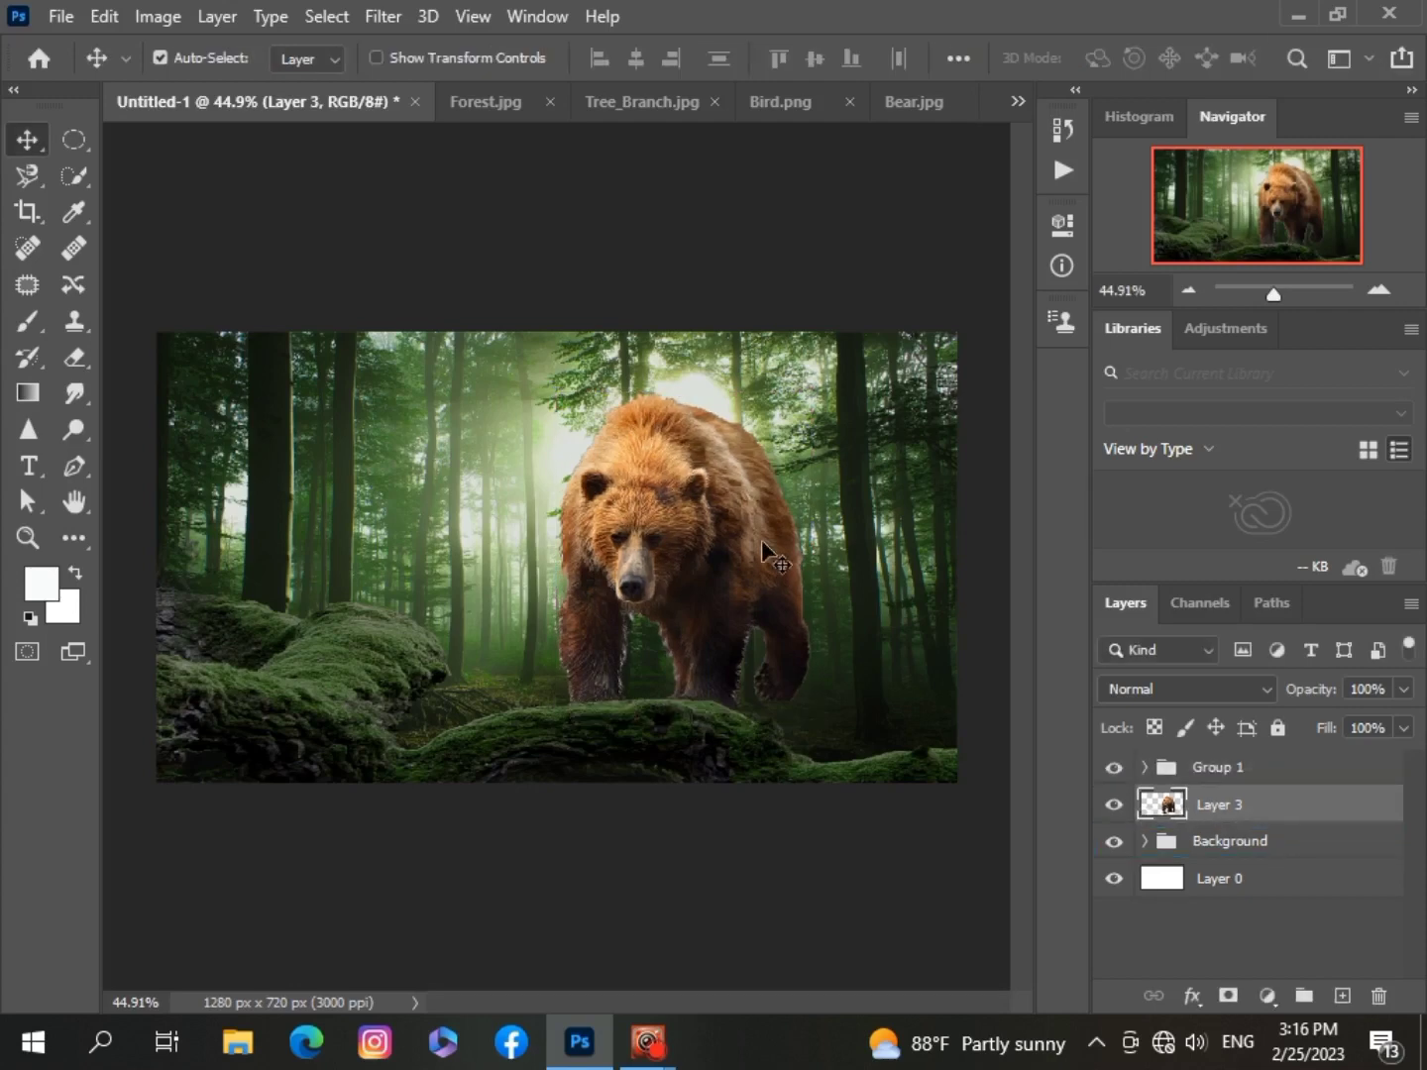
pyautogui.moveTo(762, 540); pyautogui.dragTo(789, 598)
pyautogui.hotkey('ctrl', 't')
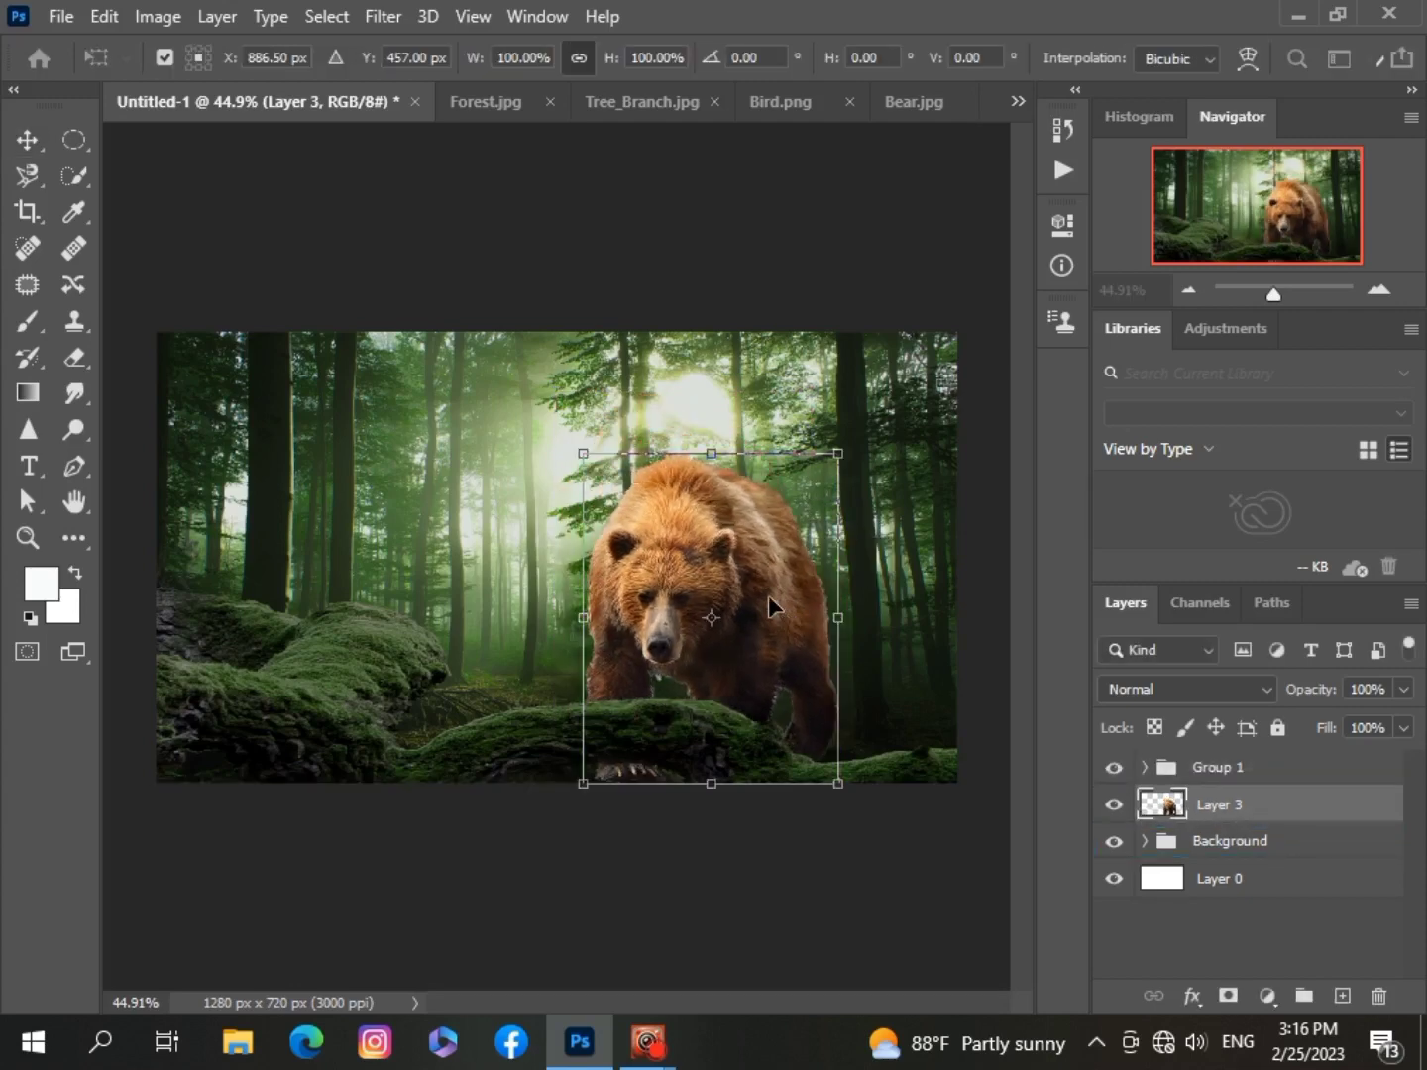
pyautogui.moveTo(839, 783); pyautogui.dragTo(781, 680)
pyautogui.moveTo(727, 588); pyautogui.dragTo(593, 622)
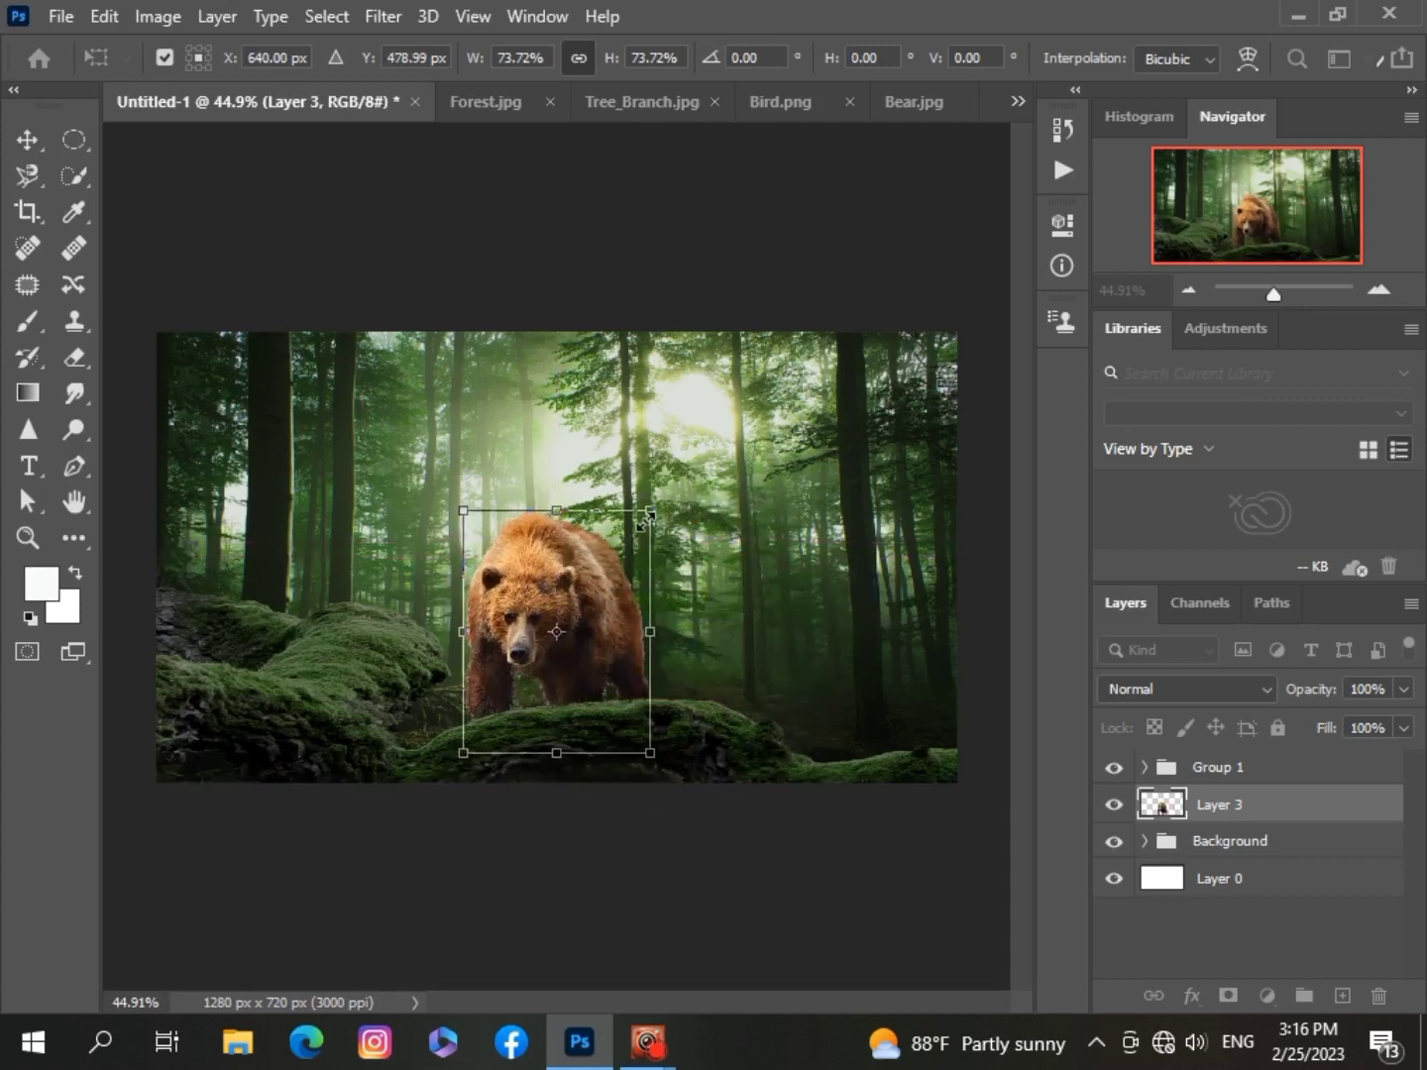
pyautogui.moveTo(653, 517); pyautogui.dragTo(629, 535)
pyautogui.moveTo(544, 613); pyautogui.dragTo(596, 613)
pyautogui.moveTo(681, 556); pyautogui.dragTo(686, 549)
pyautogui.moveTo(620, 604); pyautogui.dragTo(617, 607)
pyautogui.click(236, 251)
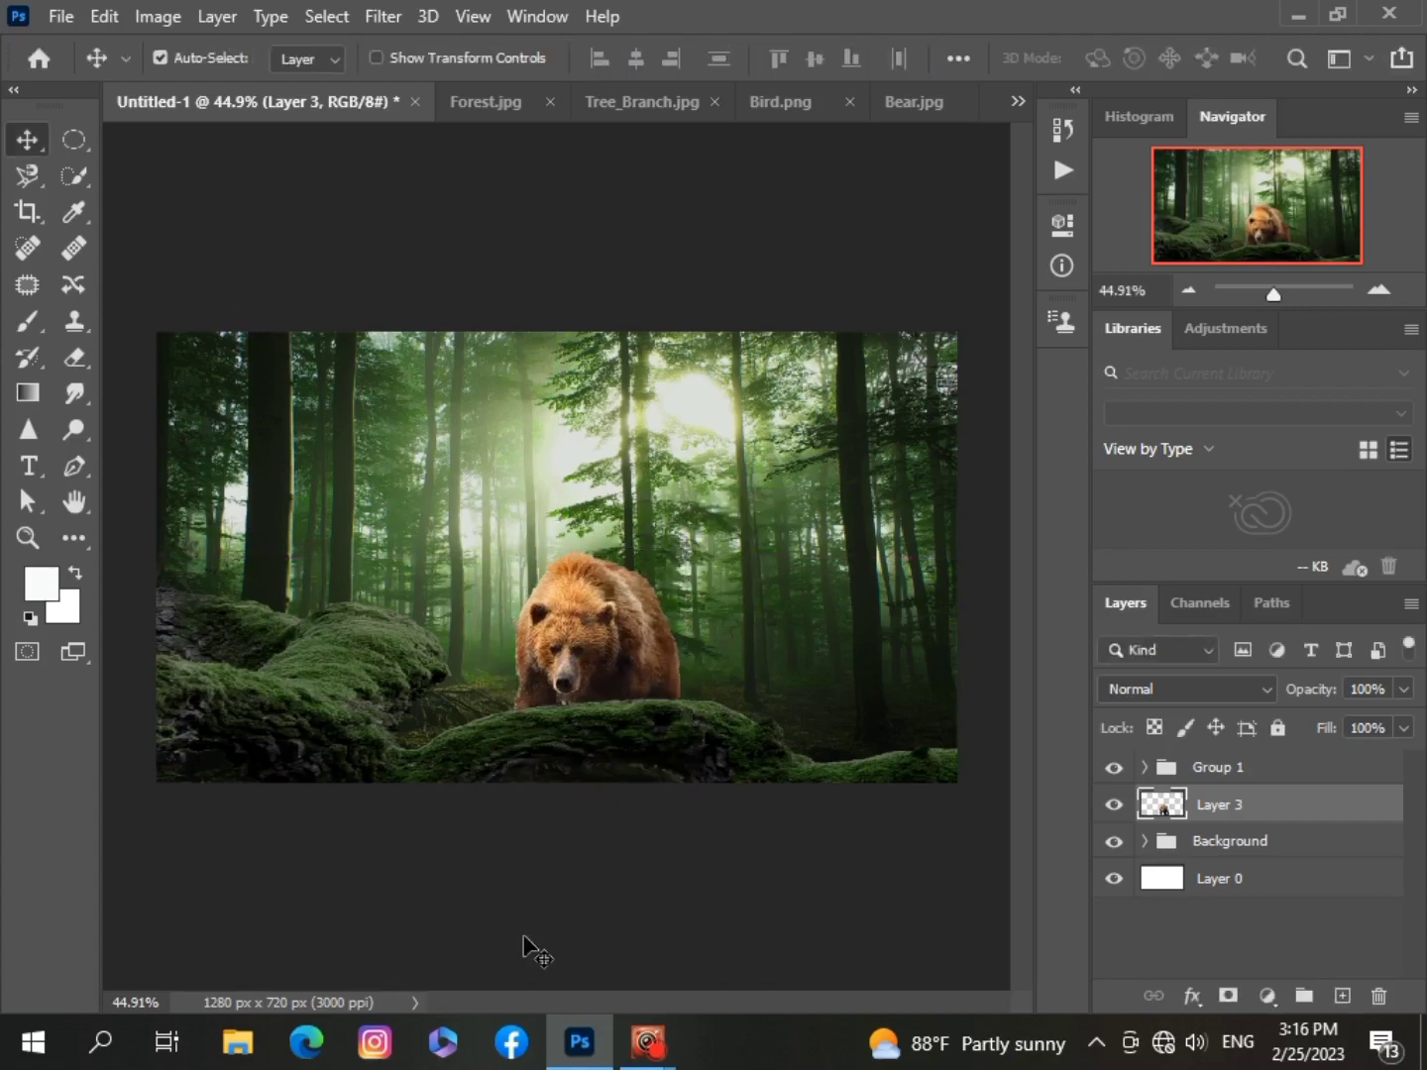
# Add a Hue/Saturation adjustment clipped to the bear layer and set its Lightness to -28.
pyautogui.scroll(4, 546, 884)
pyautogui.scroll(-3, 548, 880)
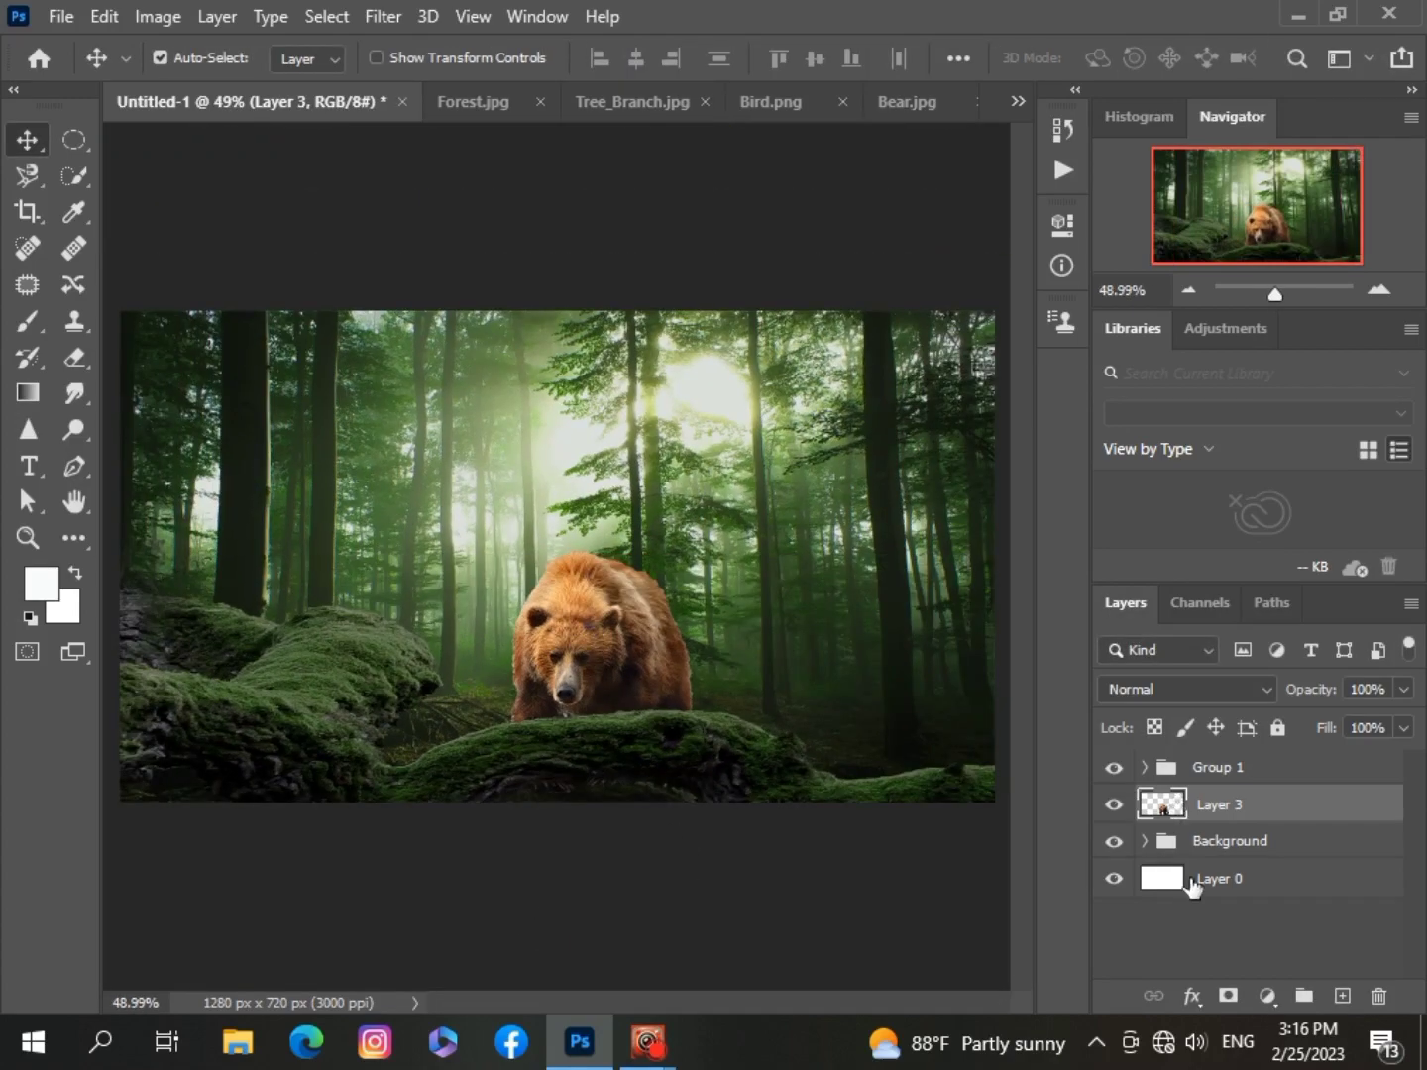
pyautogui.click(1265, 994)
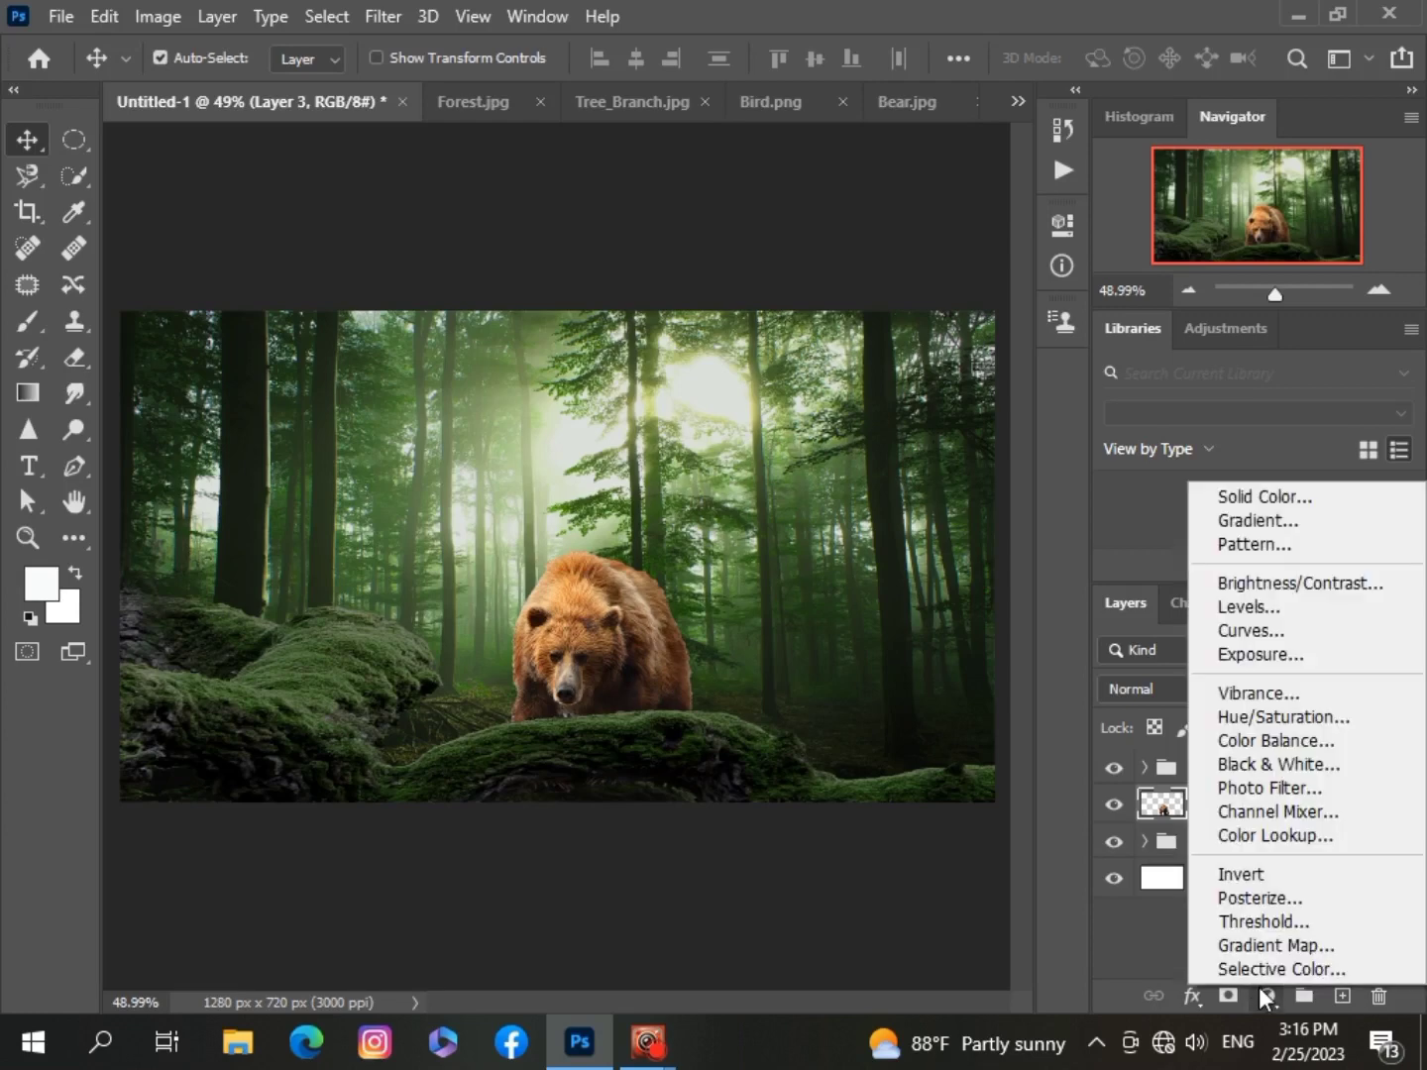
pyautogui.click(1241, 717)
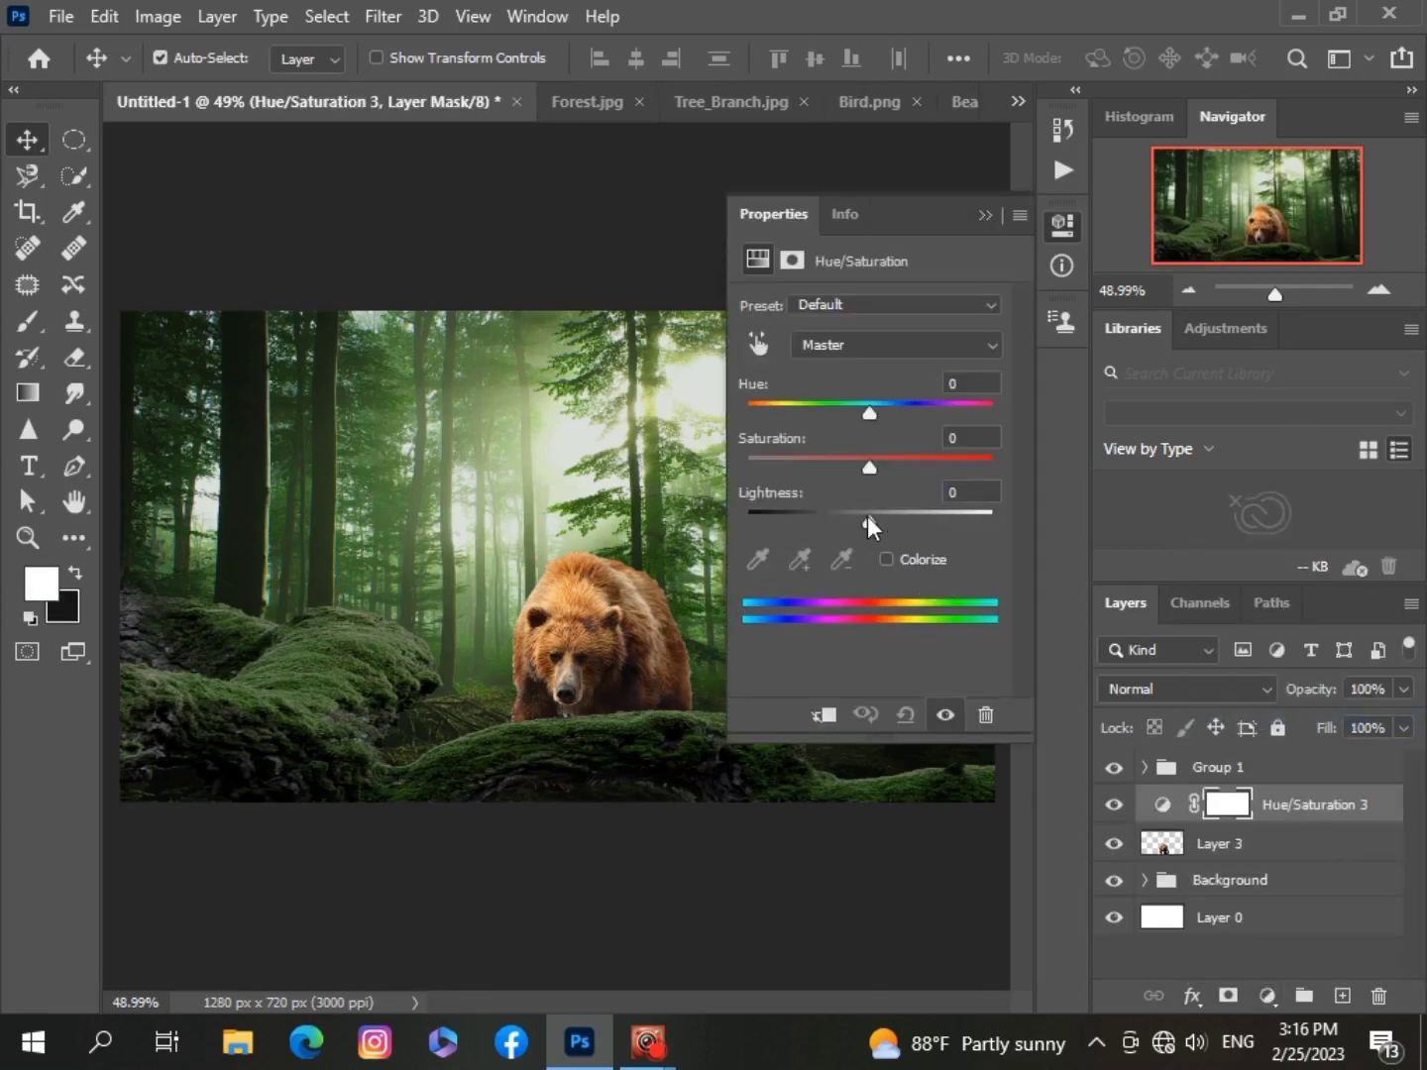
pyautogui.click(824, 715)
pyautogui.moveTo(866, 523); pyautogui.dragTo(849, 526)
pyautogui.moveTo(837, 531); pyautogui.dragTo(835, 533)
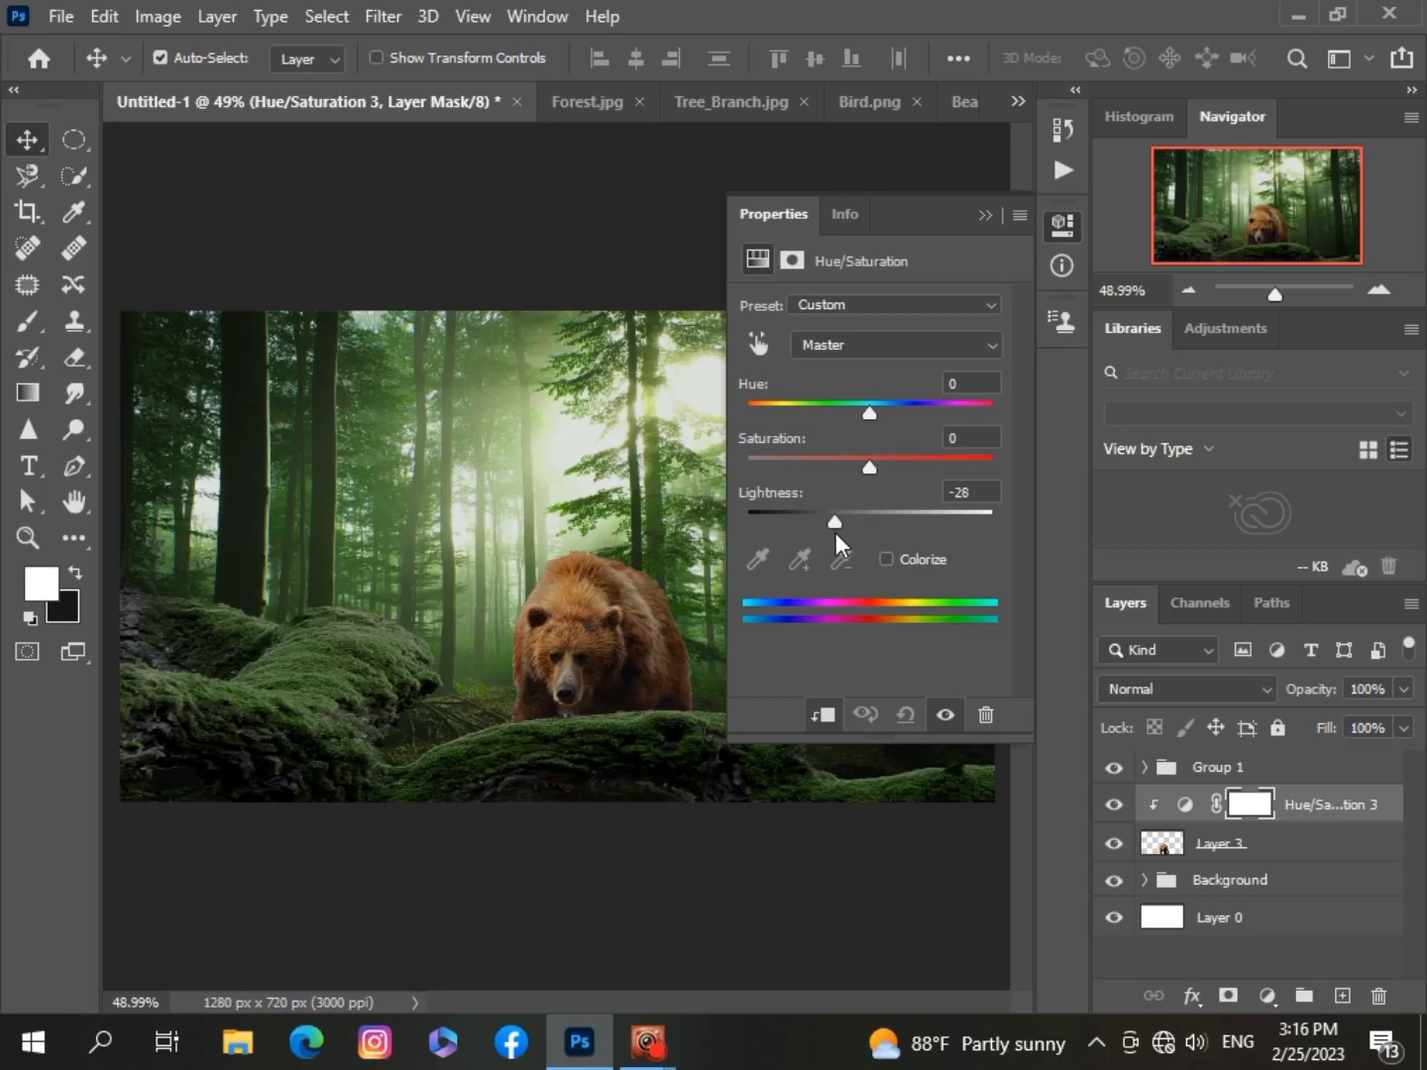
# Set the bear adjustment's Hue to +12 and Saturation to +5.
pyautogui.moveTo(870, 415); pyautogui.dragTo(875, 474)
pyautogui.scroll(-2, 500, 772)
pyautogui.scroll(2, 842, 478)
pyautogui.scroll(-3, 671, 766)
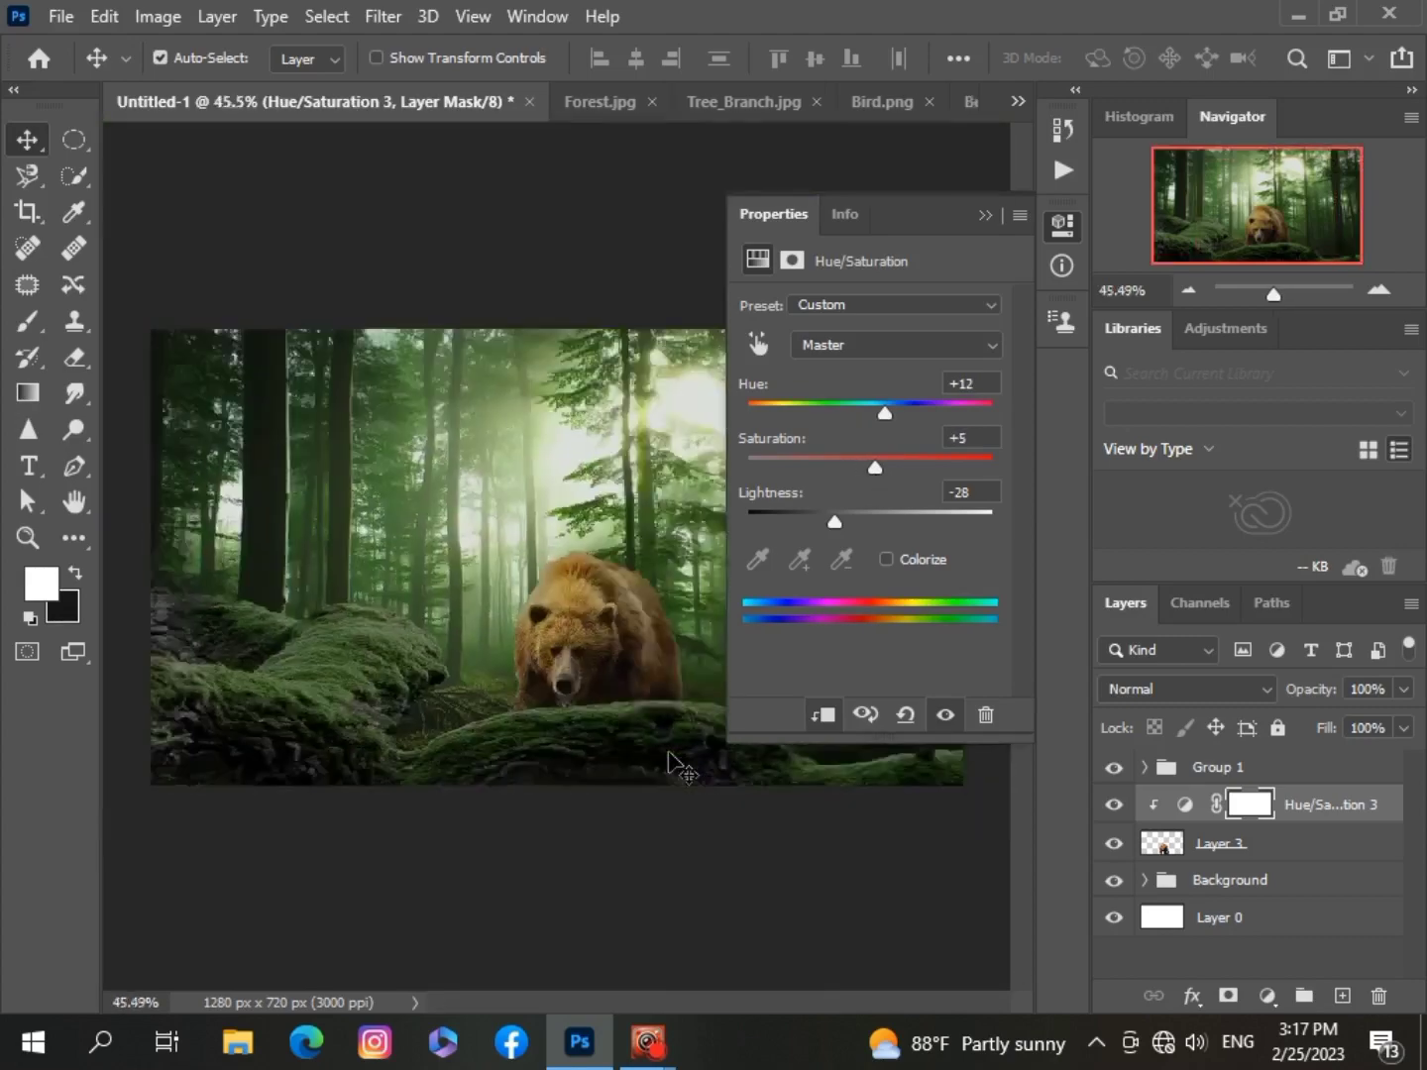
pyautogui.scroll(3, 670, 765)
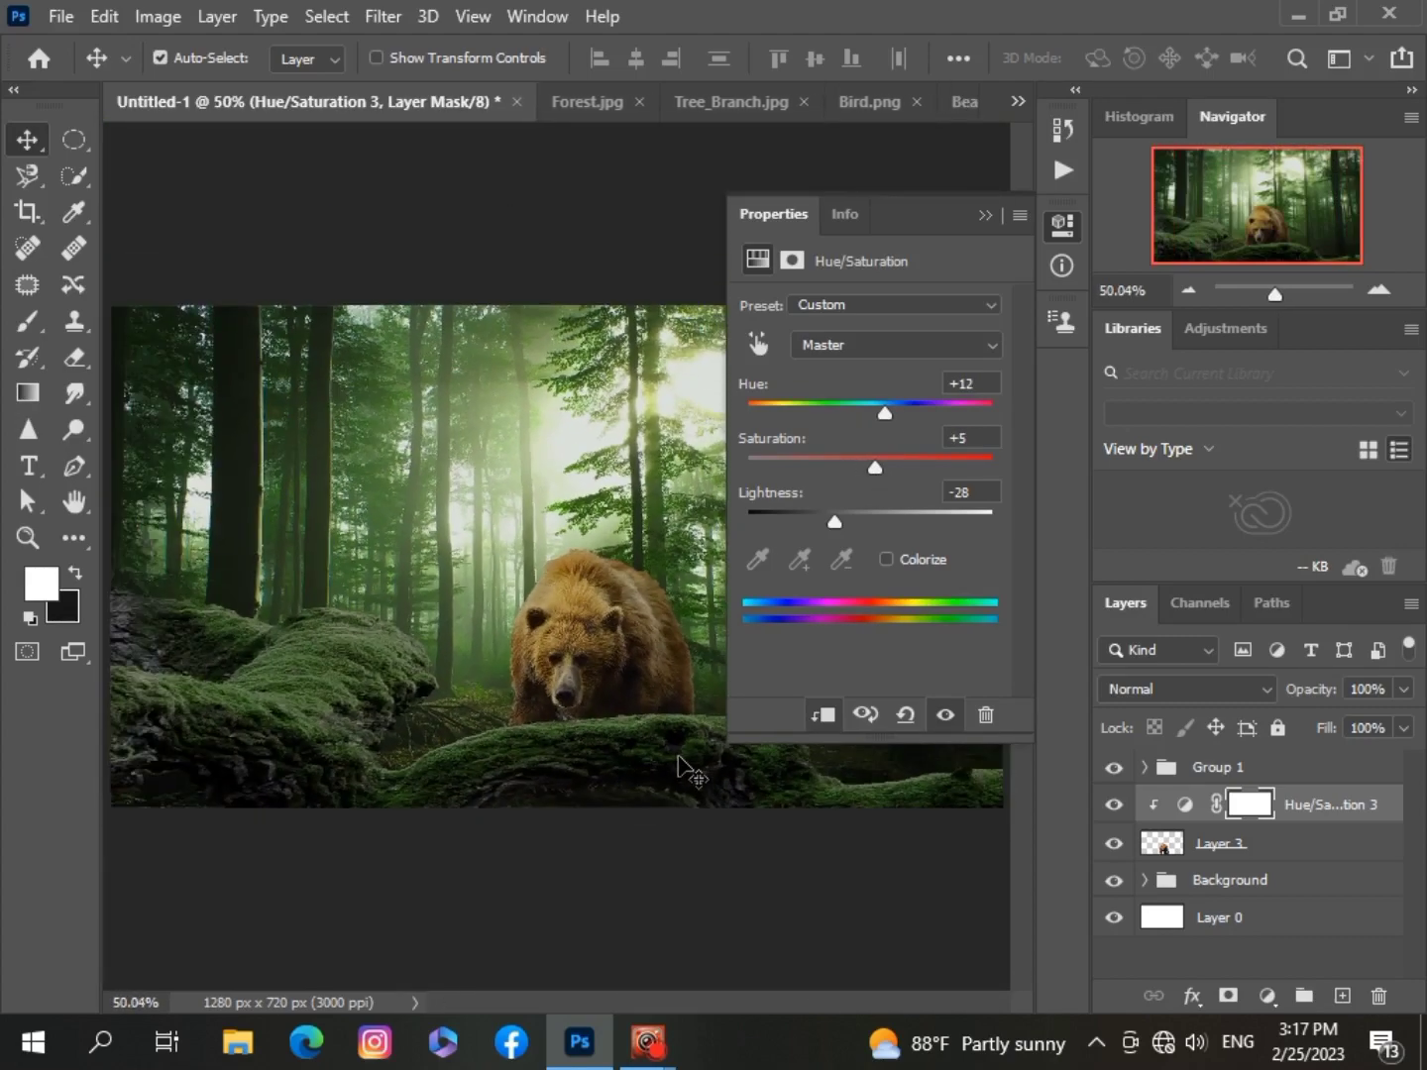
# Set the bear's Hue/Saturation adjustment to Hue +6, Saturation -10 and Lightness -33.
pyautogui.moveTo(875, 468); pyautogui.dragTo(857, 475)
pyautogui.moveTo(885, 413); pyautogui.dragTo(878, 418)
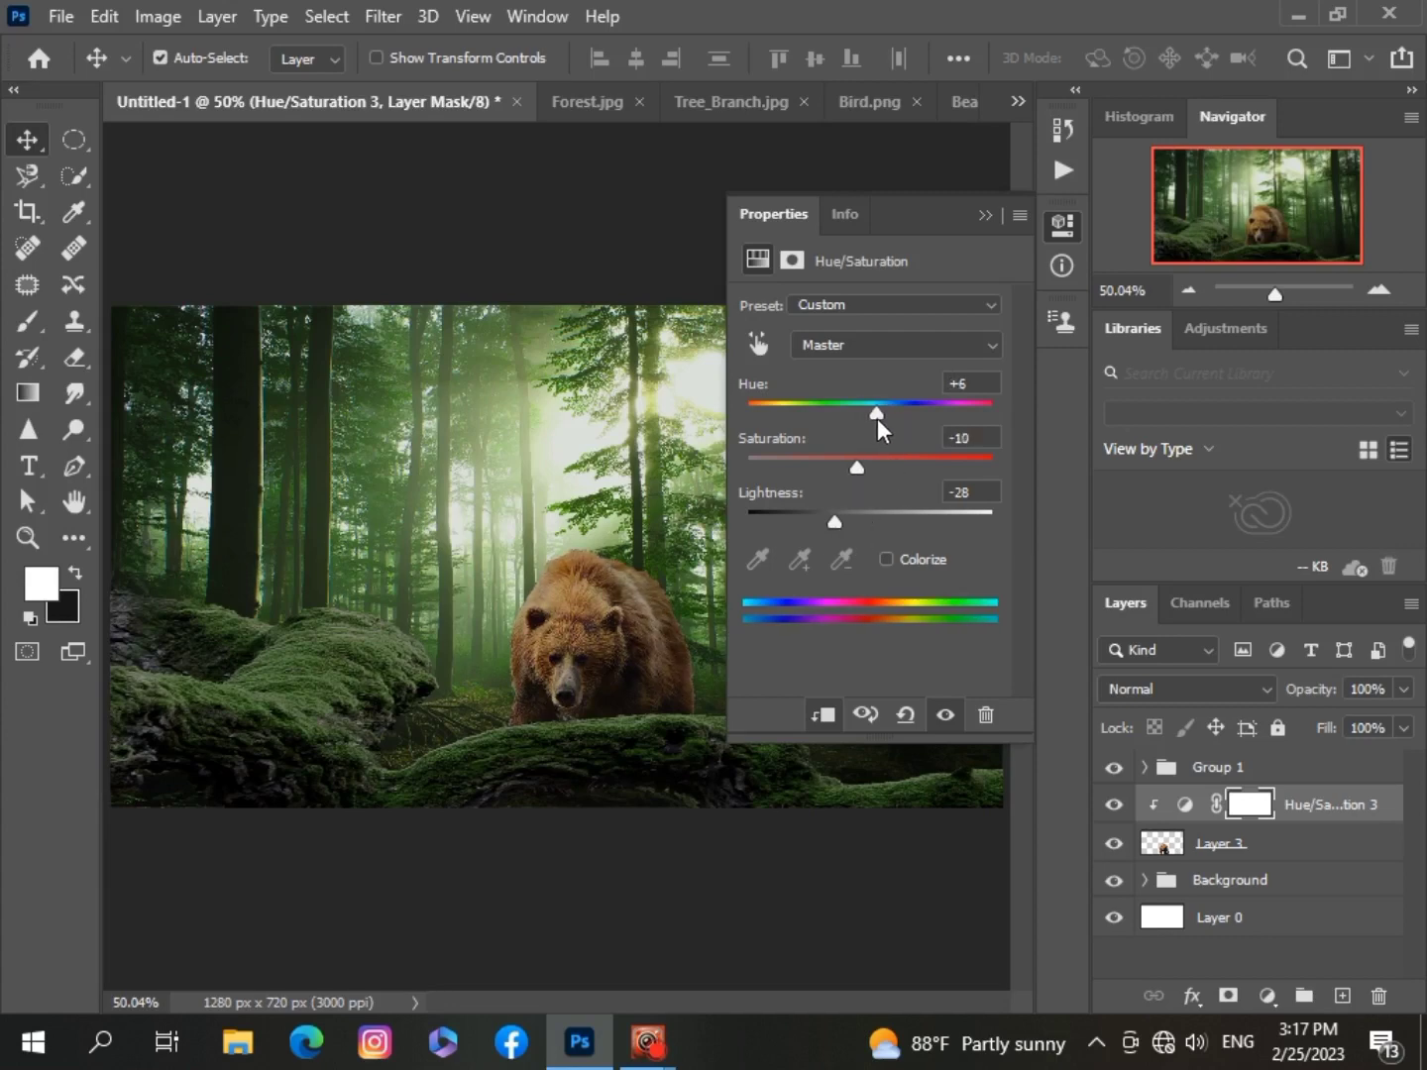
pyautogui.moveTo(834, 519); pyautogui.dragTo(830, 518)
pyautogui.scroll(-3, 755, 664)
pyautogui.scroll(2, 754, 664)
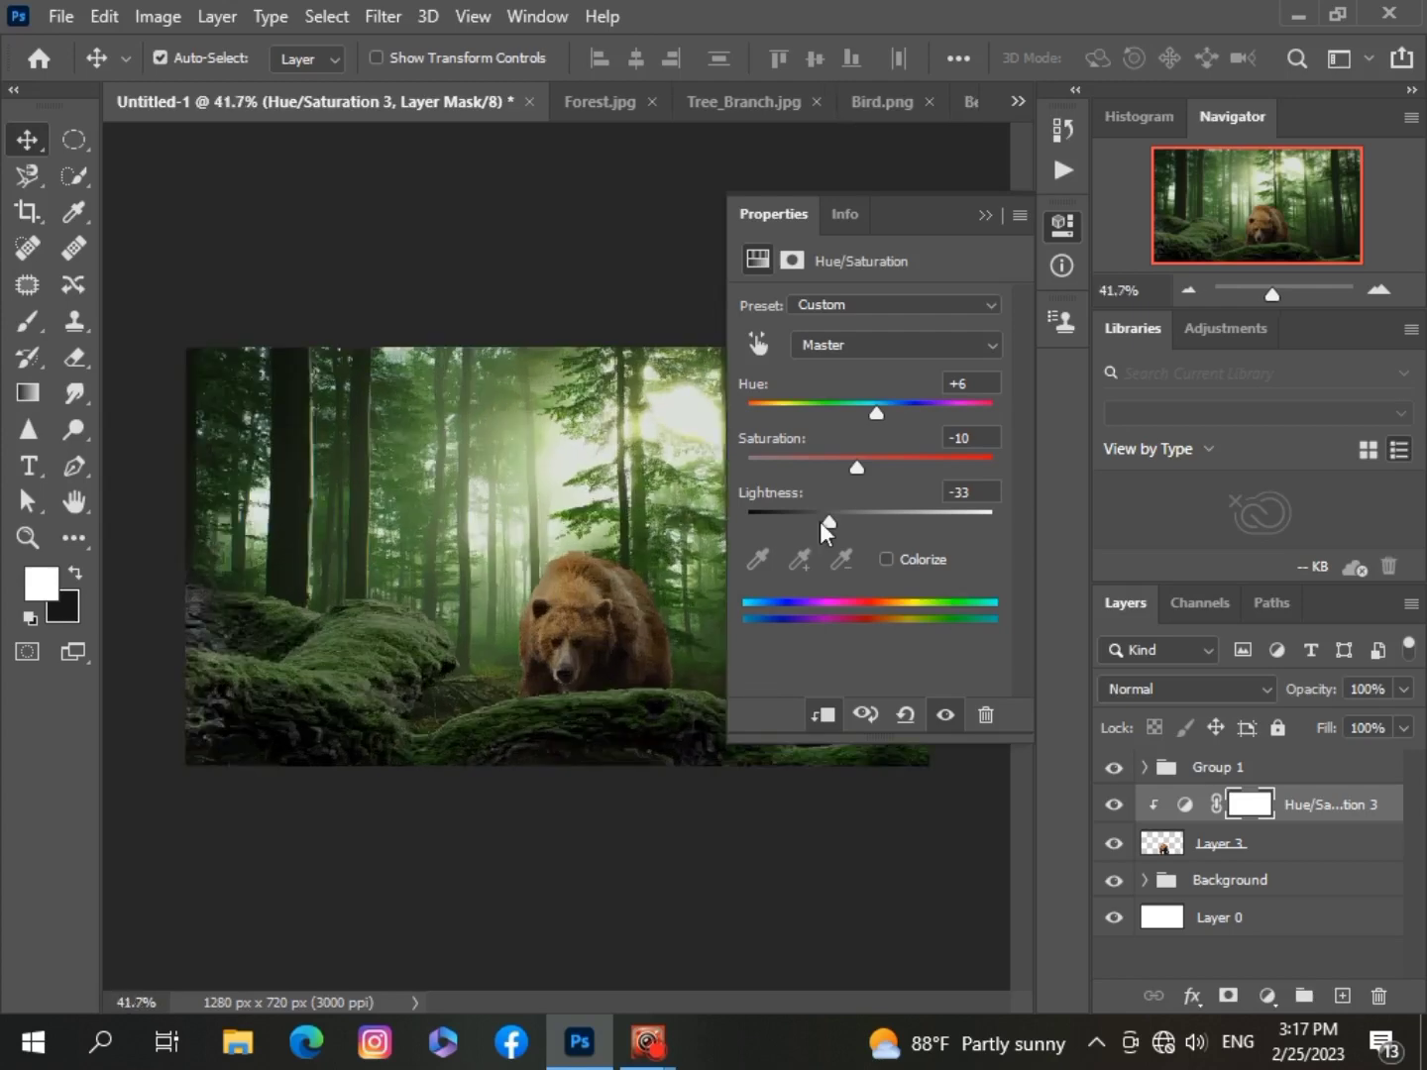
# Raise the Hue and Saturation of the bear's adjustment to give the fur a more golden tone.
pyautogui.moveTo(887, 411); pyautogui.dragTo(874, 466)
pyautogui.click(984, 216)
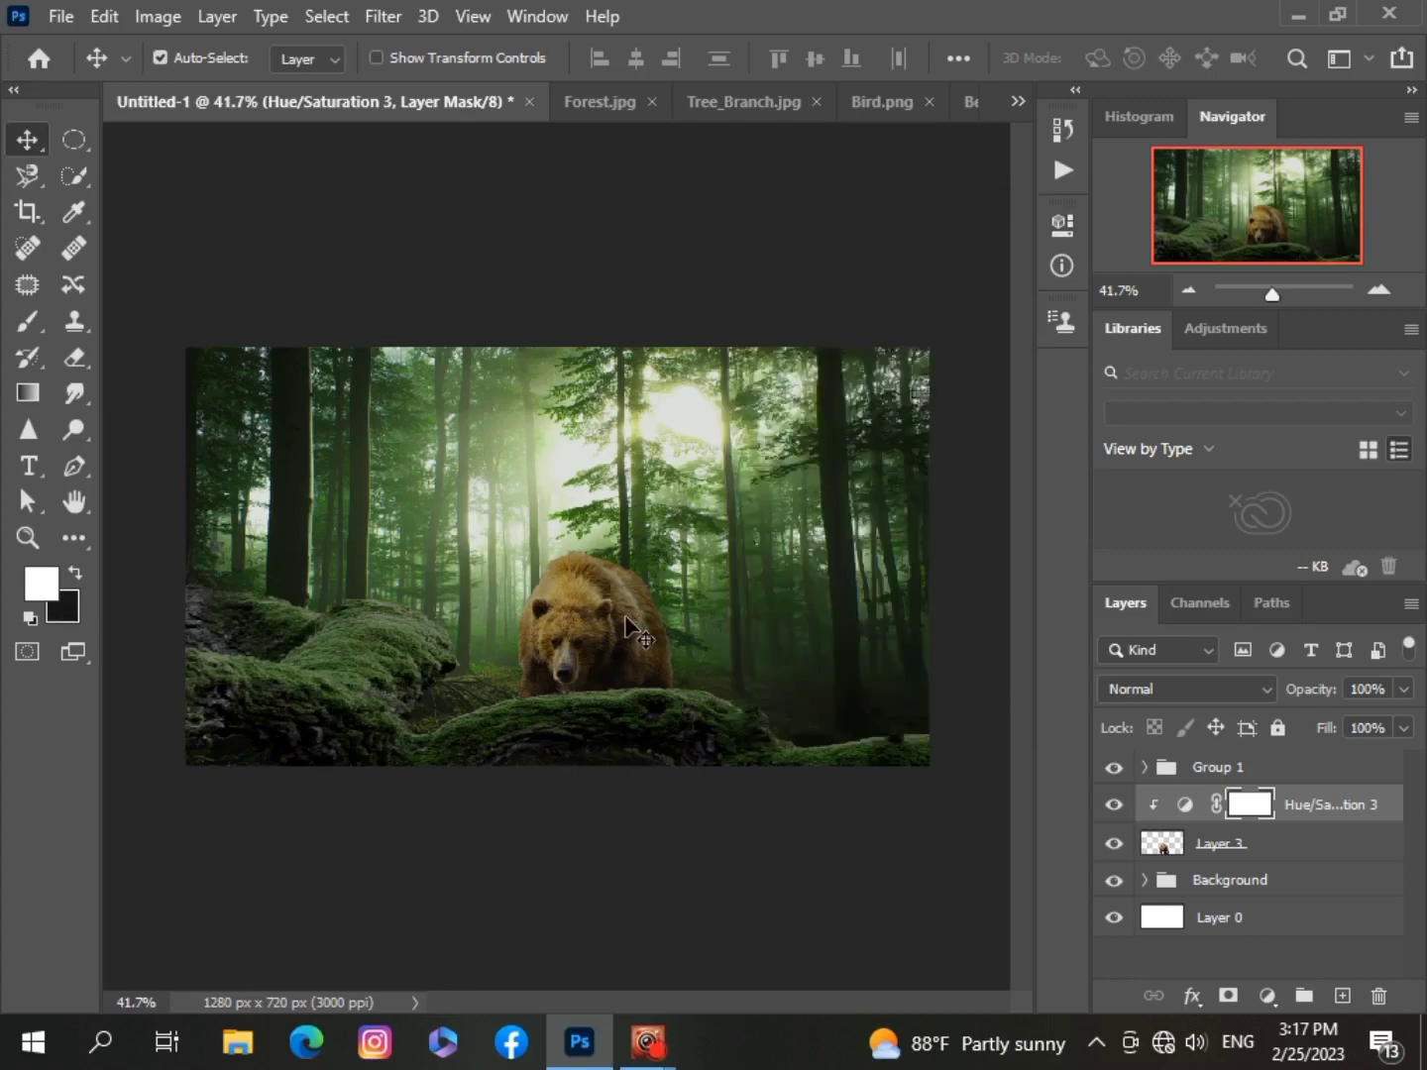
pyautogui.scroll(2, 629, 647)
pyautogui.scroll(-2, 630, 650)
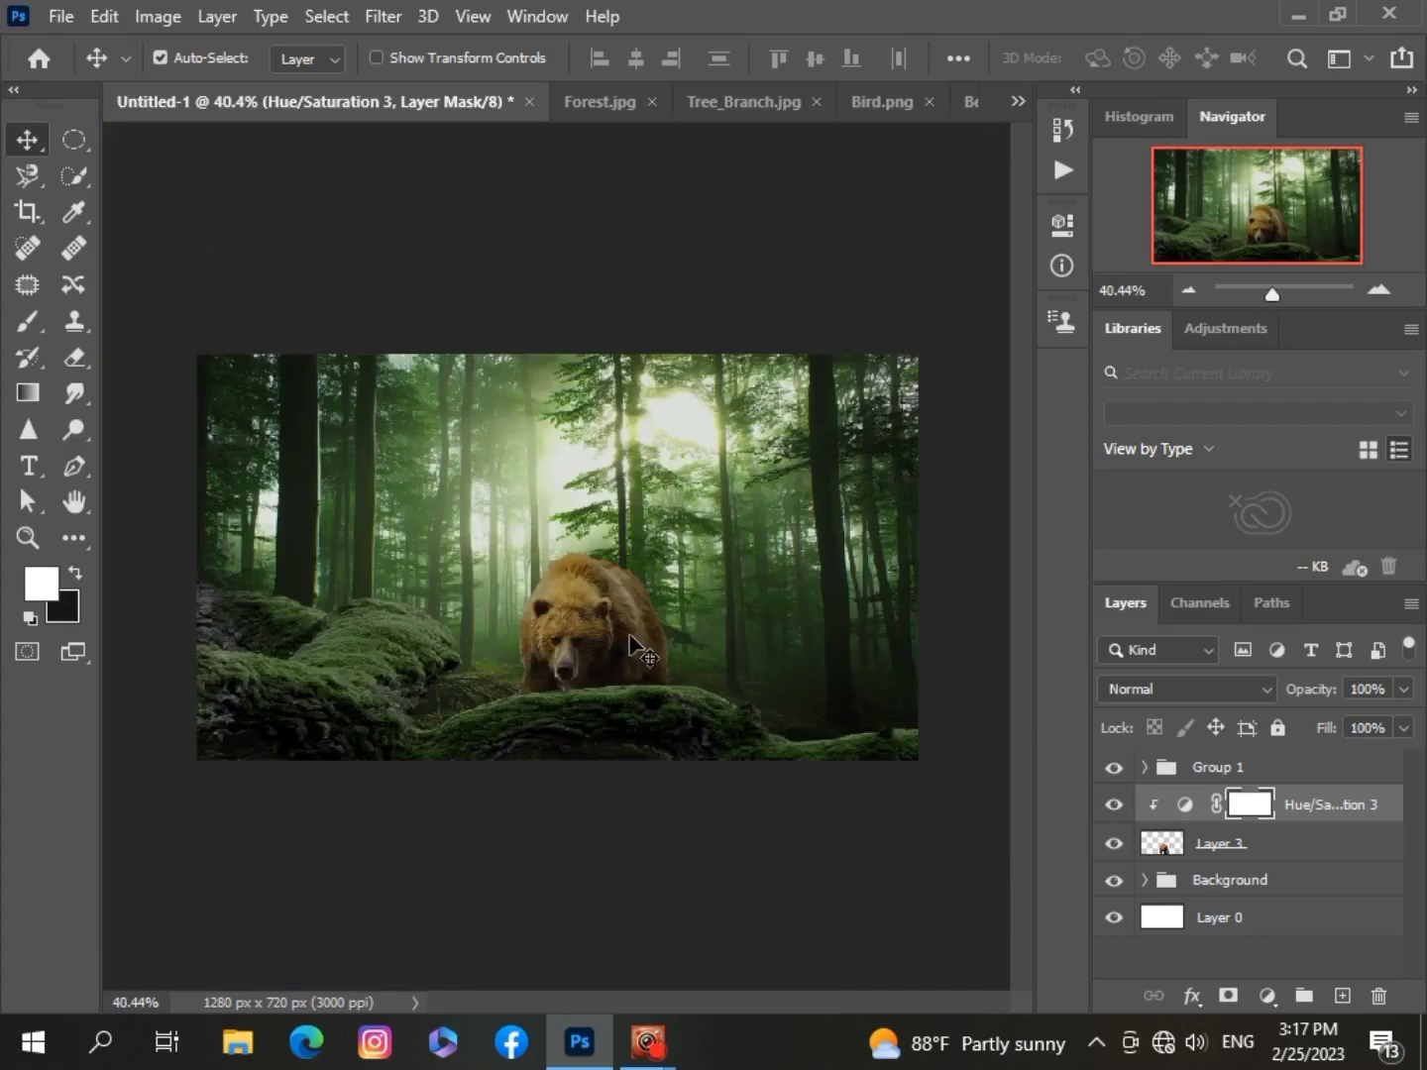
# Select the bear layer and set the Smudge tool's brush size to 3 px.
pyautogui.scroll(1, 629, 635)
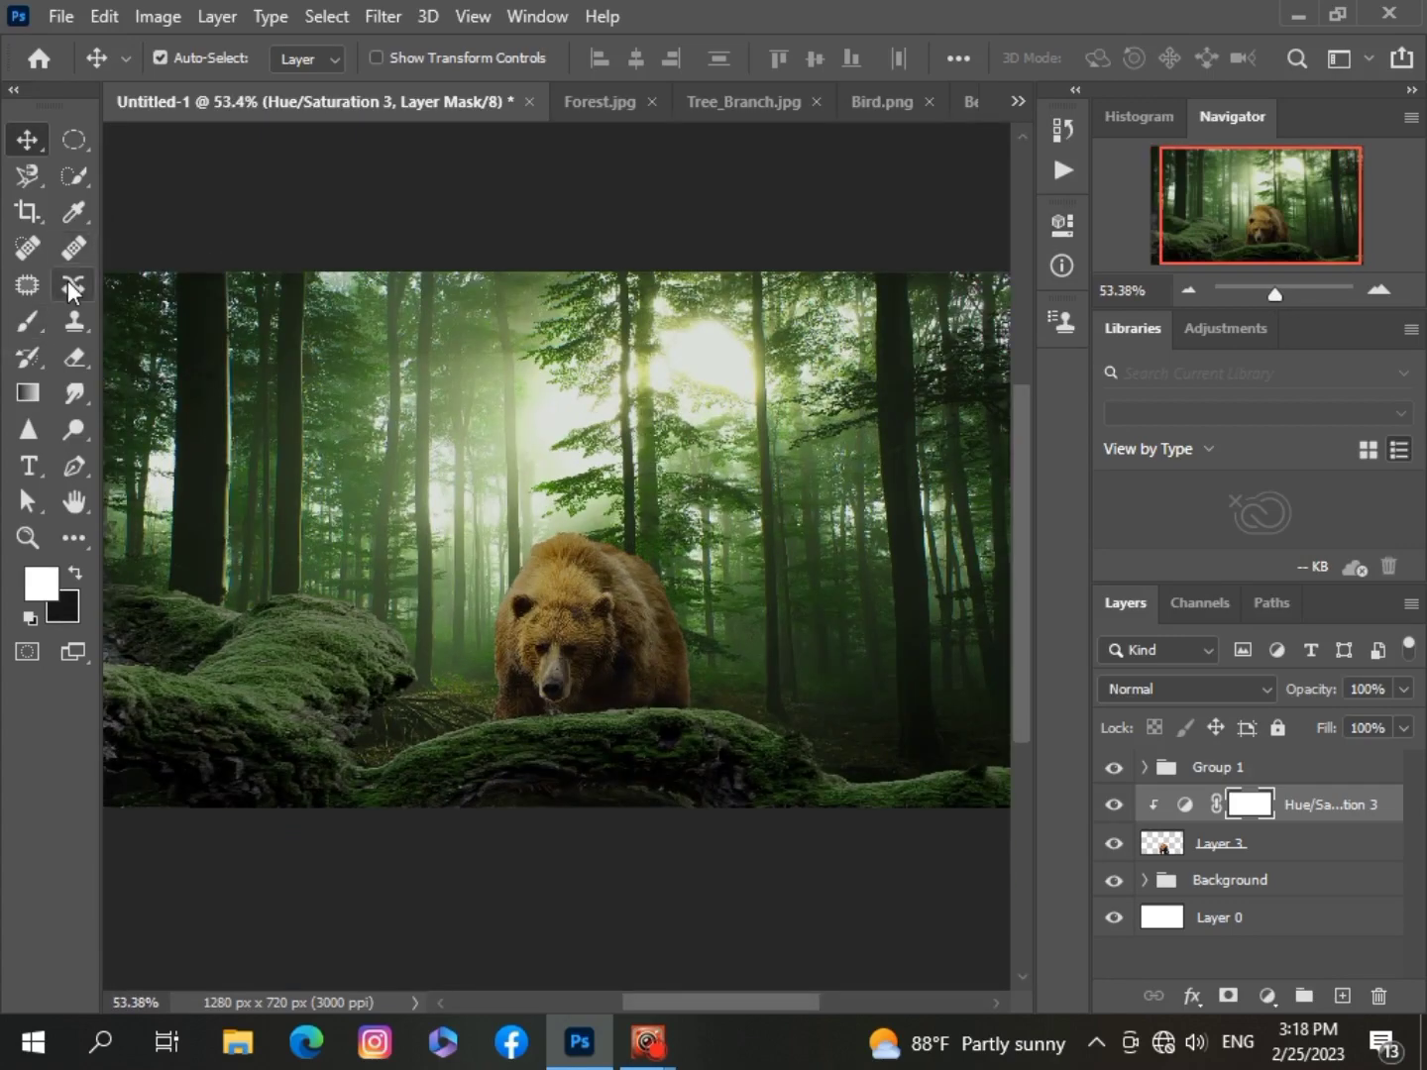
pyautogui.click(74, 394)
pyautogui.scroll(3, 743, 682)
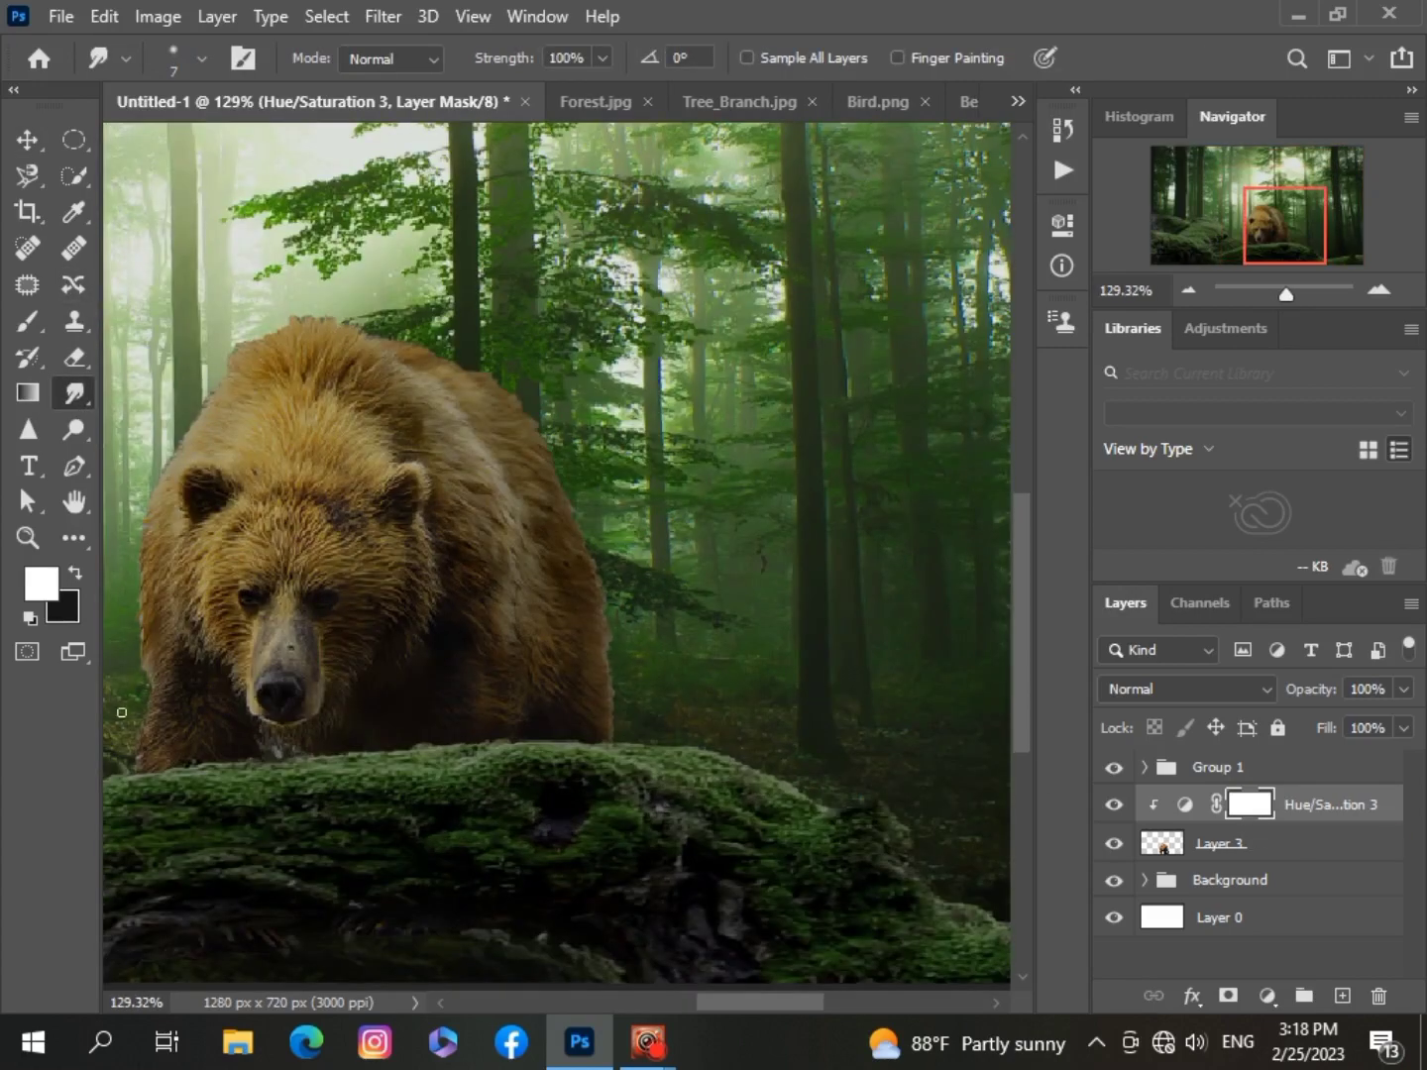
pyautogui.click(1164, 843)
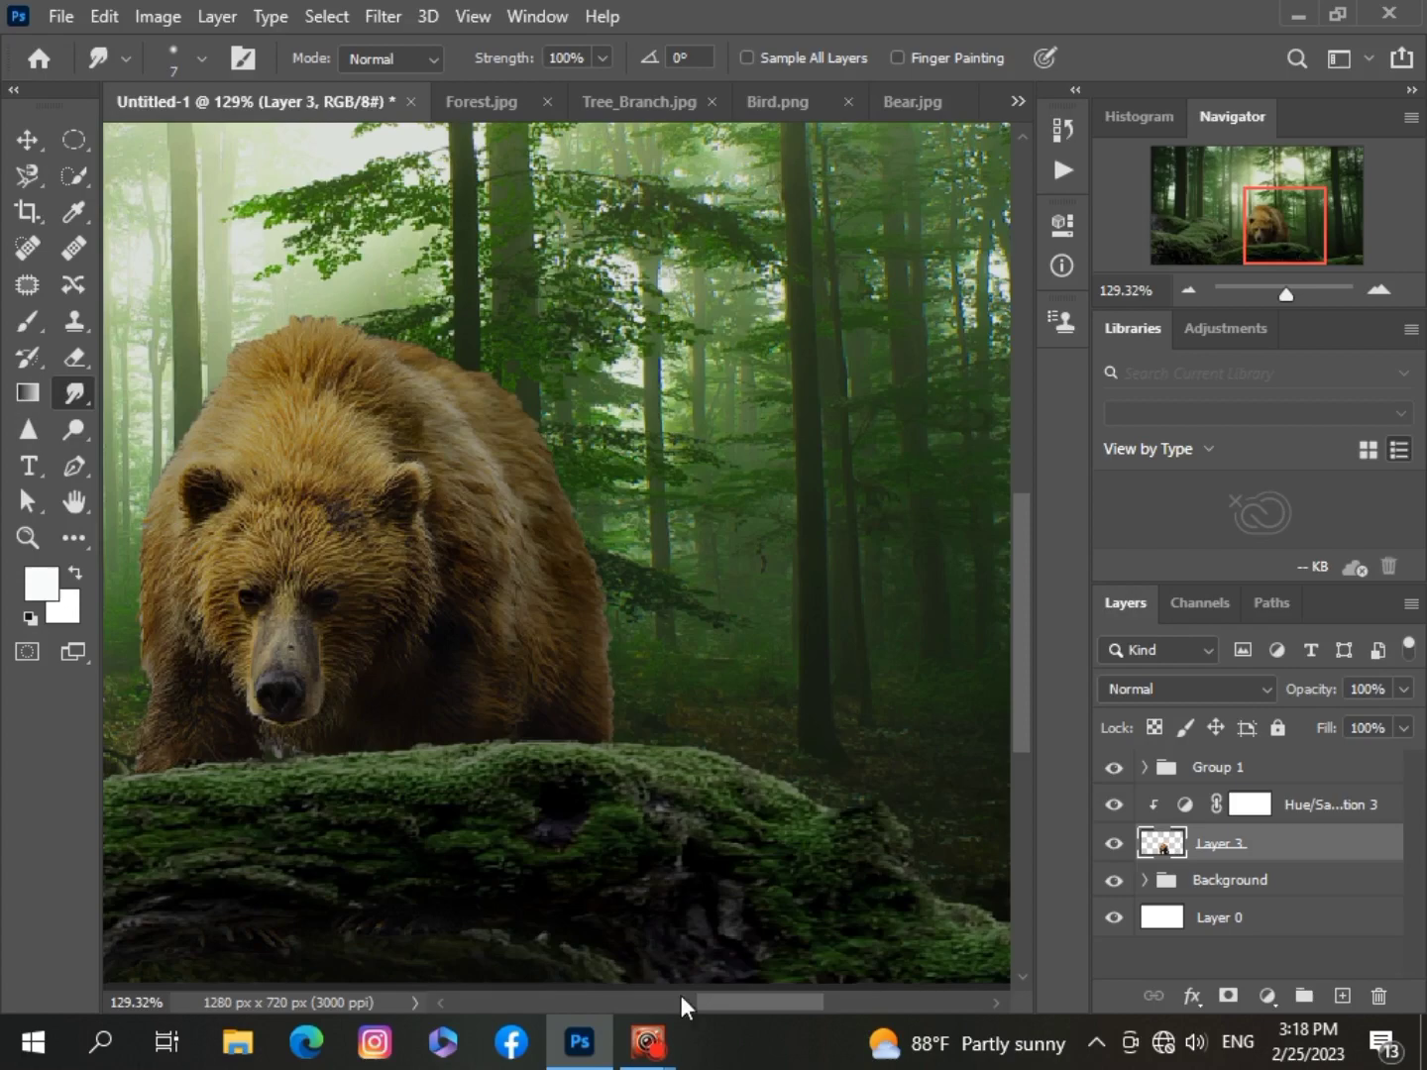
pyautogui.moveTo(787, 1003); pyautogui.dragTo(736, 1002)
pyautogui.scroll(2, 468, 706)
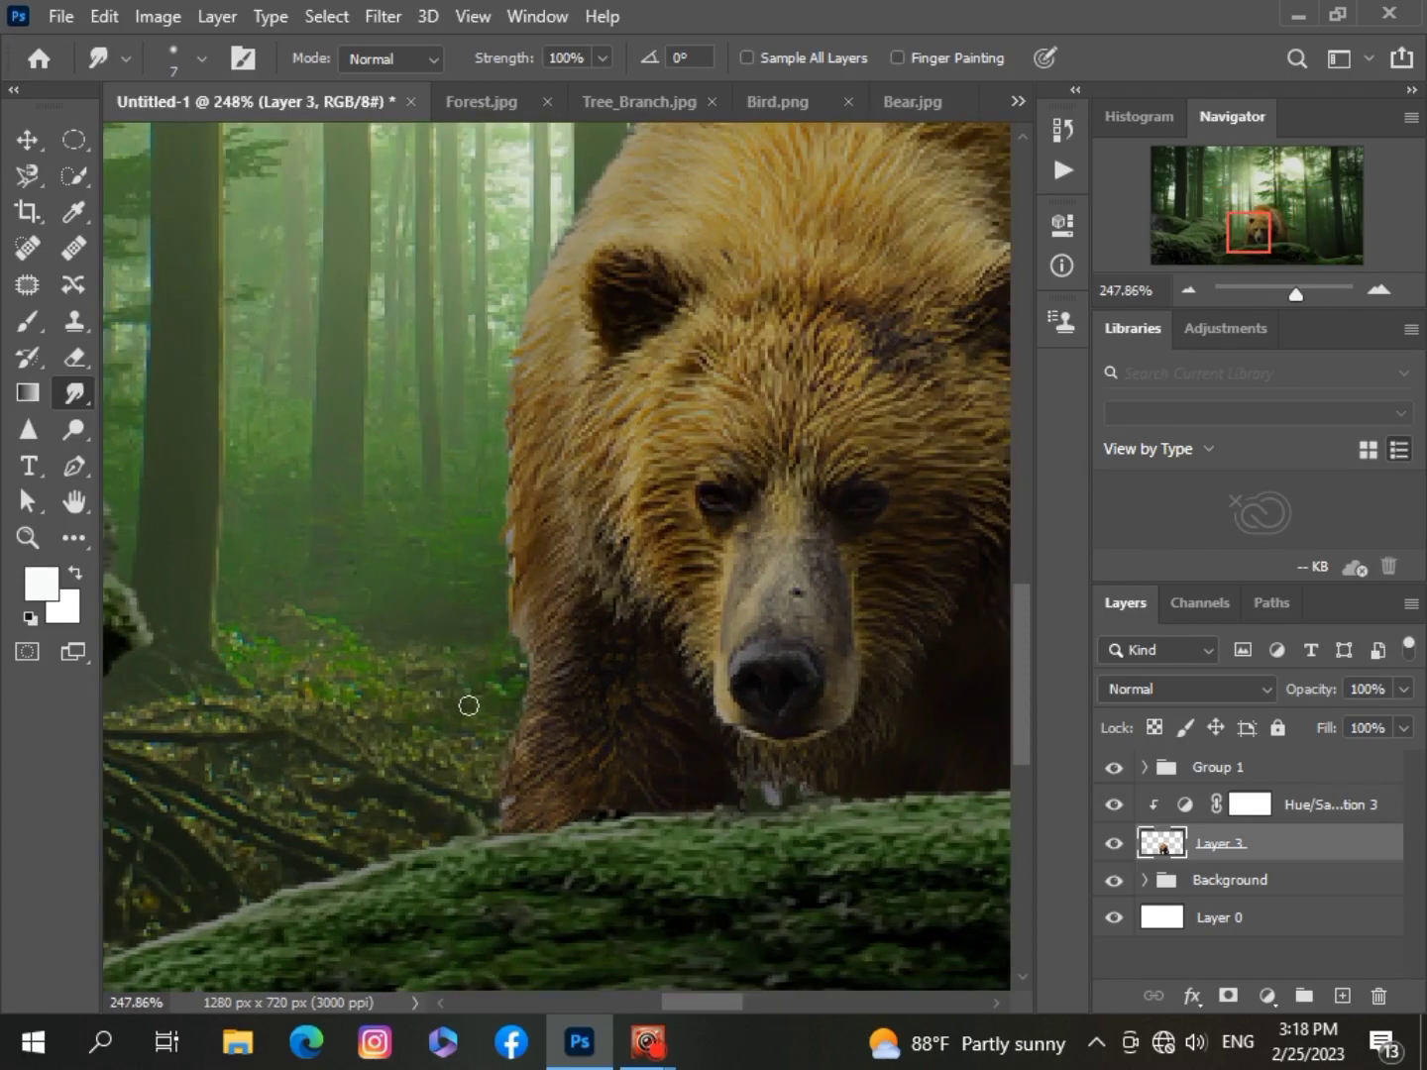
pyautogui.click(201, 58)
pyautogui.doubleClick(273, 112)
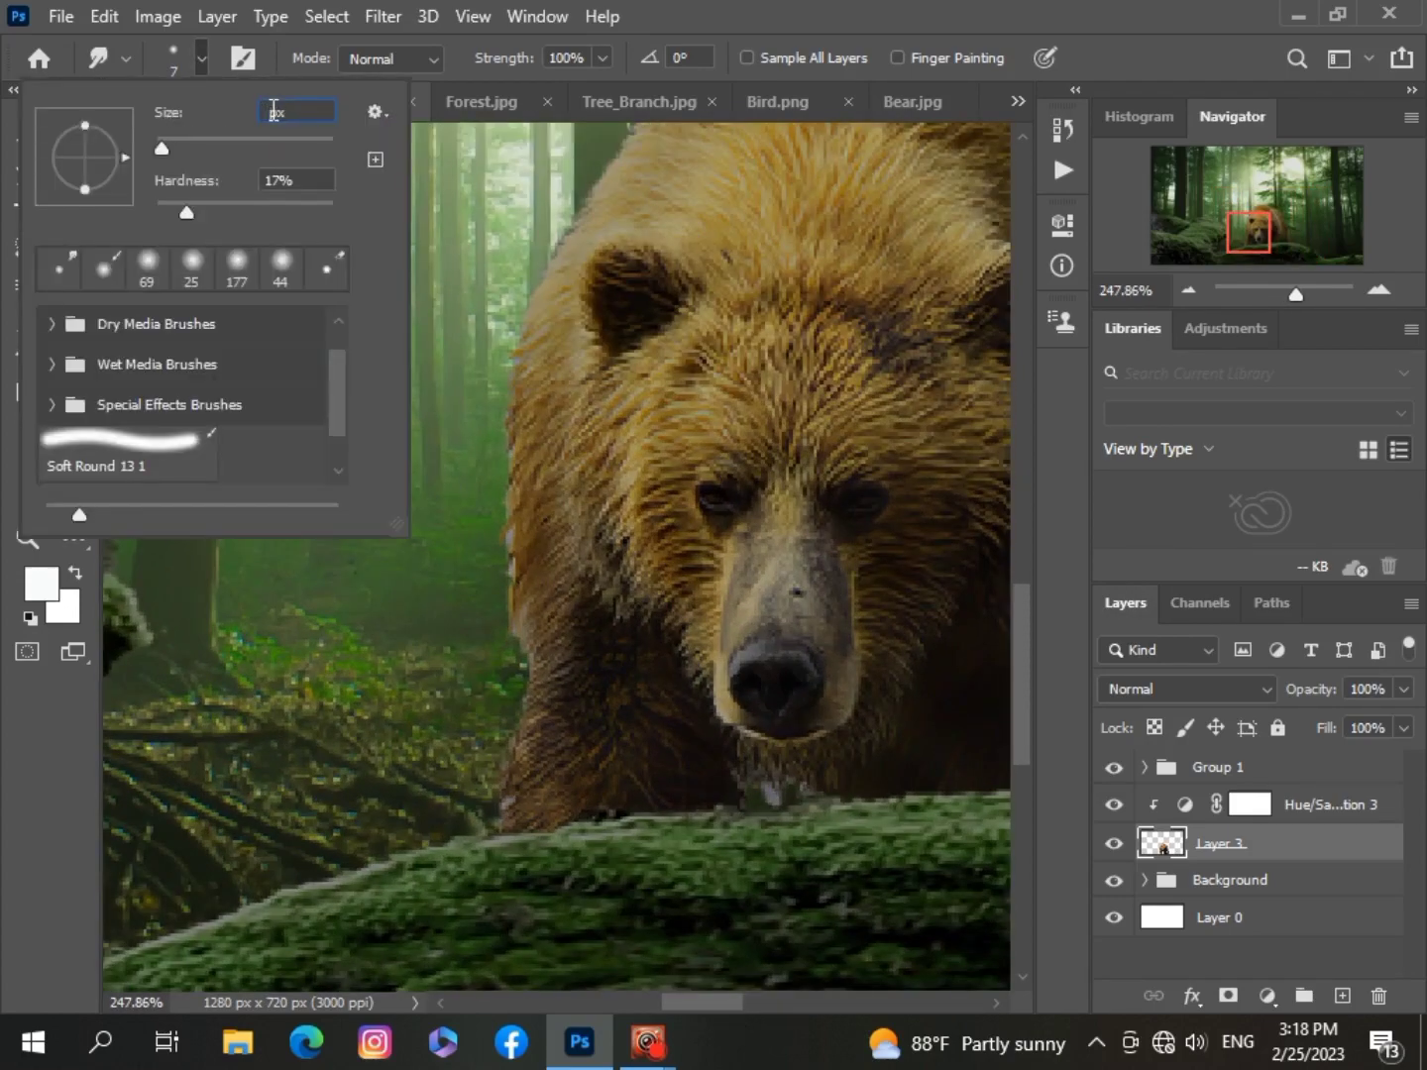
pyautogui.write('3')
pyautogui.press('Return')
# Smudge the fur outward along the bear's lower-left edge and front leg, undoing the stray stroke.
pyautogui.moveTo(506, 803); pyautogui.dragTo(492, 828)
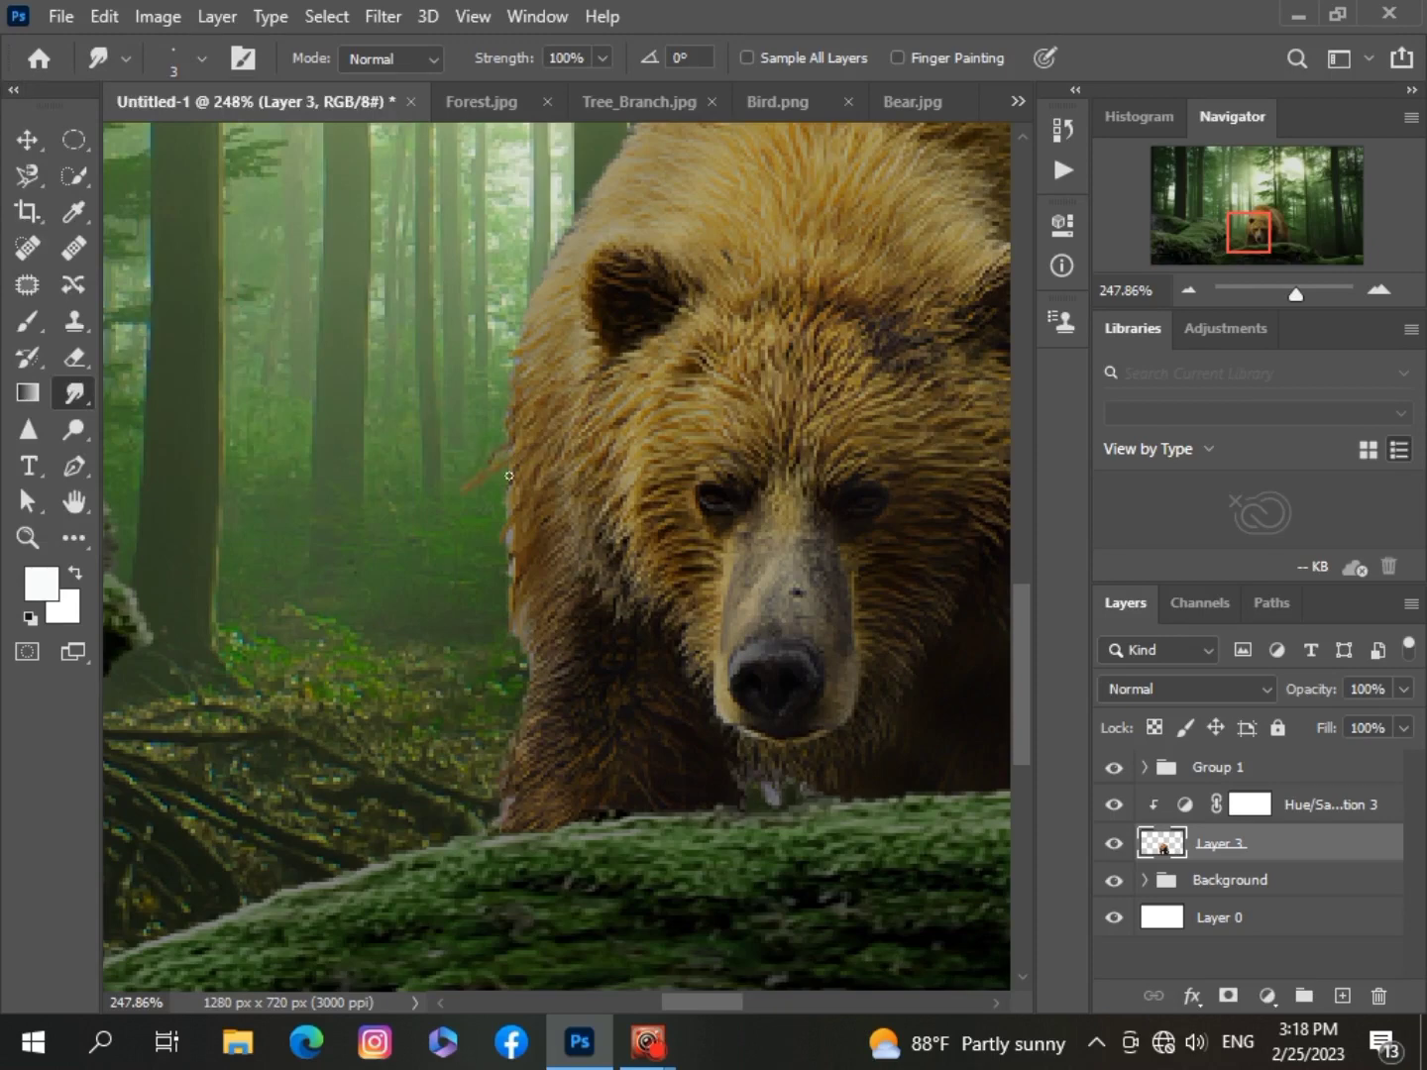
pyautogui.hotkey('ctrl', 'z')
pyautogui.scroll(-5, 518, 520)
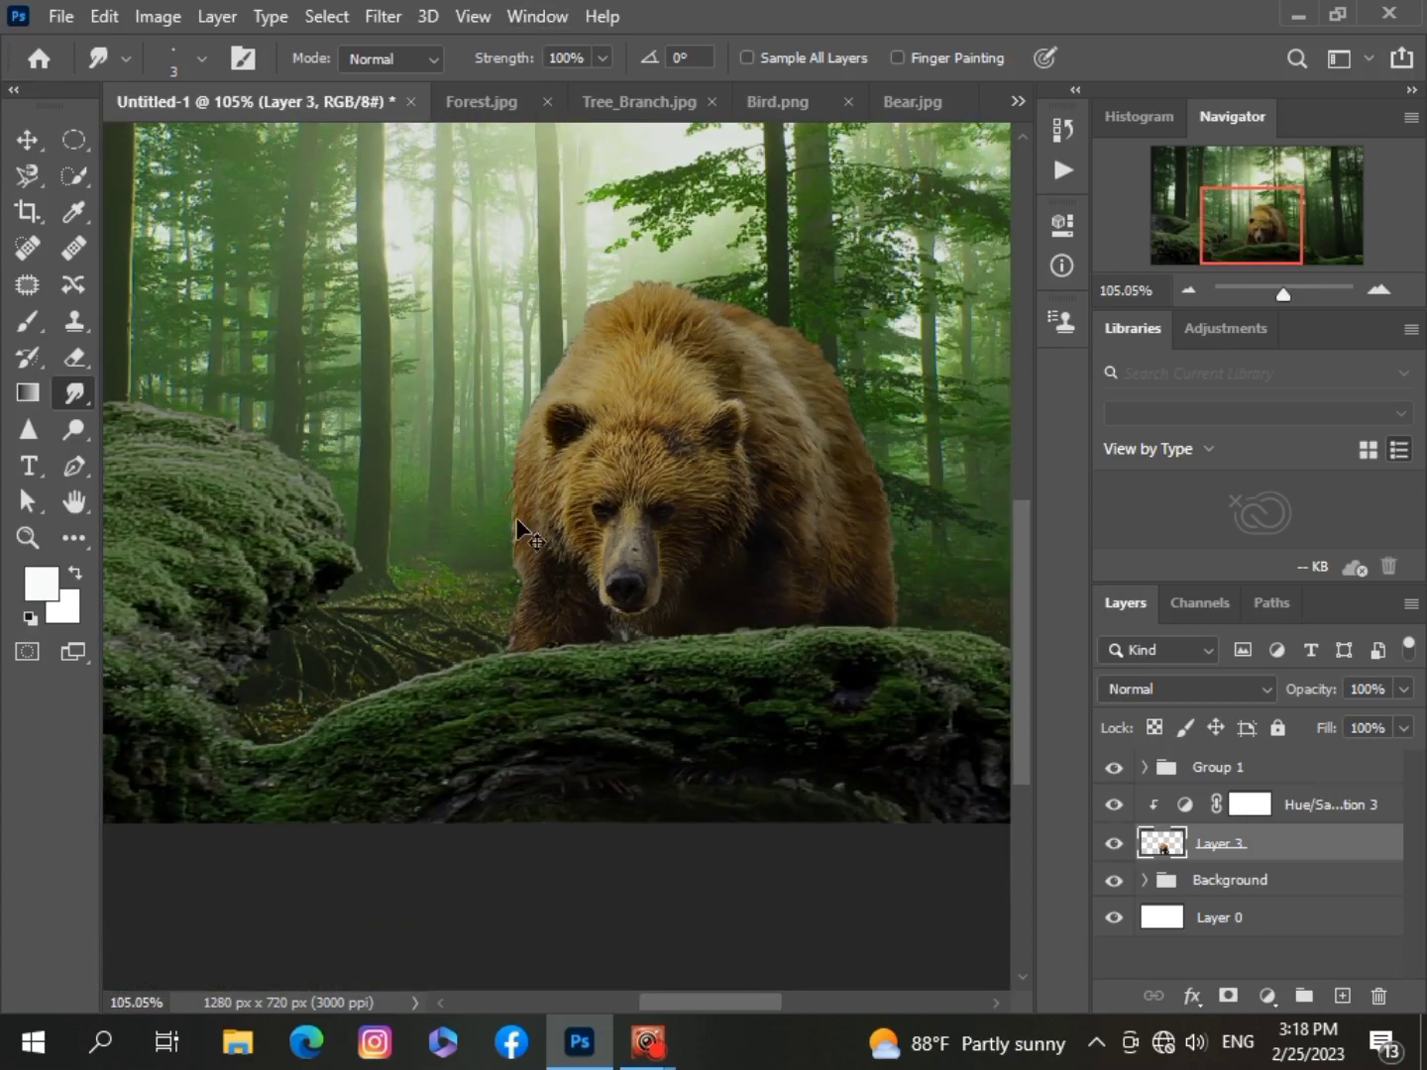
pyautogui.scroll(3, 525, 495)
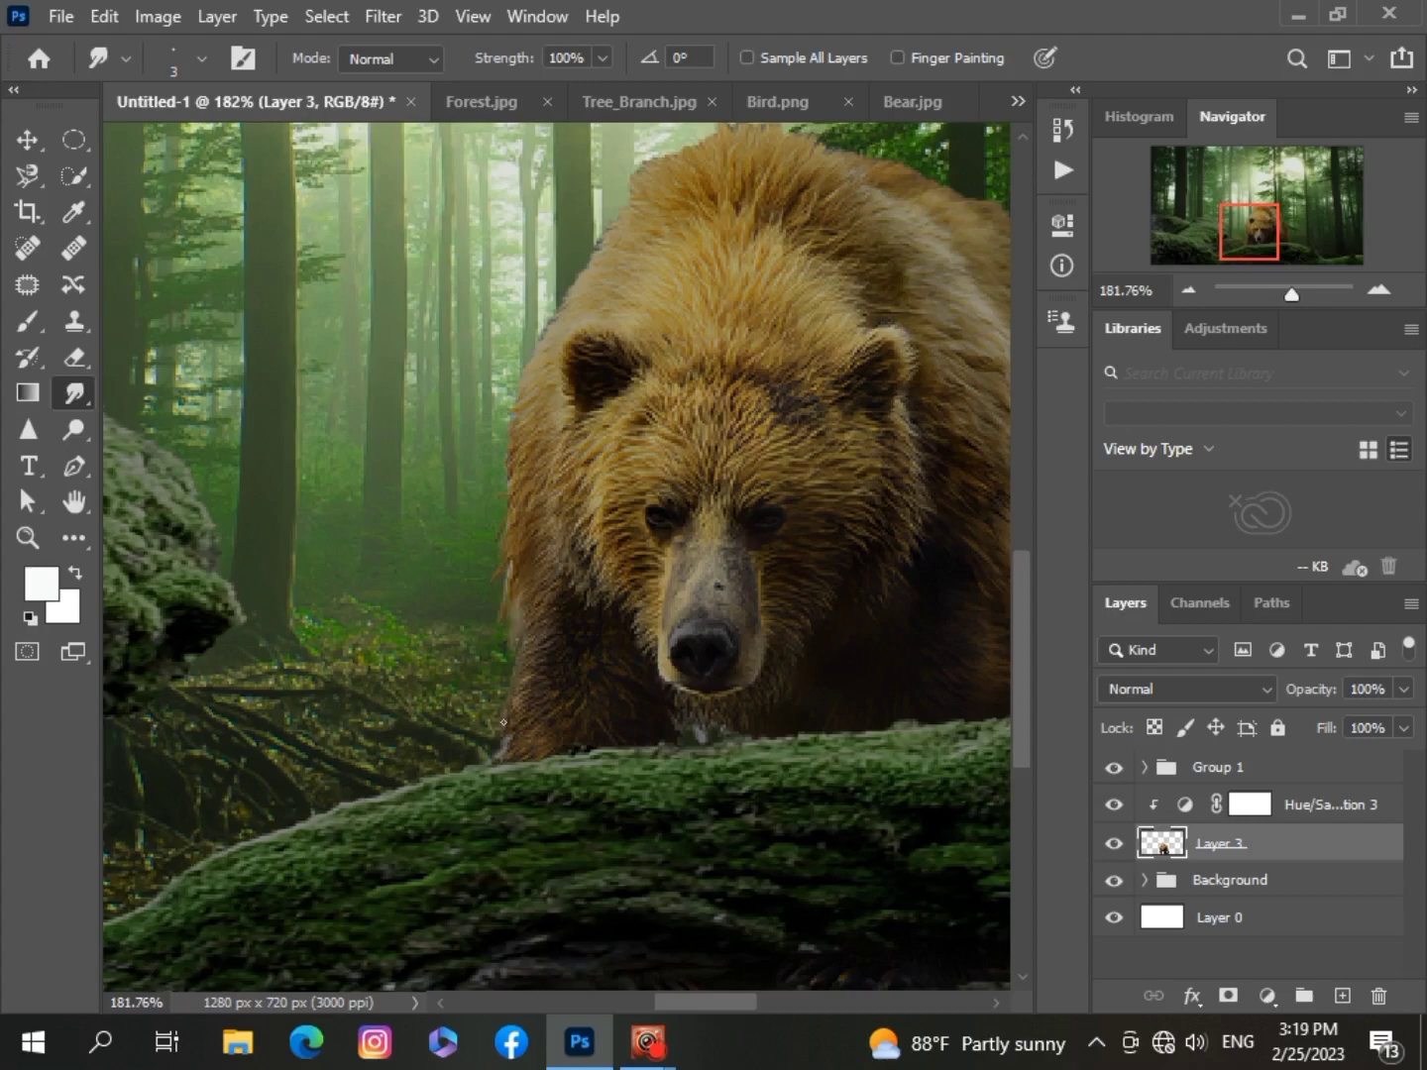
pyautogui.scroll(-5, 505, 743)
pyautogui.scroll(1, 501, 728)
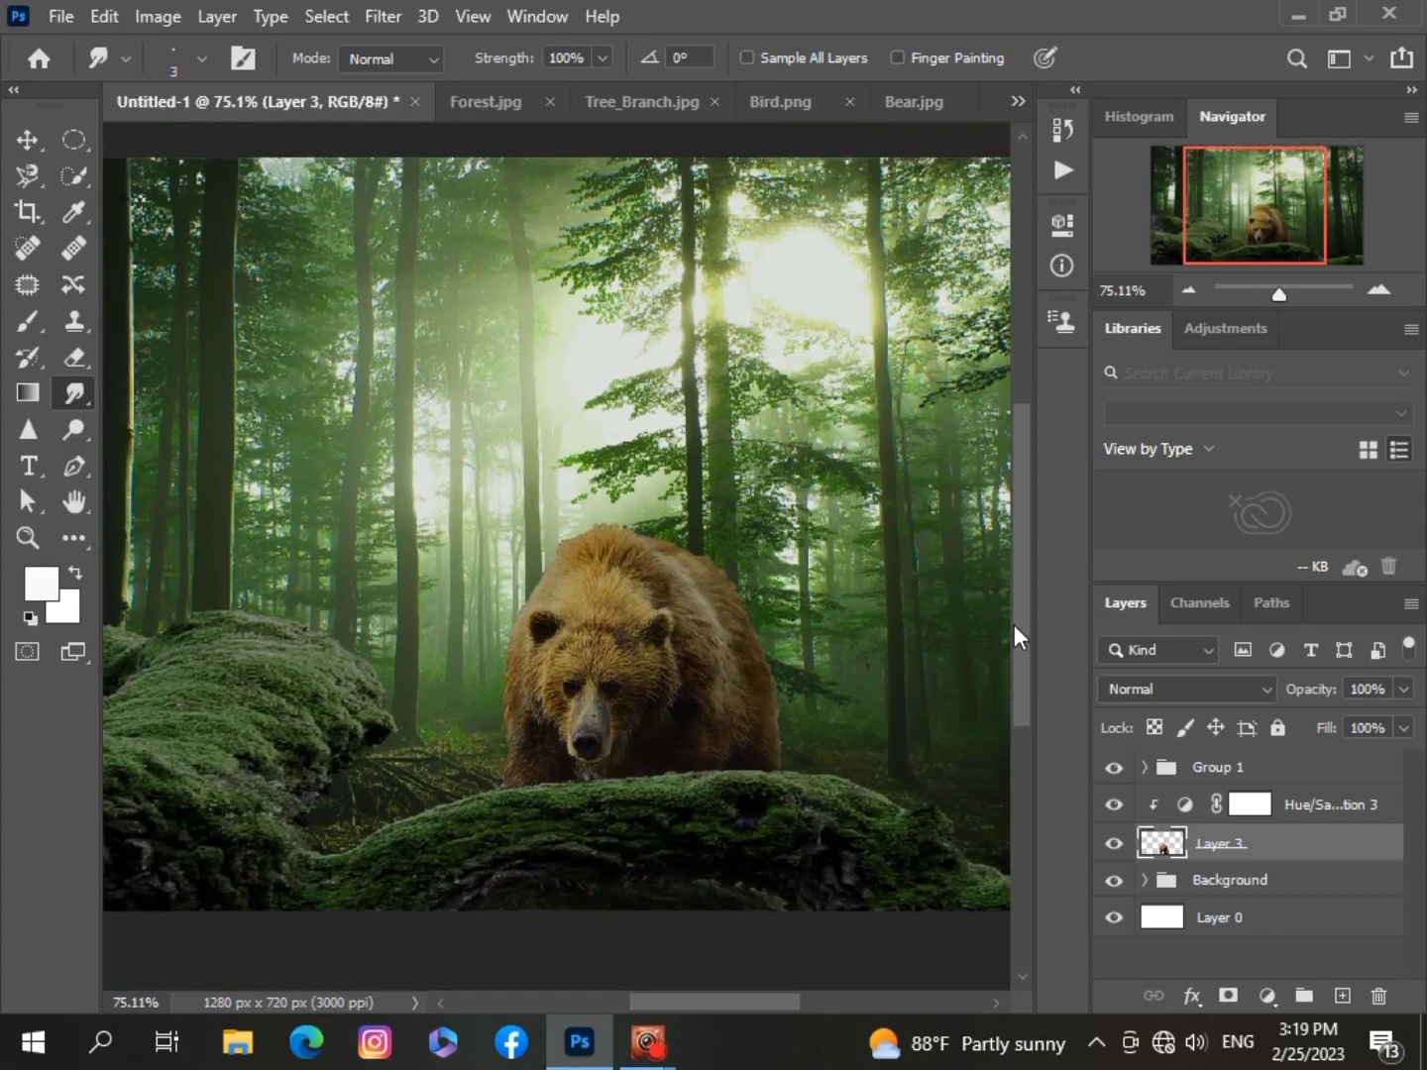
# Smudge the fur outward along the bear's left shoulder, from above the ear toward the hump.
pyautogui.scroll(4, 421, 706)
pyautogui.moveTo(748, 1004); pyautogui.dragTo(718, 1011)
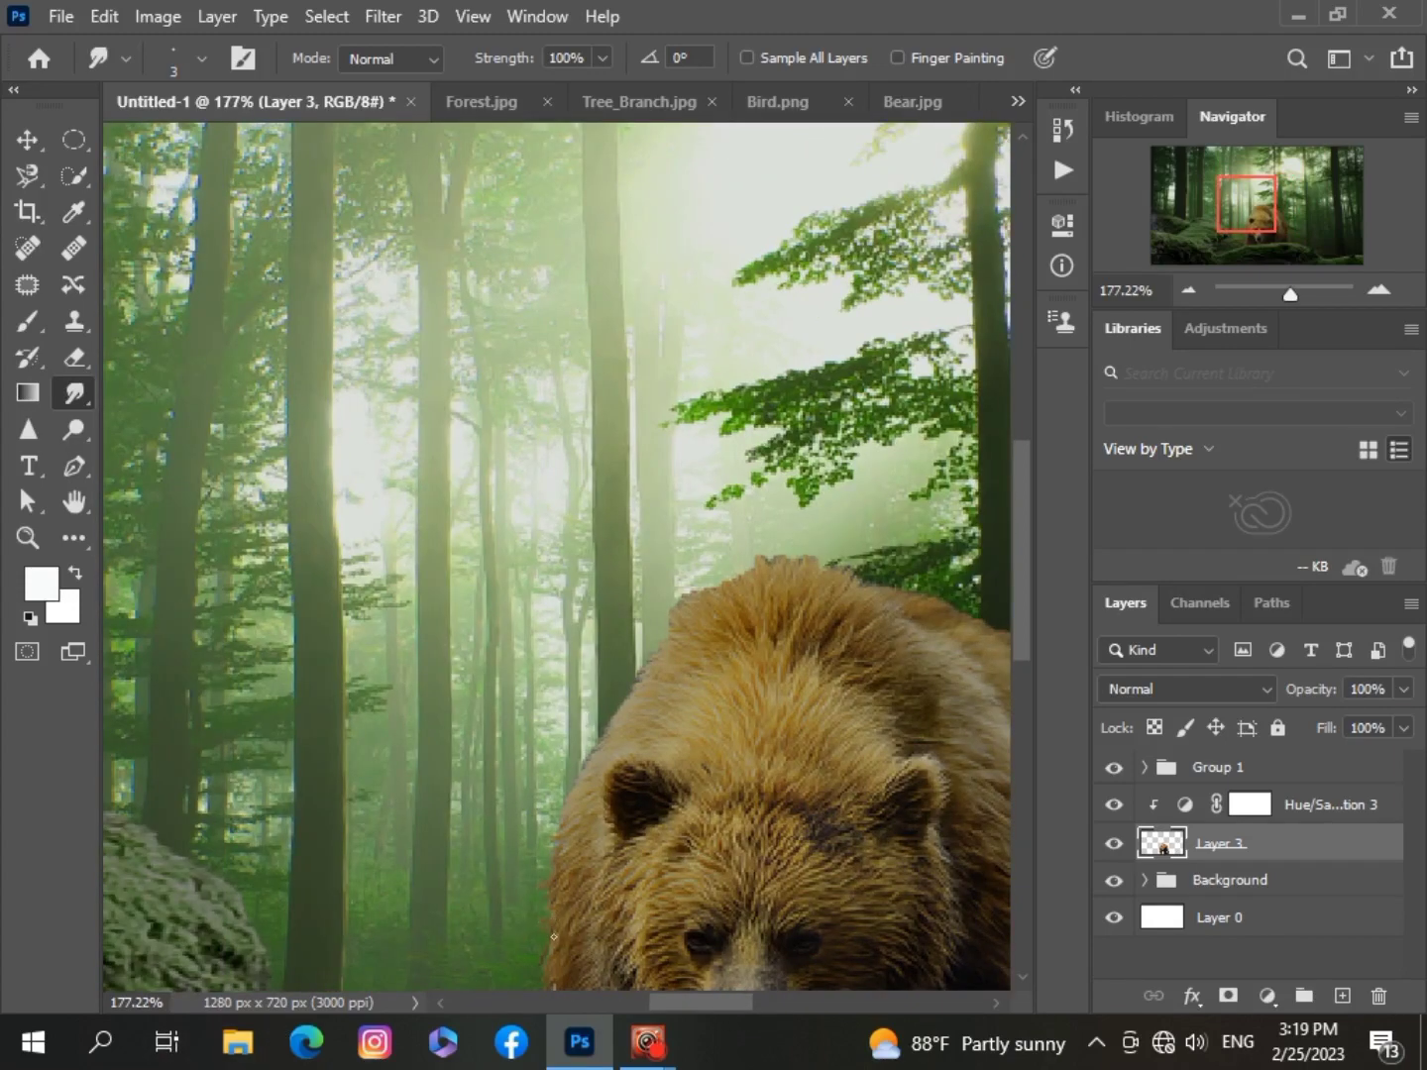
pyautogui.moveTo(1018, 647)
pyautogui.mouseDown()
pyautogui.moveTo(1017, 683)
pyautogui.moveTo(1030, 637)
pyautogui.mouseUp()
pyautogui.scroll(2, 562, 893)
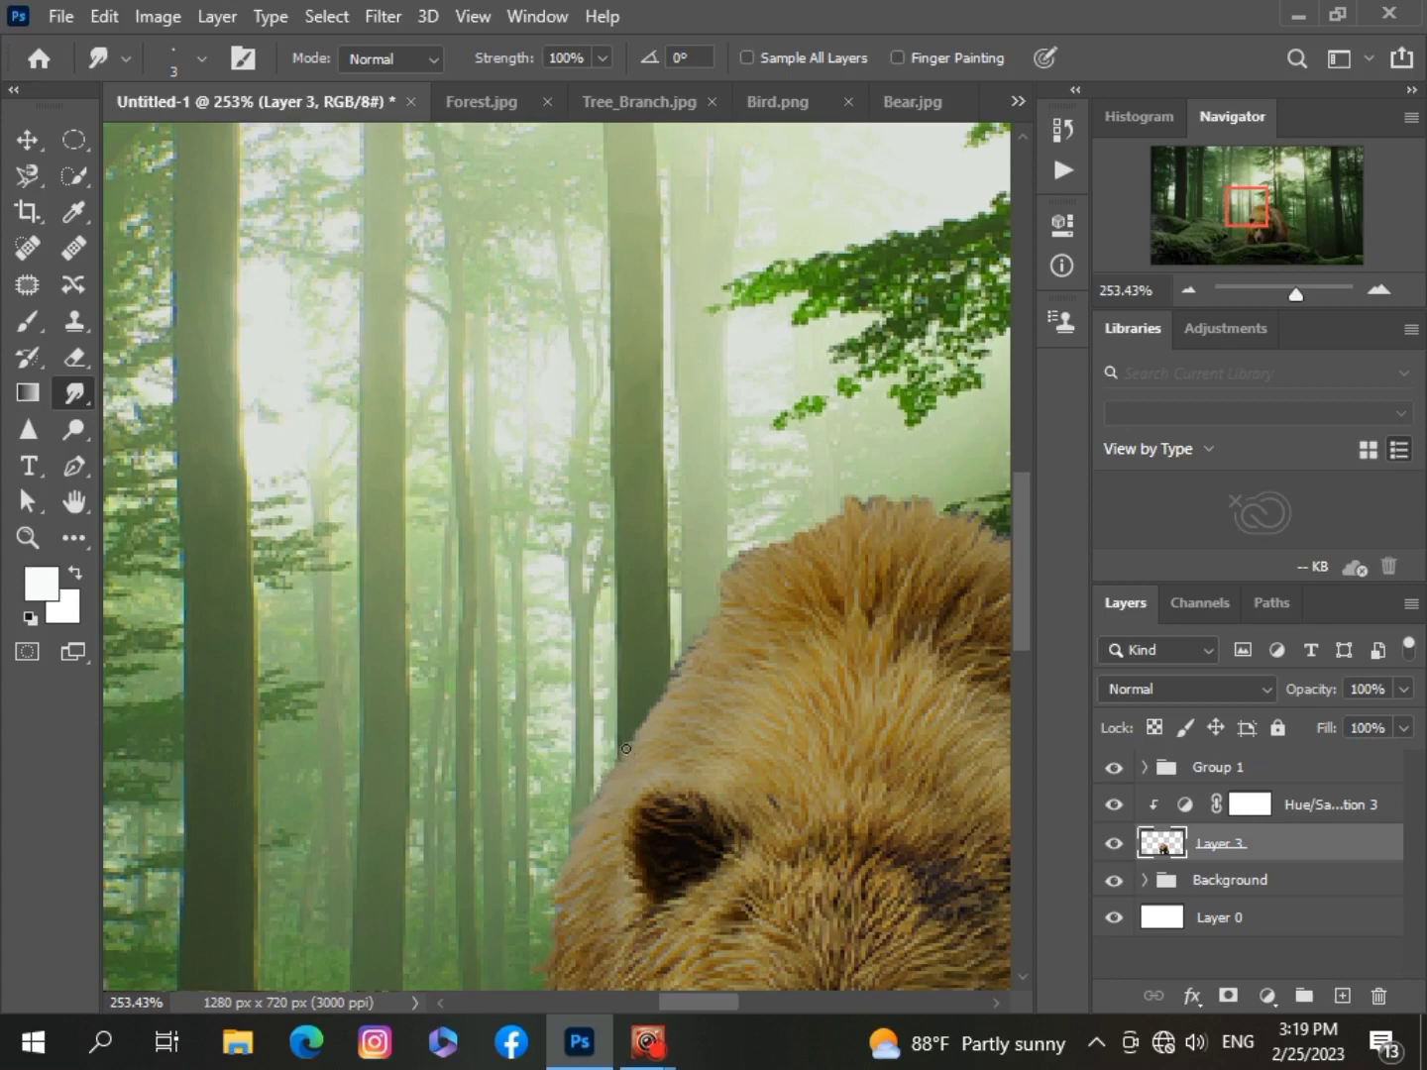
pyautogui.moveTo(638, 745); pyautogui.dragTo(669, 662)
pyautogui.moveTo(727, 580); pyautogui.dragTo(725, 549)
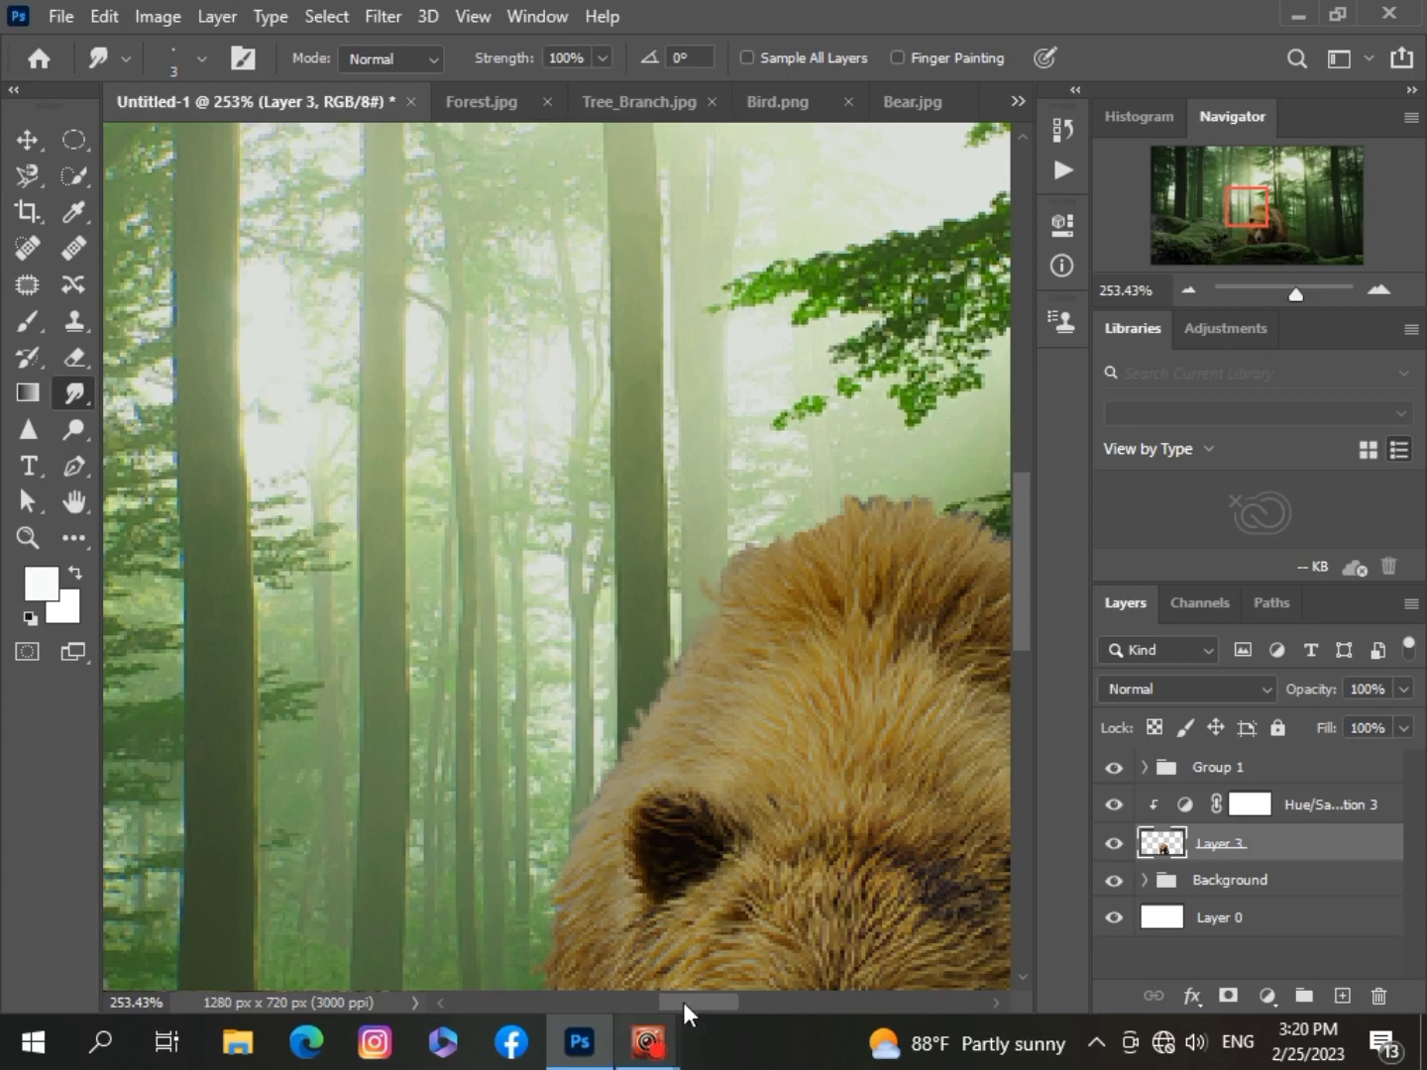
# Smudge fur strands outward across the top of the bear's hump.
pyautogui.moveTo(685, 1004); pyautogui.dragTo(727, 1003)
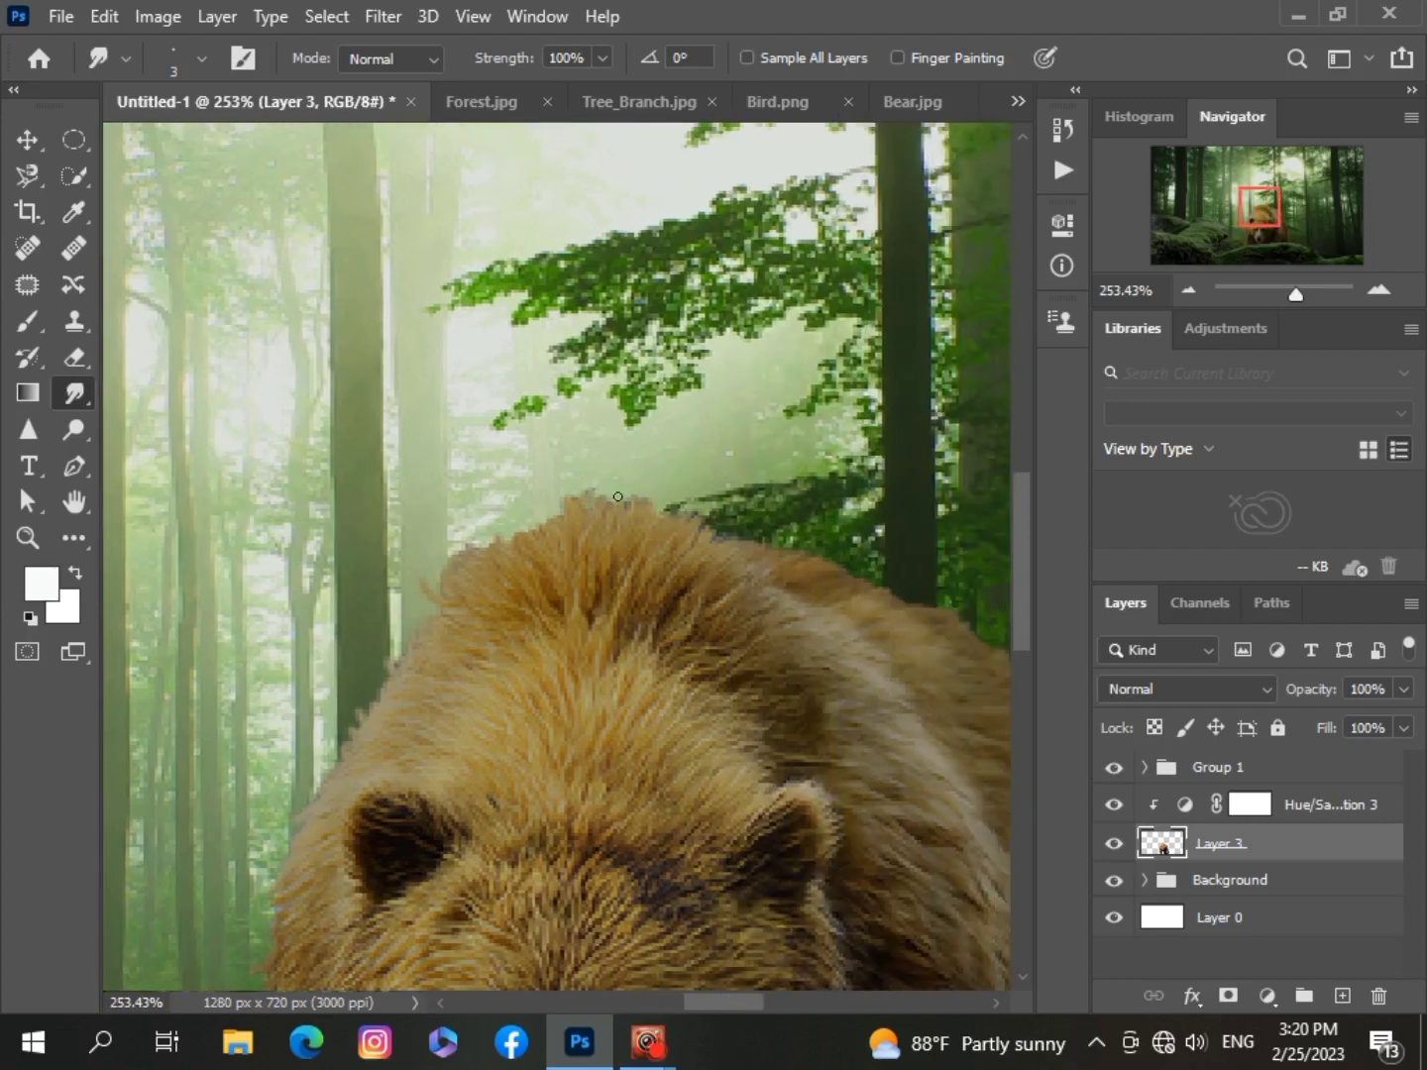
pyautogui.moveTo(618, 497)
pyautogui.mouseDown()
pyautogui.moveTo(667, 524)
pyautogui.moveTo(720, 530)
pyautogui.mouseUp()
pyautogui.hotkey('ctrl', '0')
# Smudge the fur edge along the upper right of the bear's back, where it meets the tree trunks.
pyautogui.scroll(5, 717, 547)
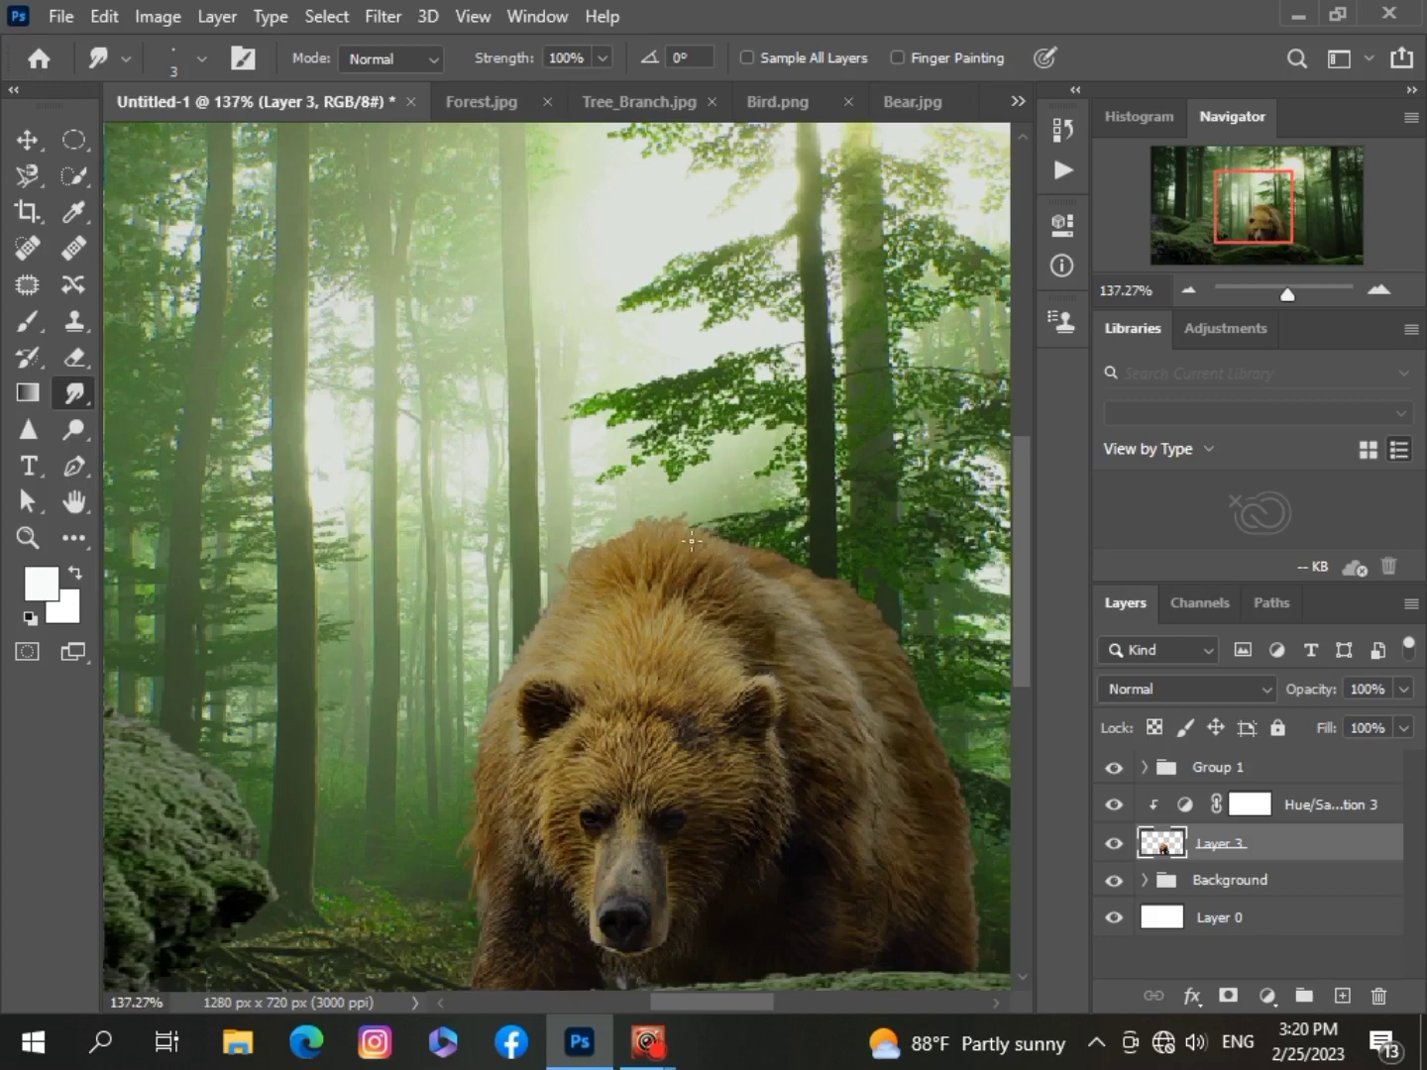
pyautogui.scroll(3, 717, 538)
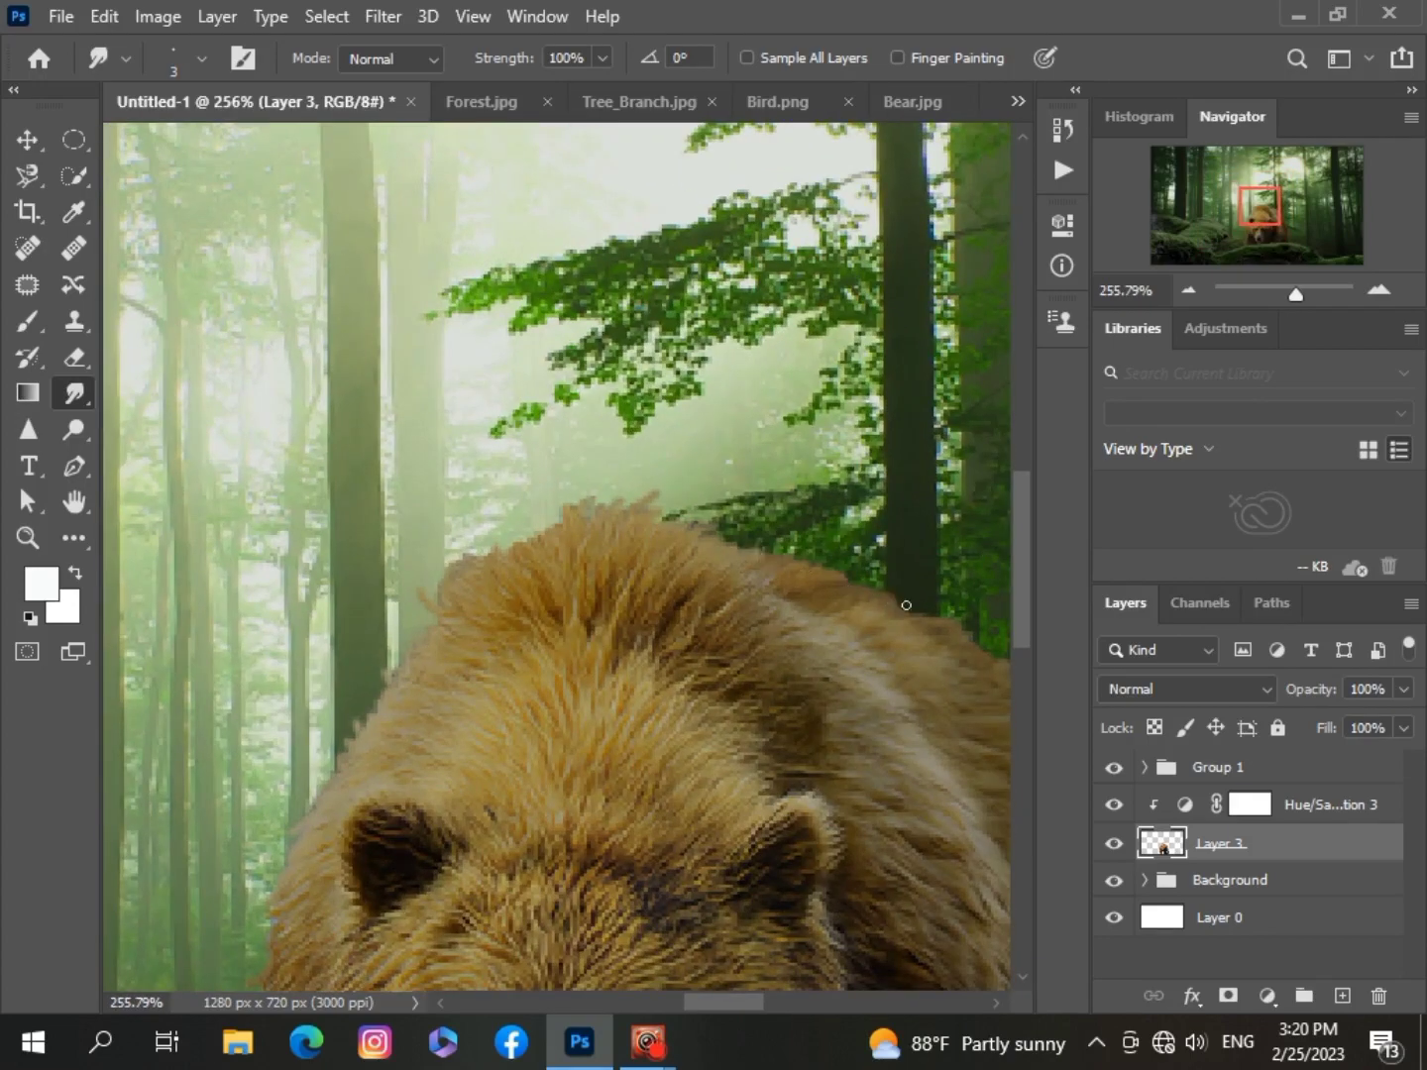
pyautogui.moveTo(746, 1000); pyautogui.dragTo(773, 1004)
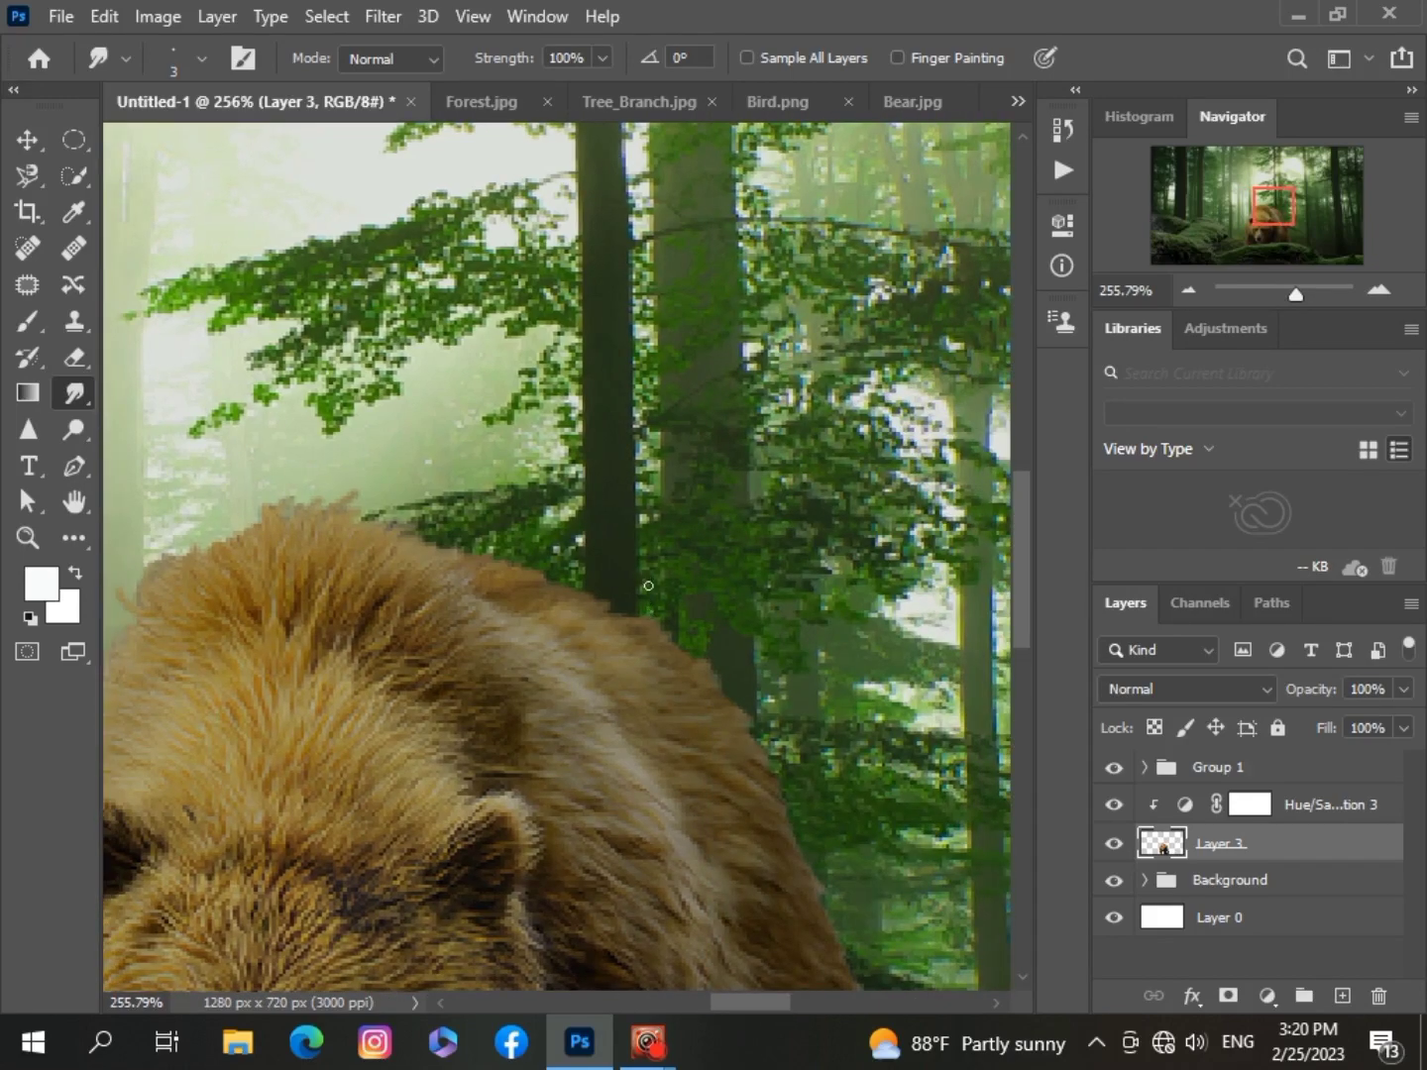
pyautogui.moveTo(674, 638)
pyautogui.mouseDown()
pyautogui.moveTo(749, 693)
pyautogui.moveTo(746, 710)
pyautogui.mouseUp()
pyautogui.moveTo(737, 727); pyautogui.dragTo(762, 740)
# Smudge the fur edge down the bear's right flank toward the mossy branch.
pyautogui.moveTo(1023, 647); pyautogui.dragTo(1023, 691)
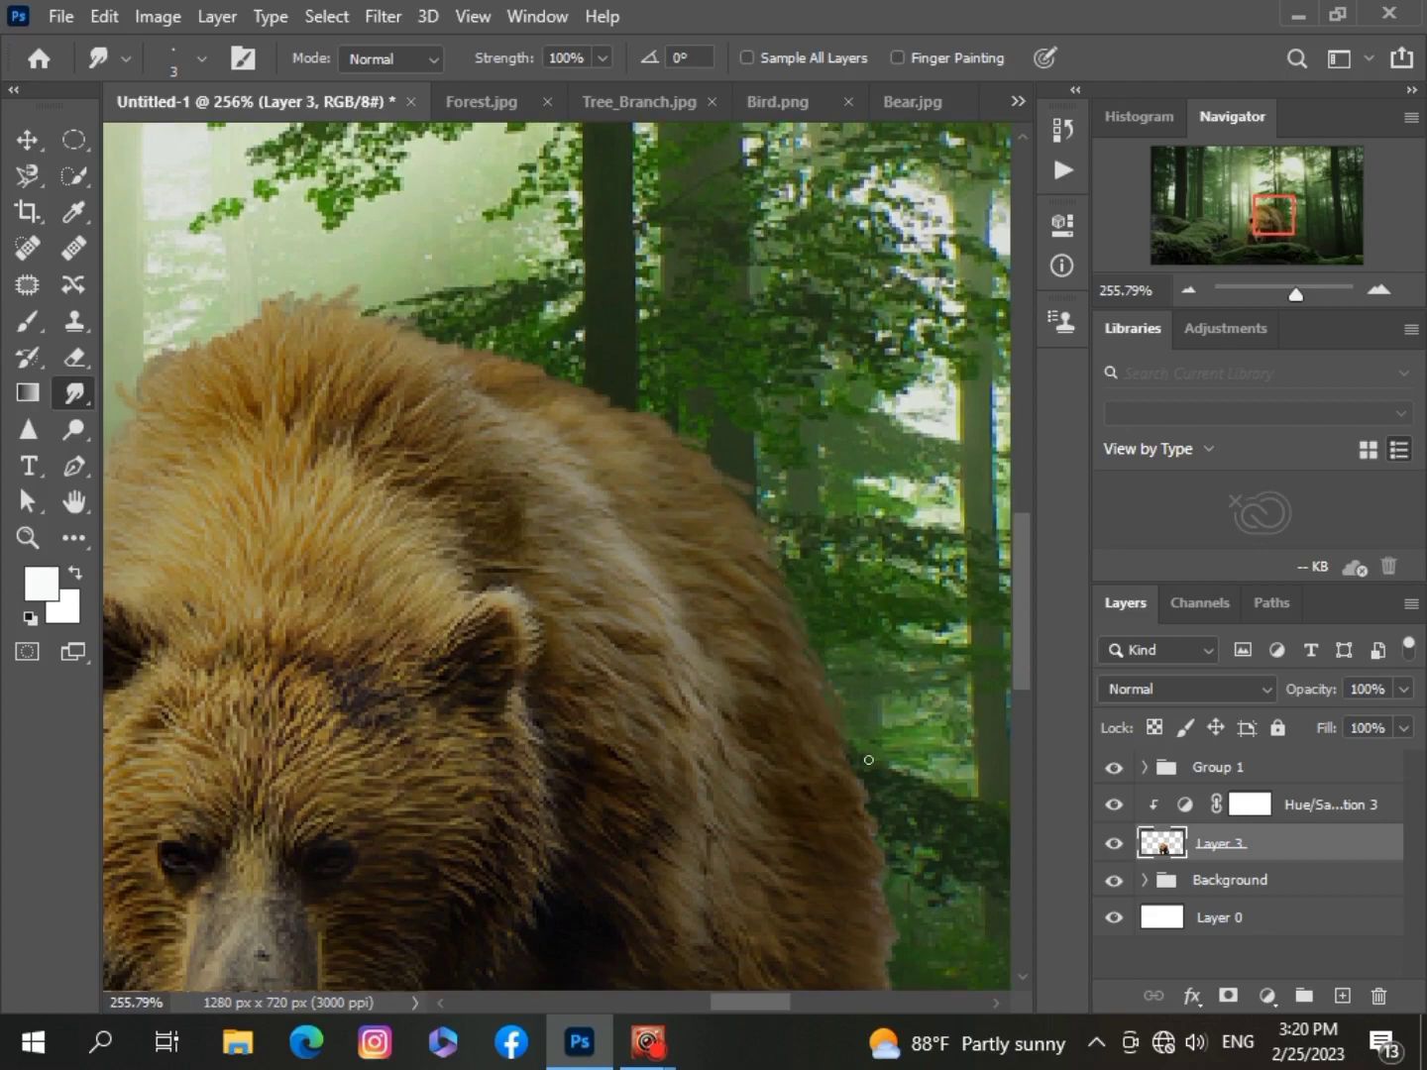
pyautogui.moveTo(1025, 684); pyautogui.dragTo(1030, 725)
pyautogui.moveTo(867, 587); pyautogui.dragTo(882, 621)
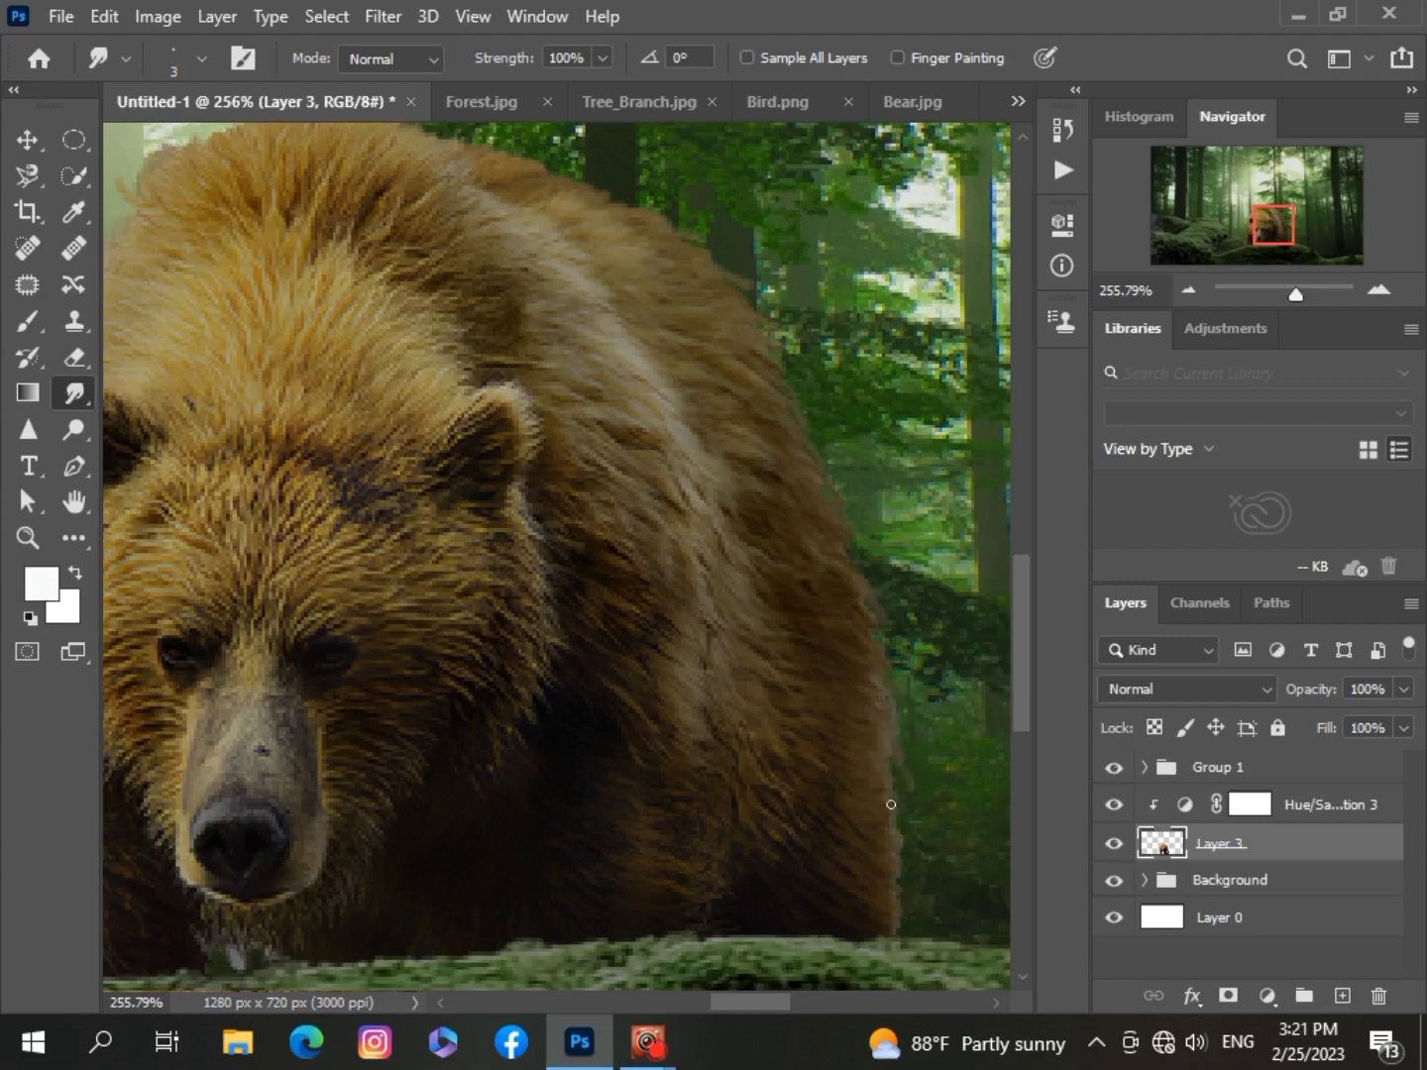
pyautogui.keyDown('alt'); pyautogui.scroll(-5, 896, 813); pyautogui.keyUp('alt')
pyautogui.scroll(-1, 895, 820)
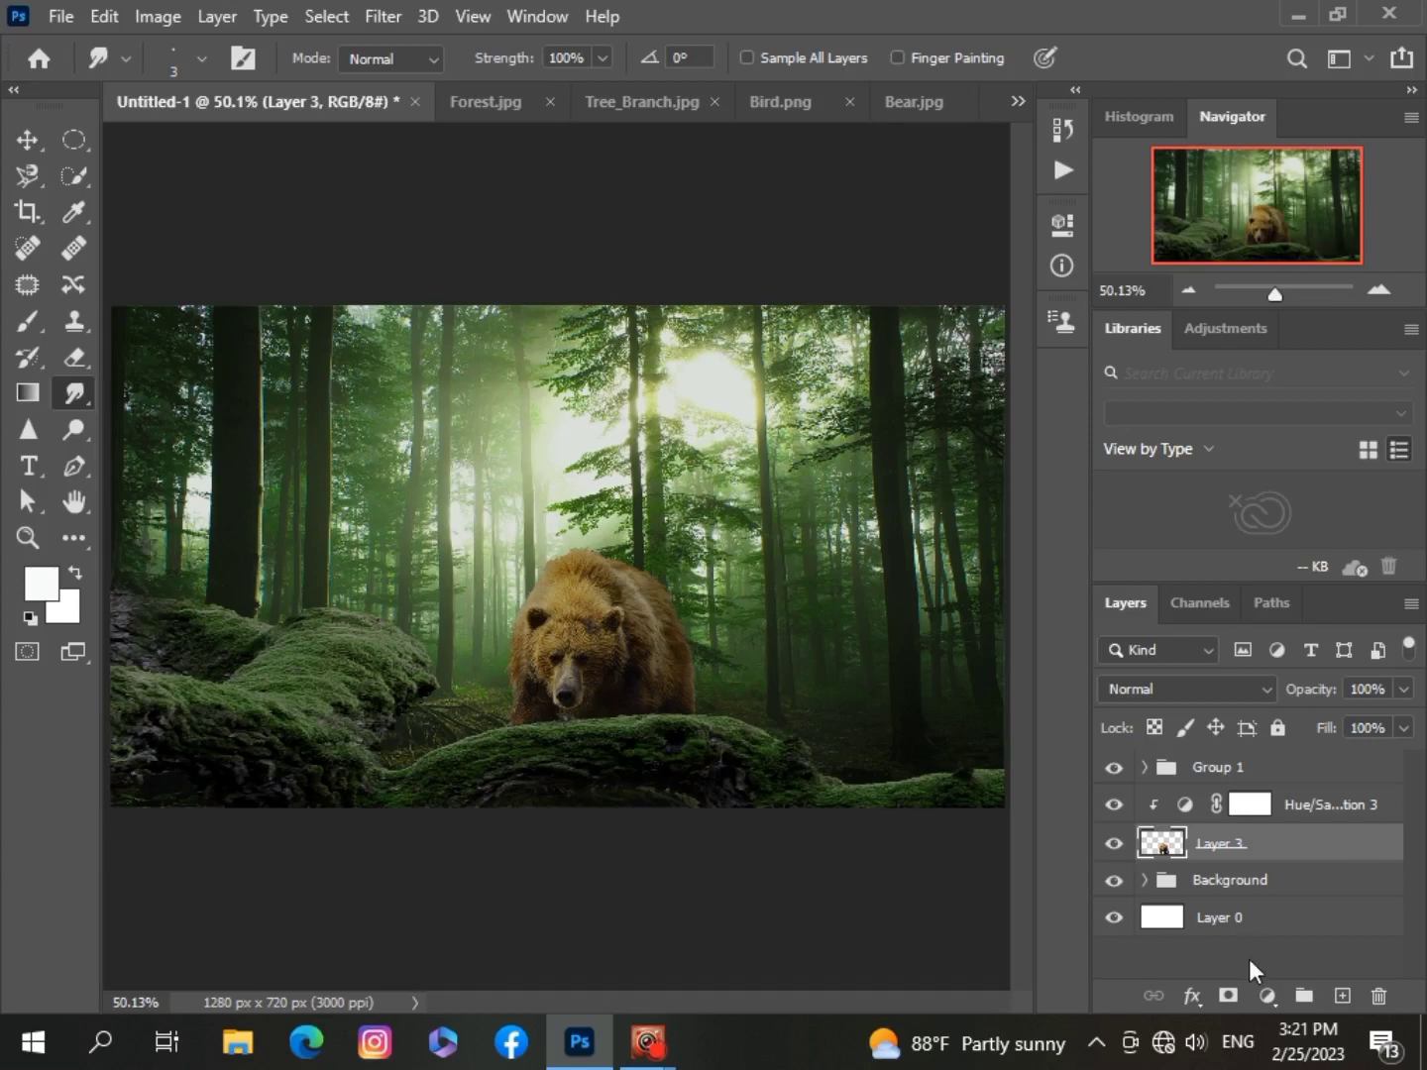
# Add a Levels adjustment clipped to the bear layer with input black 8, midtones 1.16 and output levels 12 and 220.
pyautogui.click(1267, 995)
pyautogui.click(1259, 624)
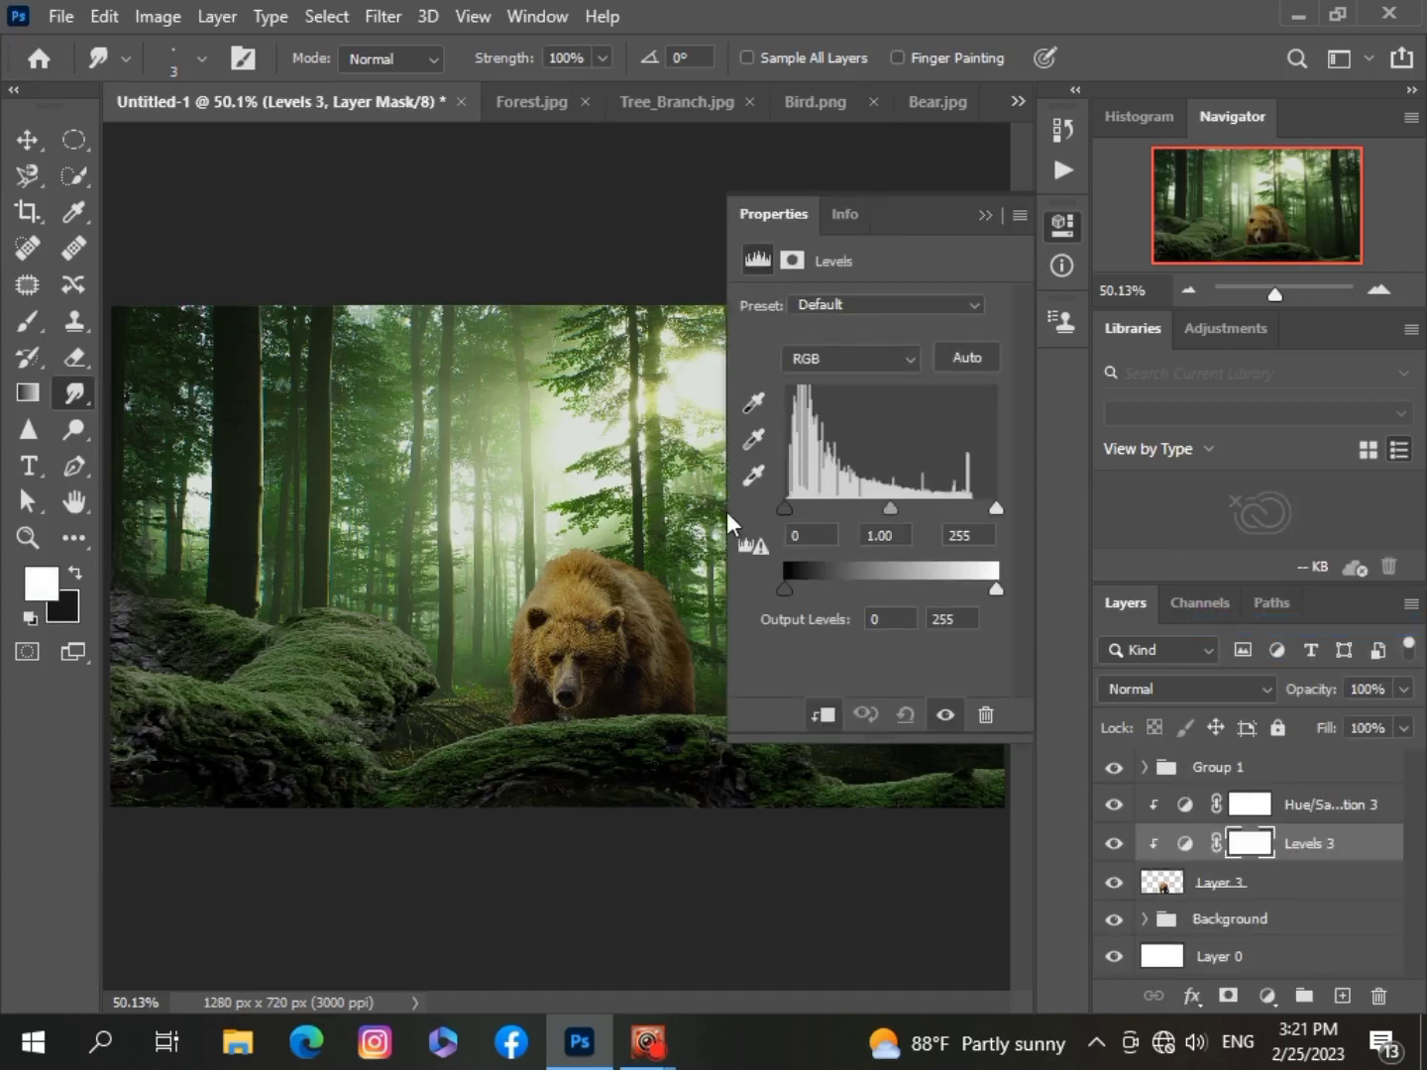
pyautogui.moveTo(784, 516)
pyautogui.mouseDown()
pyautogui.moveTo(803, 513)
pyautogui.moveTo(791, 508)
pyautogui.mouseUp()
pyautogui.moveTo(892, 508); pyautogui.dragTo(885, 507)
pyautogui.moveTo(996, 508)
pyautogui.mouseDown()
pyautogui.moveTo(967, 505)
pyautogui.moveTo(998, 504)
pyautogui.mouseUp()
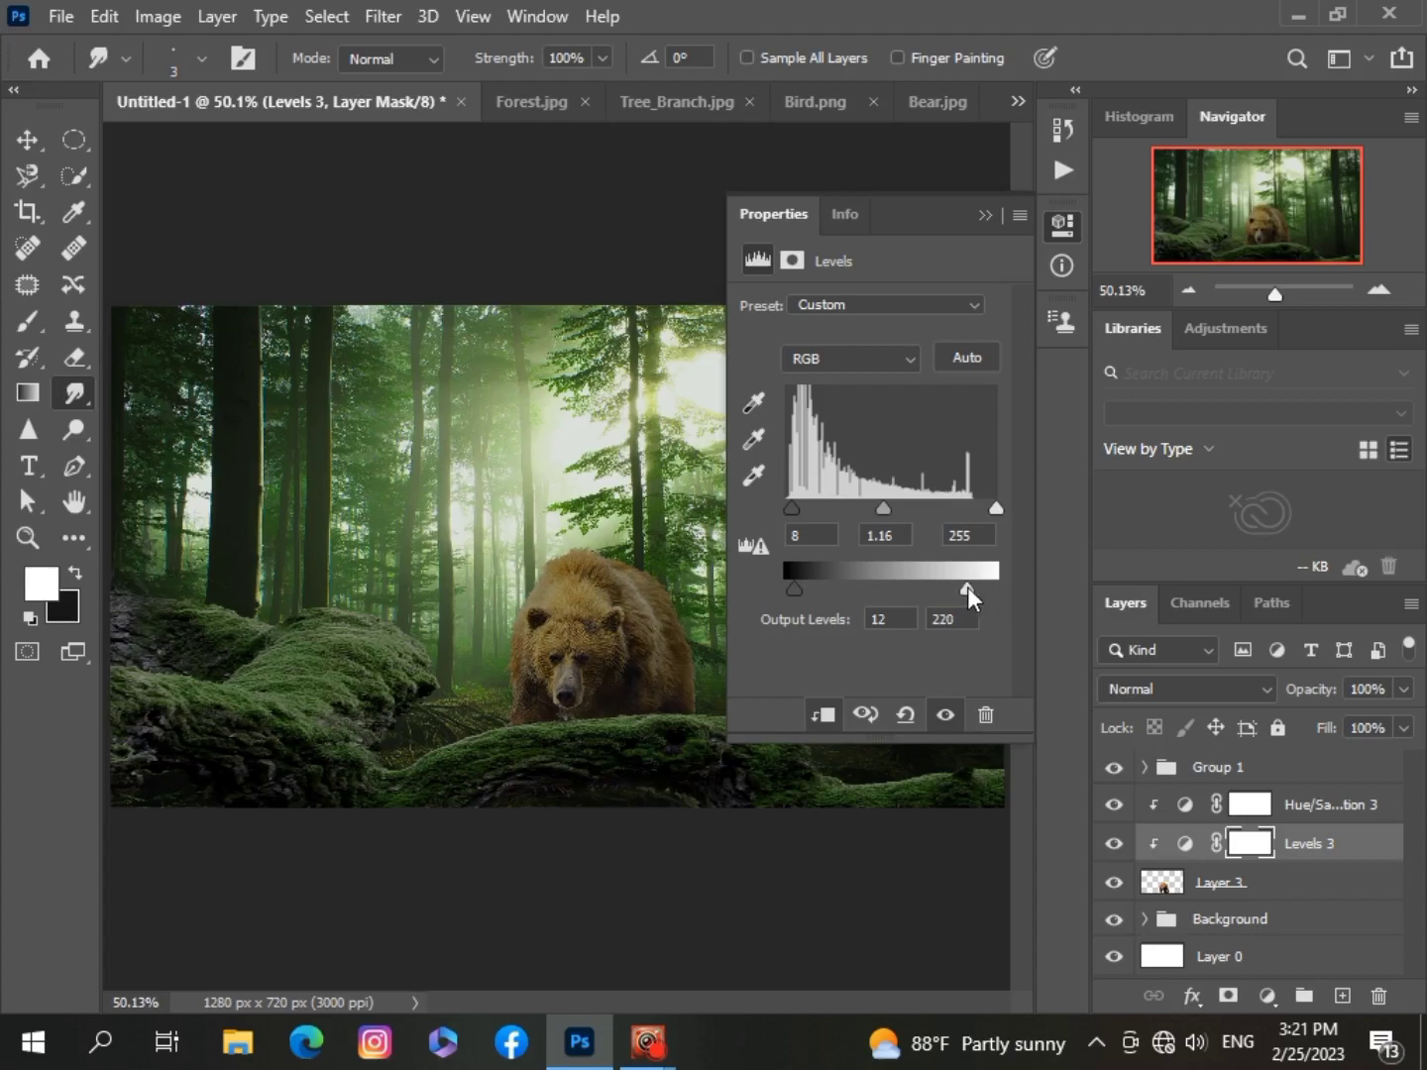
pyautogui.scroll(-5, 612, 761)
pyautogui.scroll(5, 611, 763)
pyautogui.scroll(-6, 611, 761)
pyautogui.scroll(6, 611, 761)
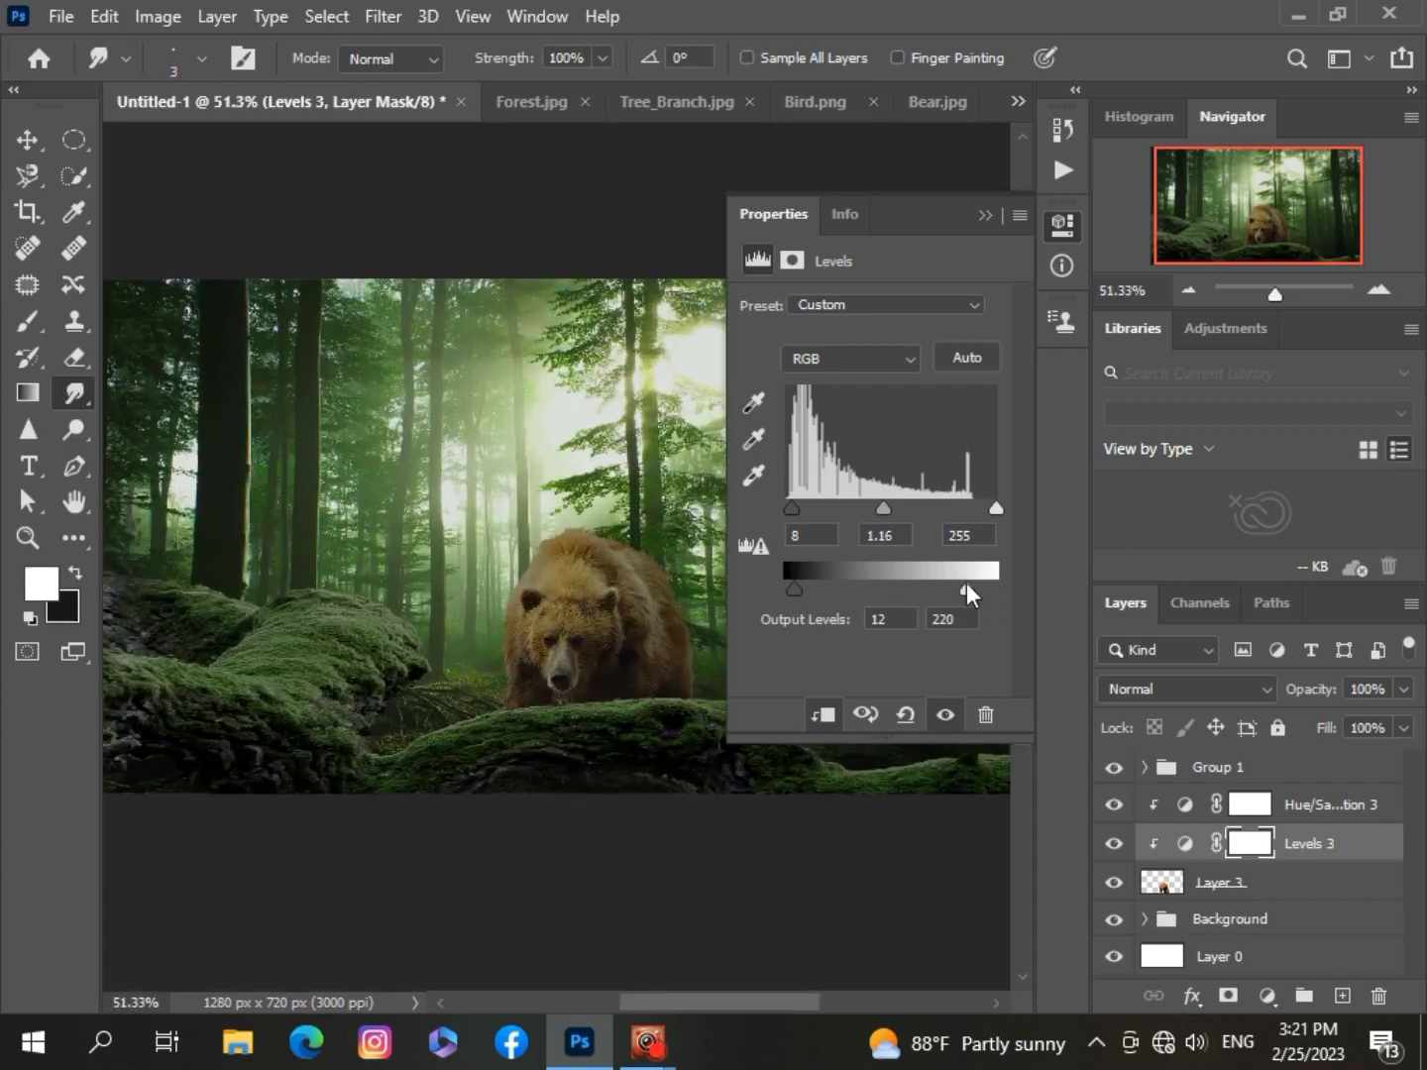
# Set the bear Levels adjustment's output white level to 243 and close its settings.
pyautogui.moveTo(977, 592); pyautogui.dragTo(987, 591)
pyautogui.scroll(-5, 574, 779)
pyautogui.scroll(4, 575, 779)
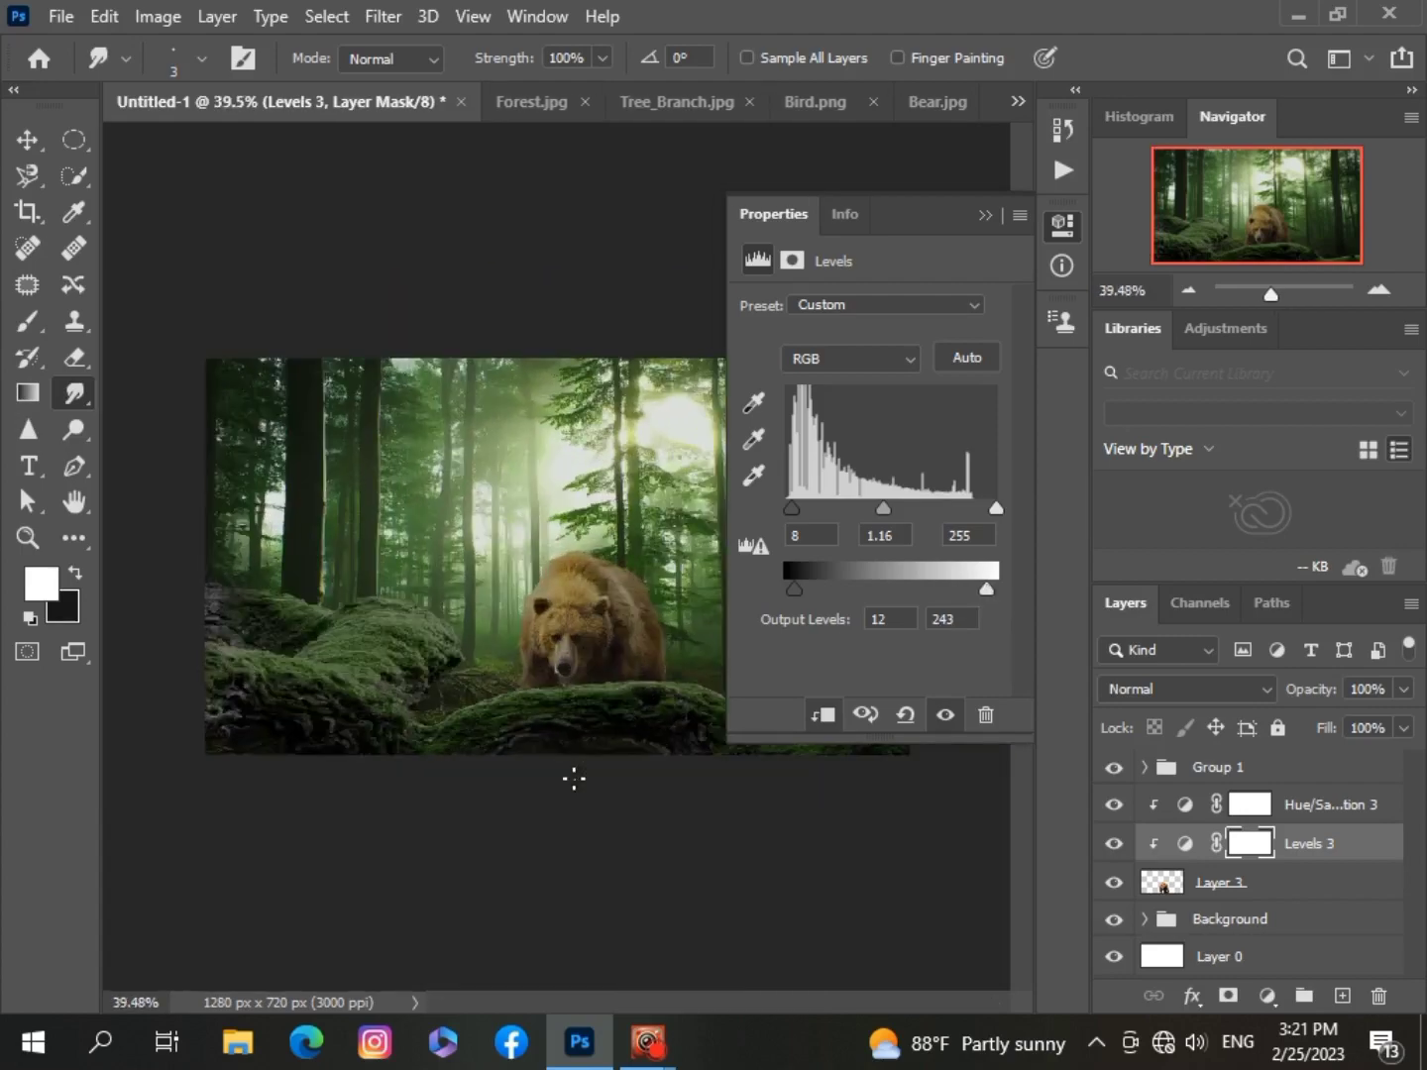
pyautogui.scroll(-2, 573, 779)
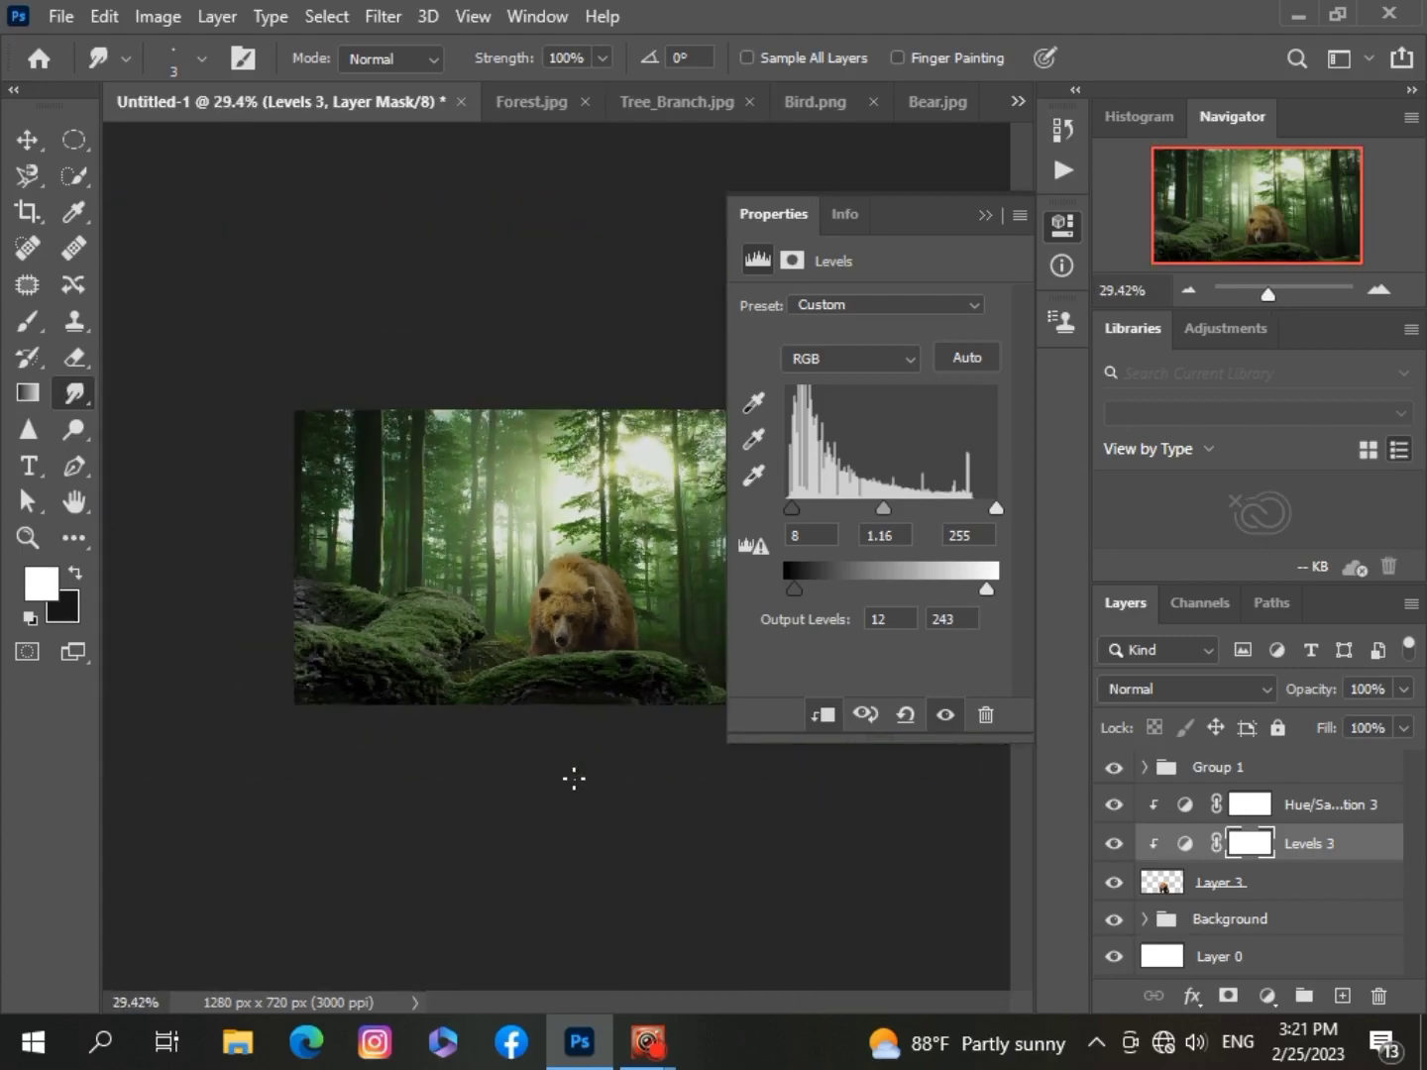
pyautogui.scroll(2, 574, 779)
pyautogui.scroll(1, 574, 778)
pyautogui.scroll(-1, 574, 778)
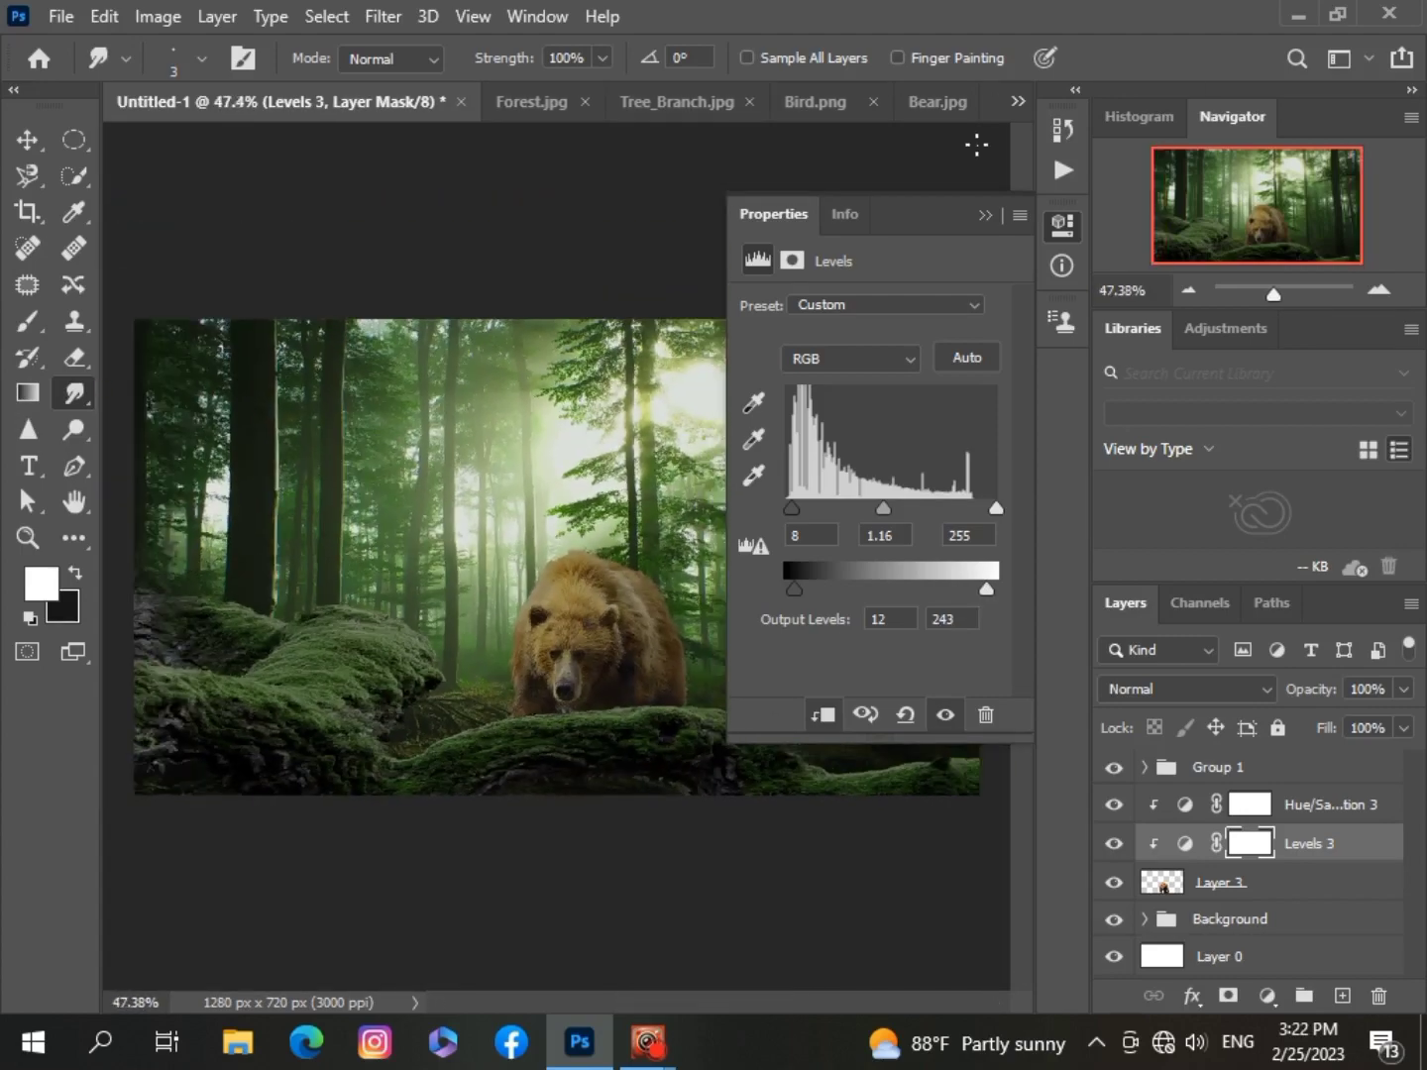
pyautogui.click(987, 218)
pyautogui.scroll(1, 763, 653)
pyautogui.scroll(-1, 654, 669)
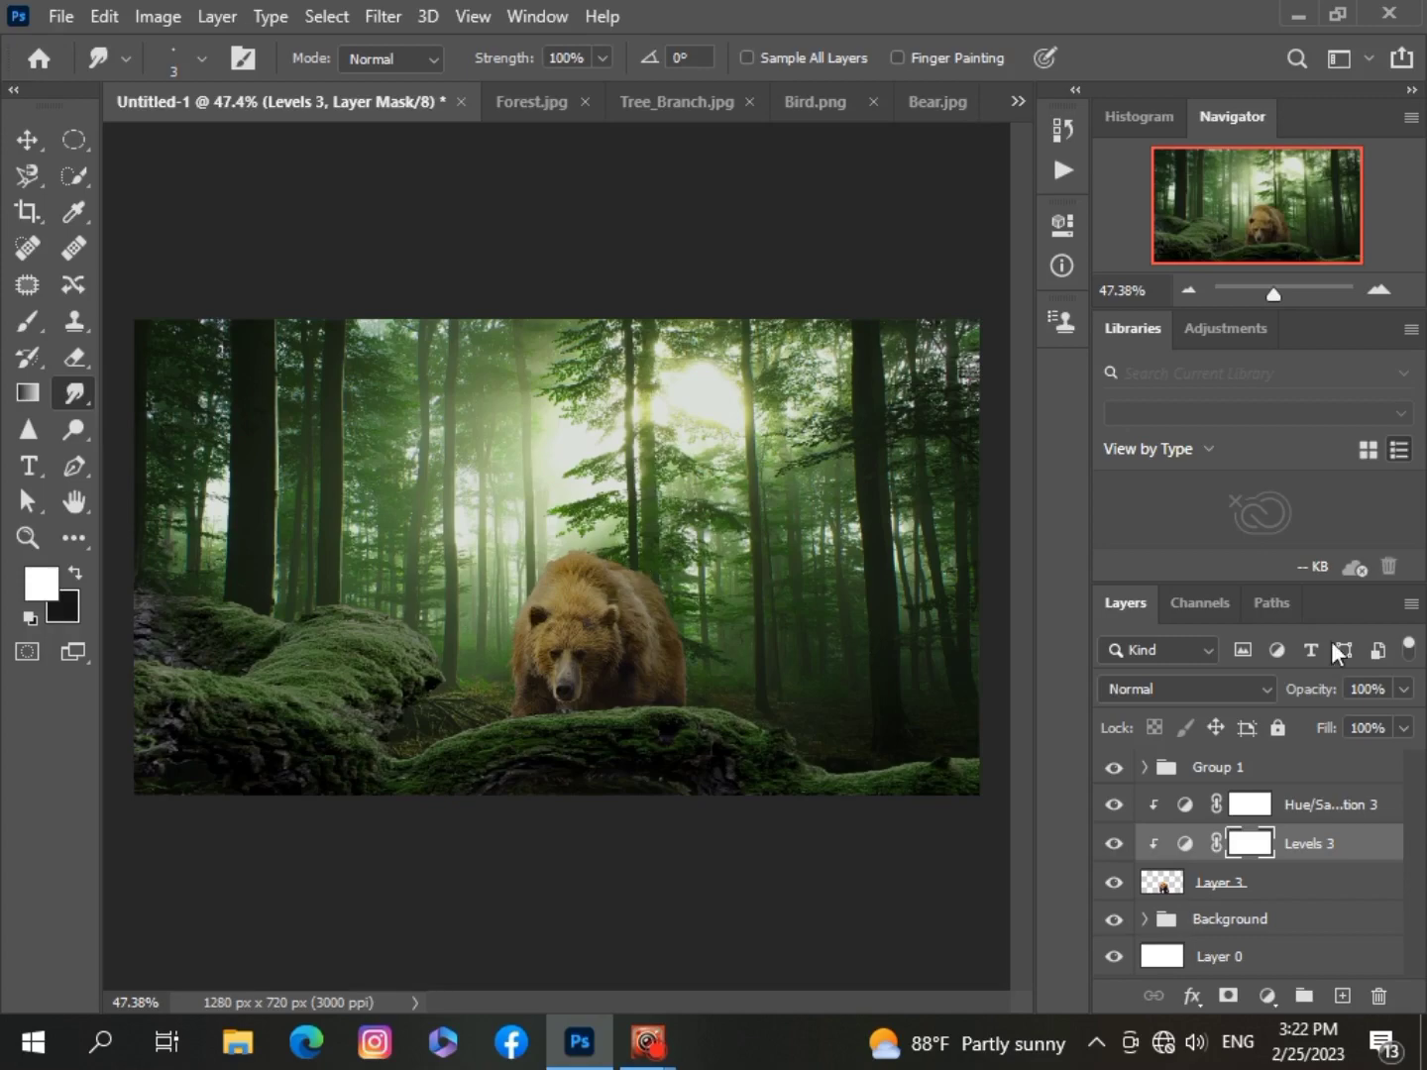
# Add a new clipped layer above the bear's Levels adjustment and set the soft round Brush size to 4 px.
pyautogui.click(1342, 996)
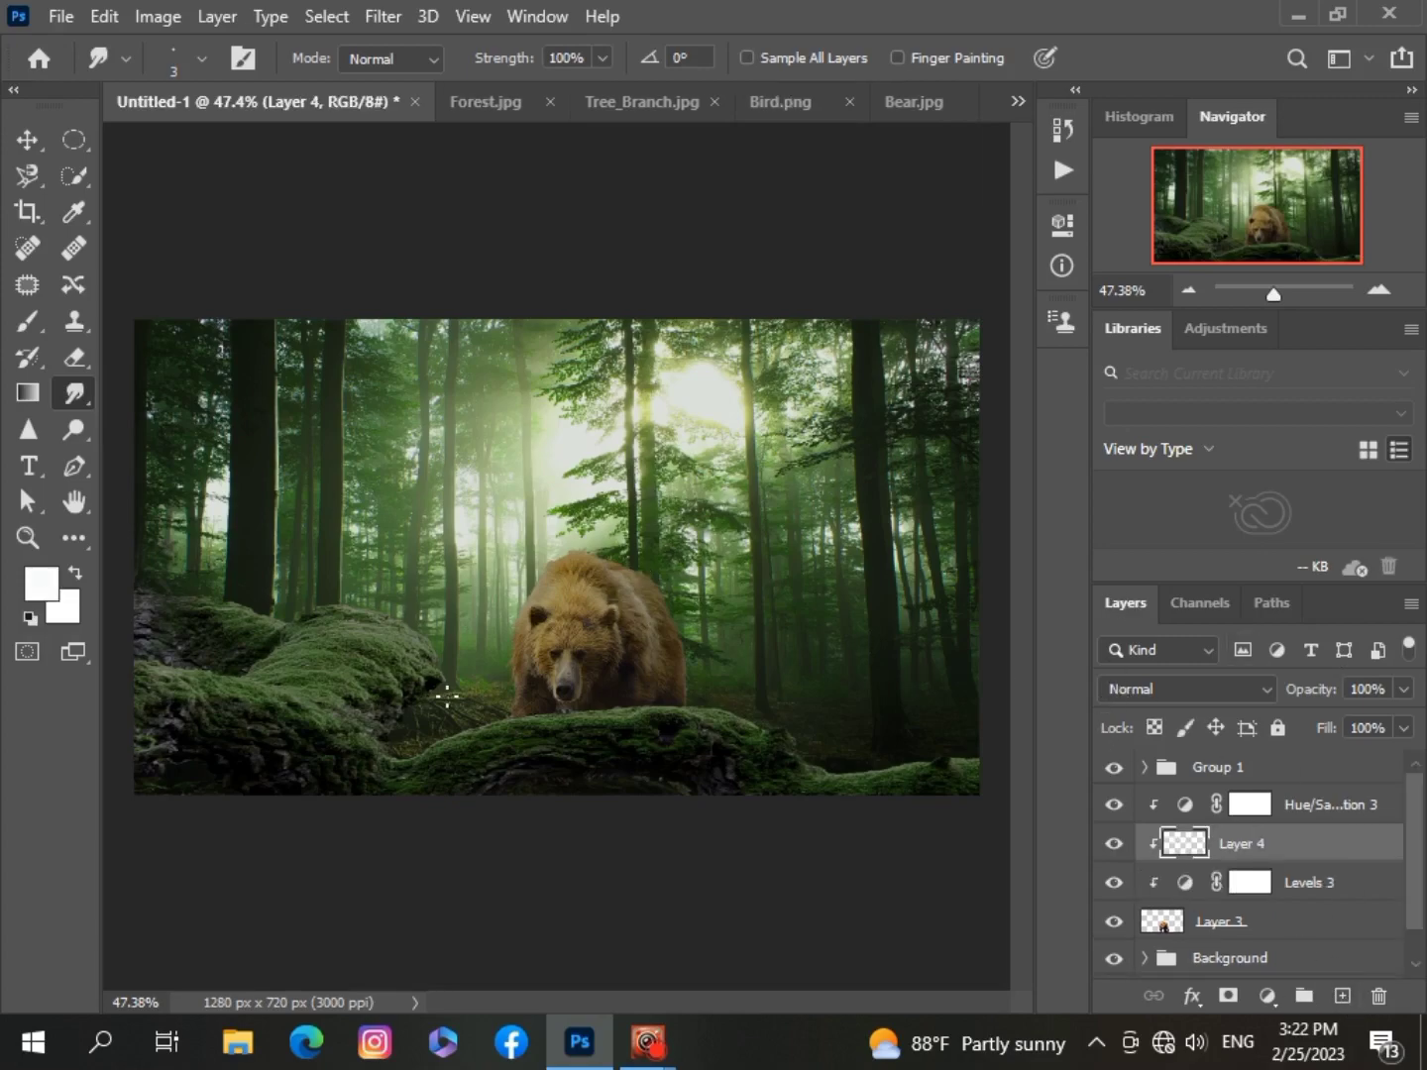
pyautogui.scroll(3, 446, 693)
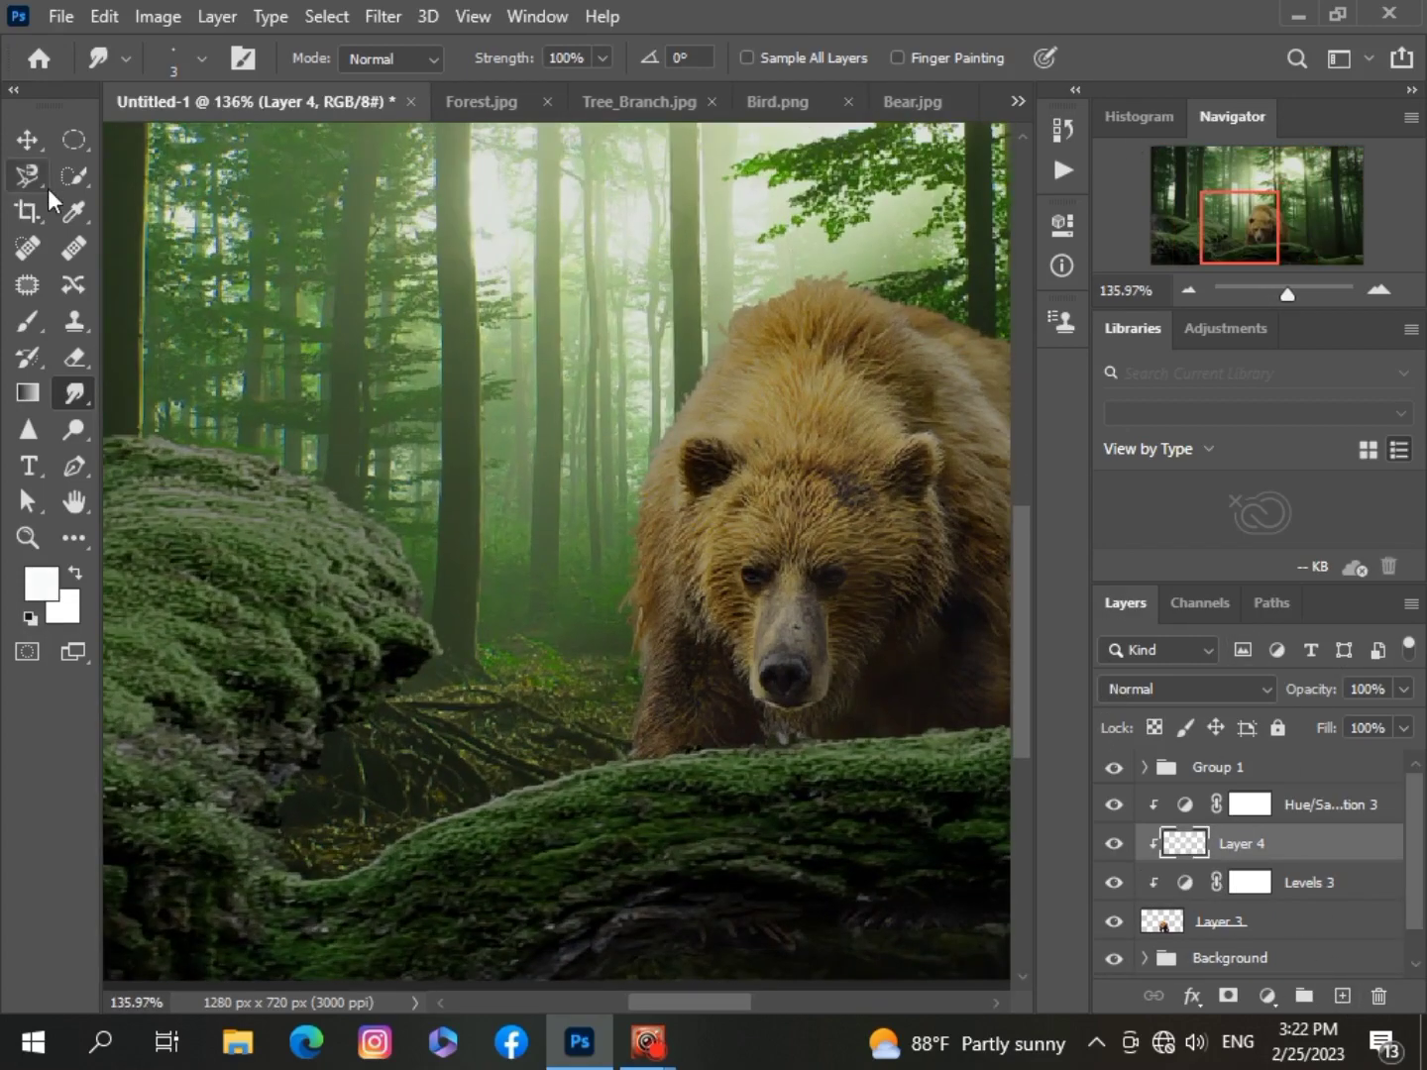
pyautogui.click(27, 320)
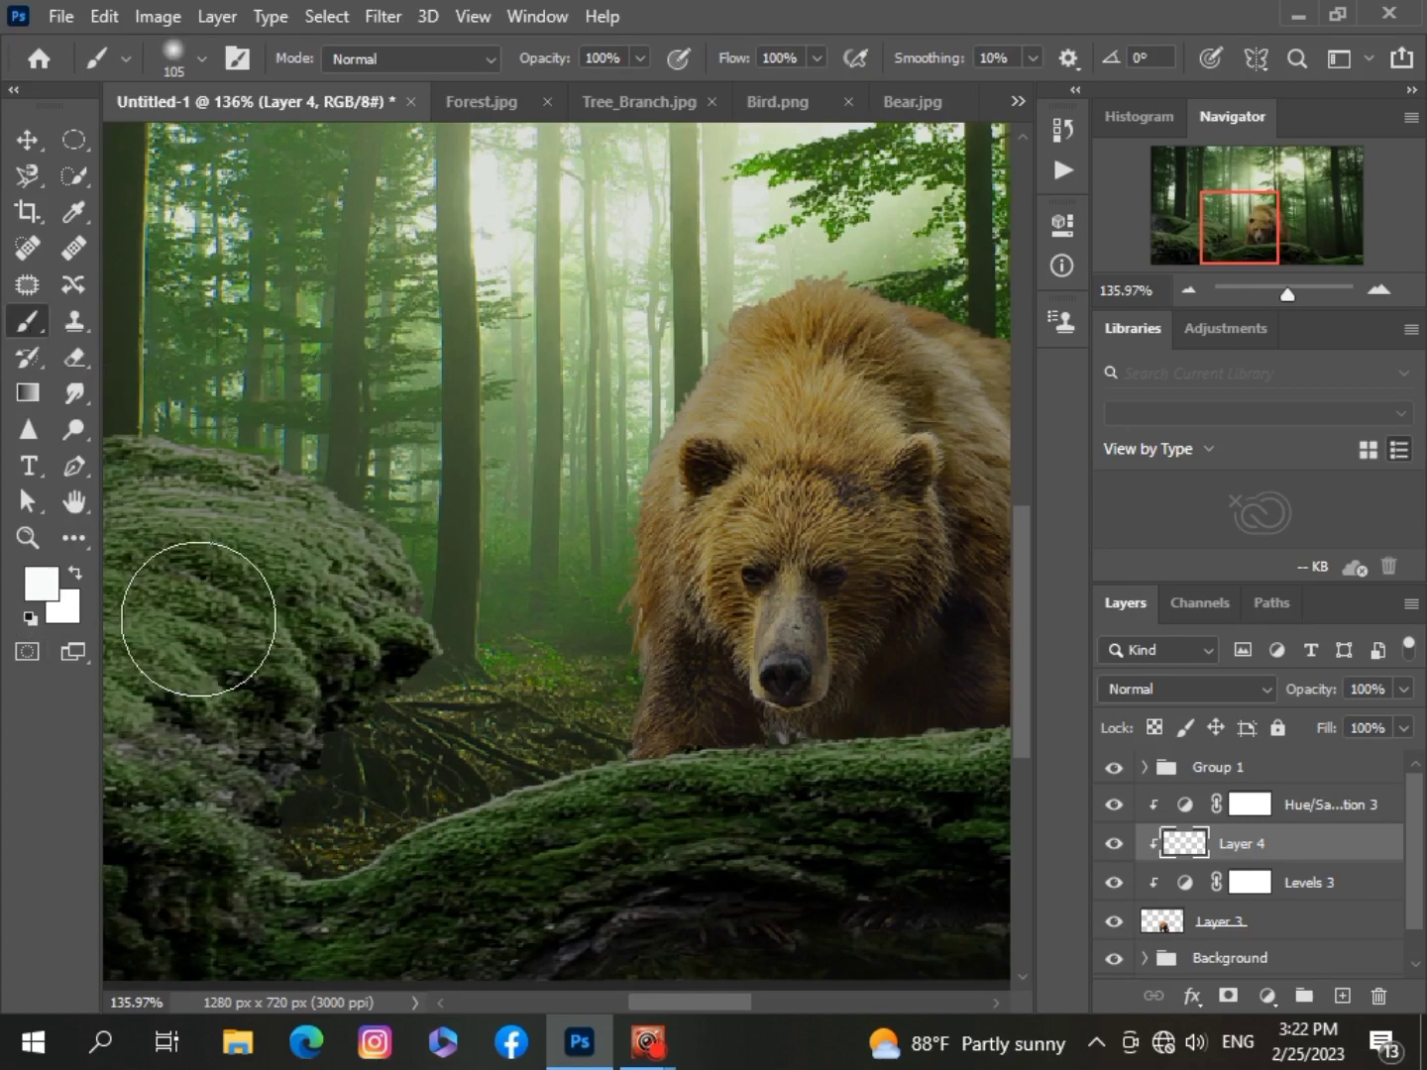
pyautogui.click(201, 59)
pyautogui.moveTo(182, 139); pyautogui.dragTo(166, 139)
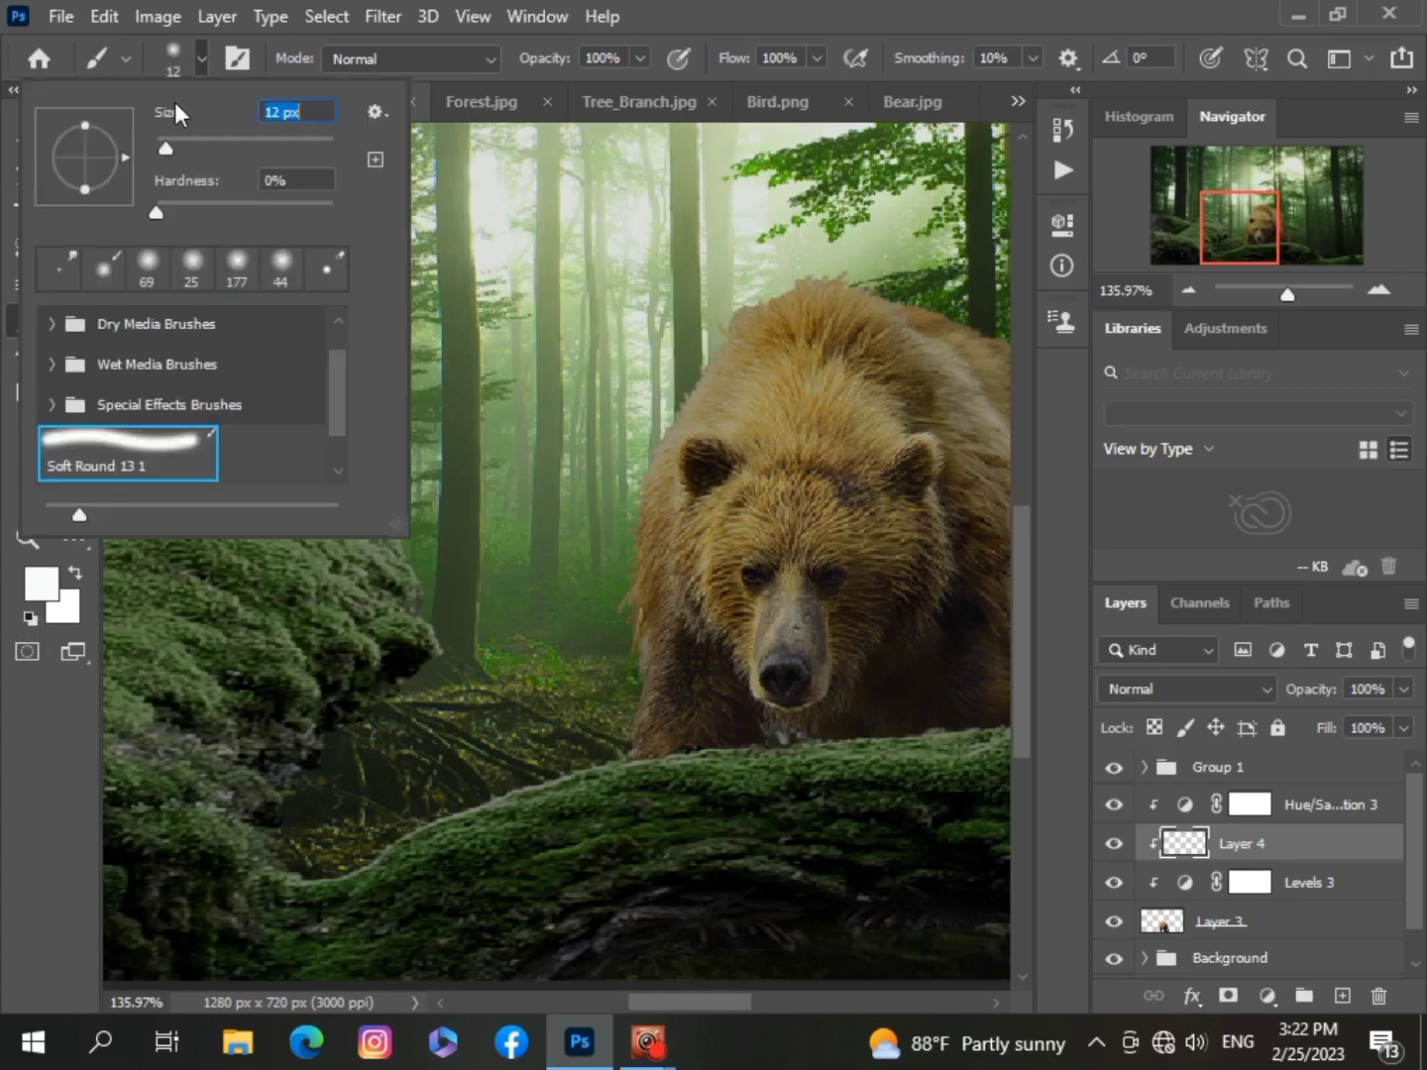
pyautogui.click(158, 140)
pyautogui.click(33, 772)
# Reset the default colors and set the foreground color to bright red.
pyautogui.click(29, 616)
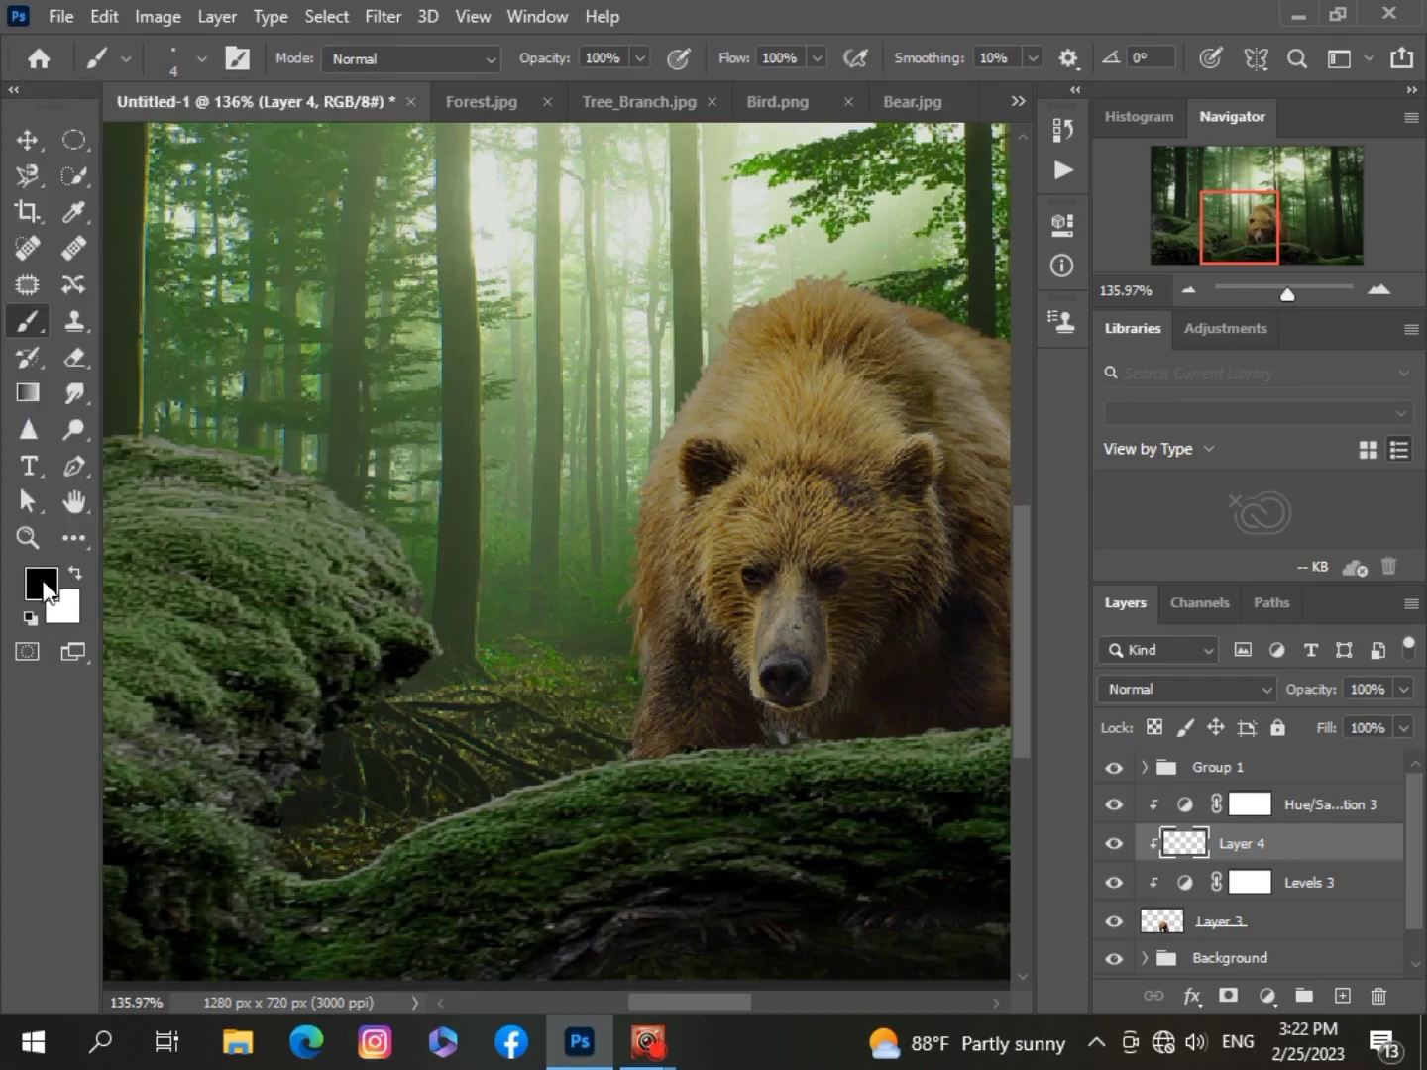
pyautogui.click(44, 588)
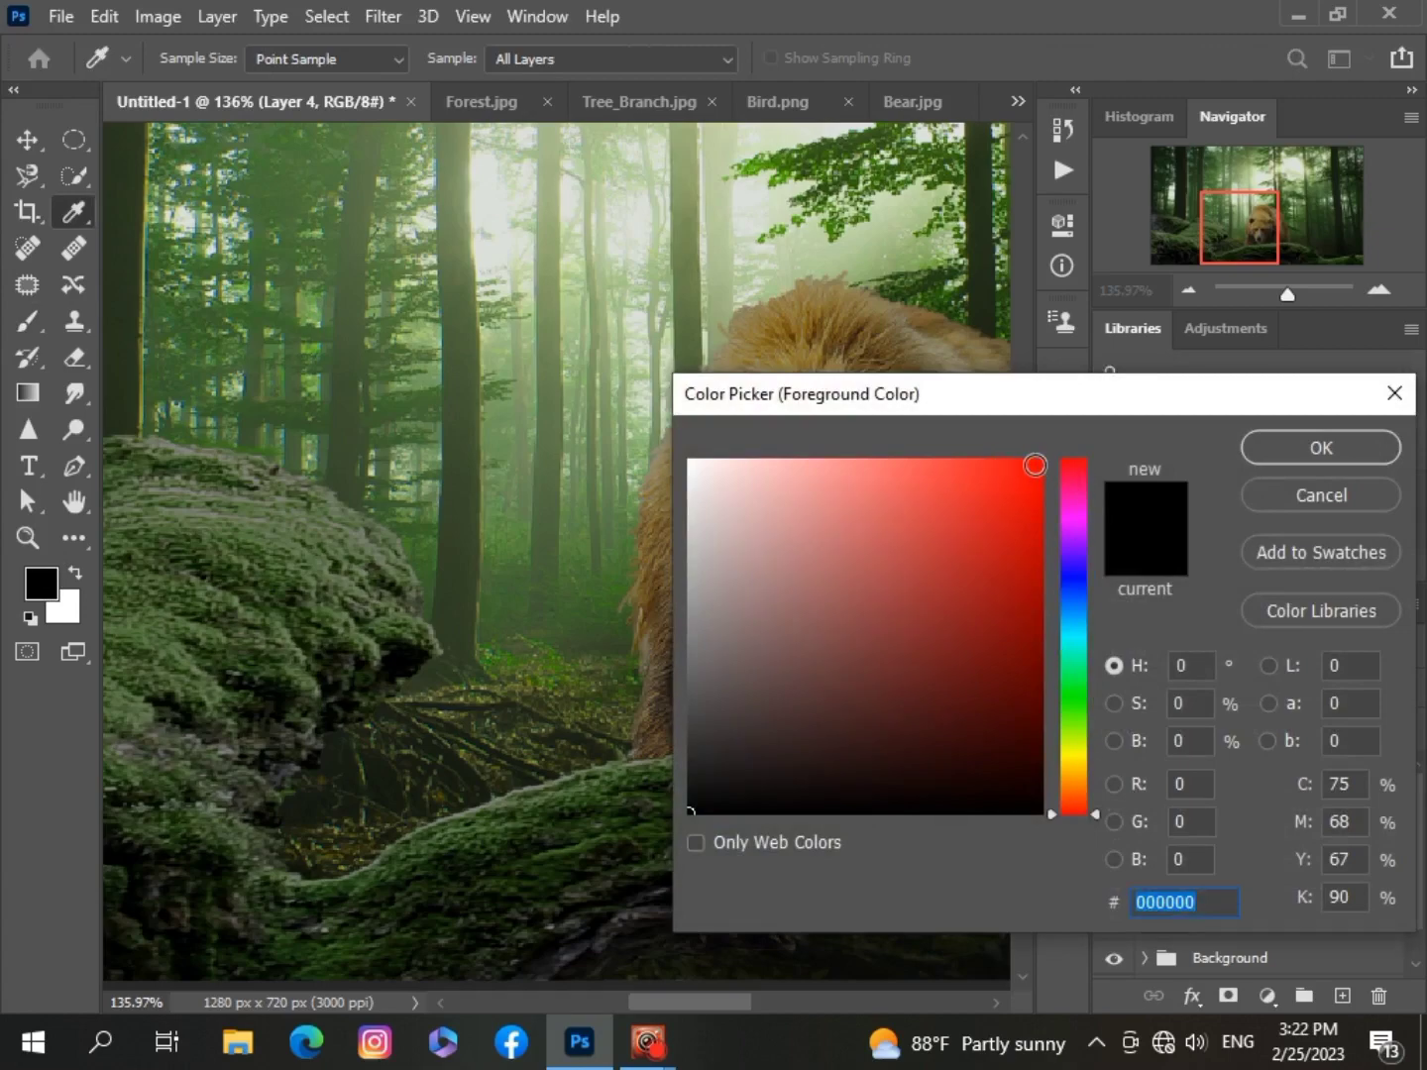
pyautogui.click(1032, 465)
pyautogui.click(1263, 447)
# Paint both of the bear's eyes red on the new clipped layer.
pyautogui.scroll(3, 903, 566)
pyautogui.scroll(1, 904, 566)
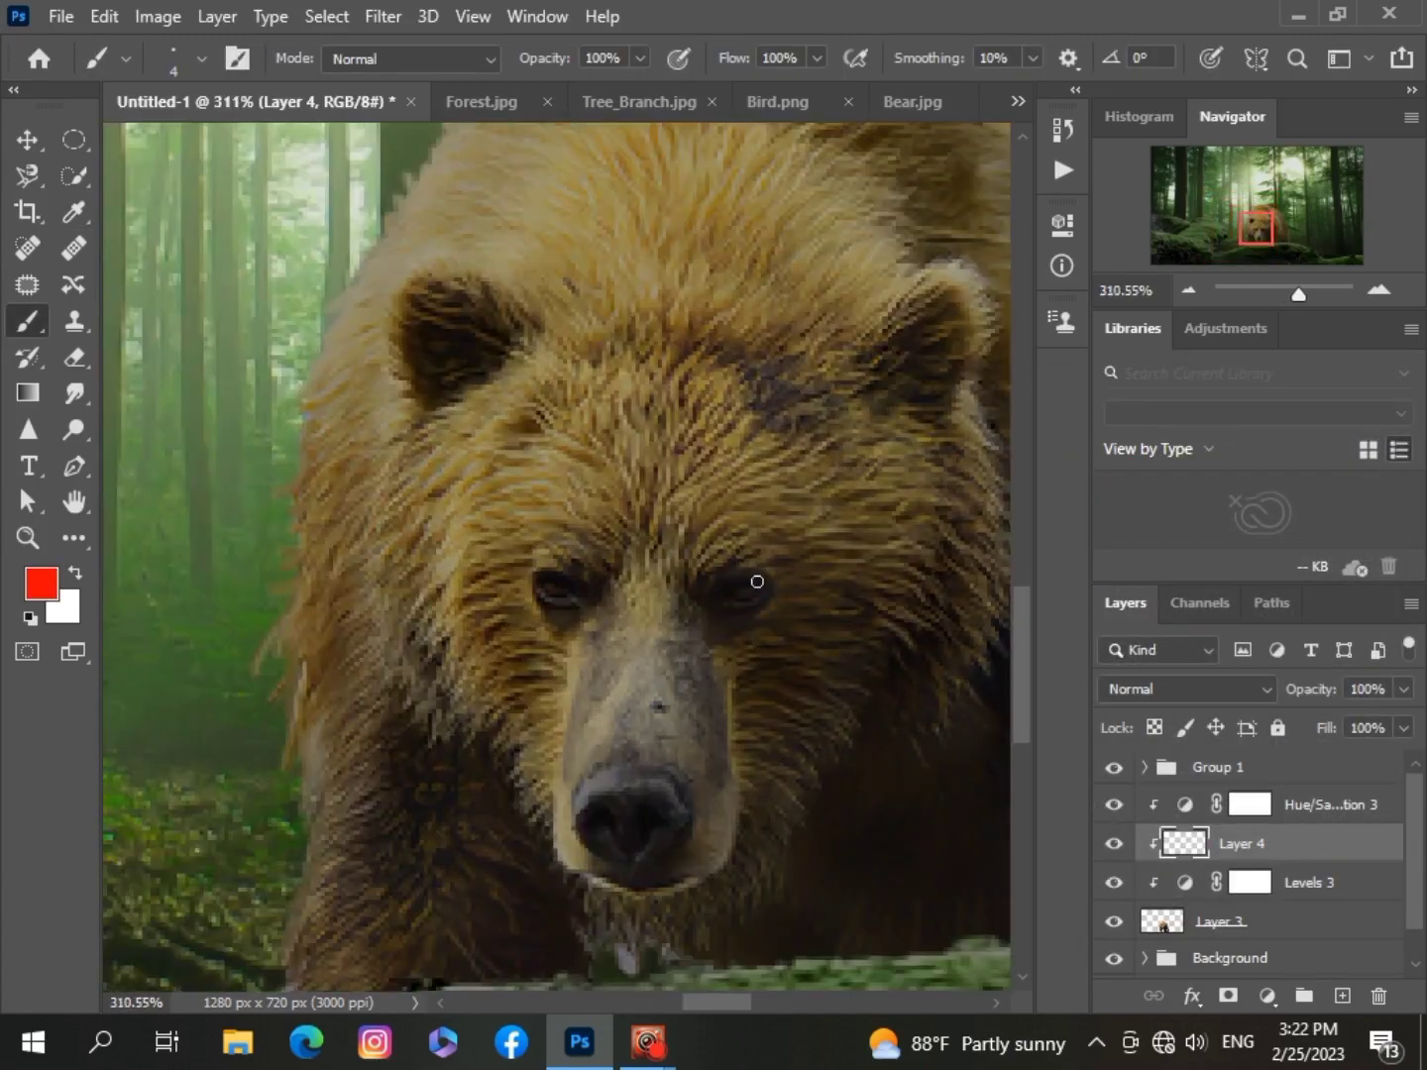
pyautogui.moveTo(729, 594); pyautogui.dragTo(737, 593)
pyautogui.moveTo(545, 583); pyautogui.dragTo(573, 594)
pyautogui.moveTo(734, 591)
pyautogui.mouseDown()
pyautogui.moveTo(719, 599)
pyautogui.moveTo(763, 584)
pyautogui.moveTo(721, 595)
pyautogui.mouseUp()
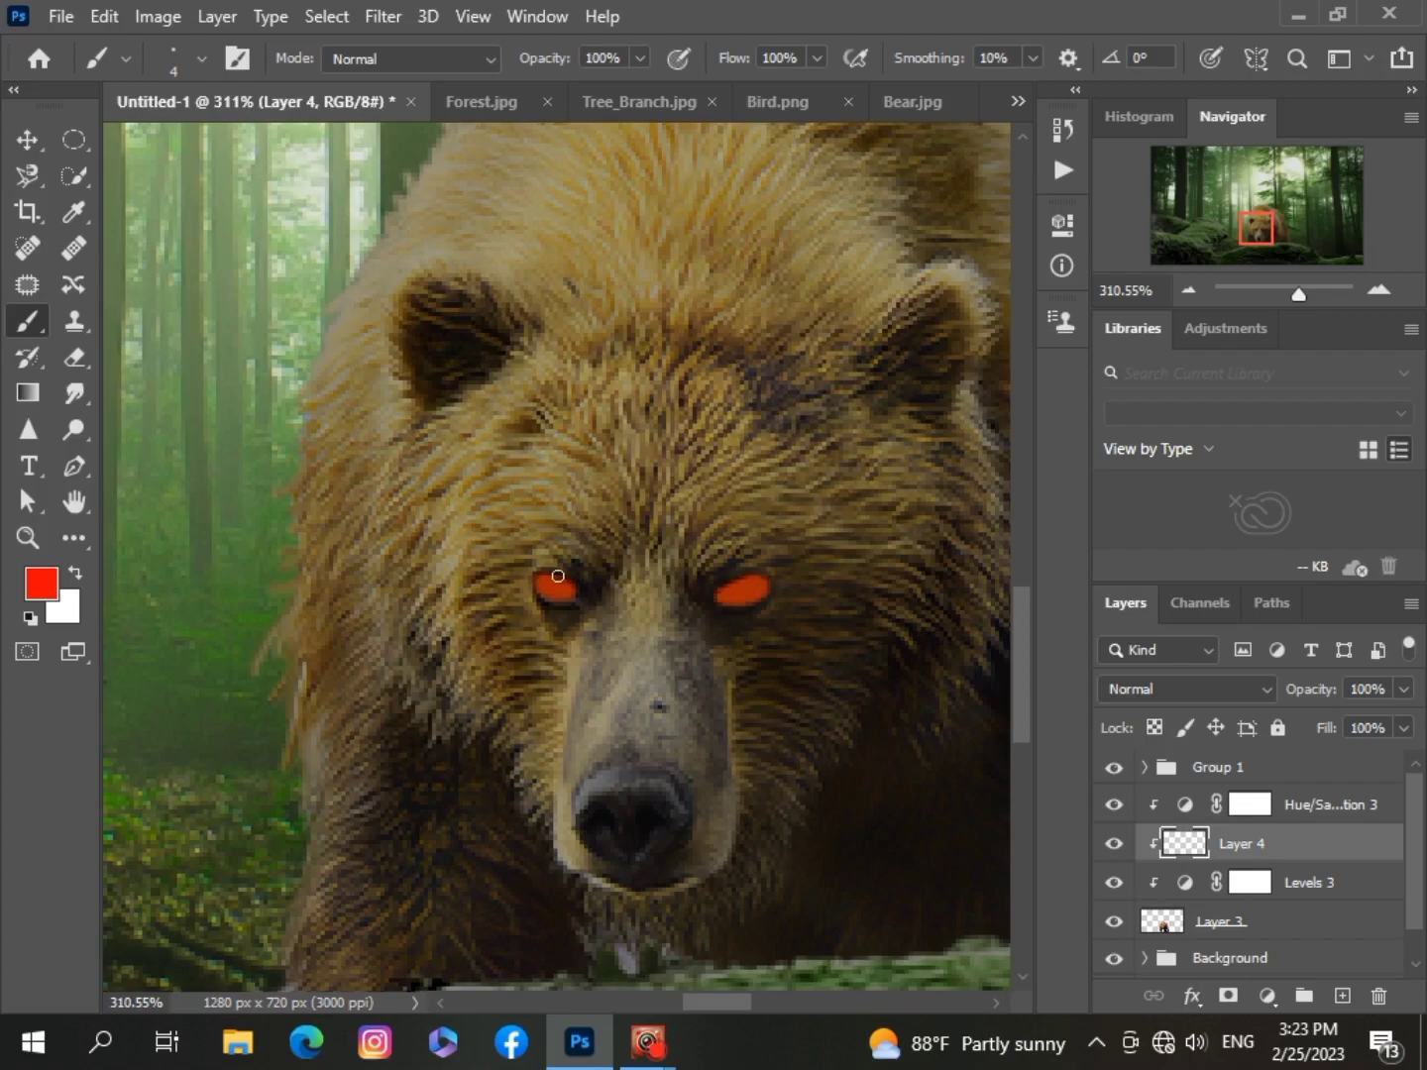
pyautogui.scroll(-5, 572, 592)
pyautogui.scroll(-3, 572, 594)
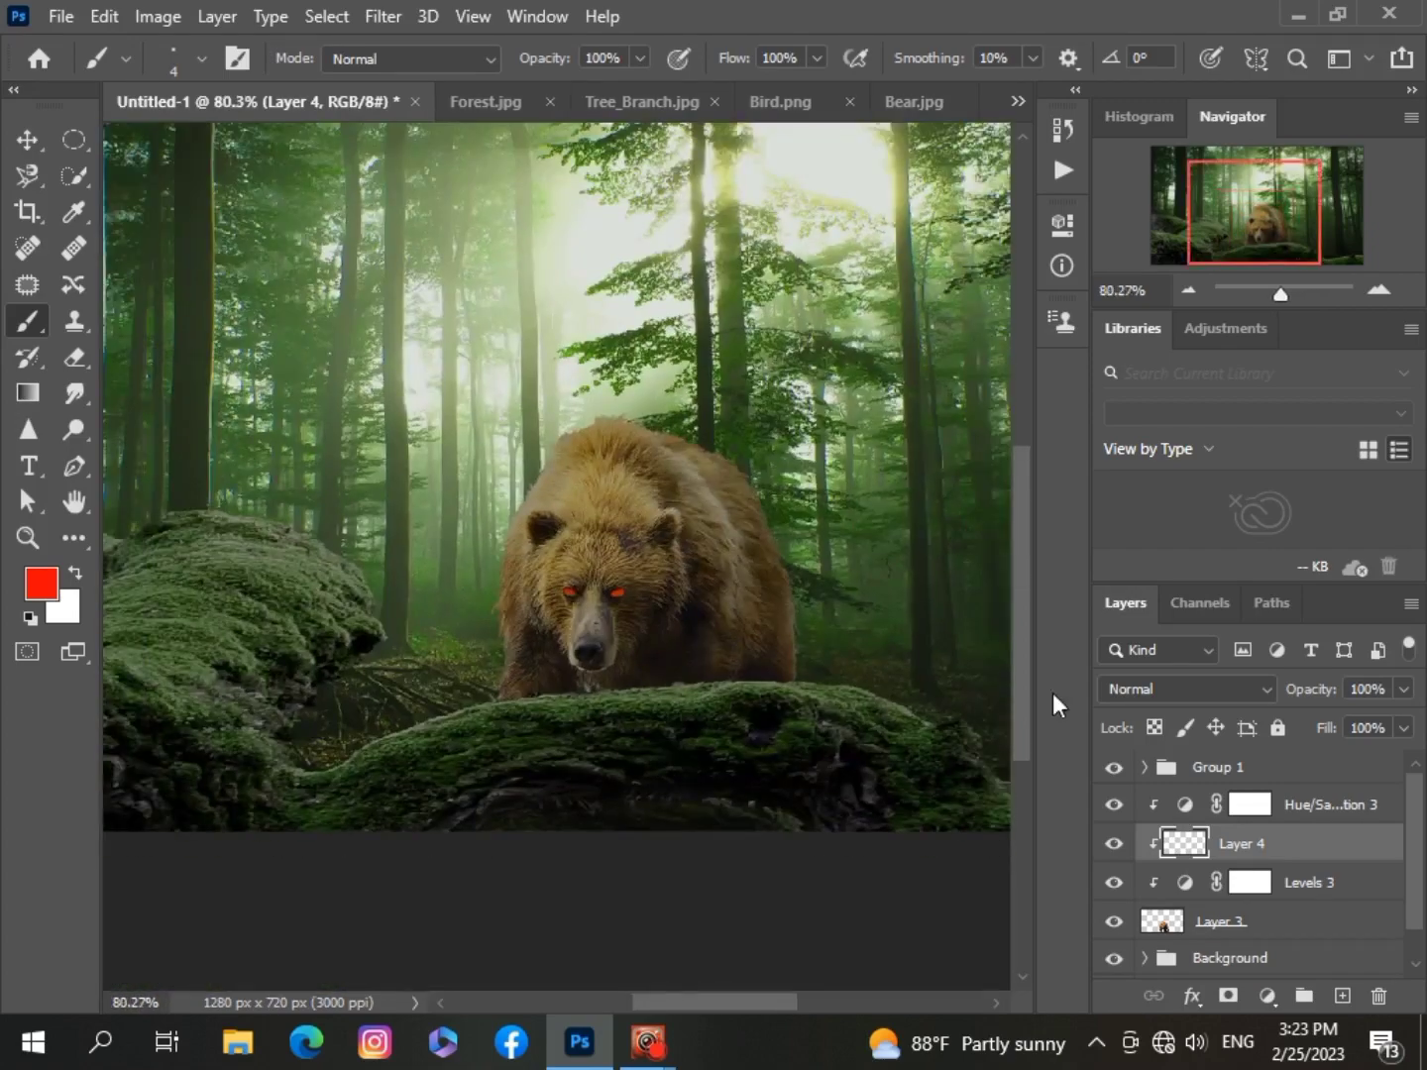
# Set the blend mode of the layer with the bear's red eyes to Hard Mix.
pyautogui.click(1180, 689)
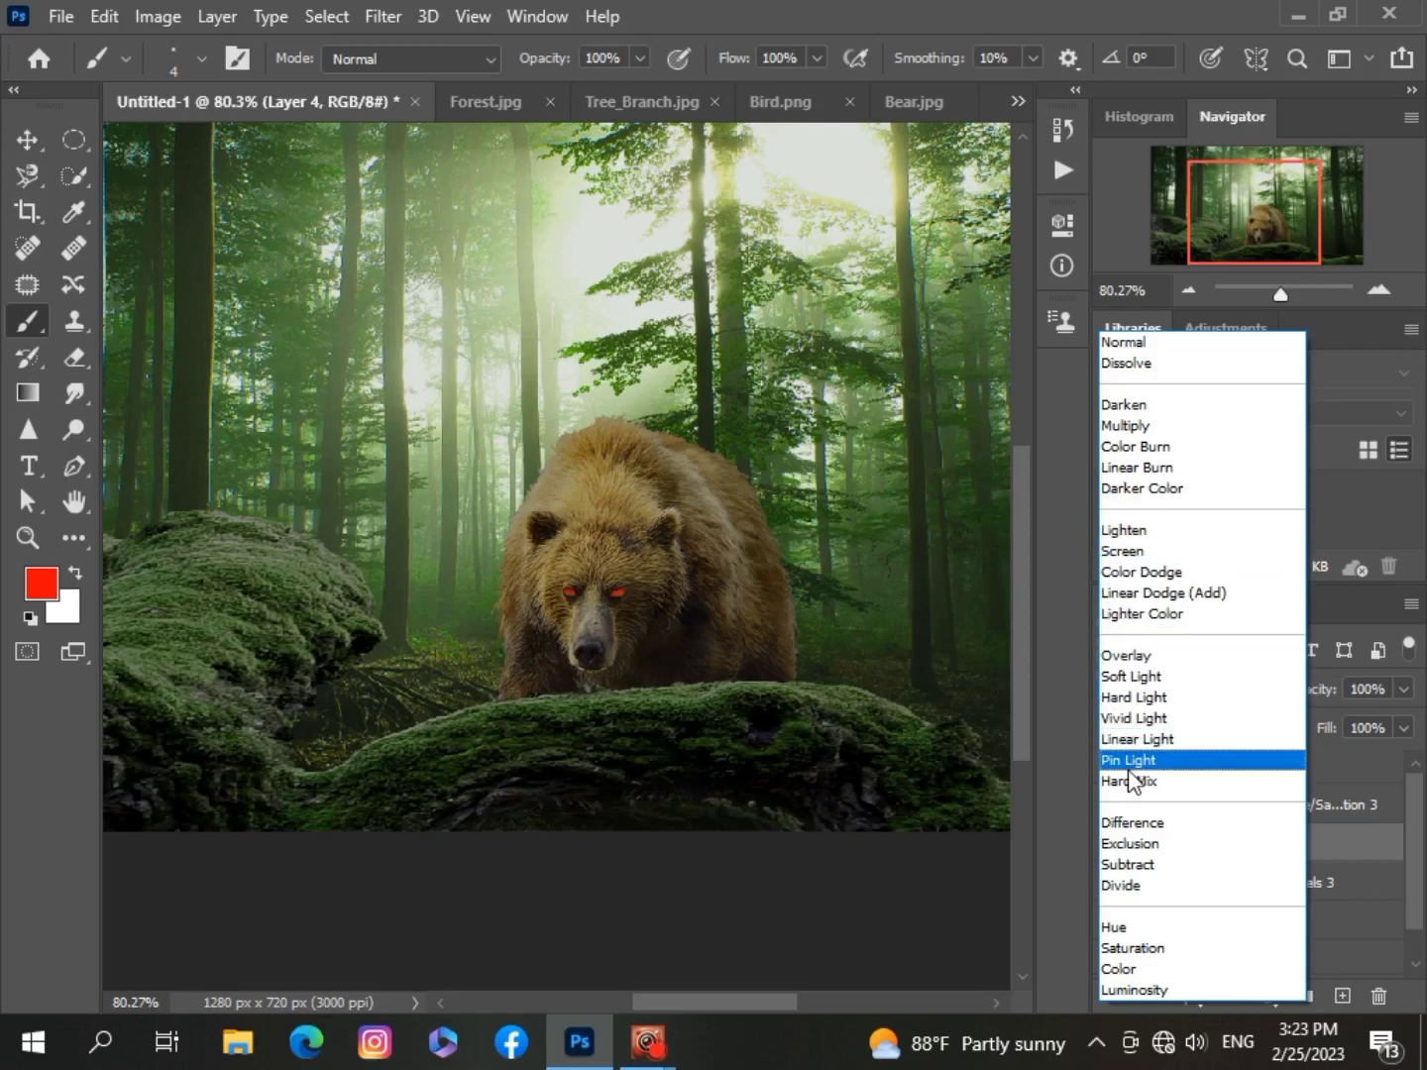
pyautogui.click(888, 891)
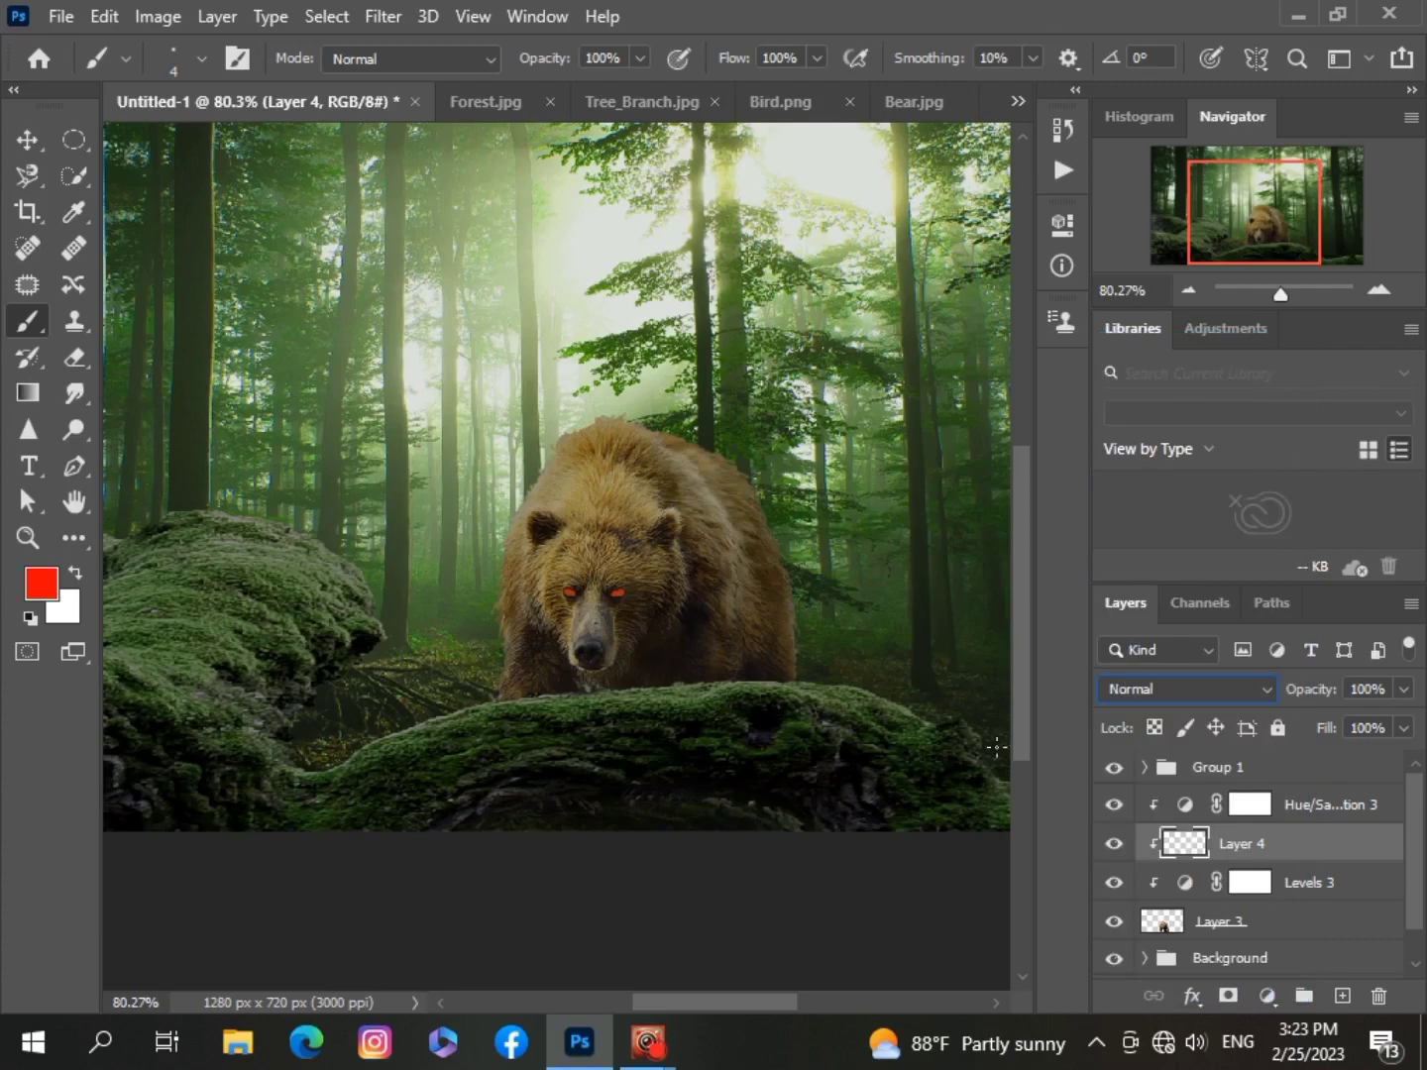
pyautogui.moveTo(1022, 722); pyautogui.dragTo(1025, 704)
pyautogui.moveTo(1290, 288); pyautogui.dragTo(1275, 295)
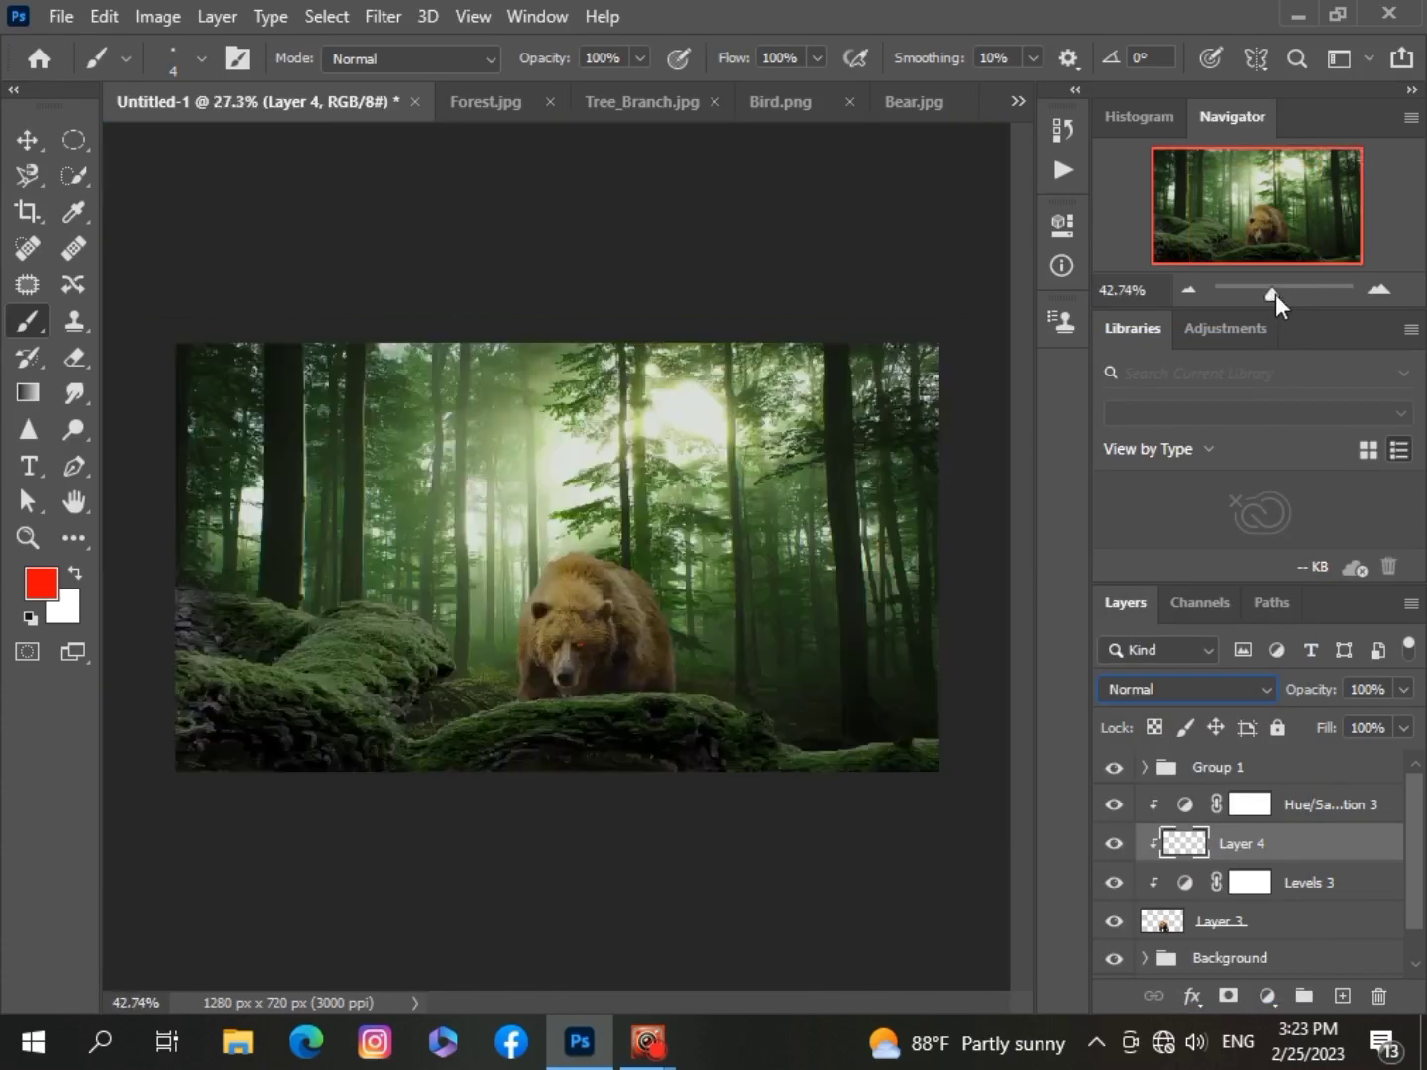
pyautogui.press('v')
pyautogui.scroll(1, 594, 754)
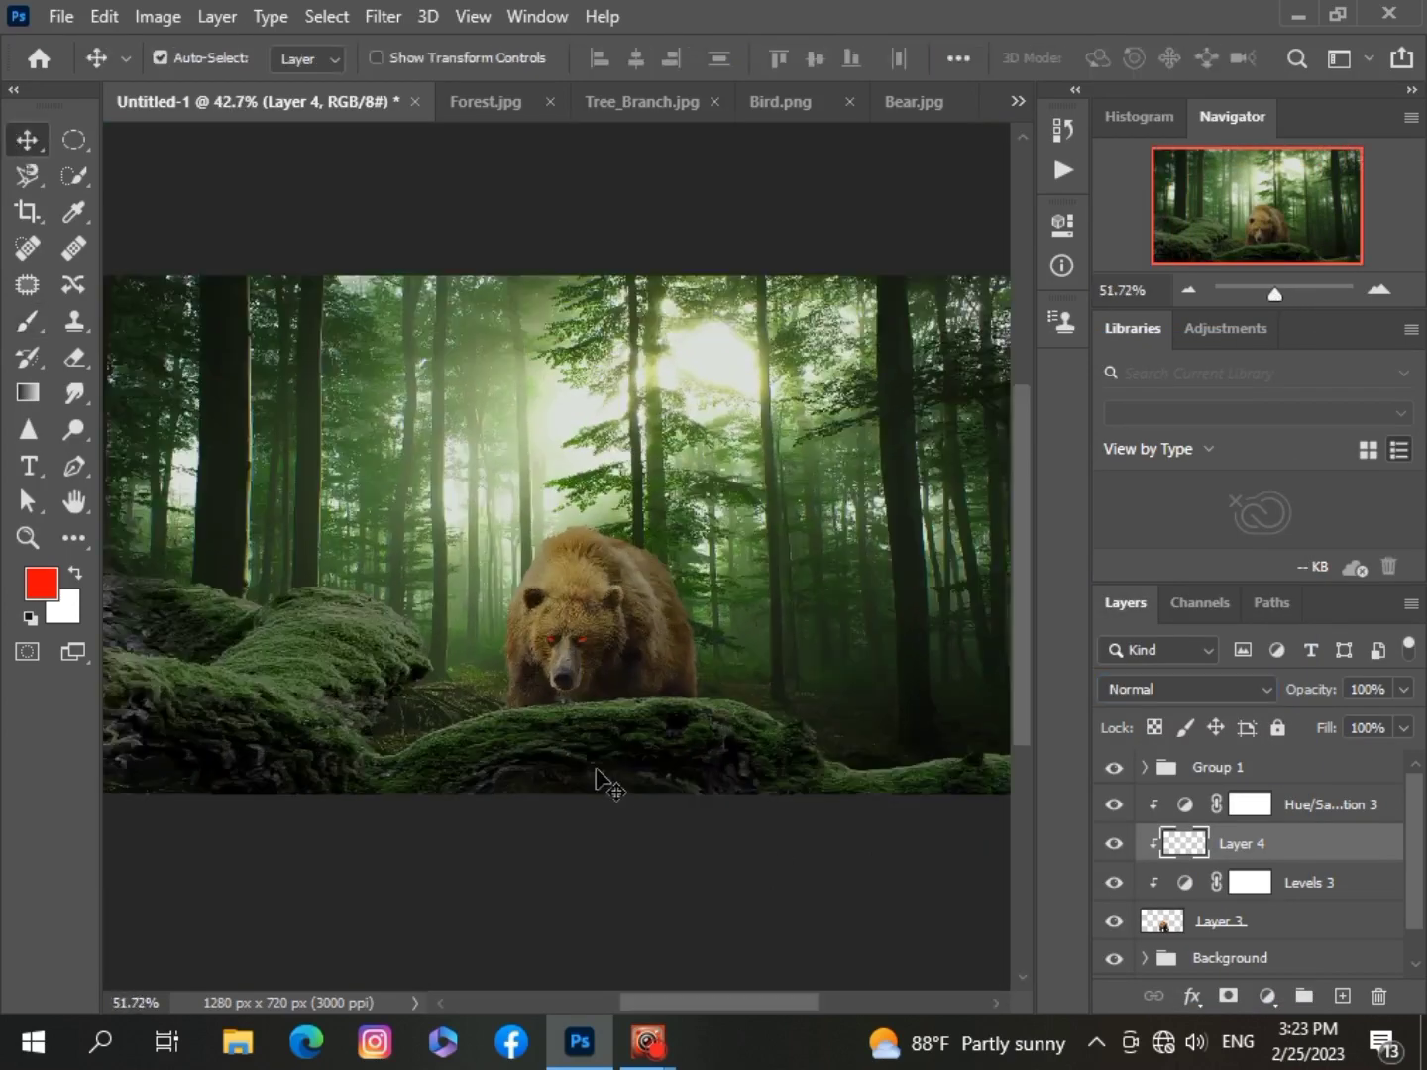
pyautogui.click(1239, 691)
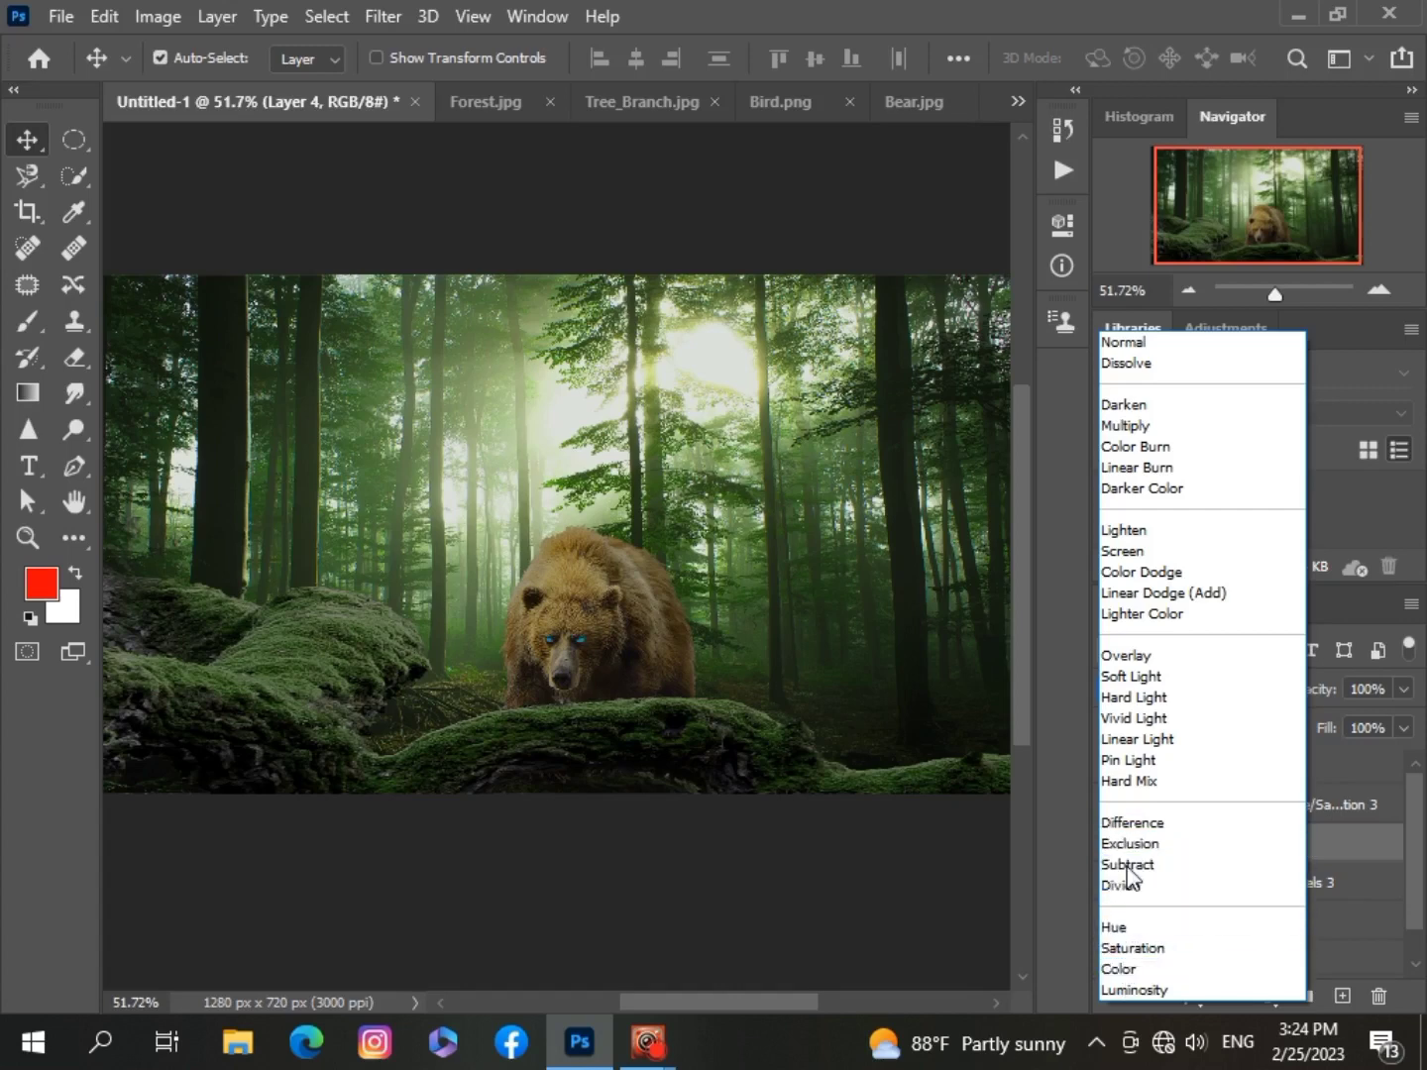
pyautogui.click(1138, 781)
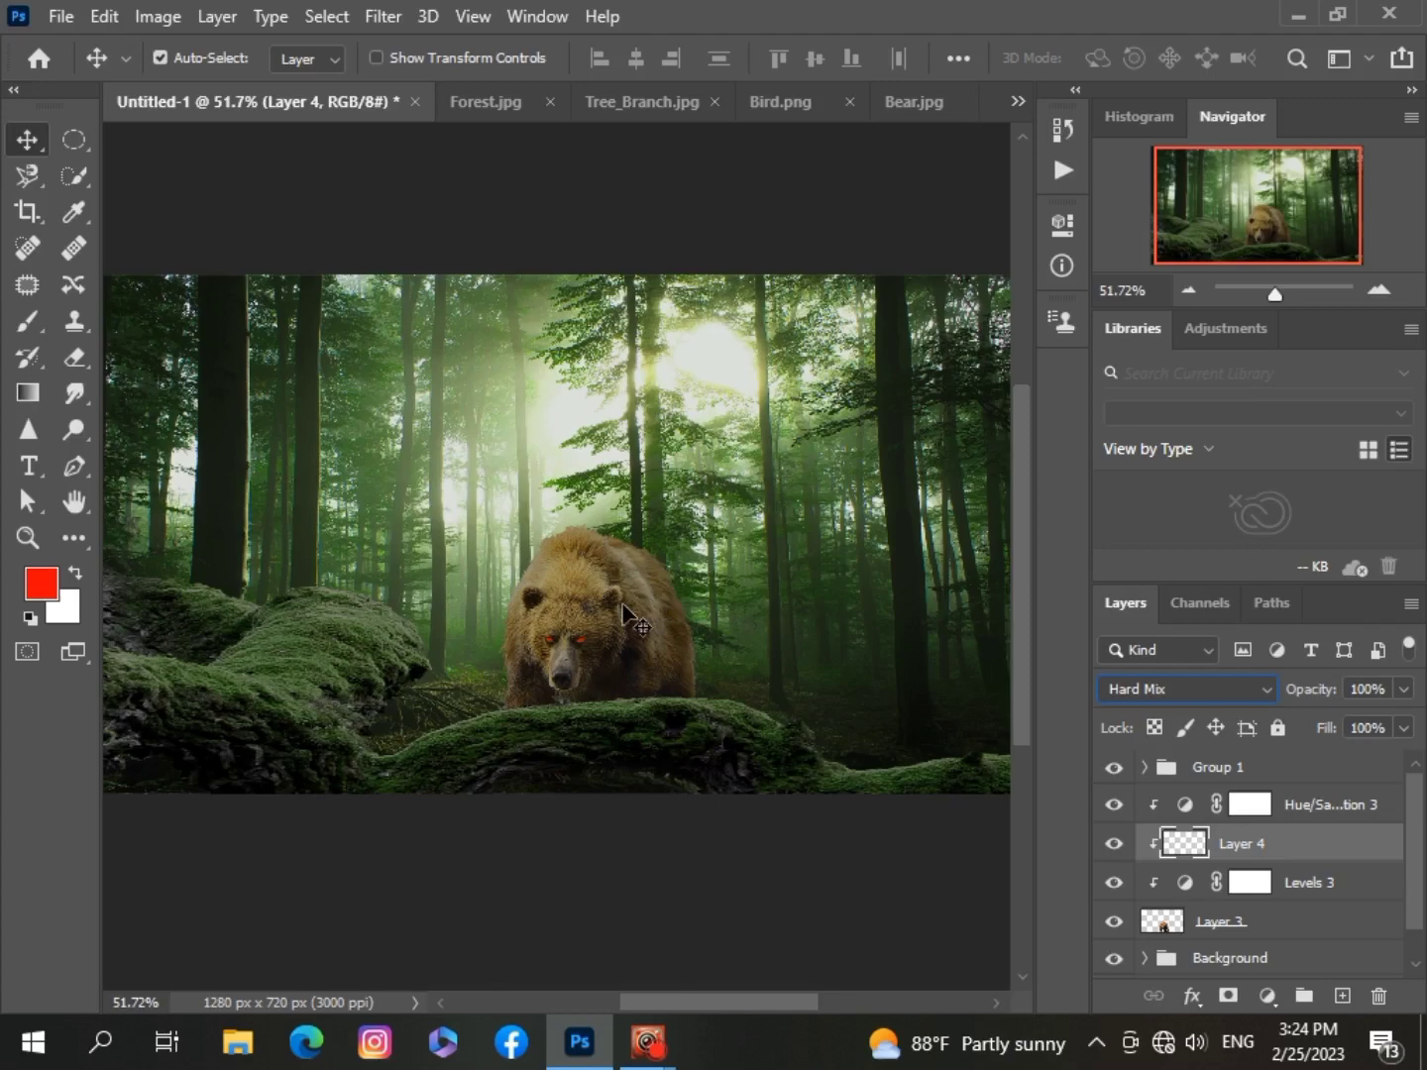
# Examine the bear's red eyes and the overall composite at closer and wider zoom levels.
pyautogui.click(624, 608)
pyautogui.scroll(1, 981, 831)
pyautogui.scroll(-1, 985, 834)
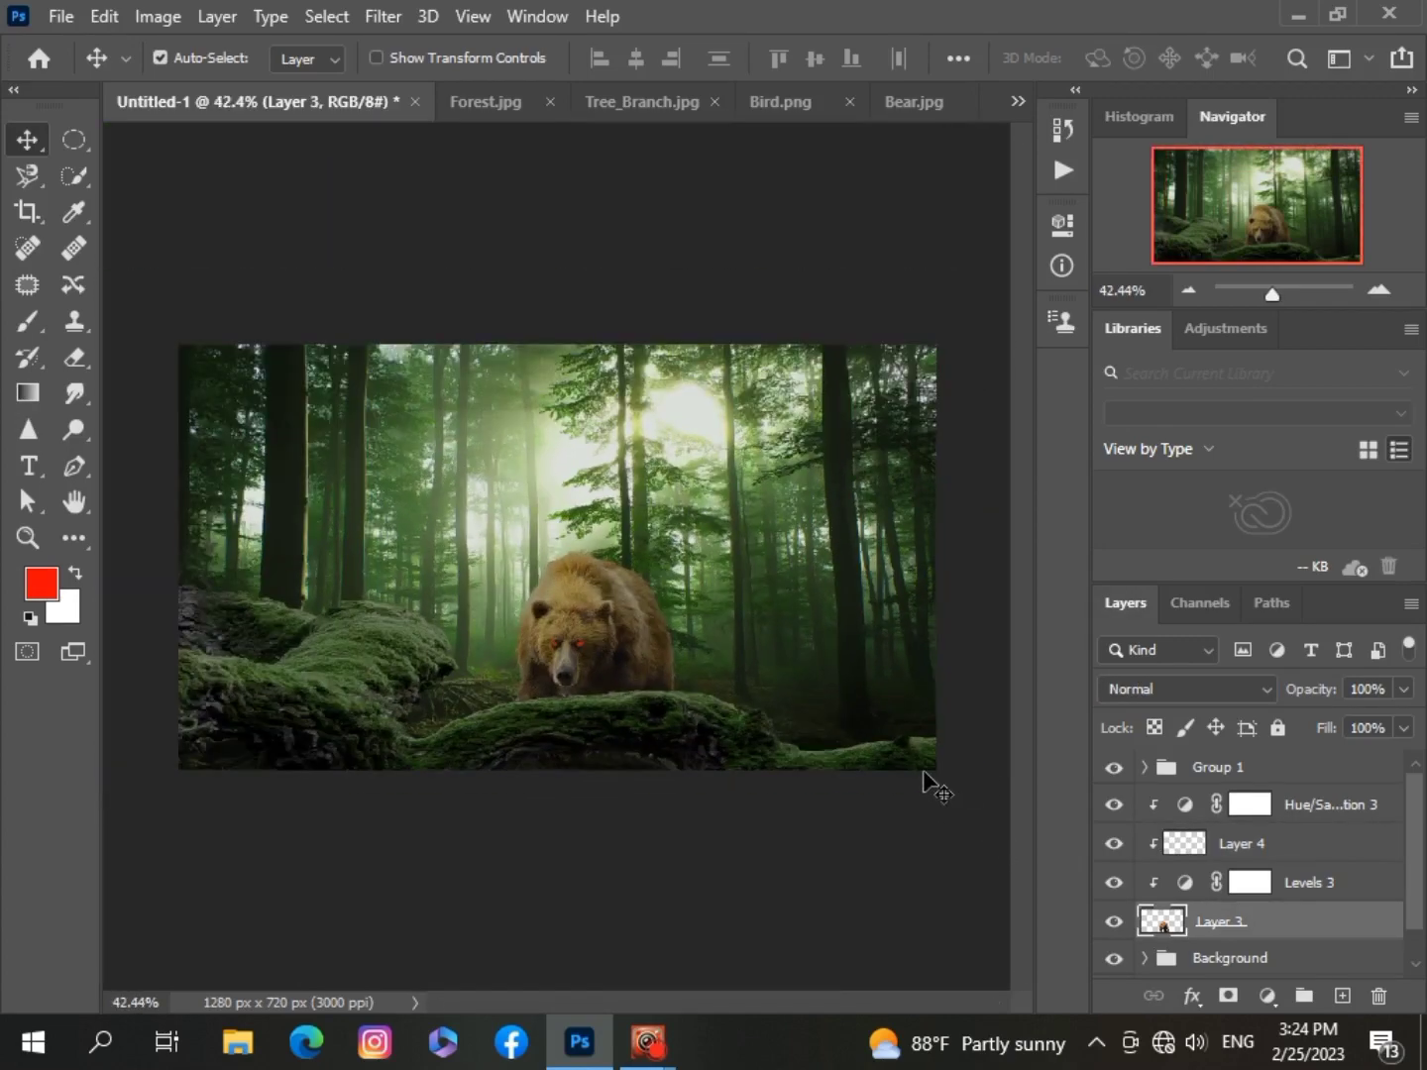
pyautogui.scroll(1, 647, 806)
pyautogui.scroll(-2, 647, 805)
pyautogui.scroll(2, 646, 806)
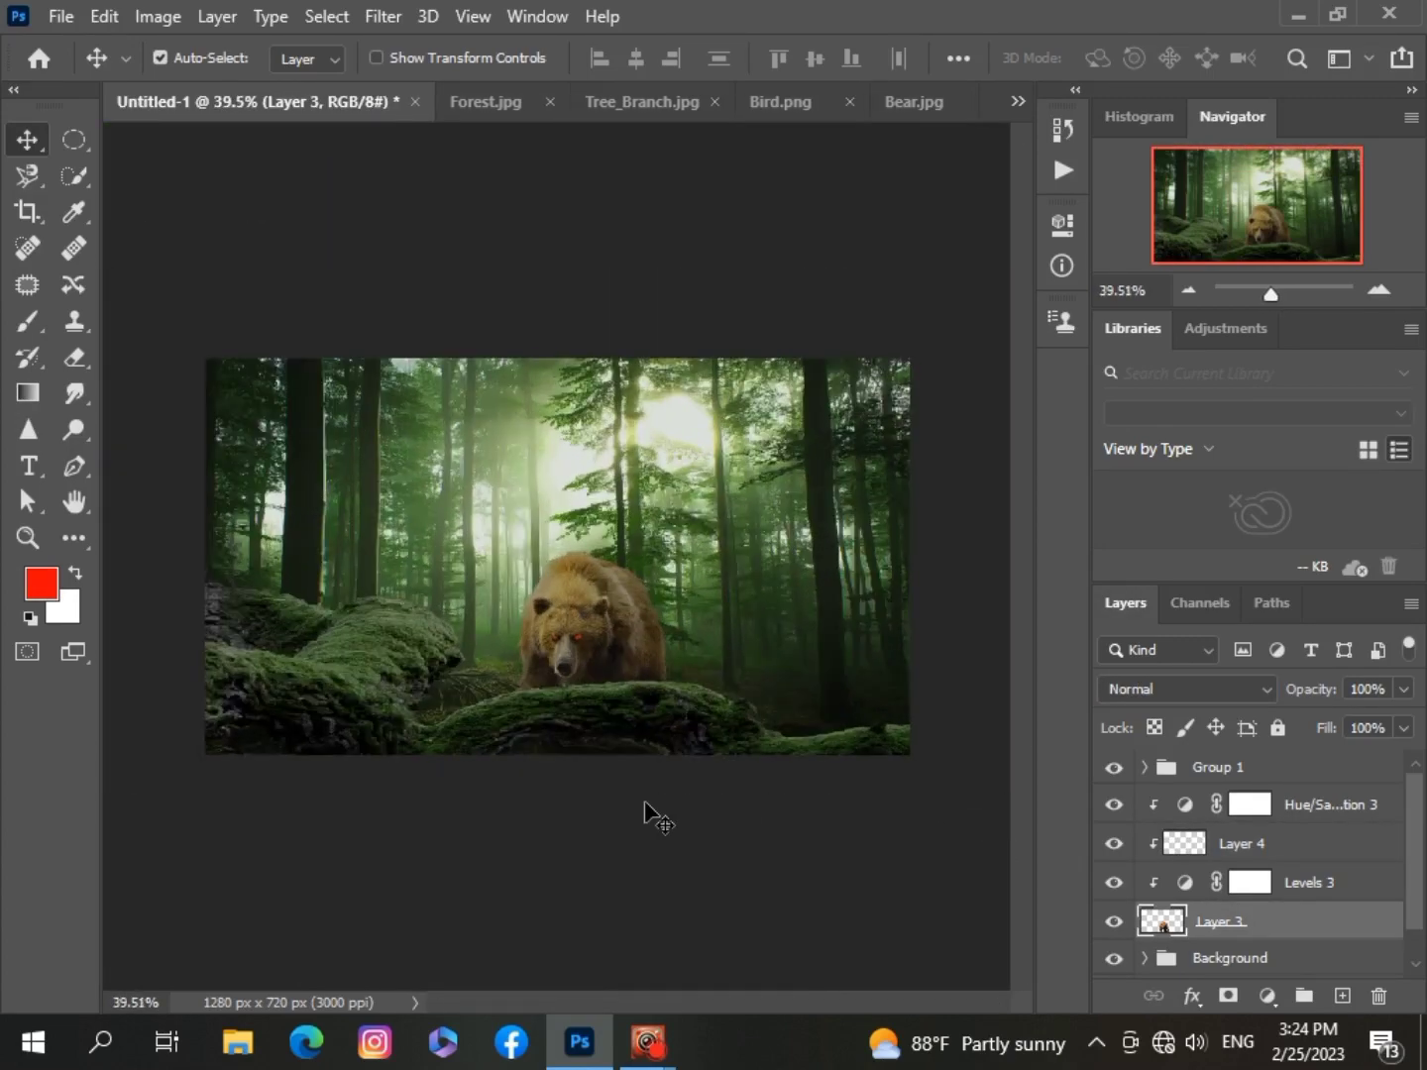
pyautogui.scroll(-1, 646, 806)
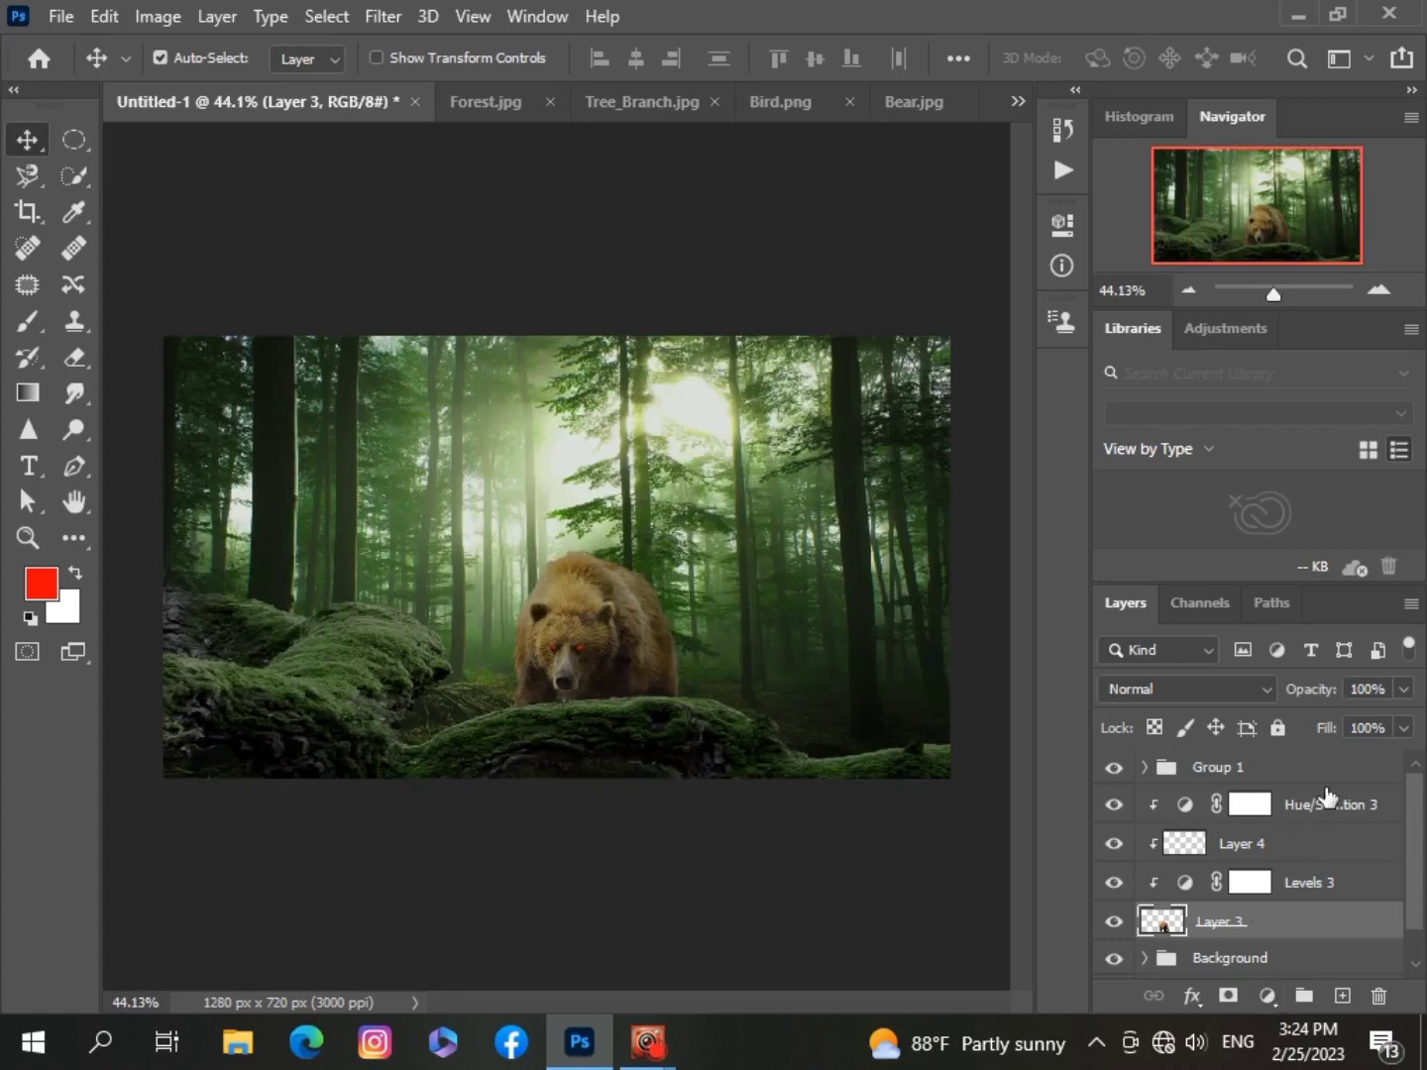
pyautogui.scroll(3, 535, 598)
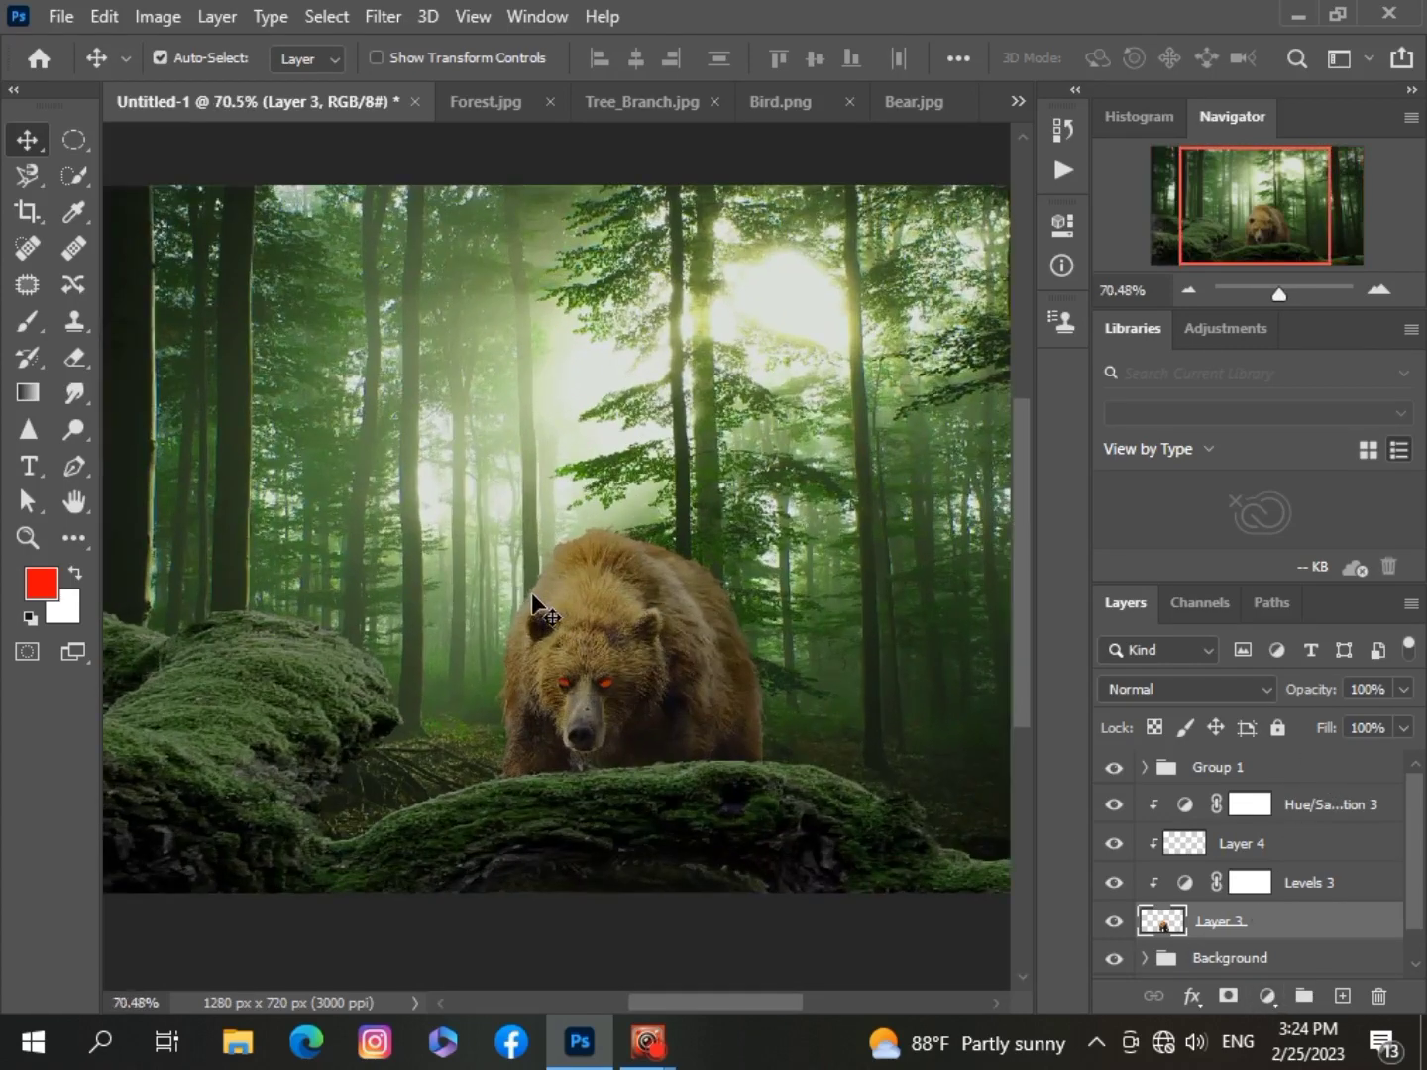
pyautogui.scroll(-4, 535, 601)
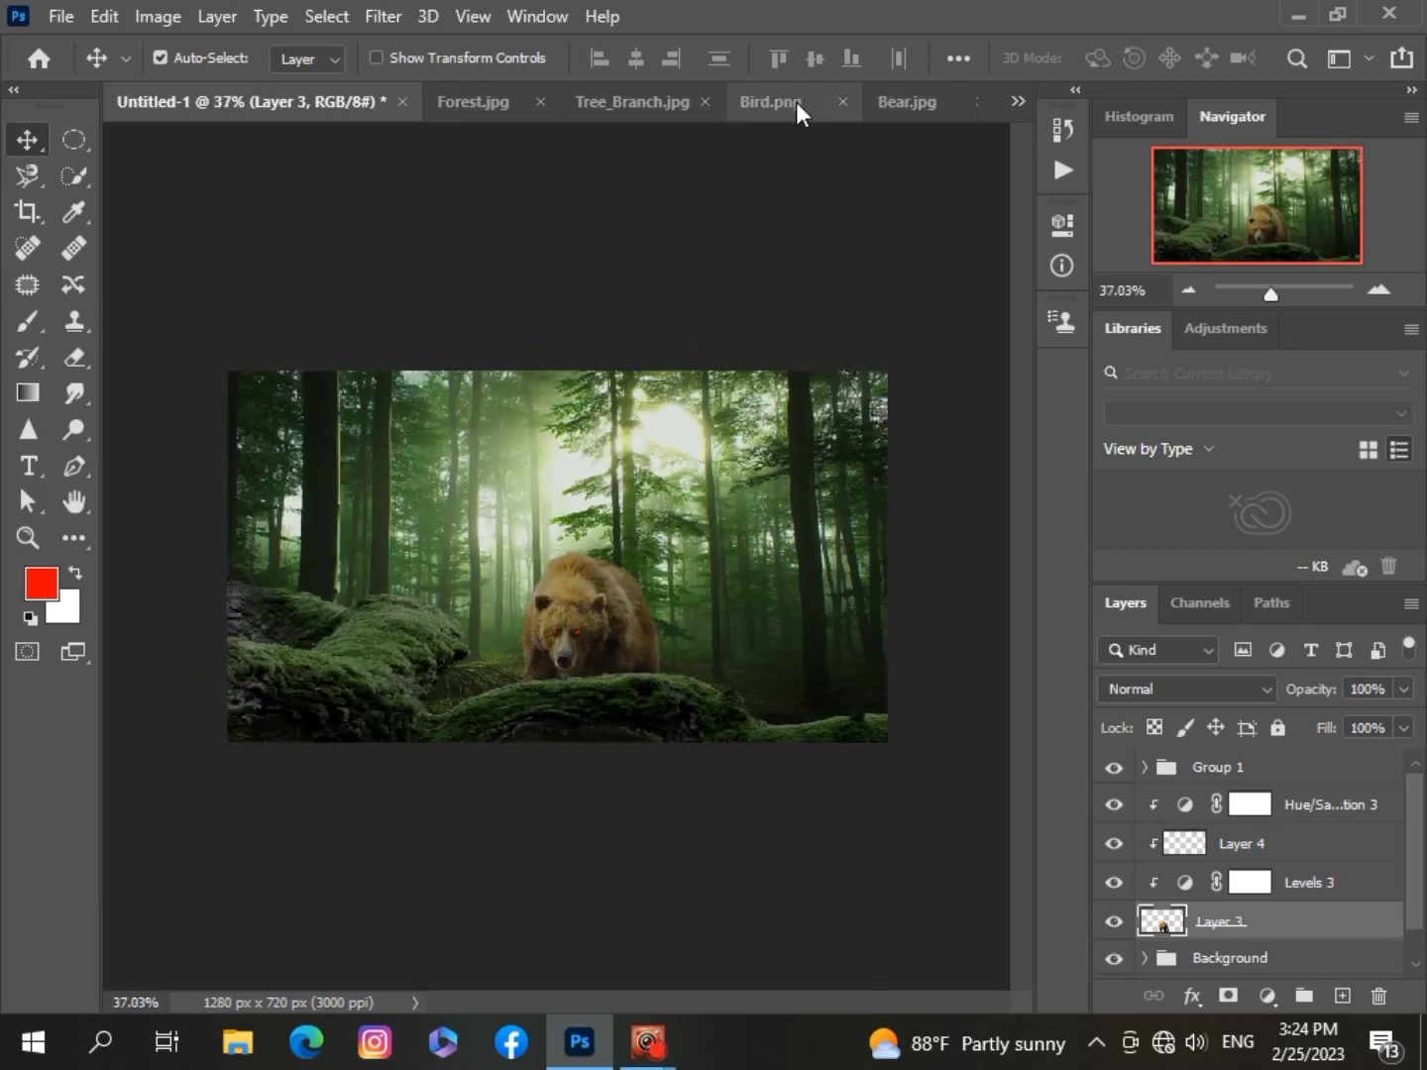
pyautogui.click(764, 103)
pyautogui.moveTo(495, 523); pyautogui.dragTo(504, 534)
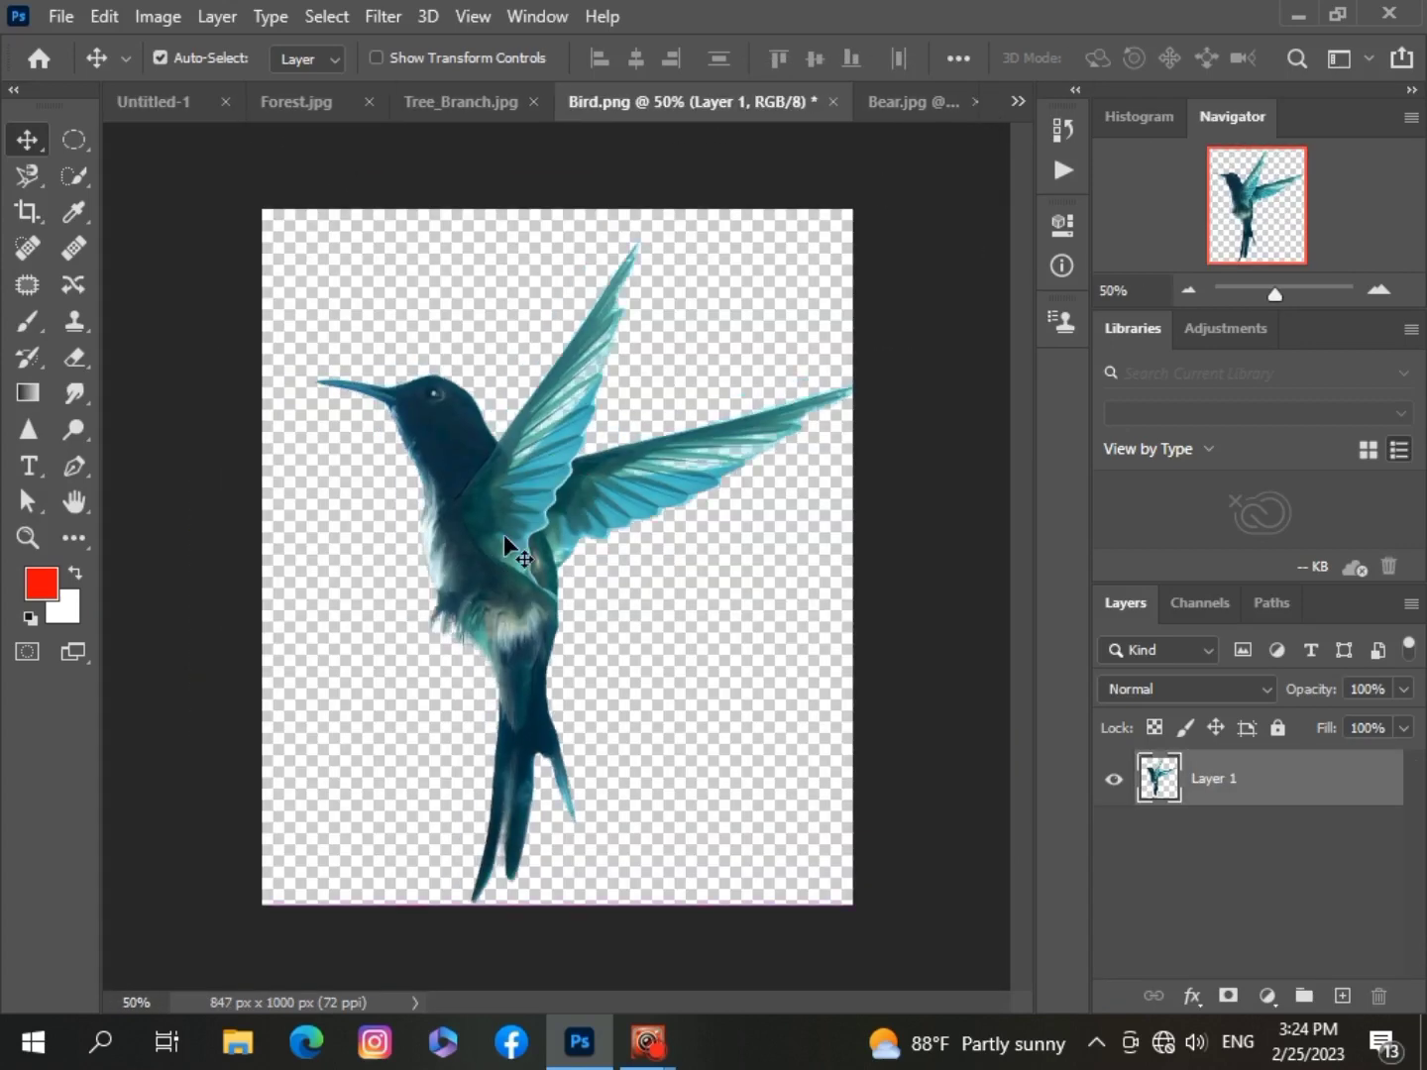
pyautogui.click(138, 99)
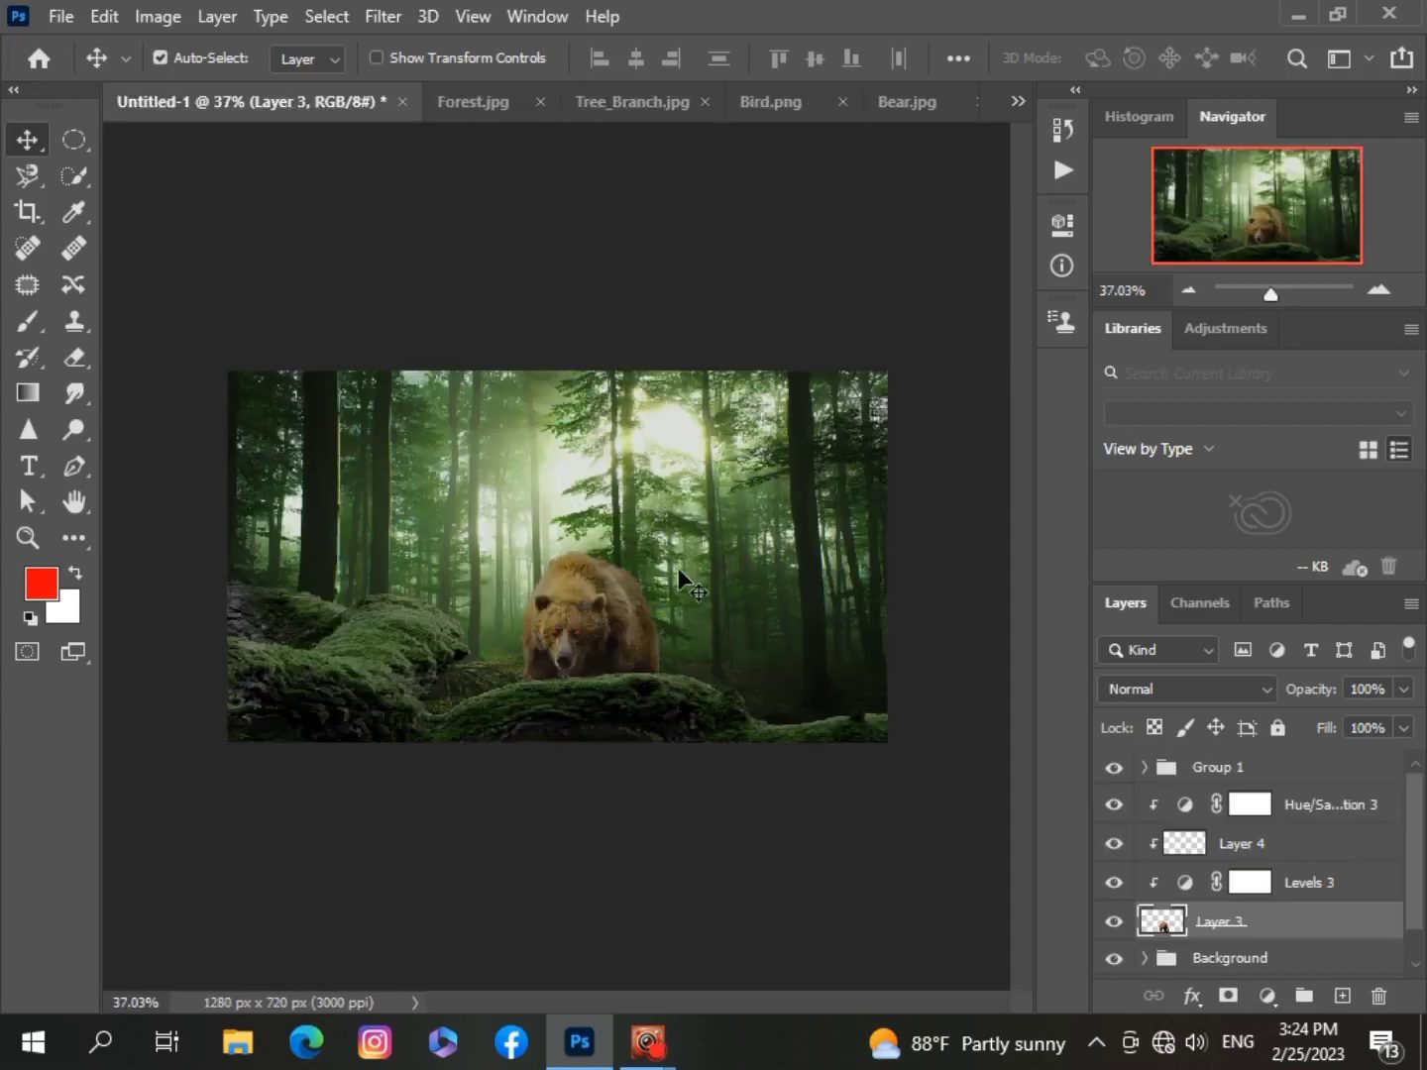
pyautogui.moveTo(678, 577); pyautogui.dragTo(678, 573)
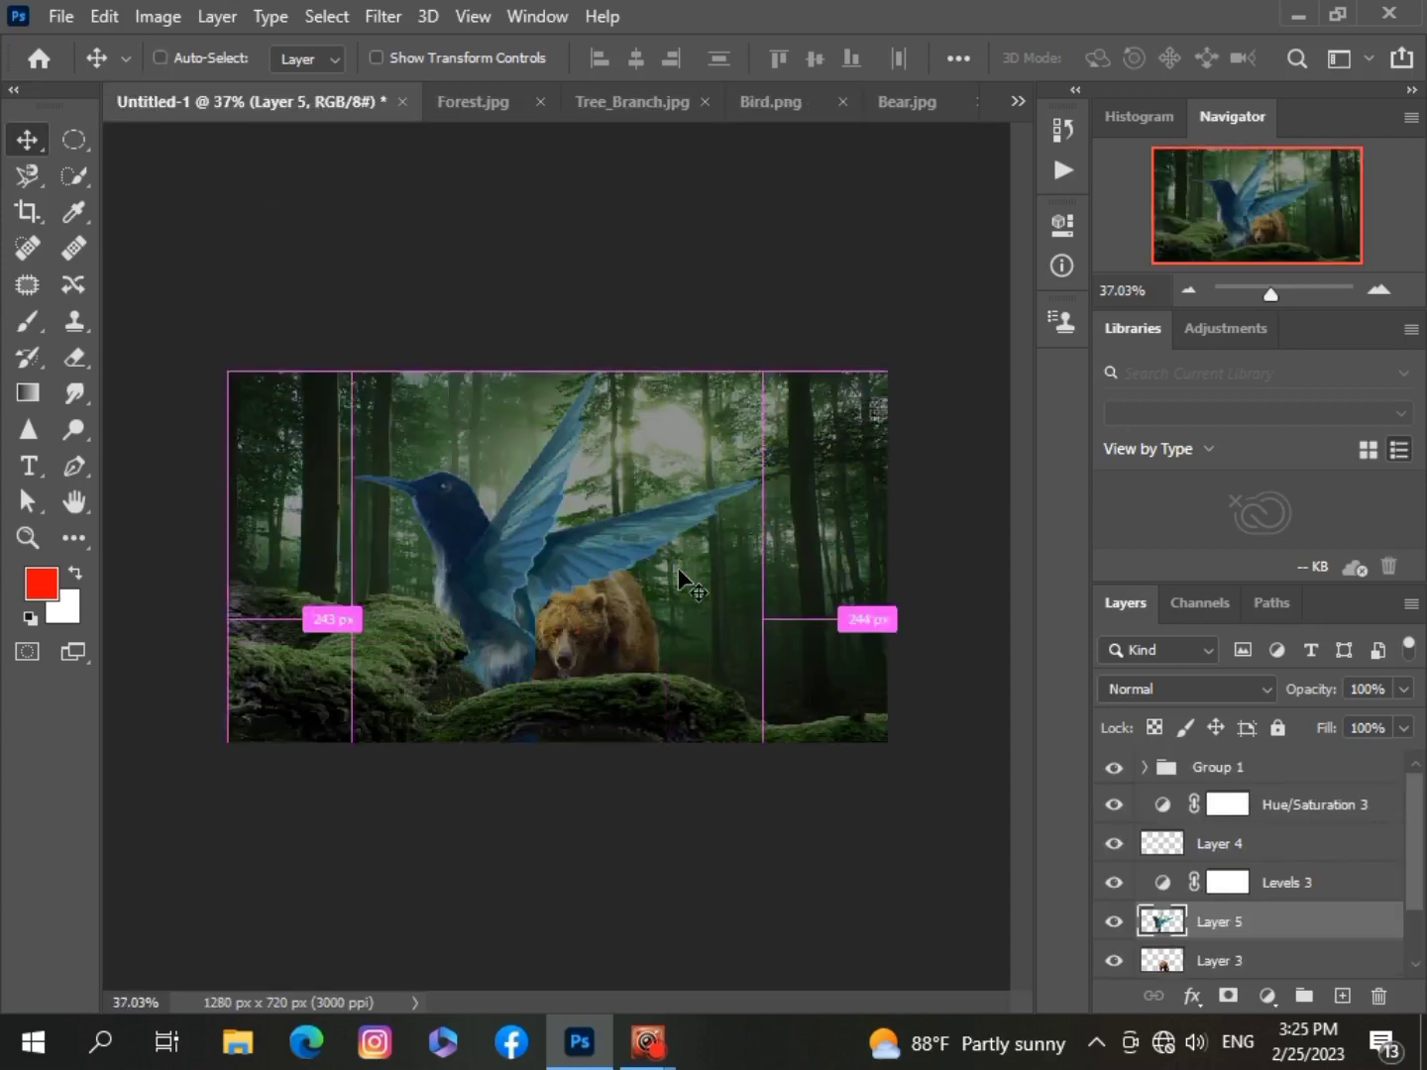
pyautogui.hotkey('ctrl', 'z')
# Group the bear layer together with its clipped Levels, red eye and Hue/Saturation layers.
pyautogui.scroll(-1, 1364, 932)
pyautogui.scroll(1, 1367, 917)
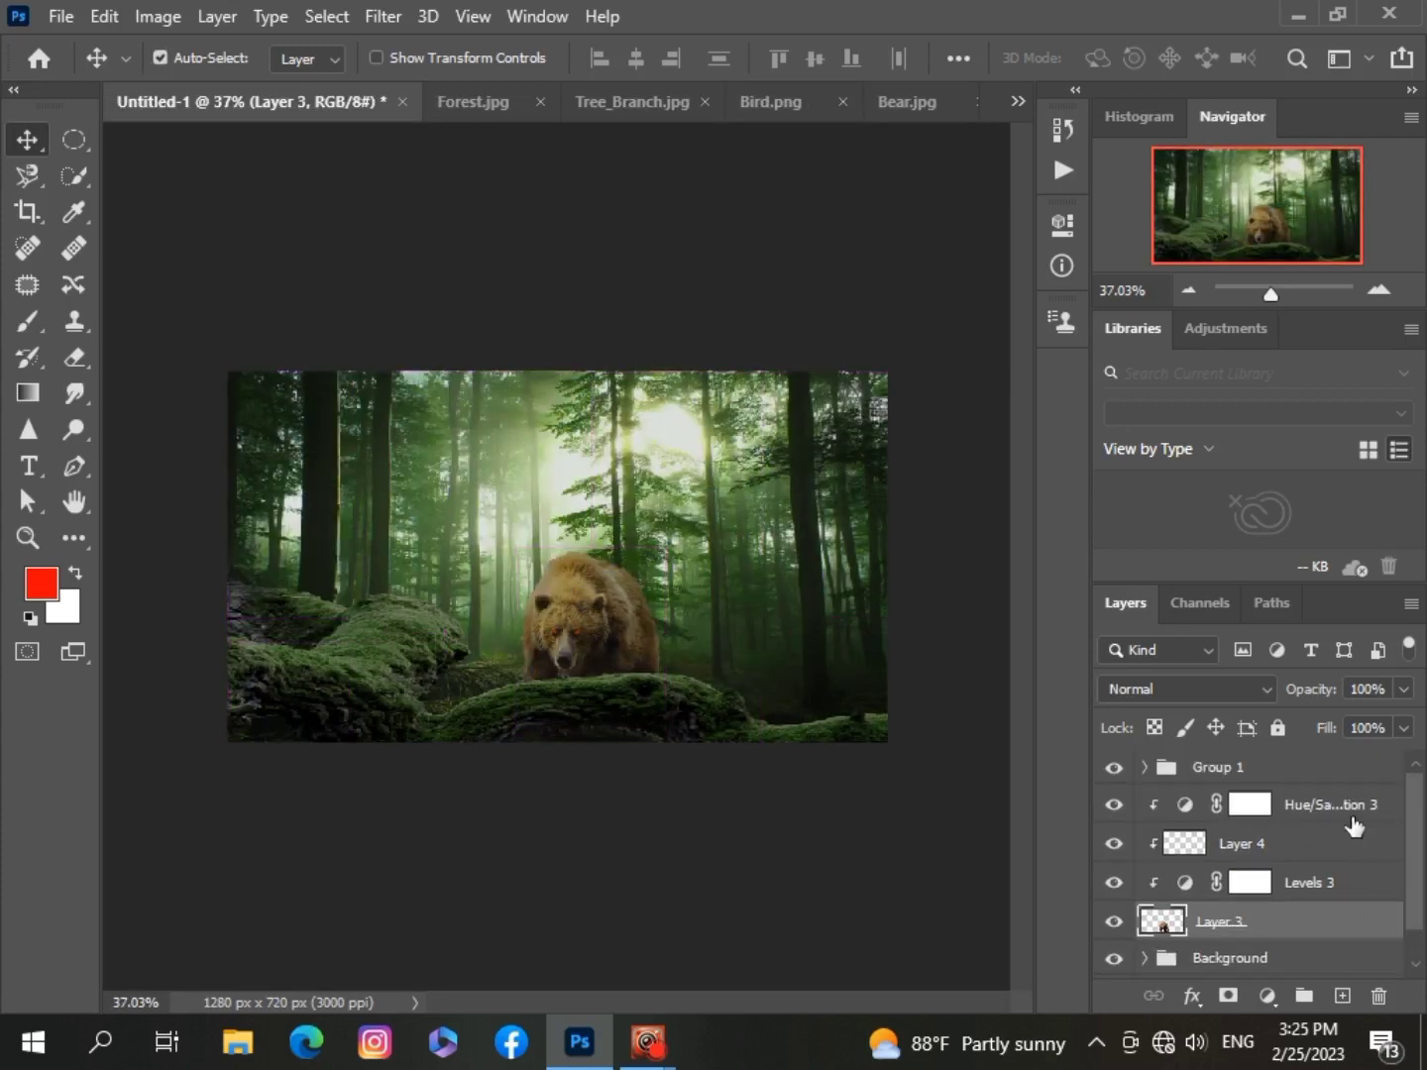
pyautogui.keyDown('ctrl'); pyautogui.click(1354, 814); pyautogui.keyUp('ctrl')
pyautogui.keyDown('ctrl'); pyautogui.click(1345, 848); pyautogui.keyUp('ctrl')
pyautogui.scroll(-1, 1361, 906)
pyautogui.scroll(1, 1364, 926)
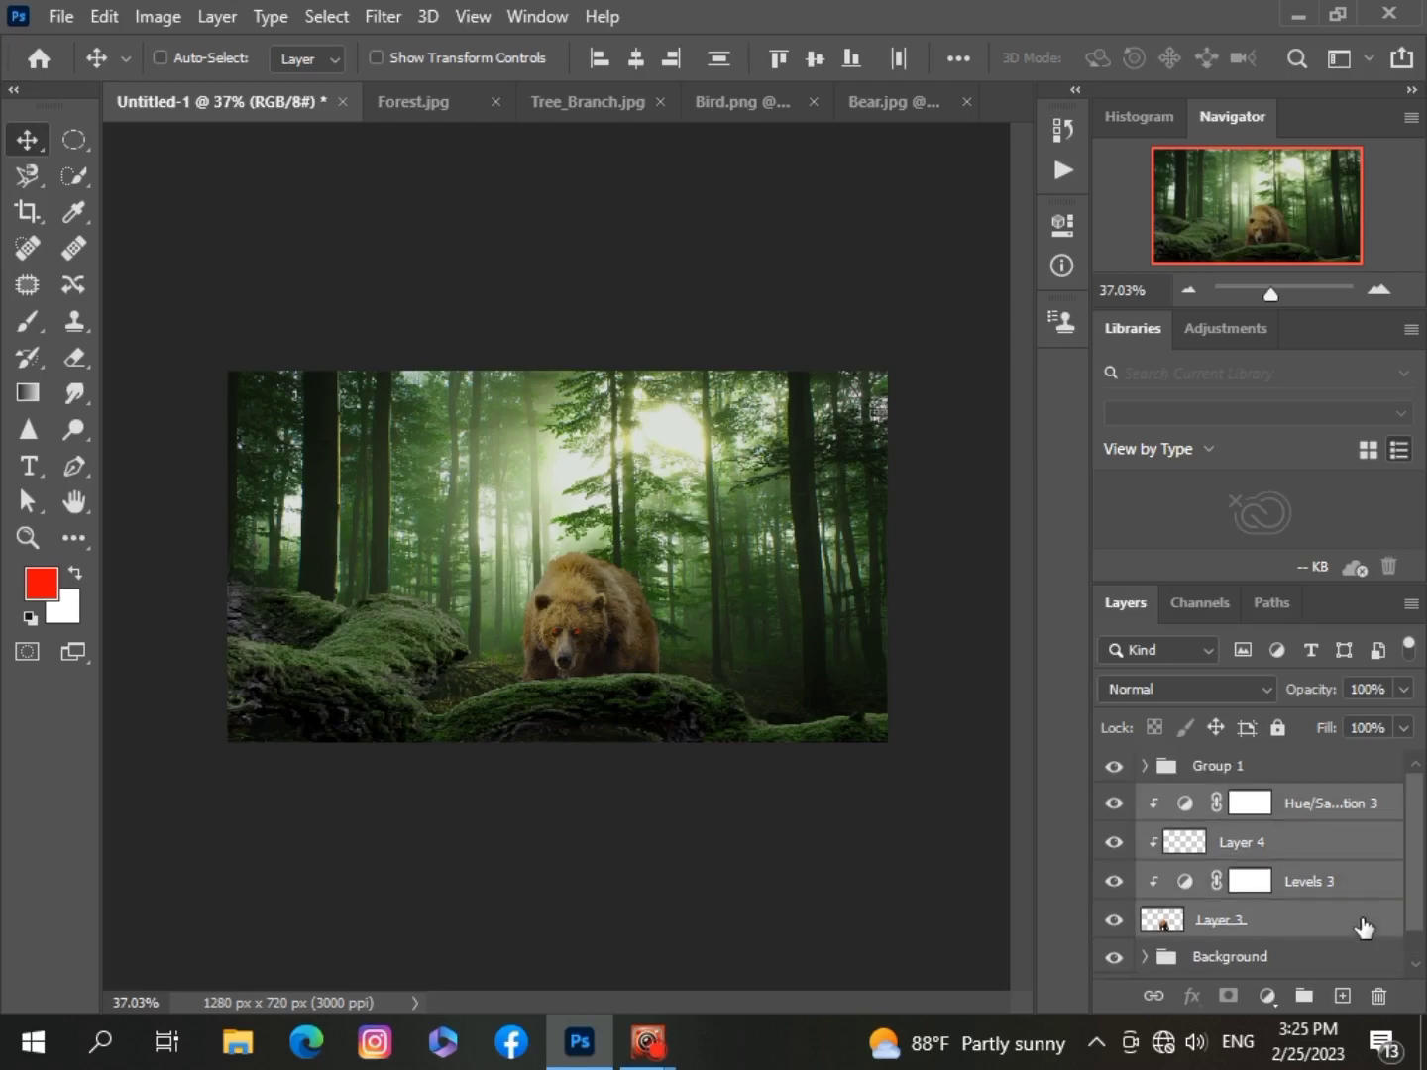
pyautogui.keyDown('ctrl'); pyautogui.click(1353, 885); pyautogui.keyUp('ctrl')
pyautogui.hotkey('ctrl', 'g')
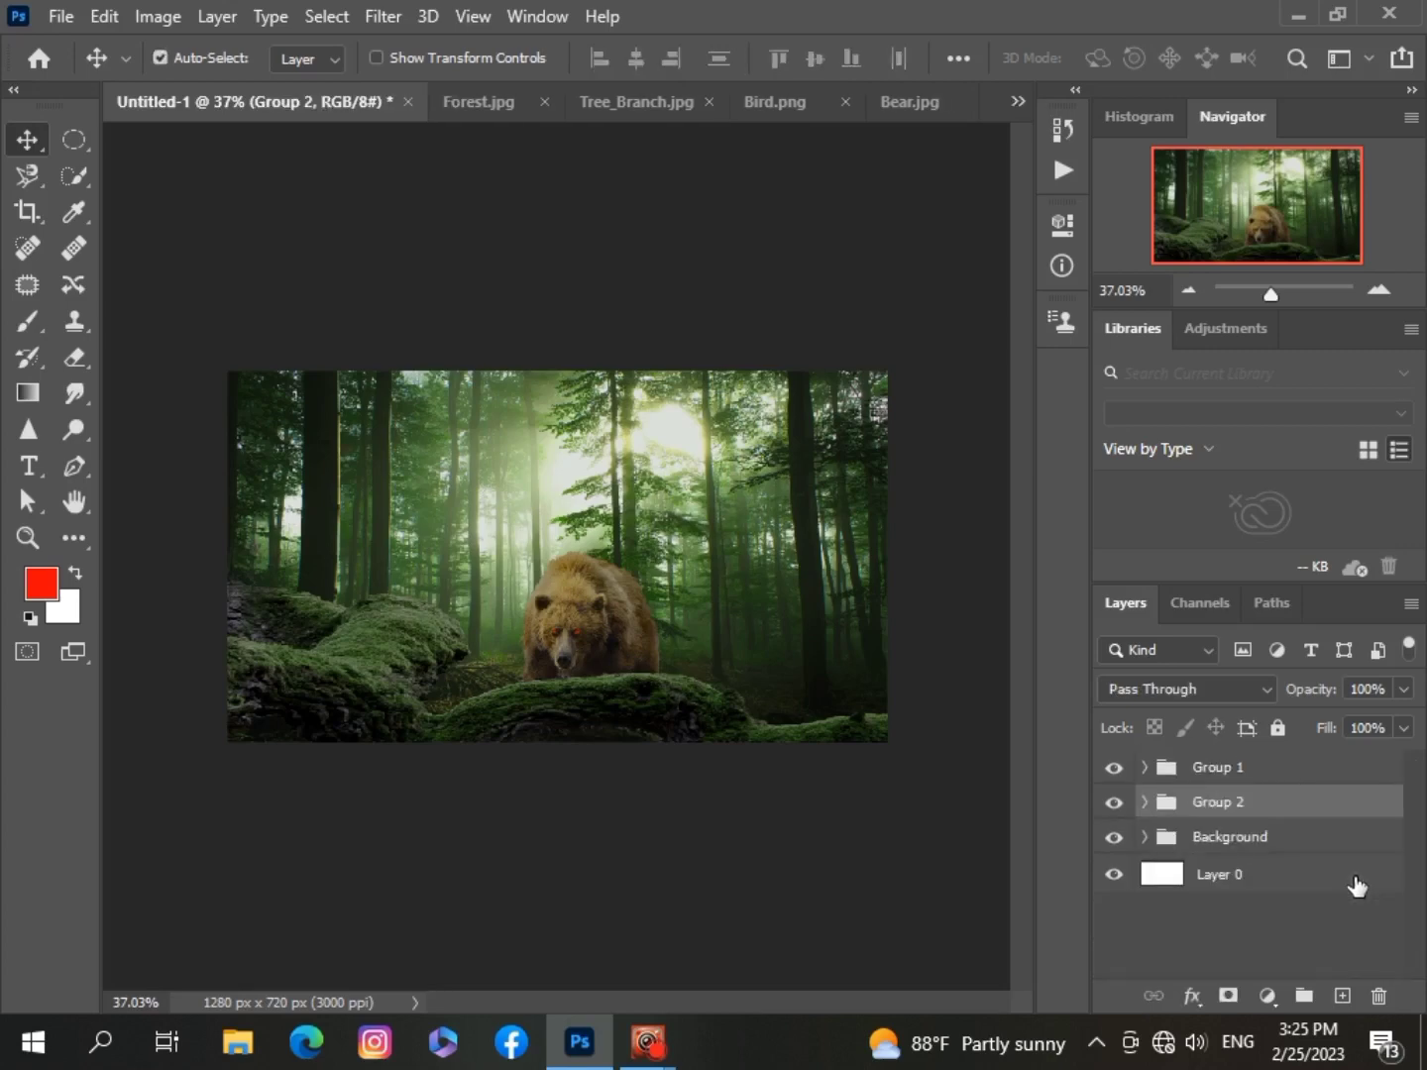
# Rename the new group as bear and deselect all layers.
pyautogui.doubleClick(1253, 808)
pyautogui.write('bear')
pyautogui.click(1171, 935)
pyautogui.scroll(2, 468, 780)
pyautogui.scroll(-1, 468, 781)
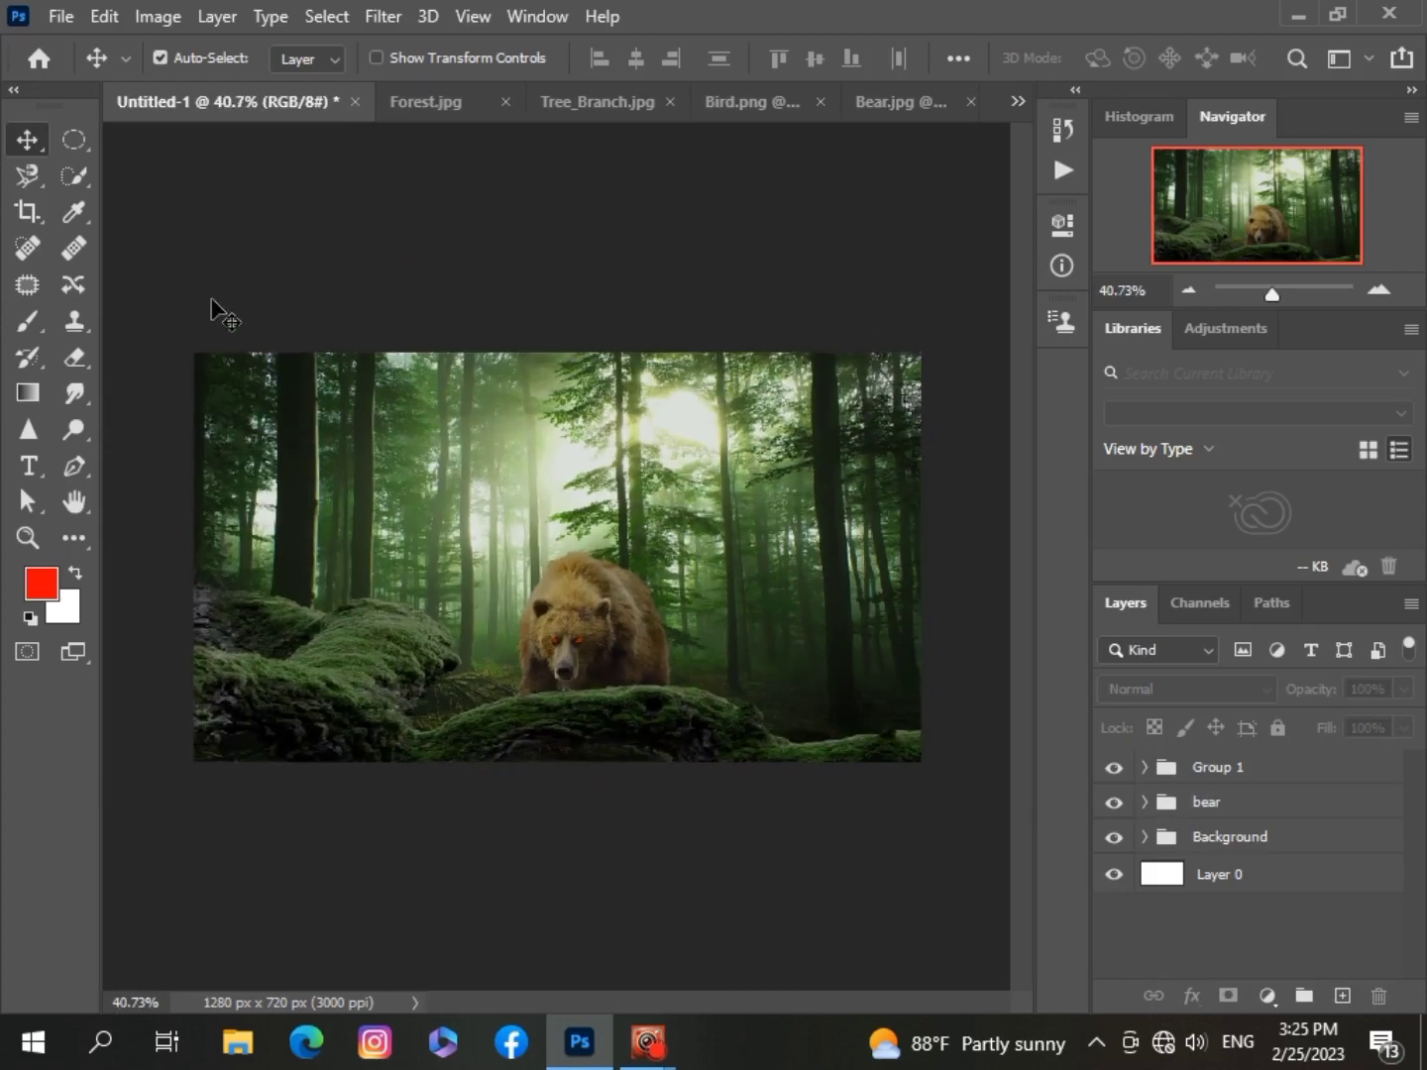
# Copy the hummingbird from Bird.png and paste it into the Untitled-1 composite as a new layer above all groups.
pyautogui.click(751, 102)
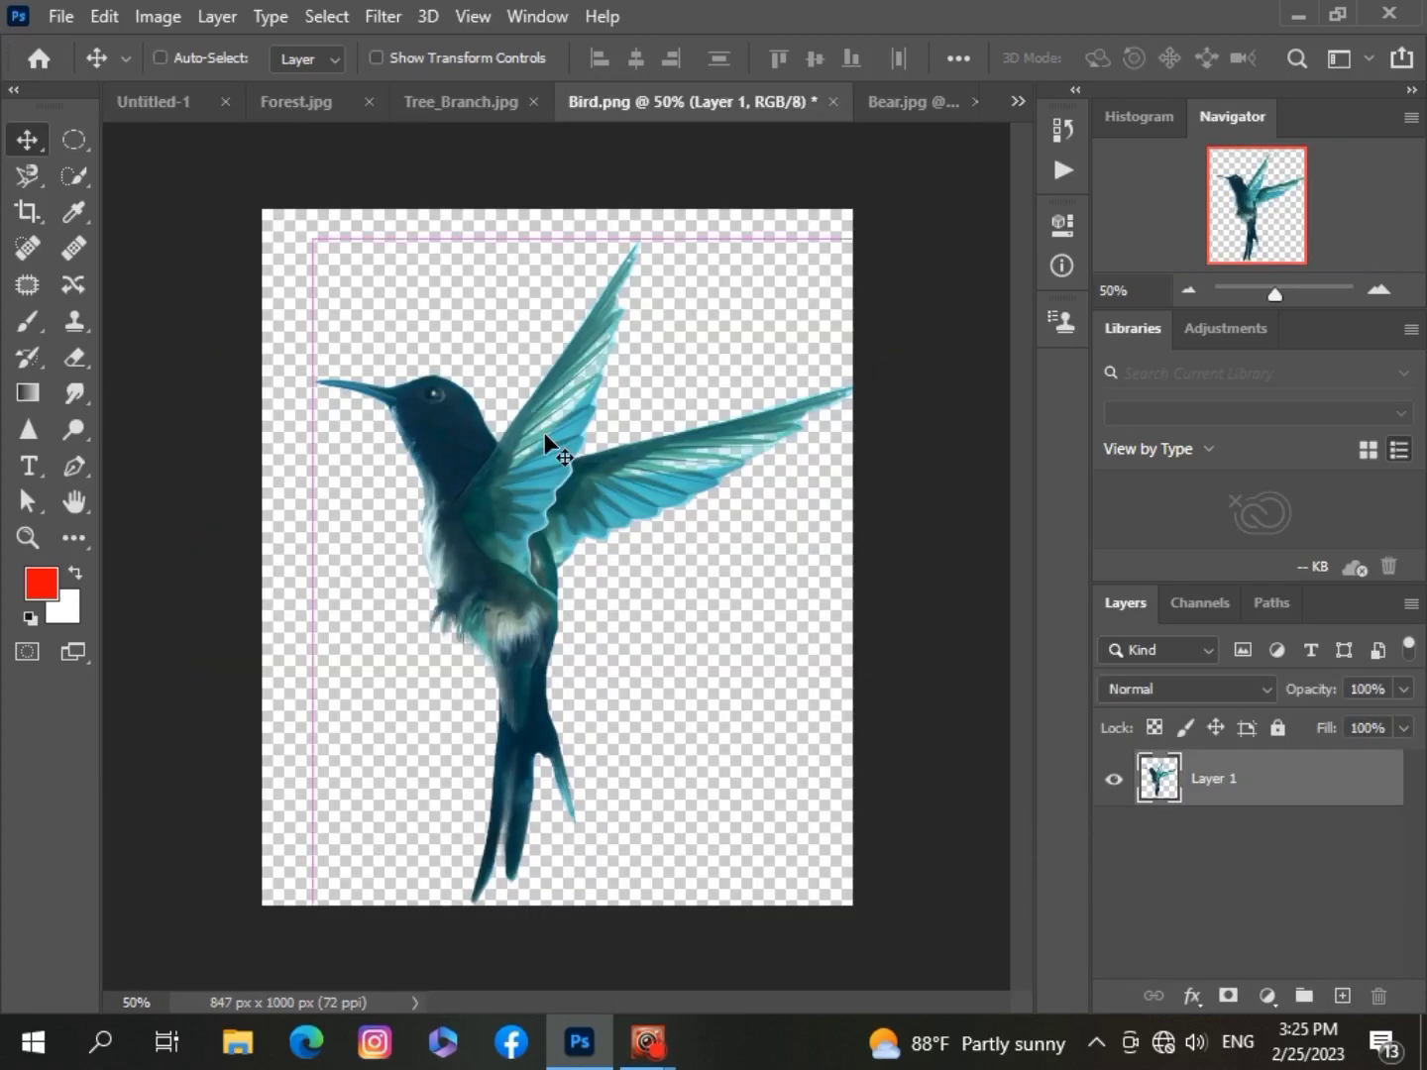
pyautogui.click(158, 101)
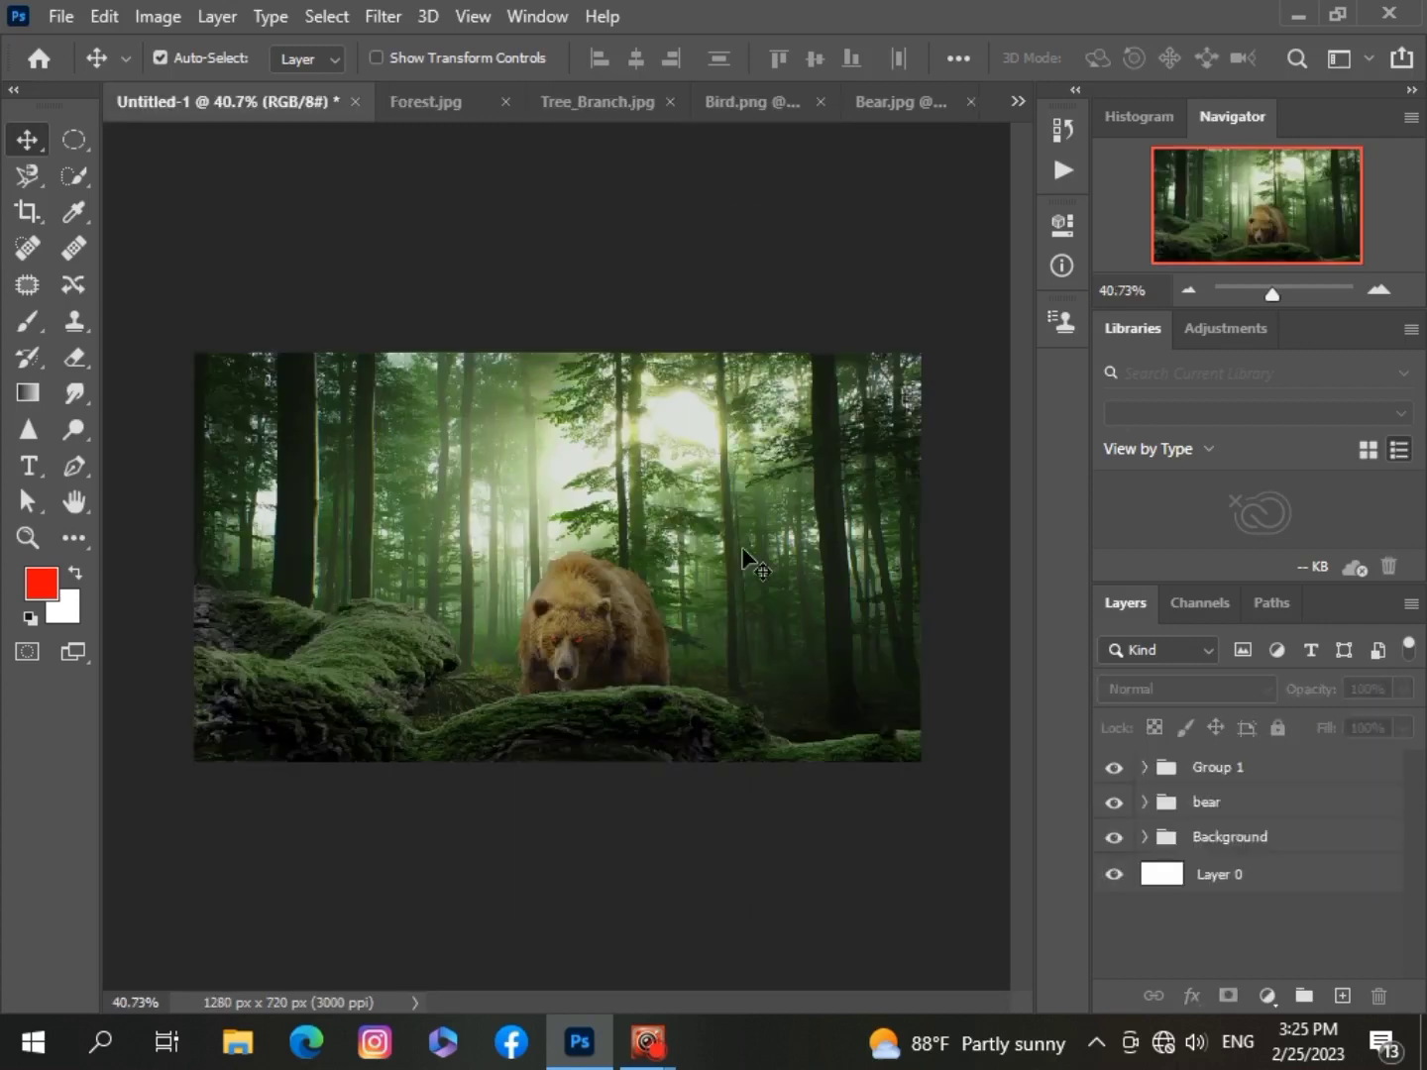
pyautogui.hotkey('ctrl', 'v')
# Scale the hummingbird to 12.77%, rotate it -11.70°, and place it in the air just above and to the right of the bear.
pyautogui.hotkey('ctrl', 't')
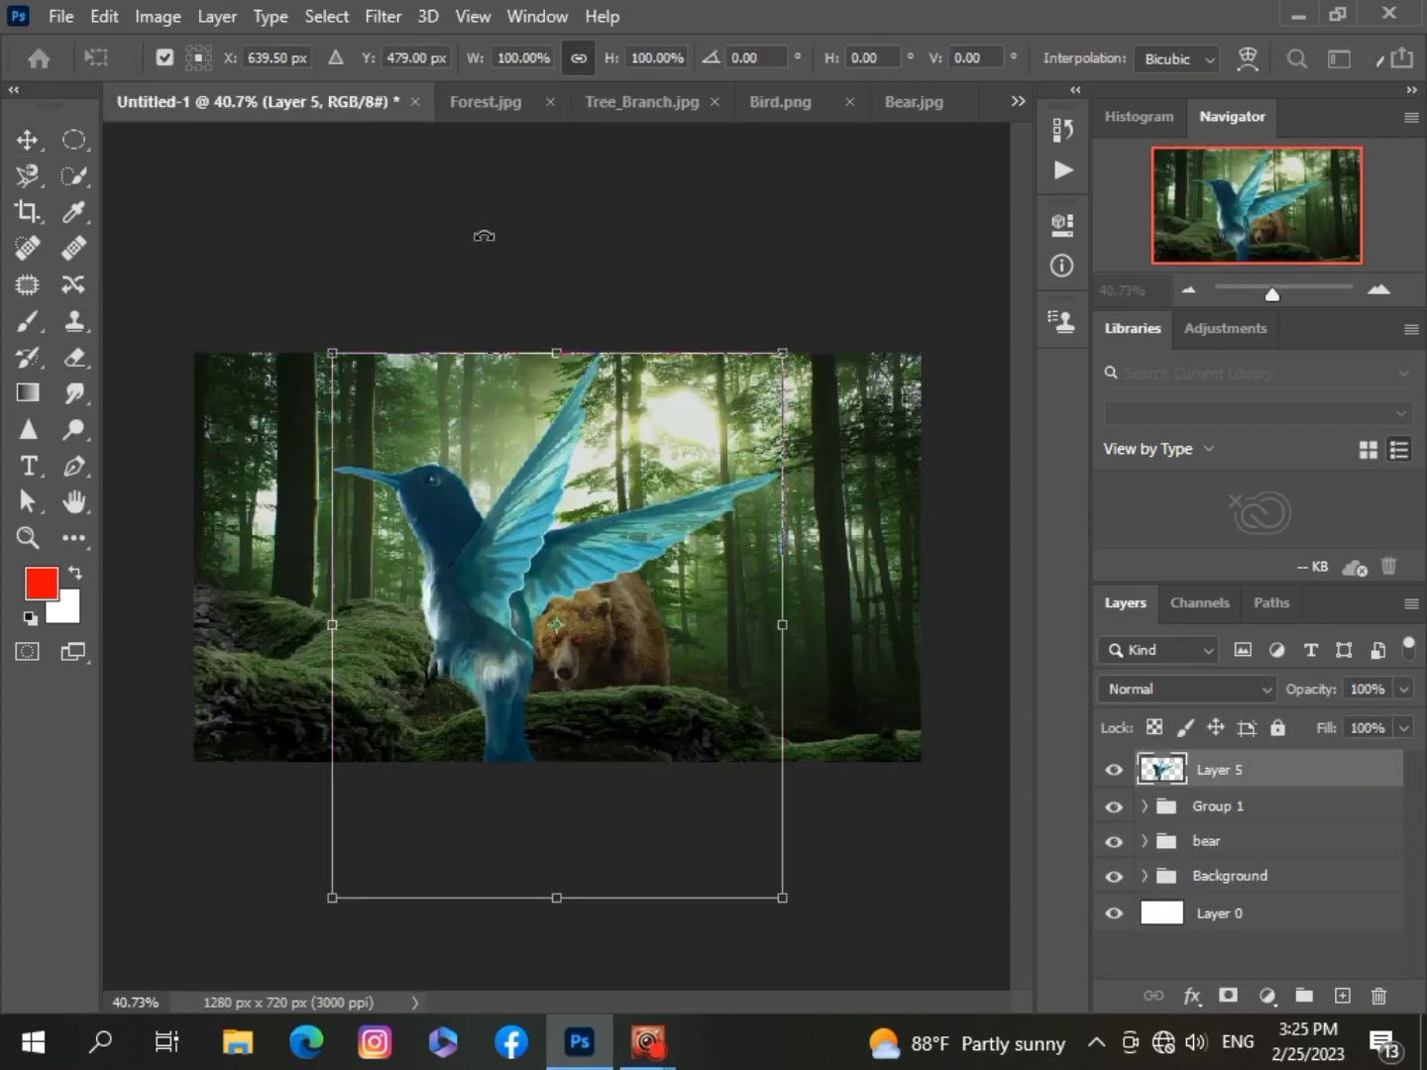
pyautogui.moveTo(557, 361); pyautogui.dragTo(608, 666)
pyautogui.moveTo(509, 745); pyautogui.dragTo(466, 515)
pyautogui.moveTo(514, 421); pyautogui.dragTo(671, 573)
pyautogui.moveTo(741, 637); pyautogui.dragTo(690, 532)
pyautogui.scroll(10, 666, 570)
pyautogui.moveTo(792, 620); pyautogui.dragTo(823, 585)
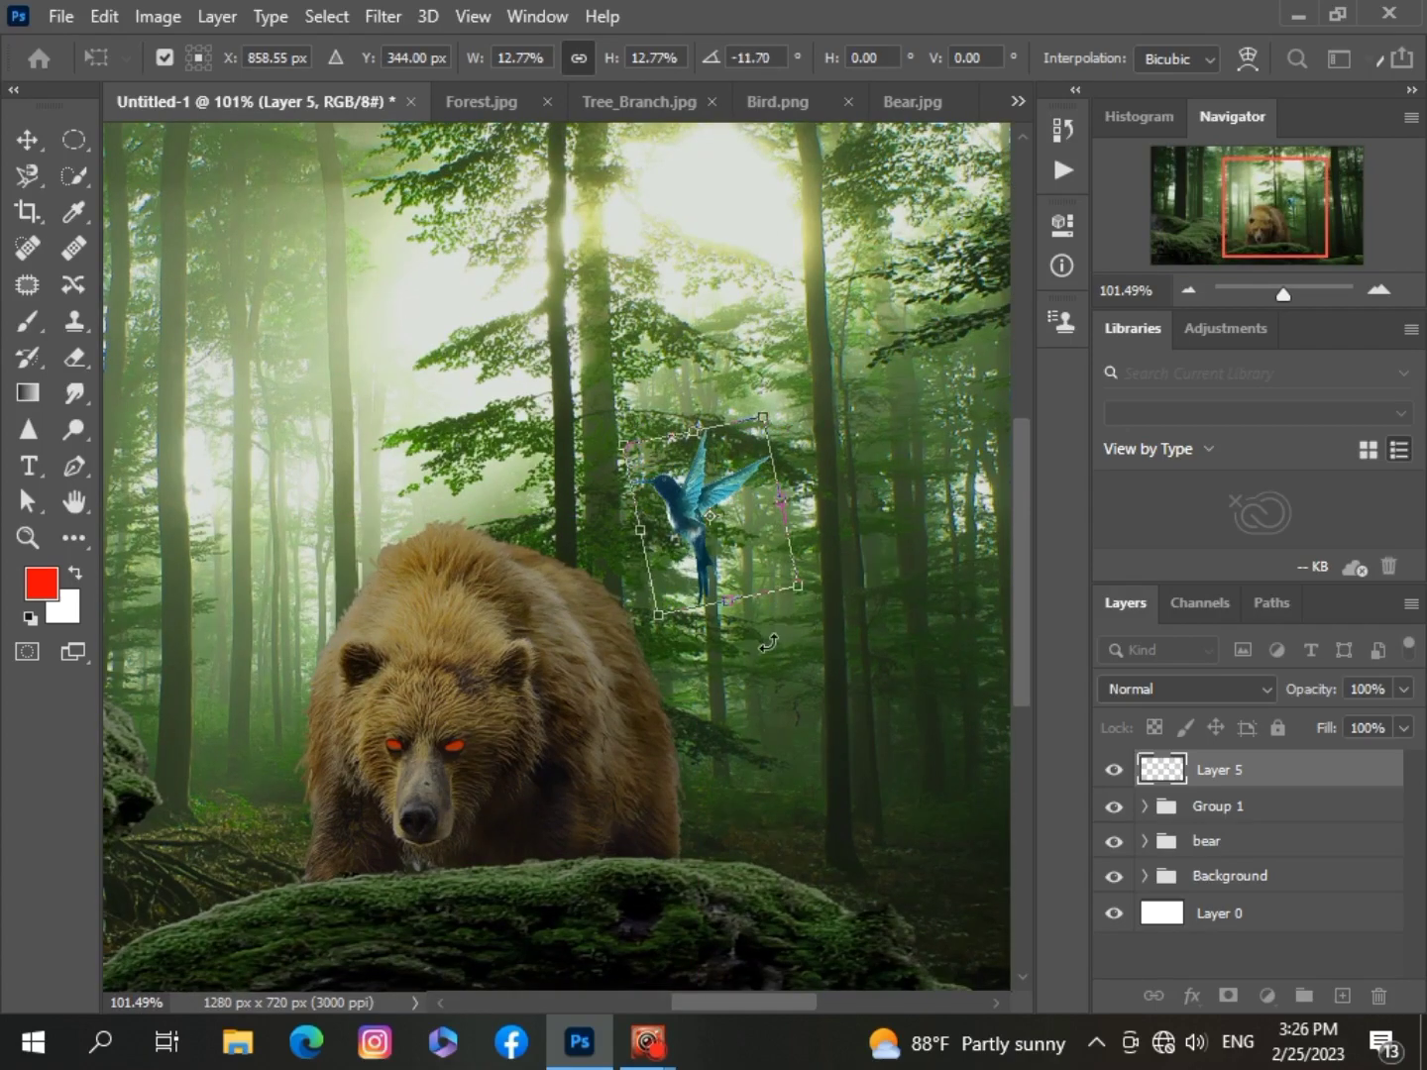
pyautogui.scroll(-8, 823, 584)
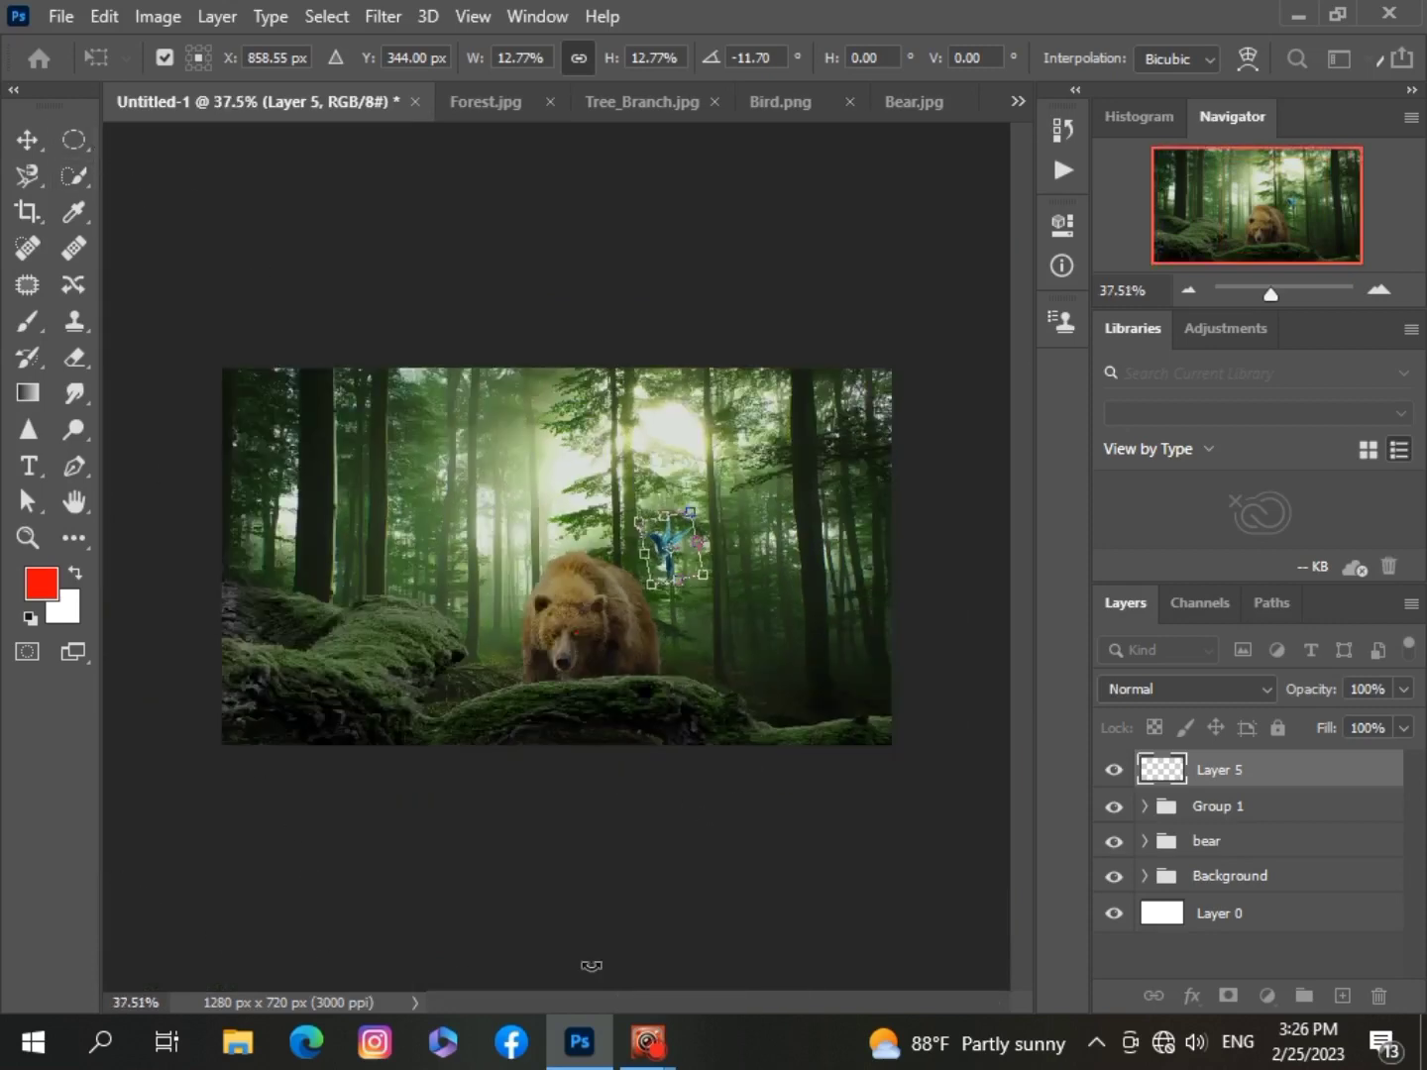
pyautogui.press('Return')
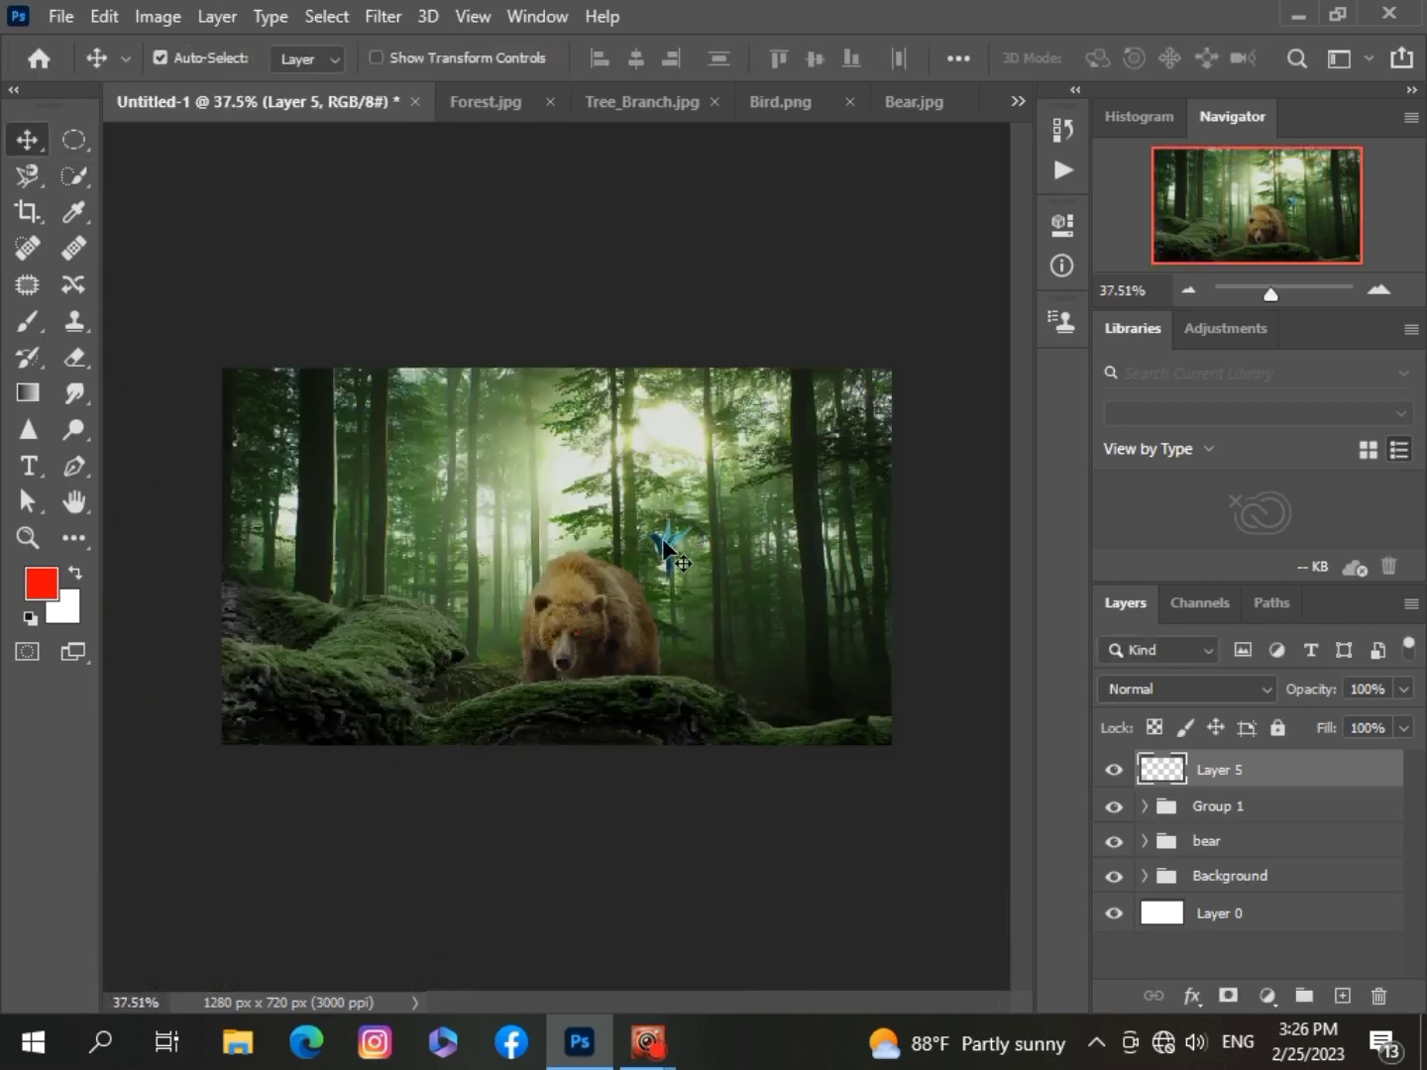
# Add a Hue/Saturation adjustment clipped to the hummingbird, setting lightness to +3 and shifting its color toward a more vivid blue.
pyautogui.click(1269, 995)
pyautogui.click(1268, 733)
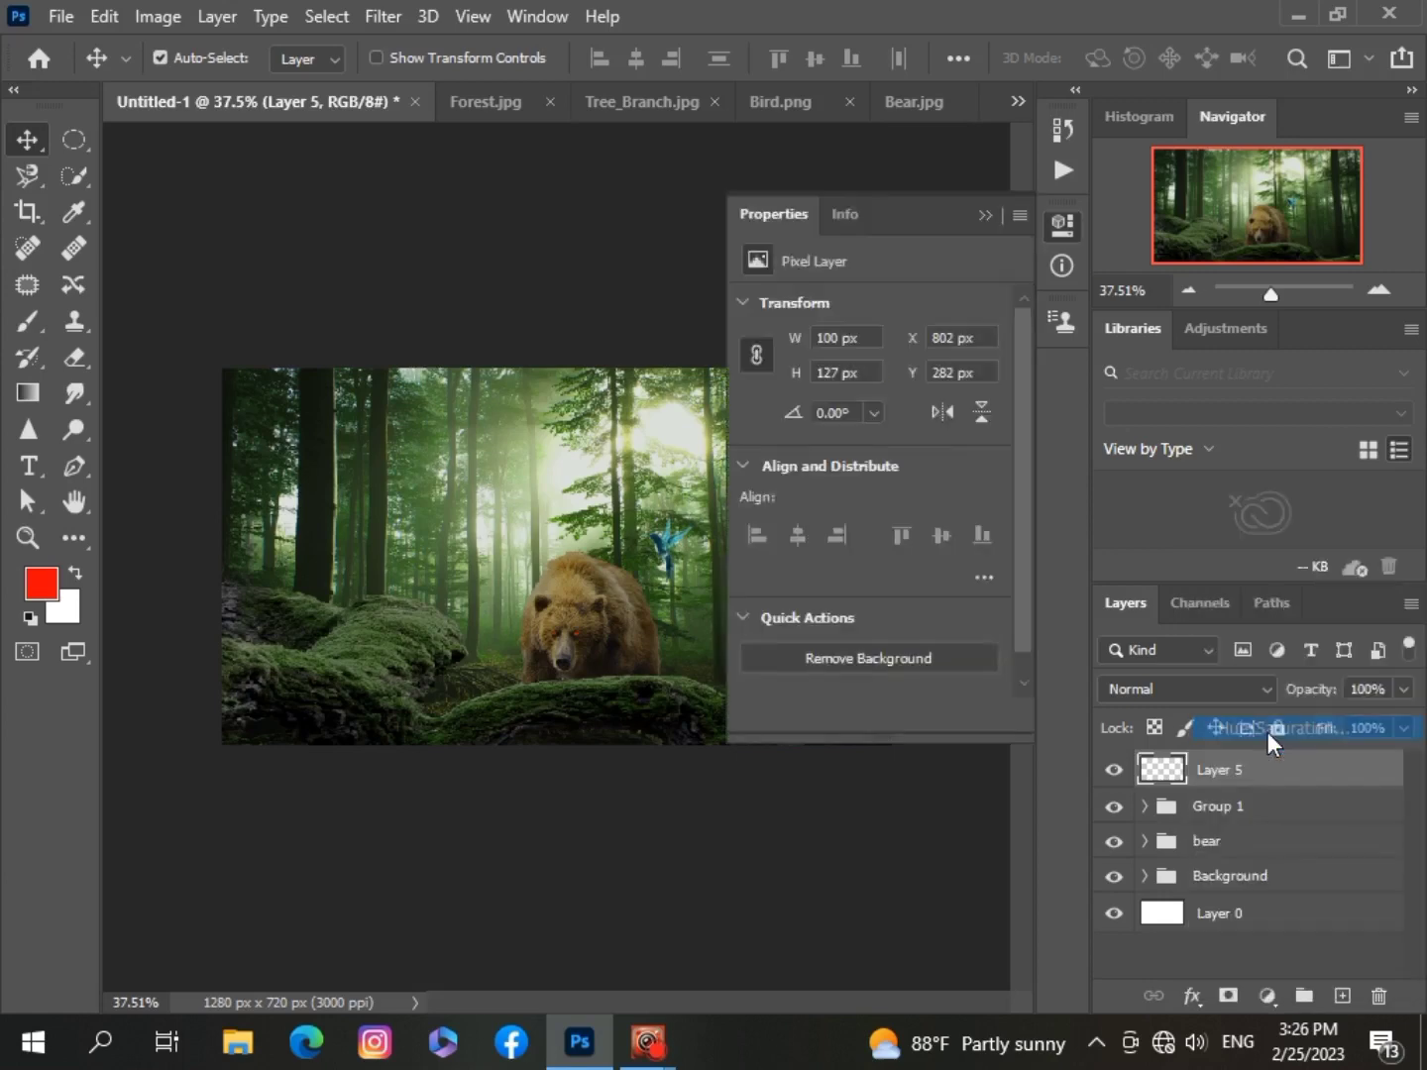
pyautogui.click(845, 715)
pyautogui.moveTo(870, 521); pyautogui.dragTo(874, 519)
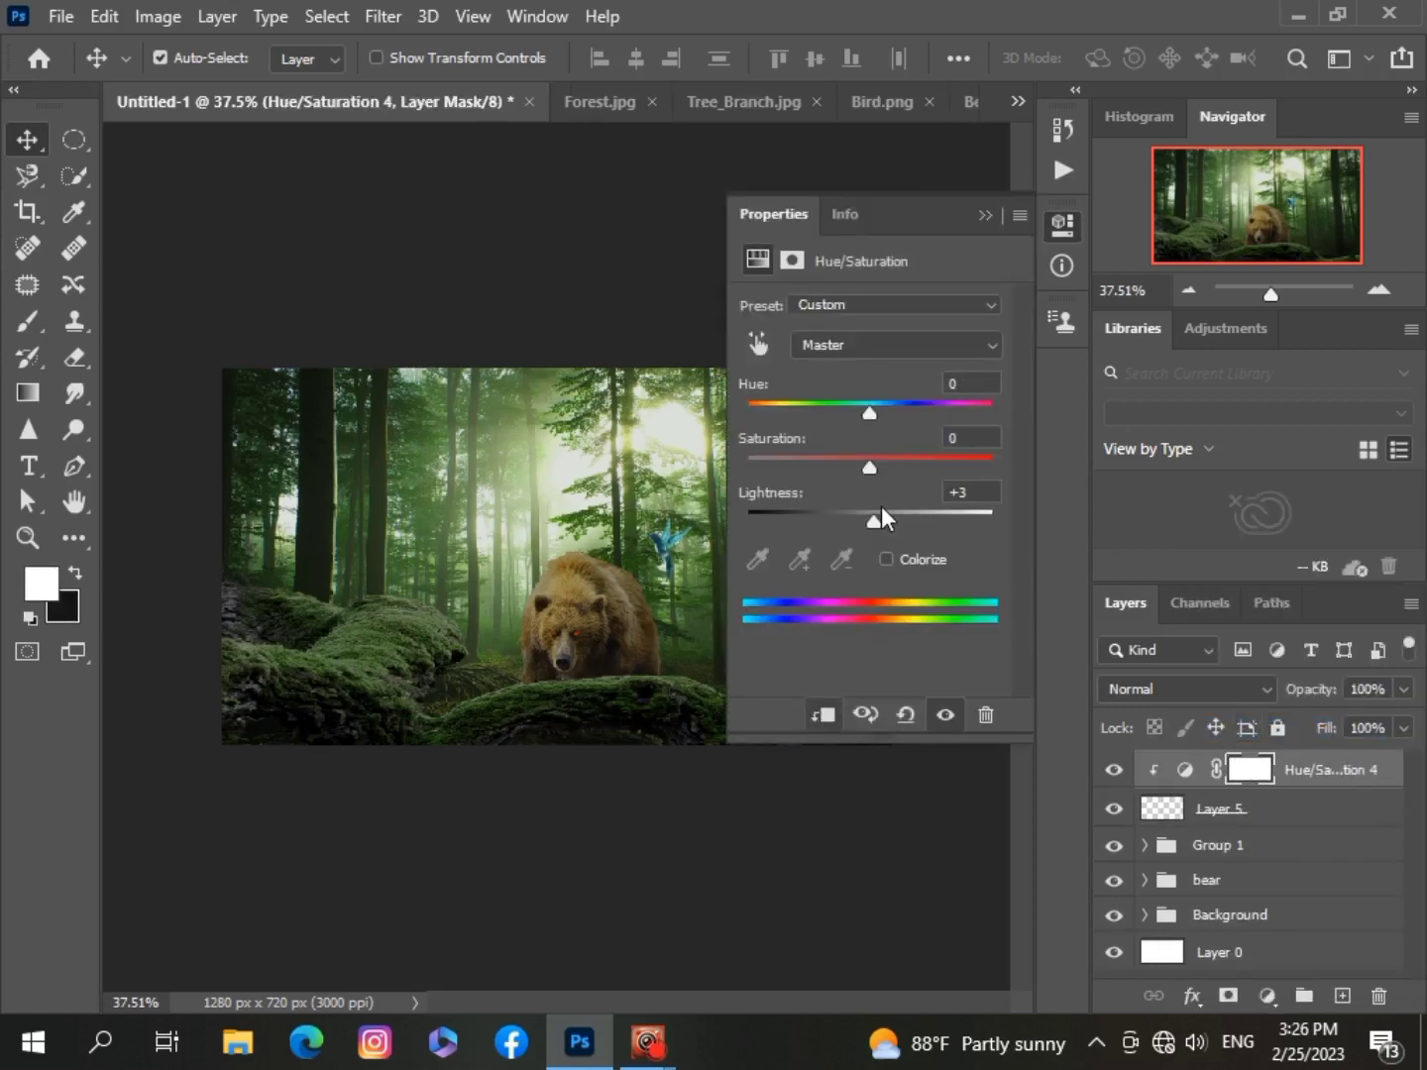
pyautogui.moveTo(870, 415); pyautogui.dragTo(904, 467)
pyautogui.click(707, 854)
pyautogui.click(982, 214)
pyautogui.hotkey('ctrl', '0')
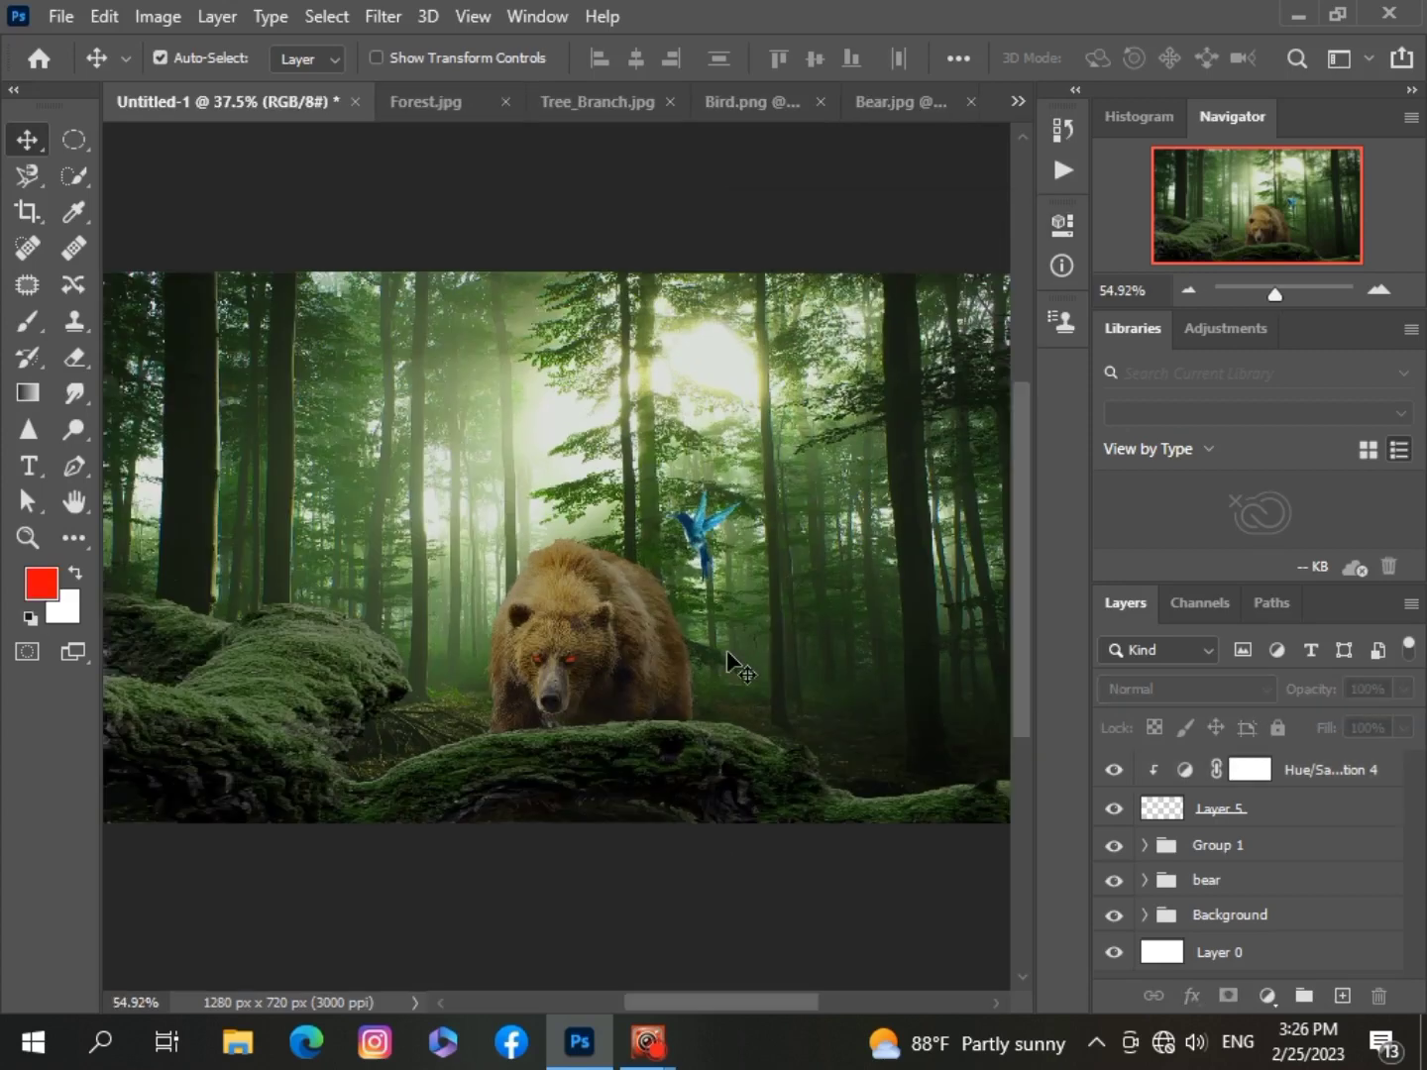
# Add a clipped Levels adjustment directly above the hummingbird layer, setting the input black level to 18 and brightening the midtones.
pyautogui.scroll(-3, 727, 651)
pyautogui.click(669, 549)
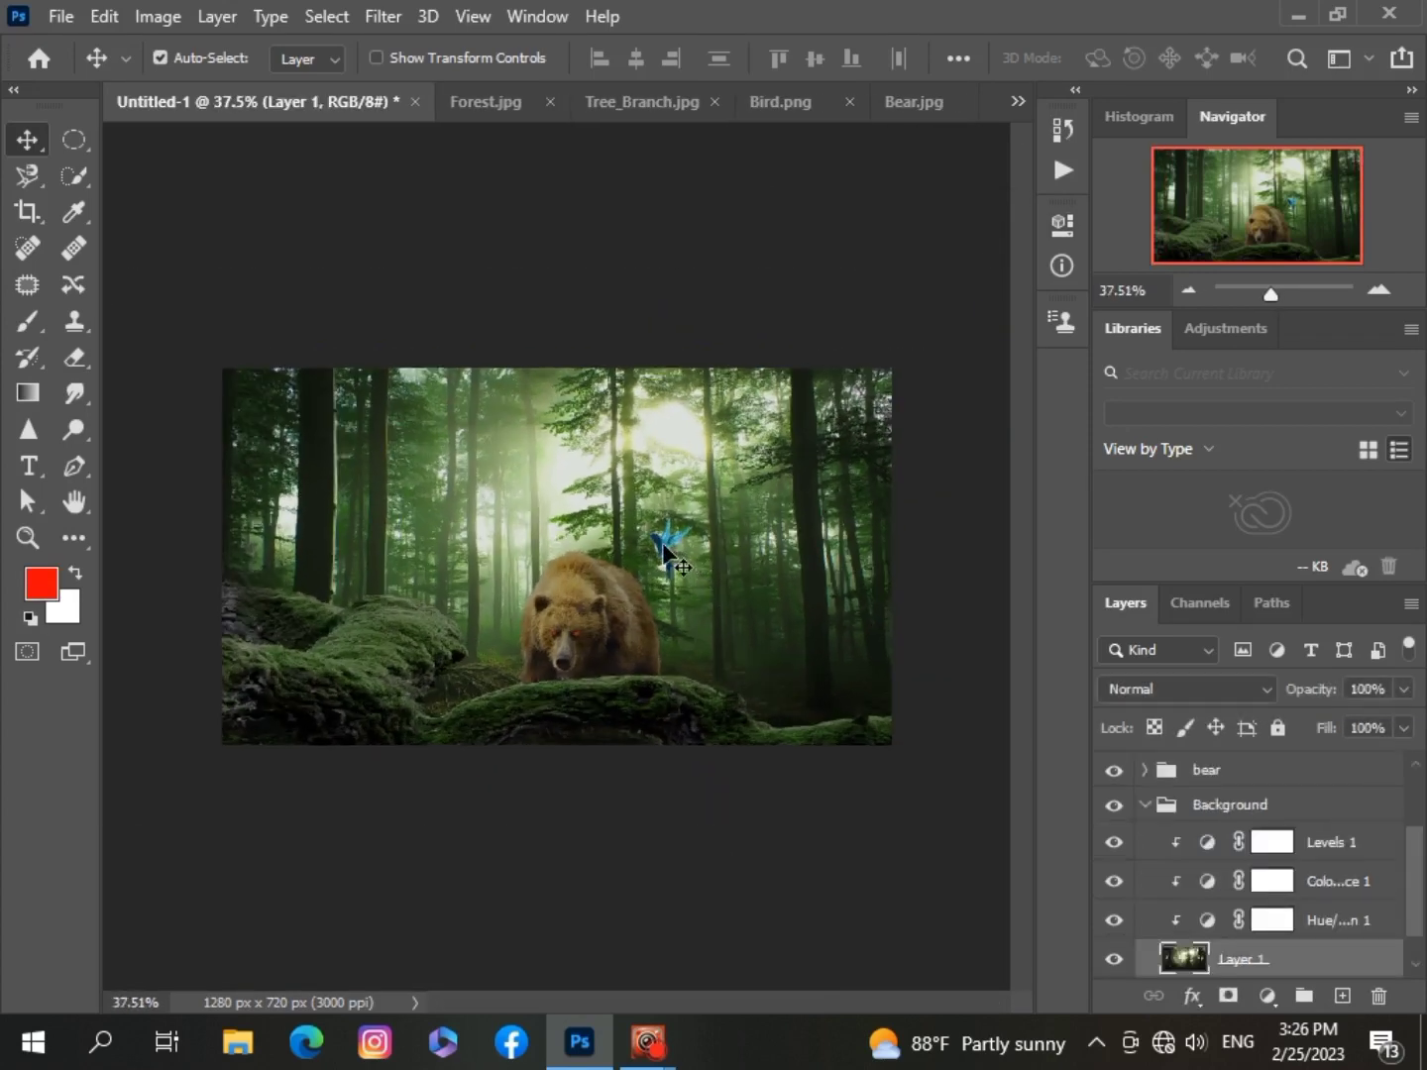
pyautogui.click(664, 546)
pyautogui.click(1144, 806)
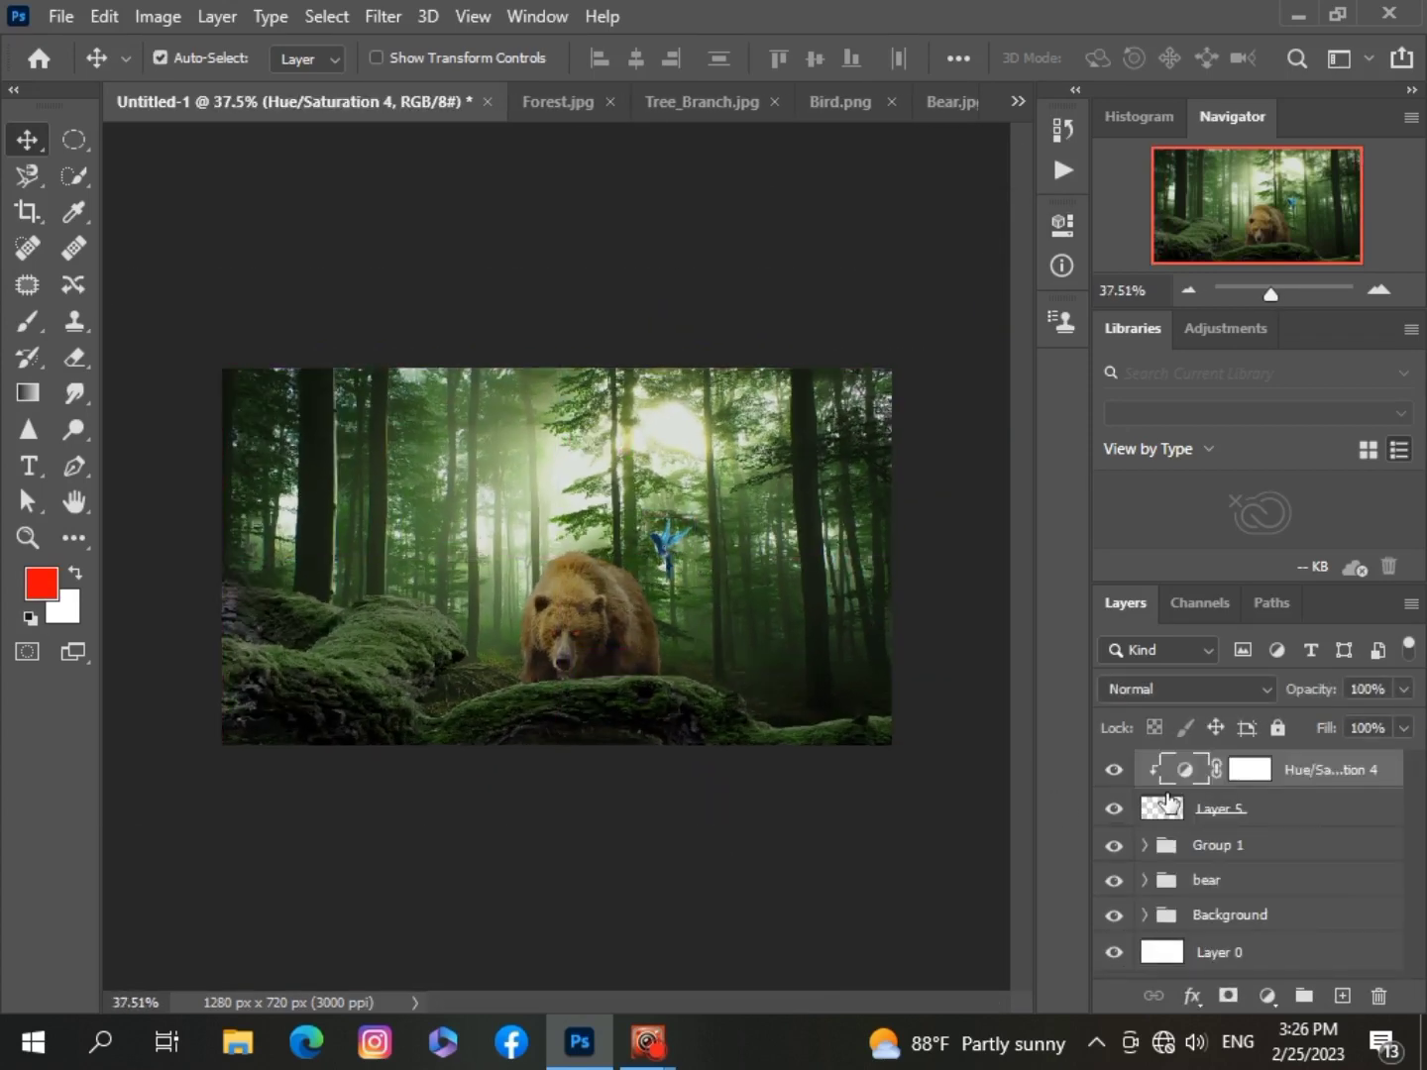
pyautogui.click(776, 683)
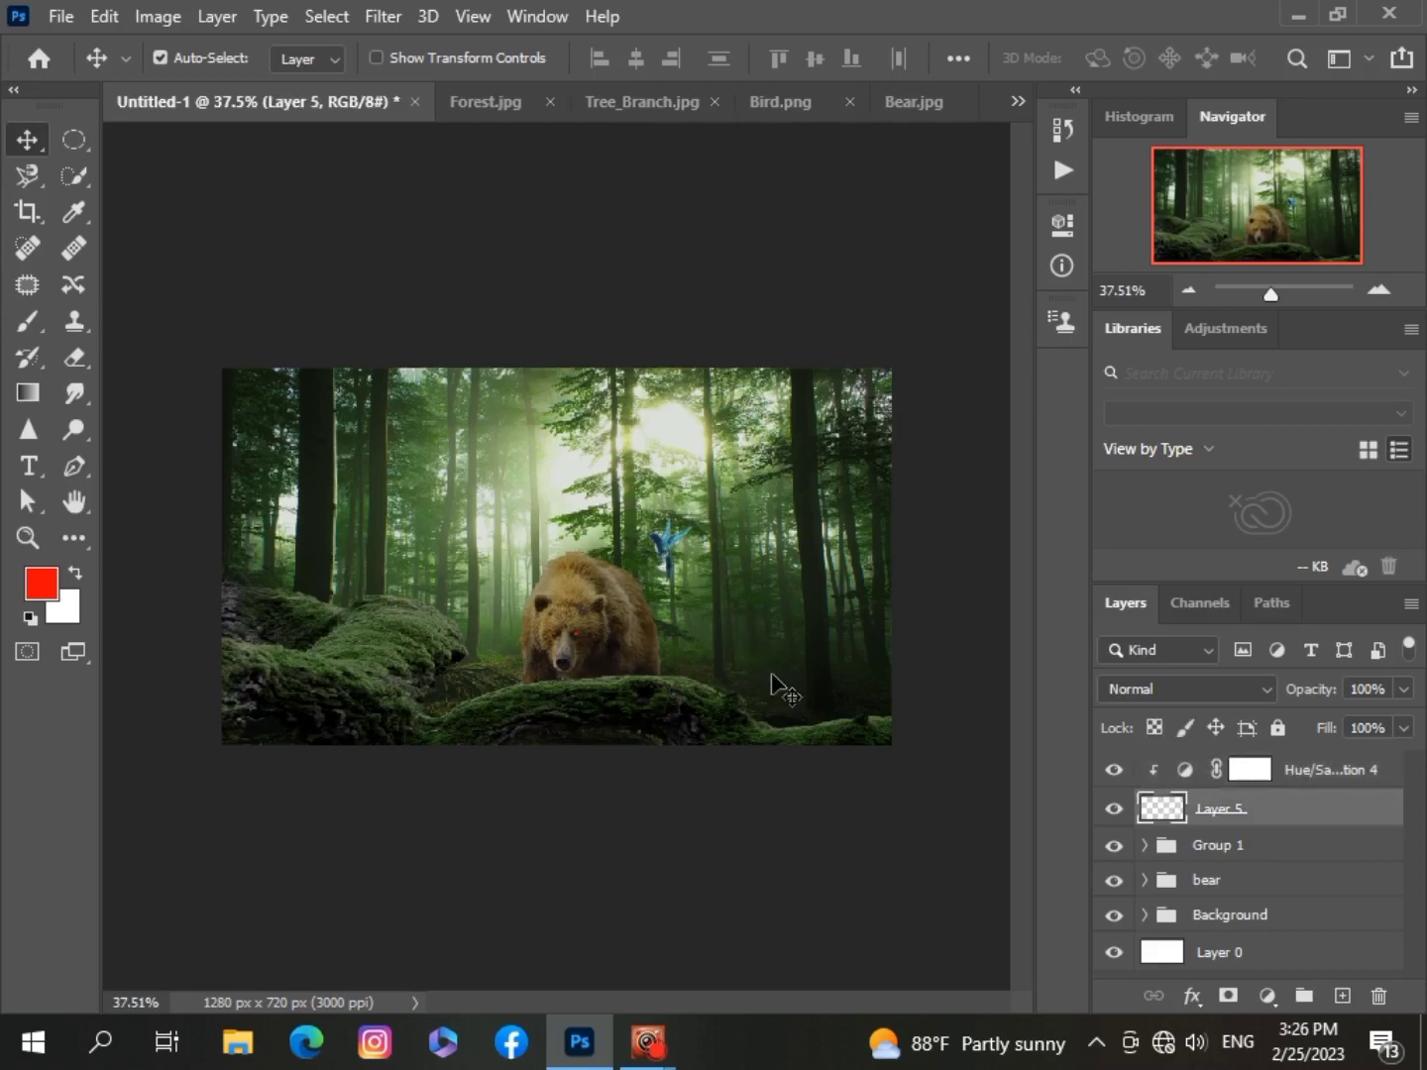
pyautogui.click(1267, 996)
pyautogui.click(1262, 619)
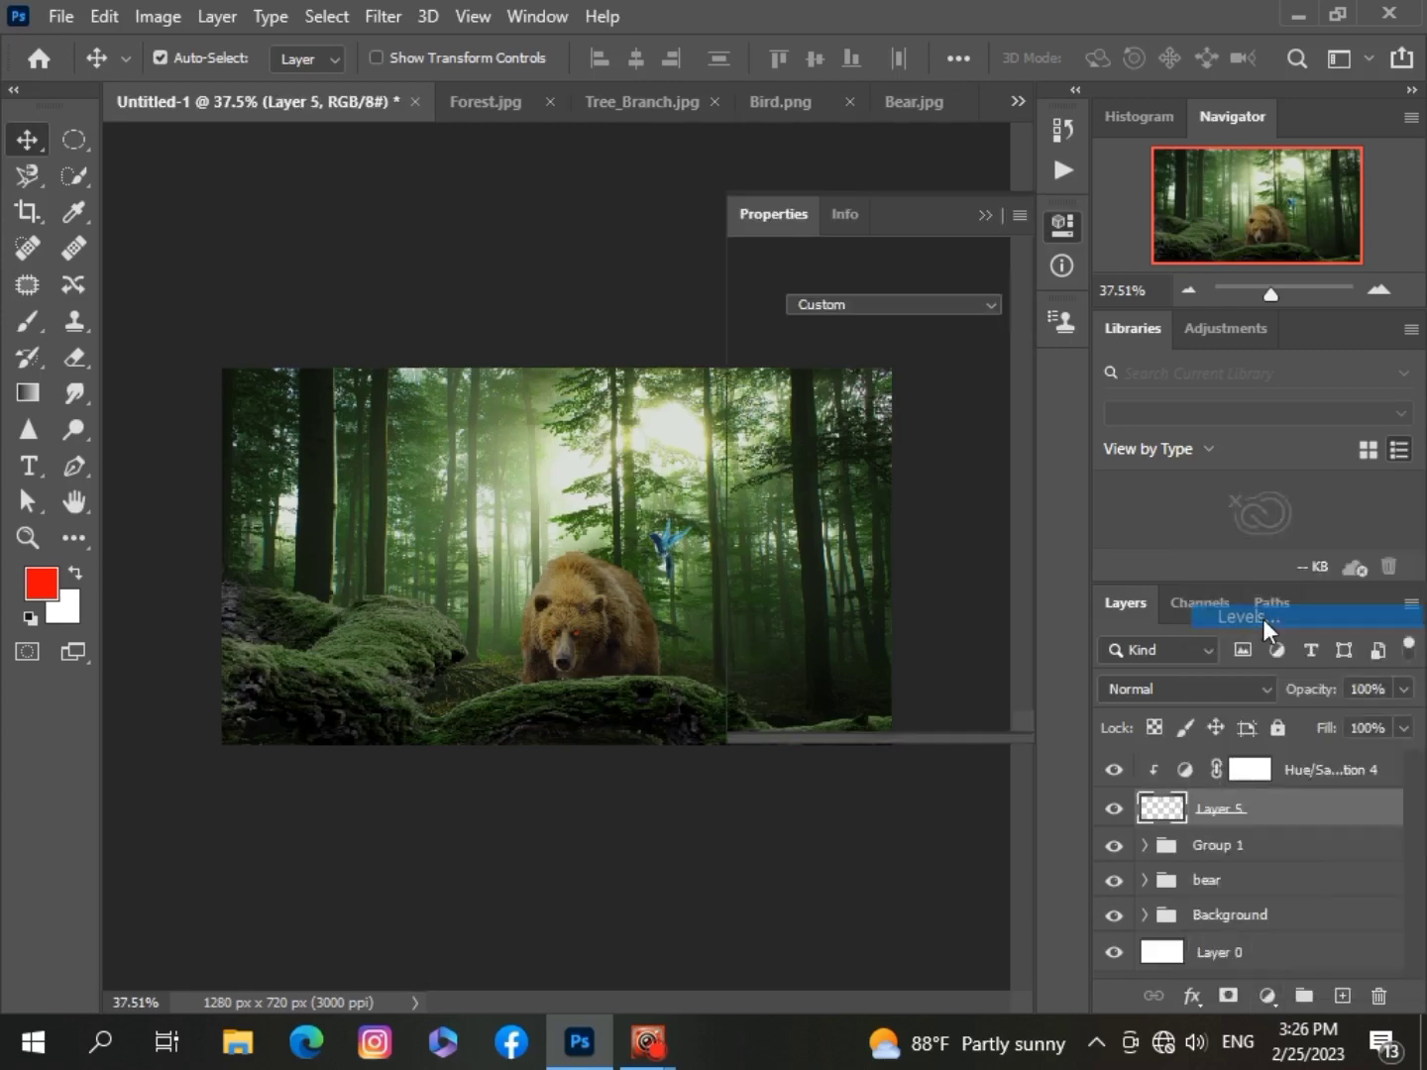
pyautogui.moveTo(782, 511)
pyautogui.mouseDown()
pyautogui.moveTo(791, 505)
pyautogui.moveTo(777, 505)
pyautogui.mouseUp()
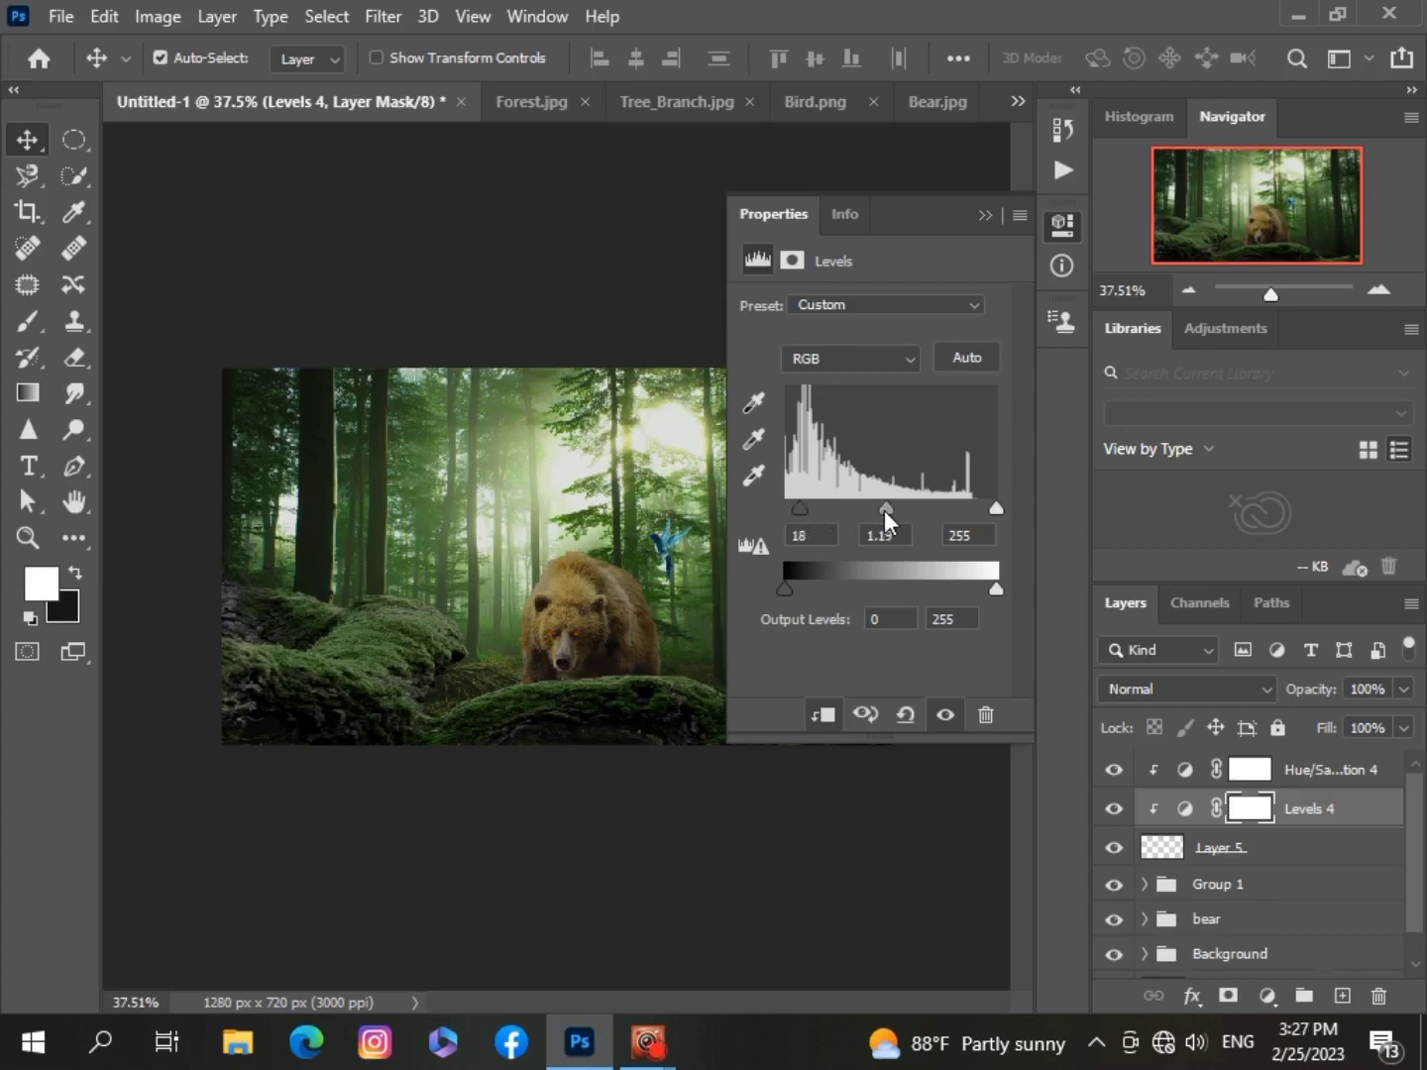
pyautogui.click(987, 215)
# Add a clipped Color Balance adjustment above the hummingbird's Levels, adjust its tones, and reselect the hummingbird layer.
pyautogui.click(1266, 996)
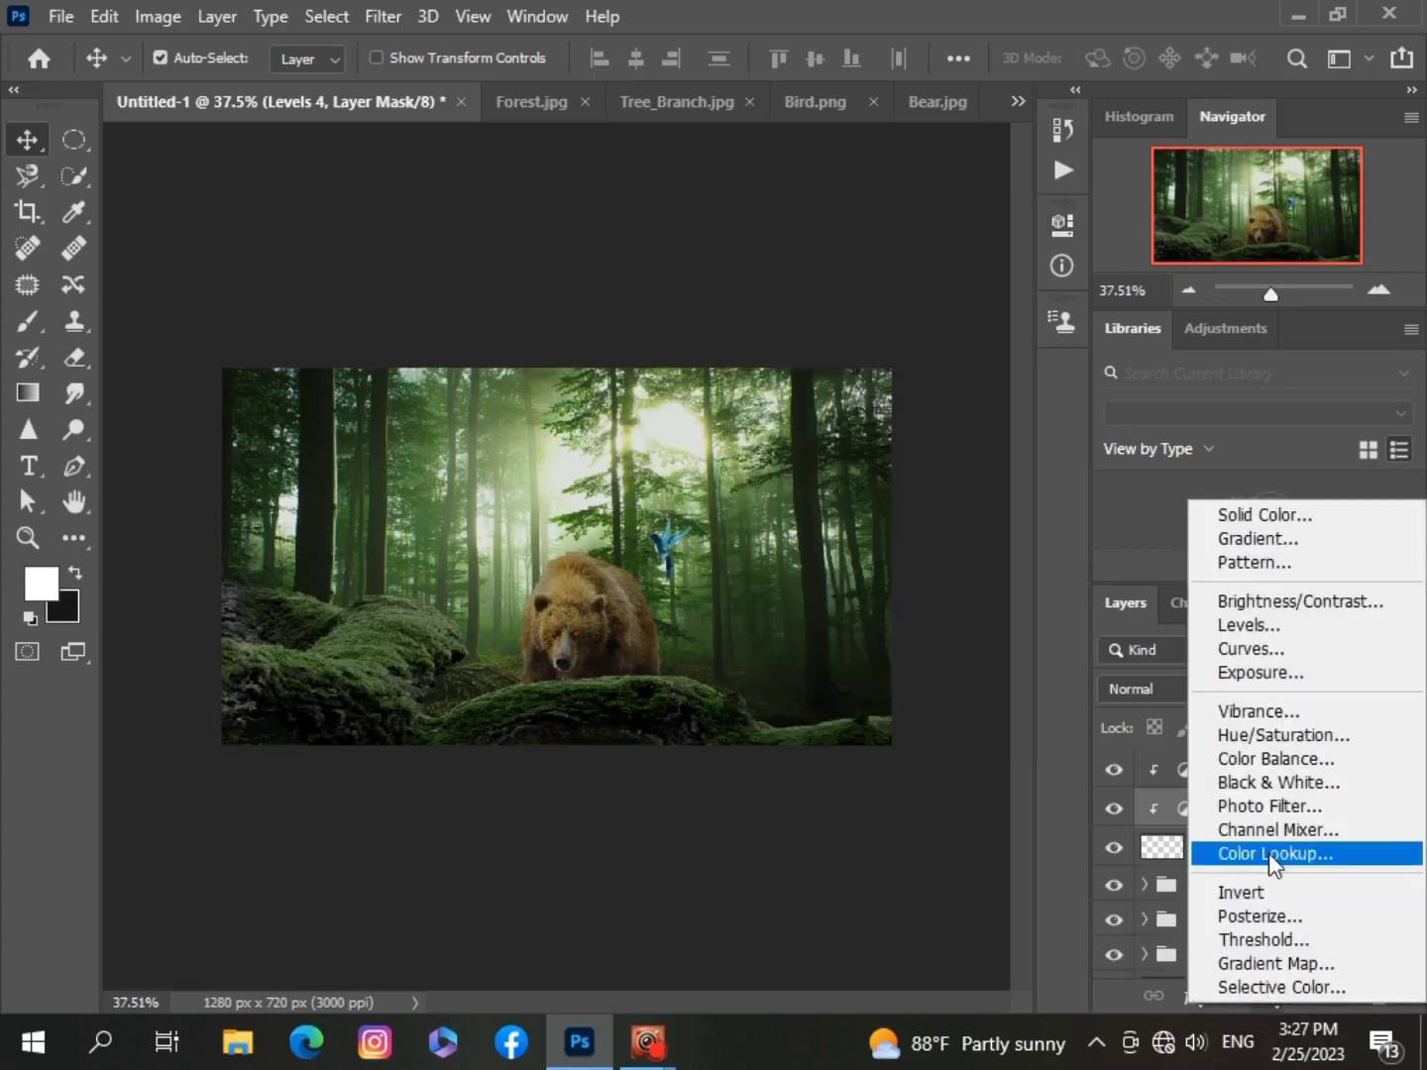
pyautogui.click(1276, 759)
pyautogui.moveTo(830, 459); pyautogui.dragTo(846, 371)
pyautogui.click(985, 216)
pyautogui.scroll(1, 595, 902)
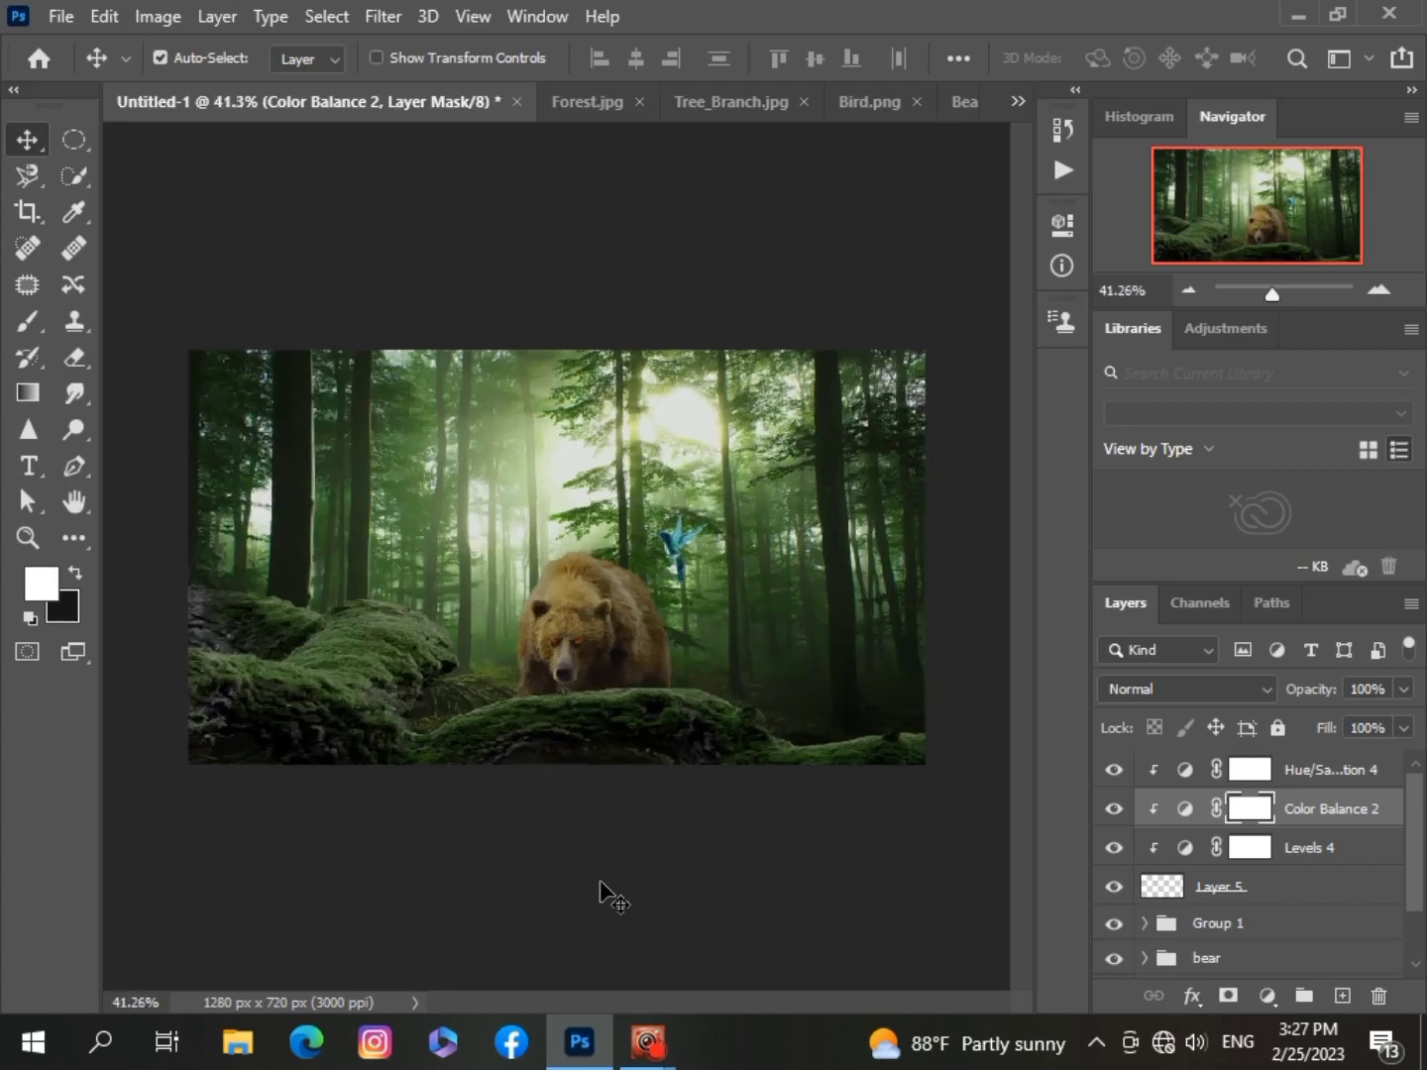
pyautogui.click(1168, 889)
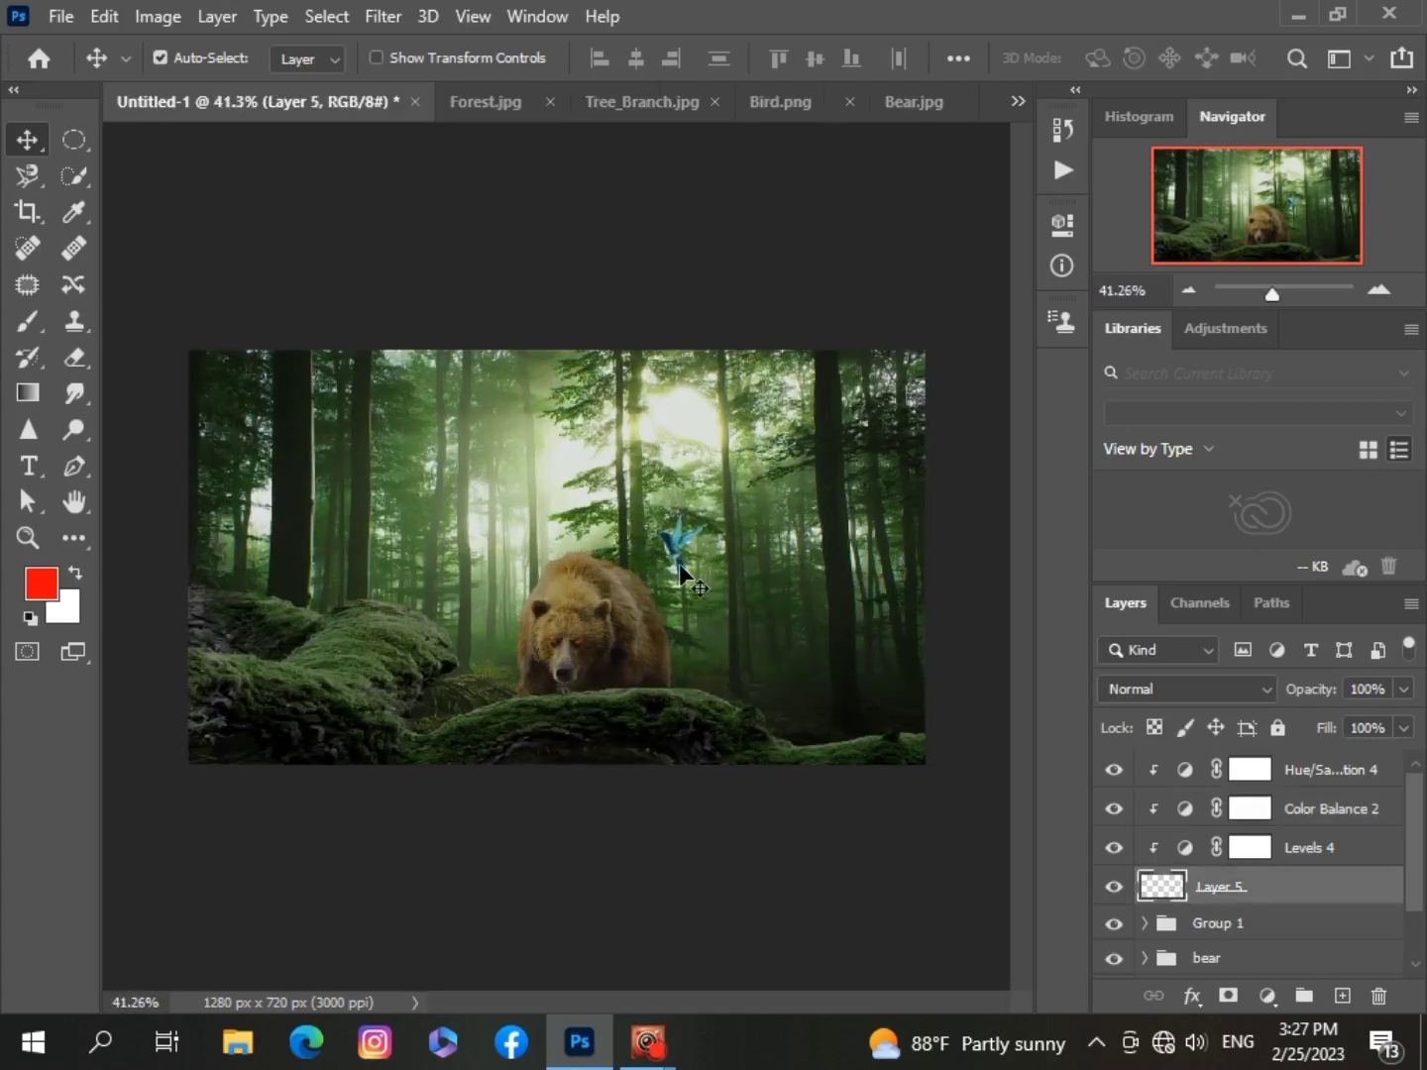
# Group the hummingbird layer together with its clipped Levels, Color Balance and Hue/Saturation adjustments.
pyautogui.keyDown('ctrl'); pyautogui.click(1380, 780); pyautogui.keyUp('ctrl')
pyautogui.keyDown('ctrl'); pyautogui.click(1386, 814); pyautogui.keyUp('ctrl')
pyautogui.keyDown('ctrl'); pyautogui.click(1379, 853); pyautogui.keyUp('ctrl')
pyautogui.hotkey('ctrl', 'g')
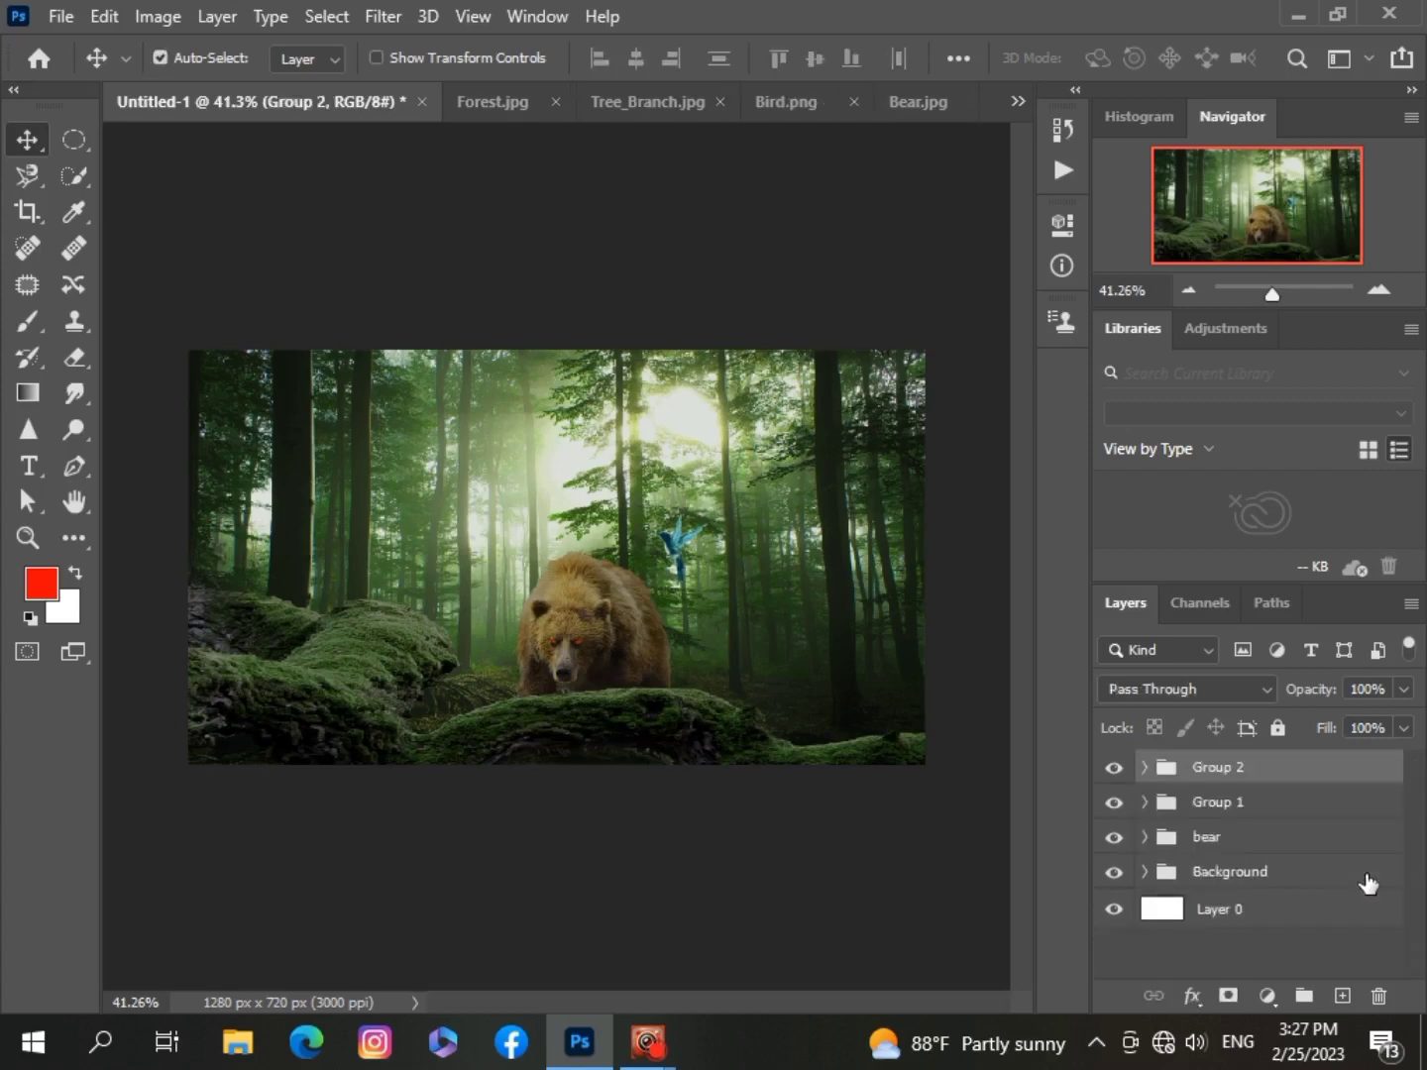
# Add a Curves adjustment above all the groups and pull the RGB midtones down to darken the whole composite.
pyautogui.scroll(2, 851, 856)
pyautogui.scroll(-3, 851, 853)
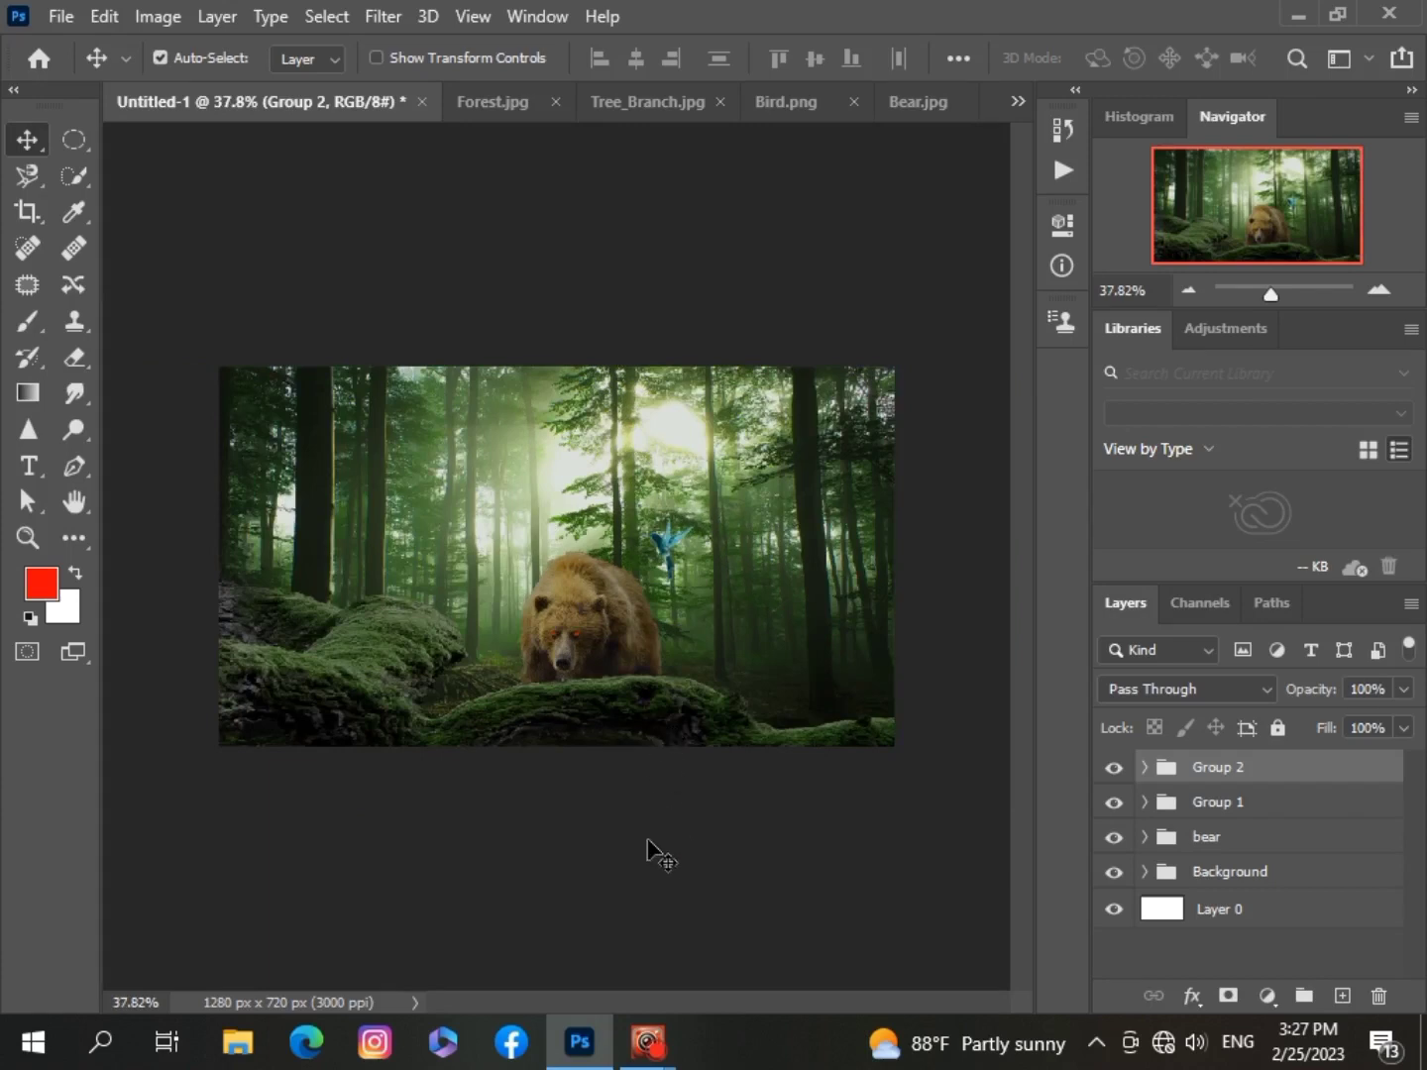
pyautogui.click(1268, 995)
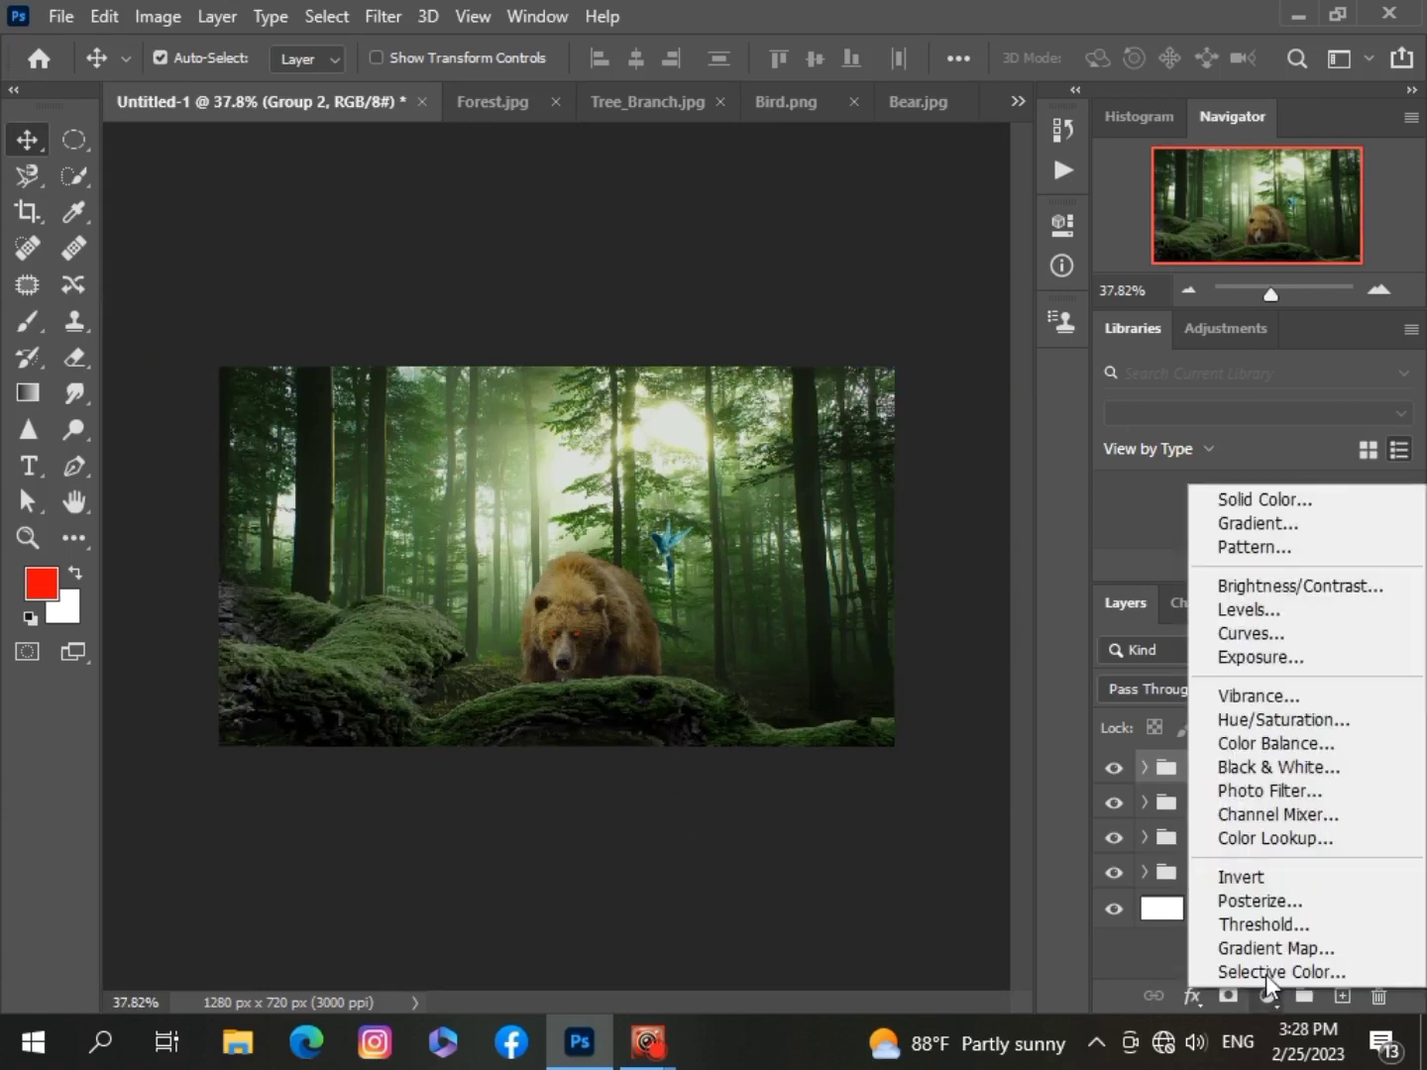
pyautogui.click(1278, 636)
pyautogui.moveTo(899, 483); pyautogui.dragTo(911, 478)
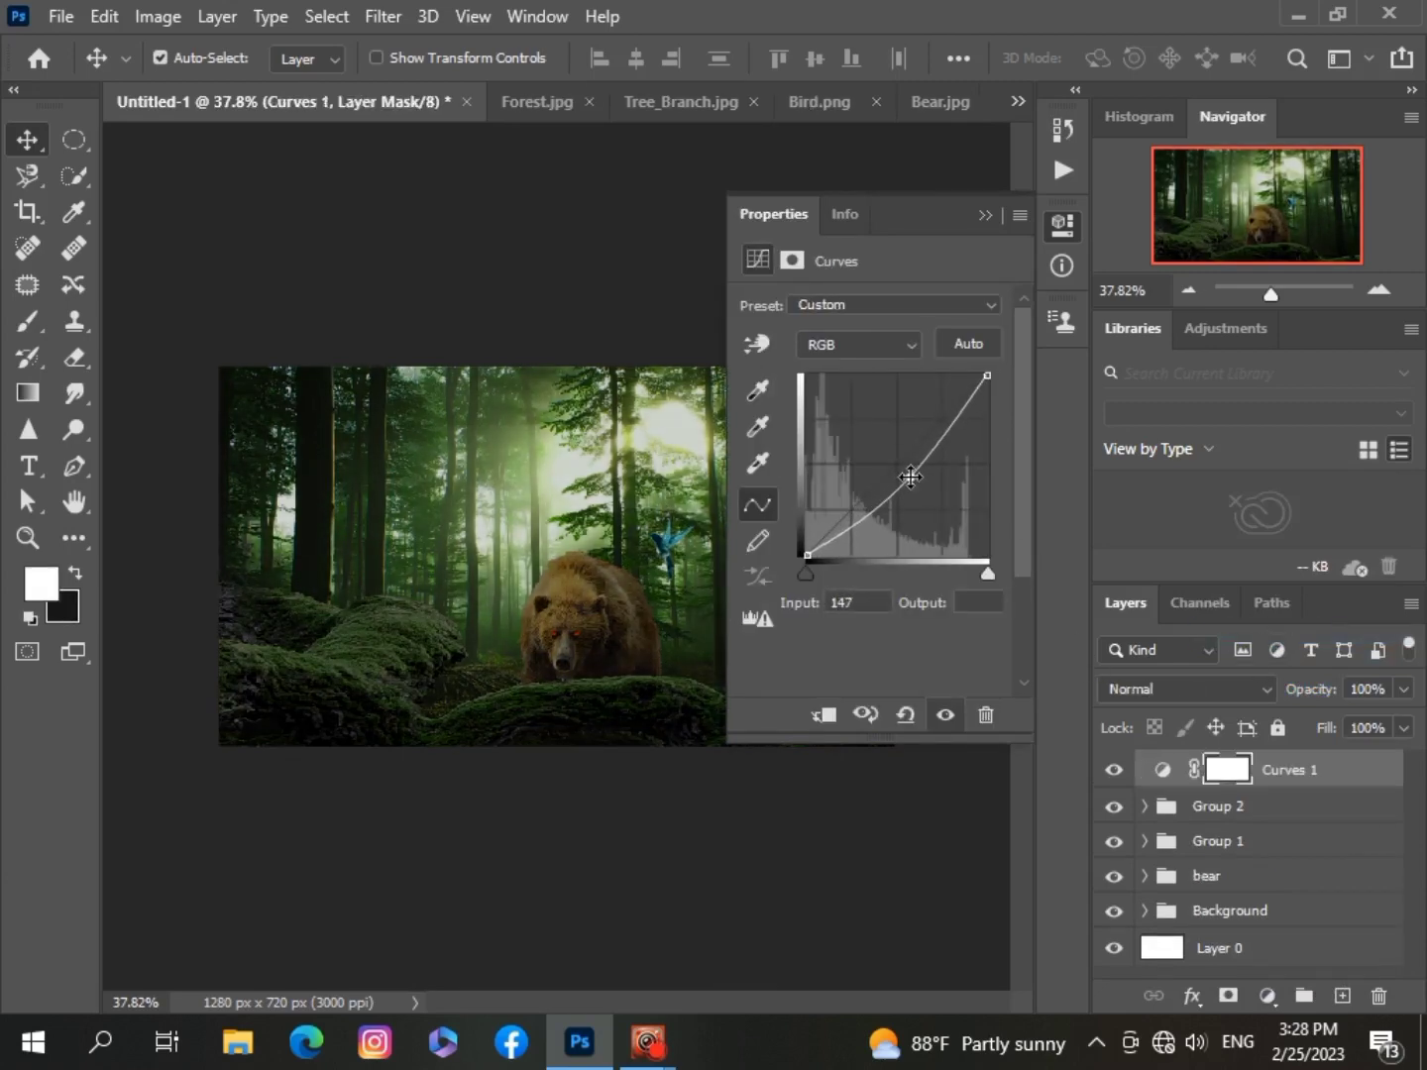
pyautogui.click(985, 216)
# Add a Hue/Saturation adjustment above the Curves layer with hue +1 and saturation +3 for the whole image.
pyautogui.scroll(1, 698, 758)
pyautogui.scroll(-1, 698, 759)
pyautogui.scroll(1, 697, 755)
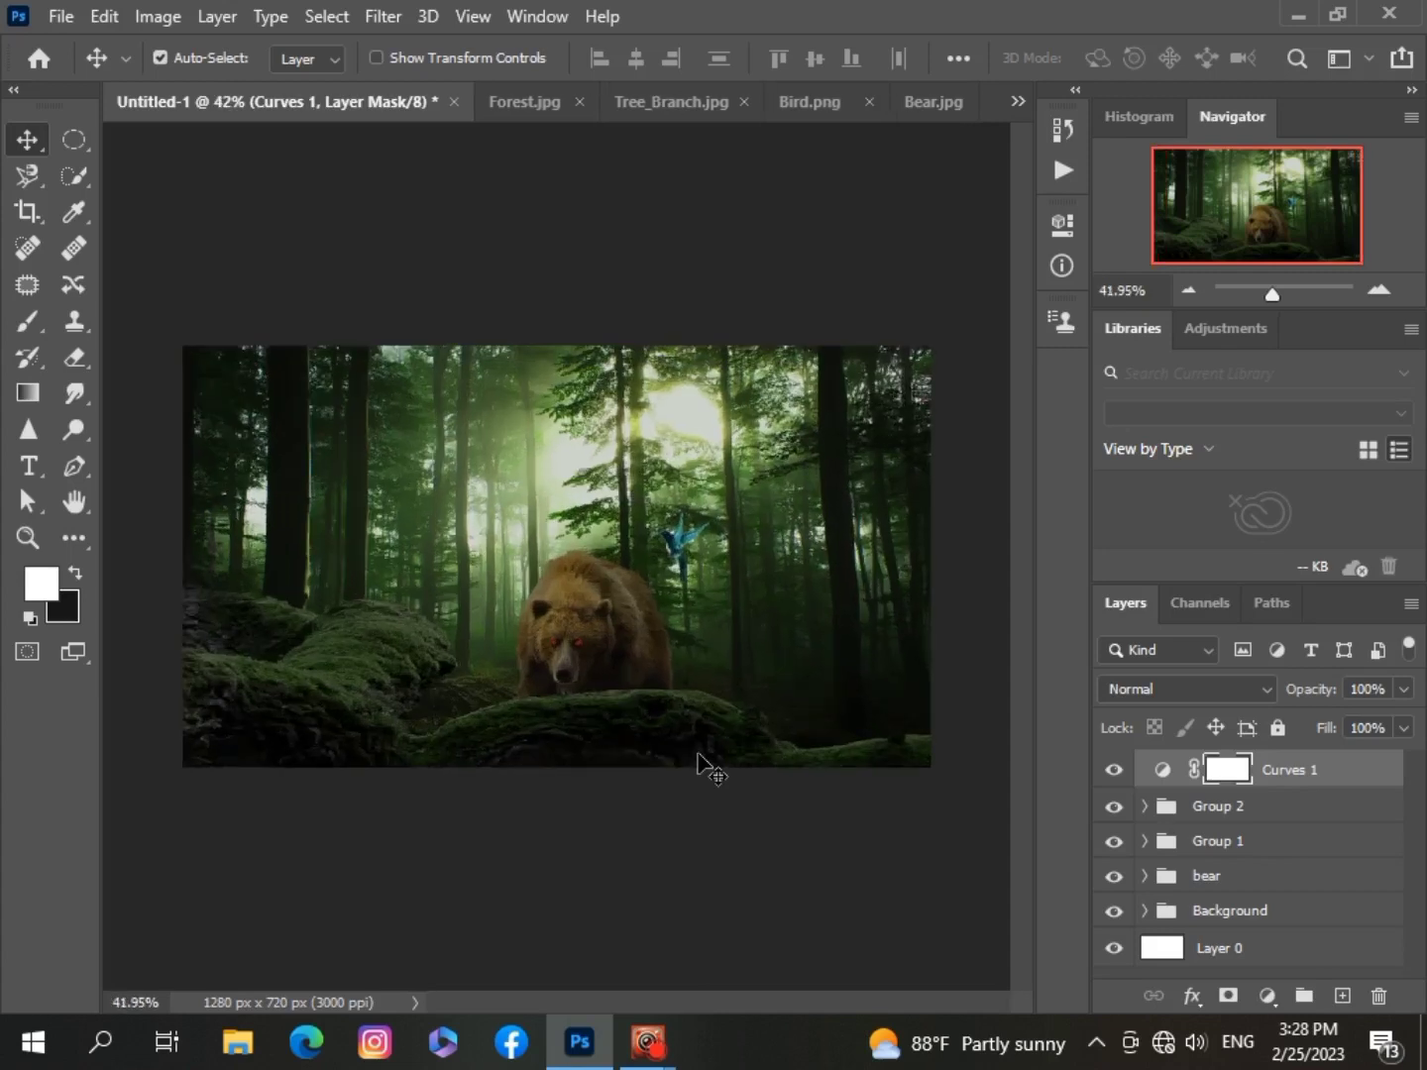
pyautogui.click(1267, 995)
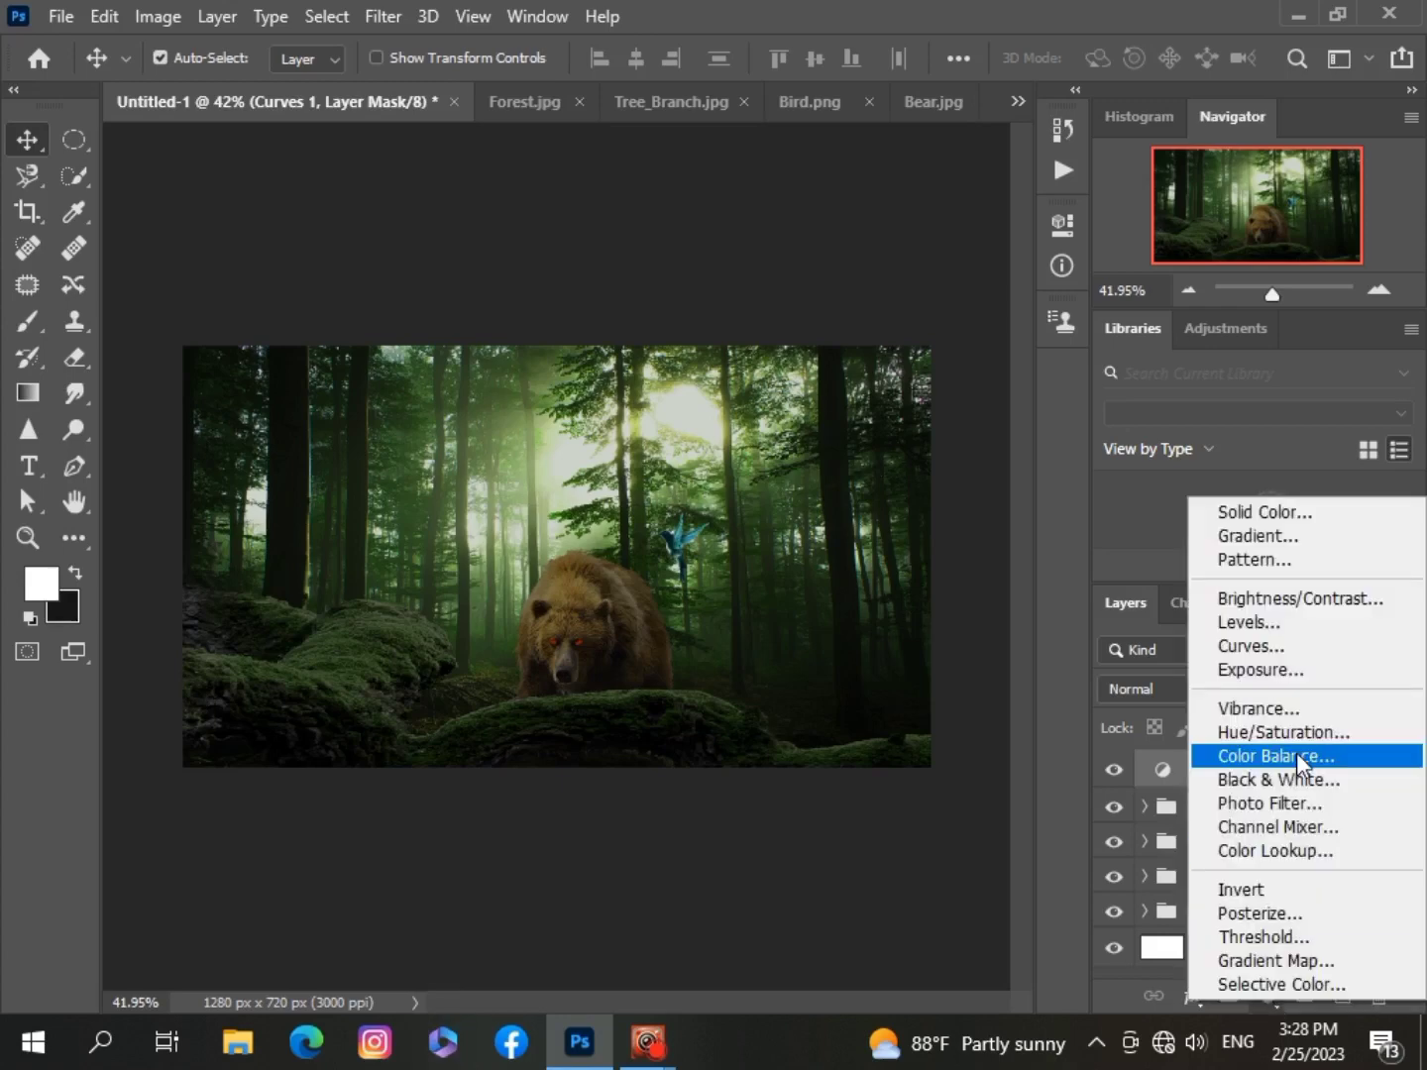
pyautogui.click(1297, 733)
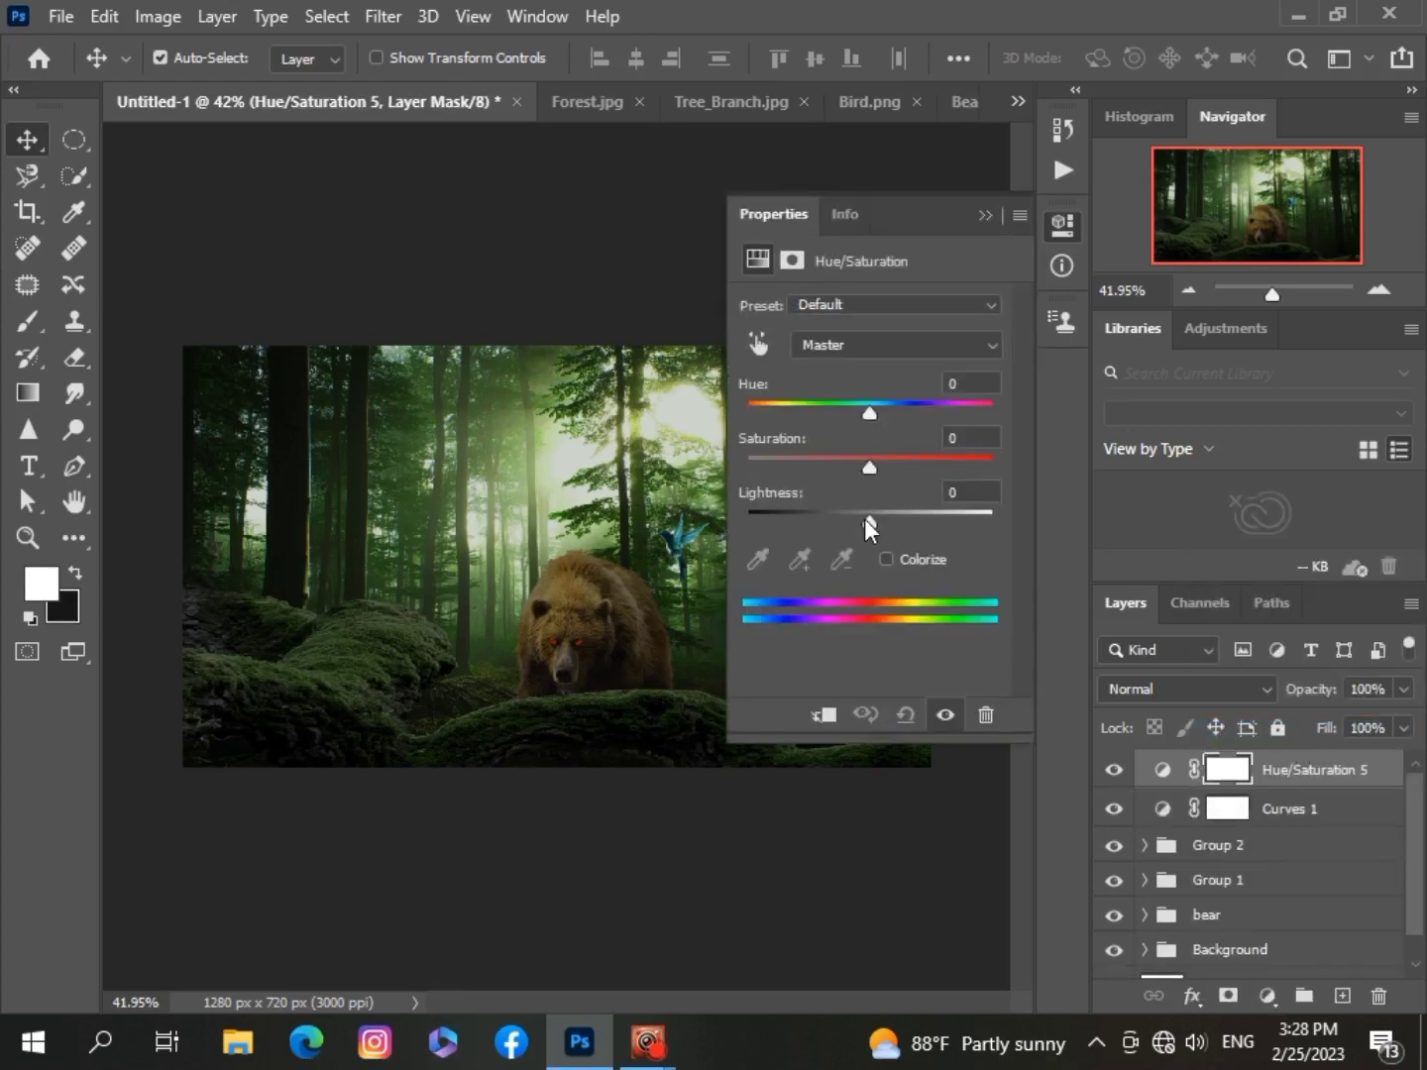
pyautogui.moveTo(867, 412); pyautogui.dragTo(874, 465)
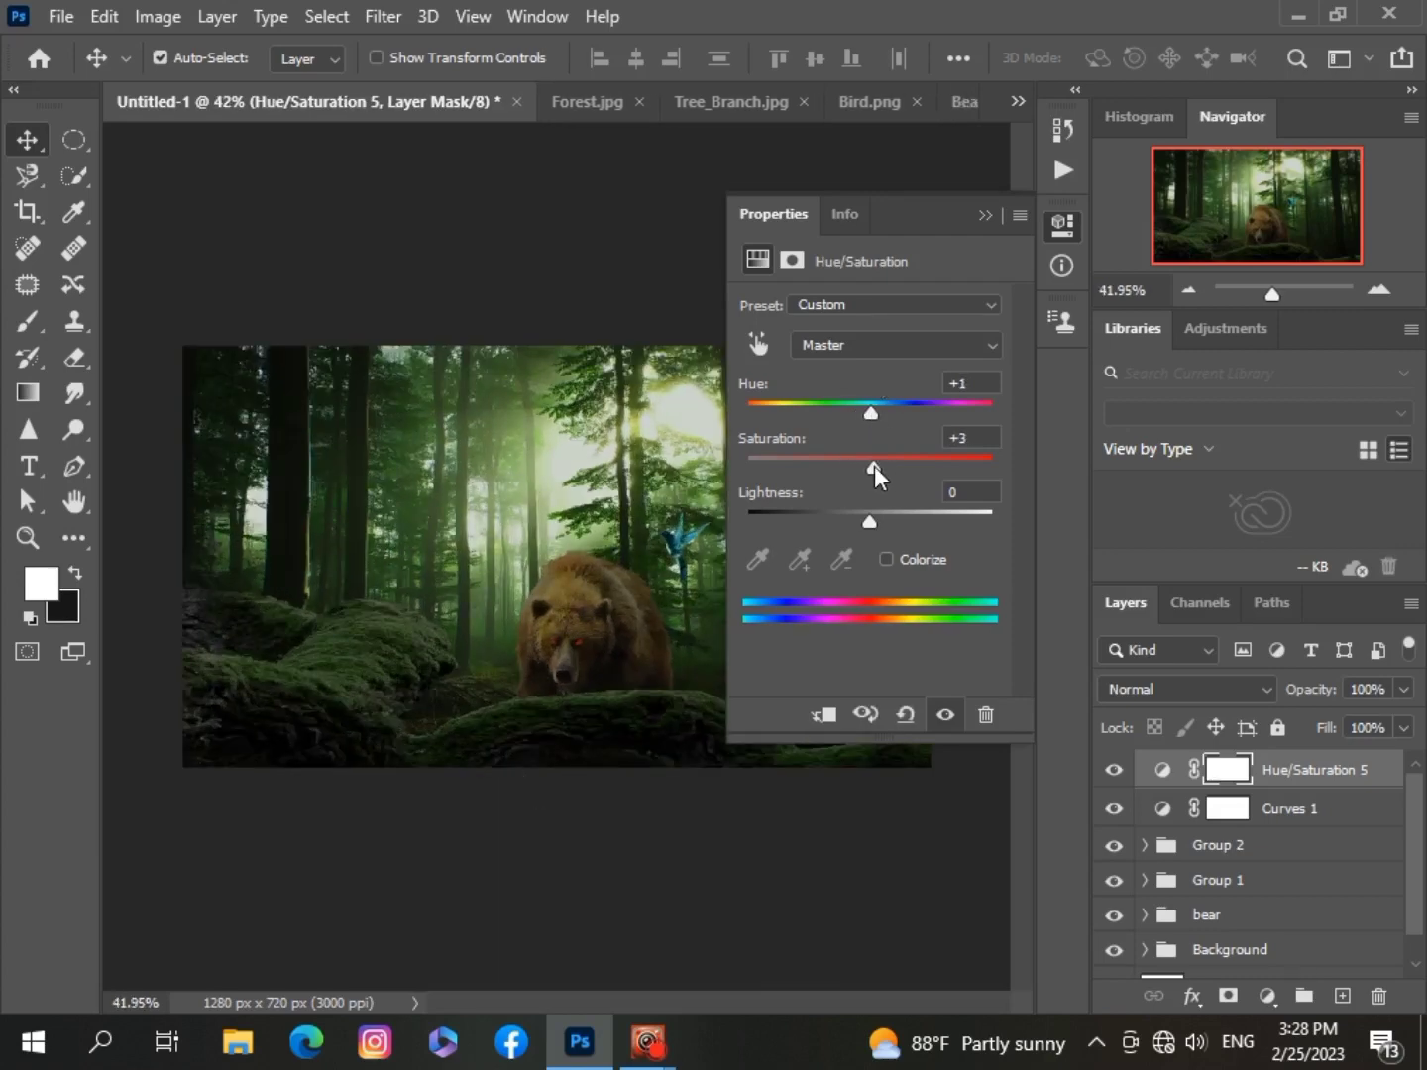
pyautogui.scroll(-3, 359, 871)
pyautogui.scroll(4, 363, 868)
pyautogui.scroll(-1, 363, 872)
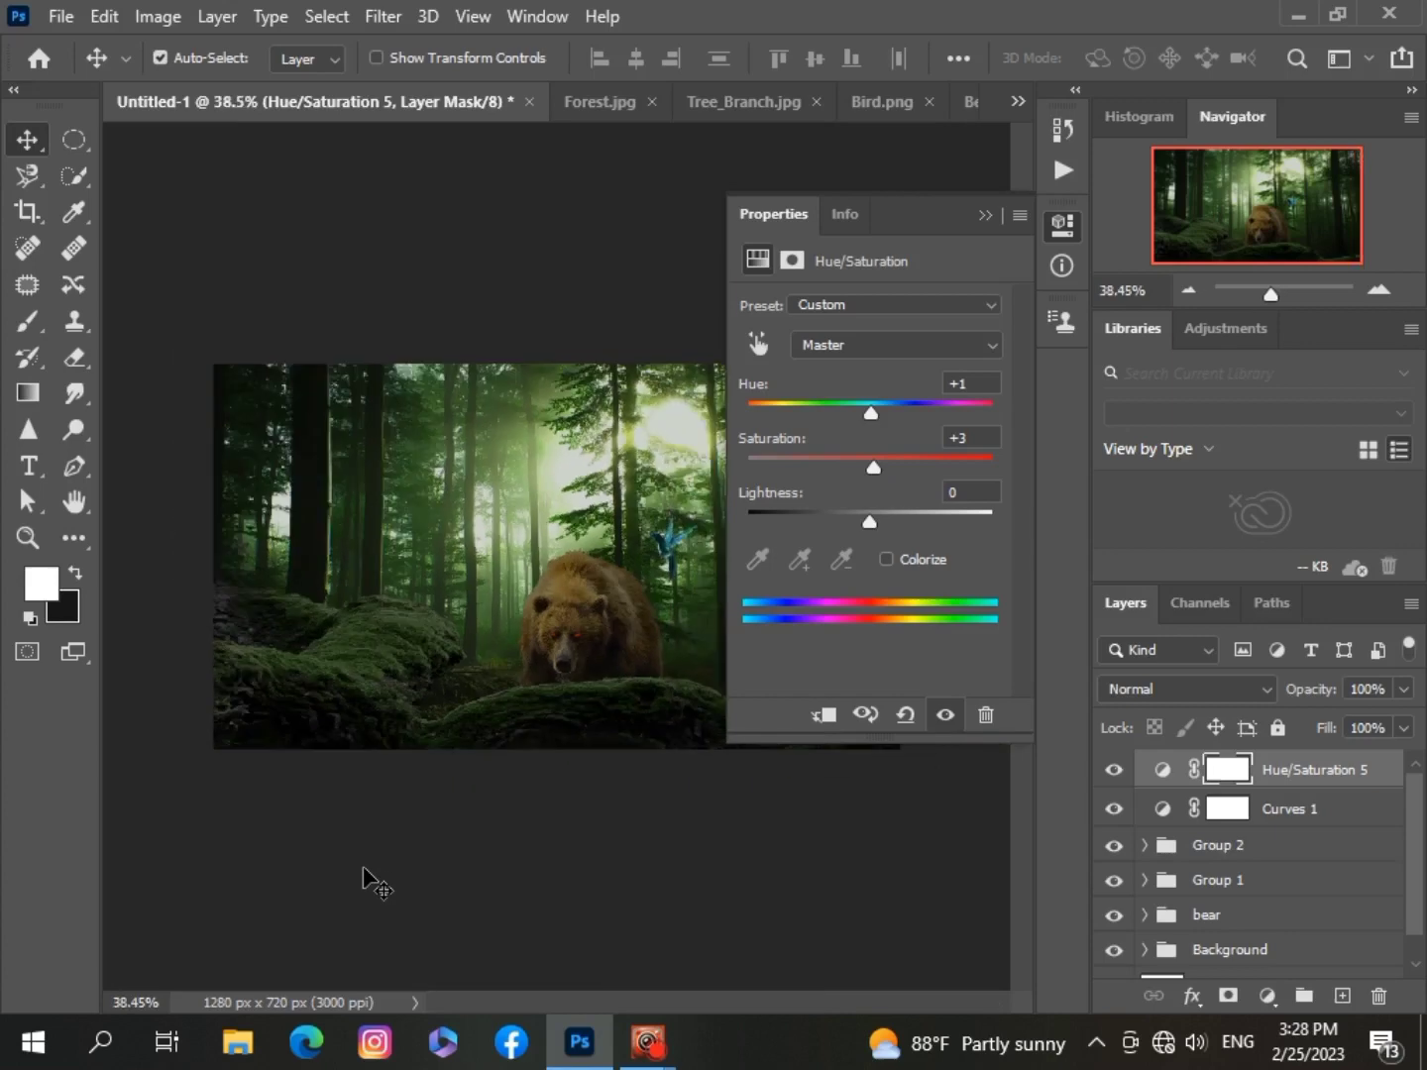
pyautogui.click(983, 217)
# Group the overall Curves and Hue/Saturation adjustment layers together at the top of the layer stack.
pyautogui.scroll(1, 511, 824)
pyautogui.scroll(-1, 514, 824)
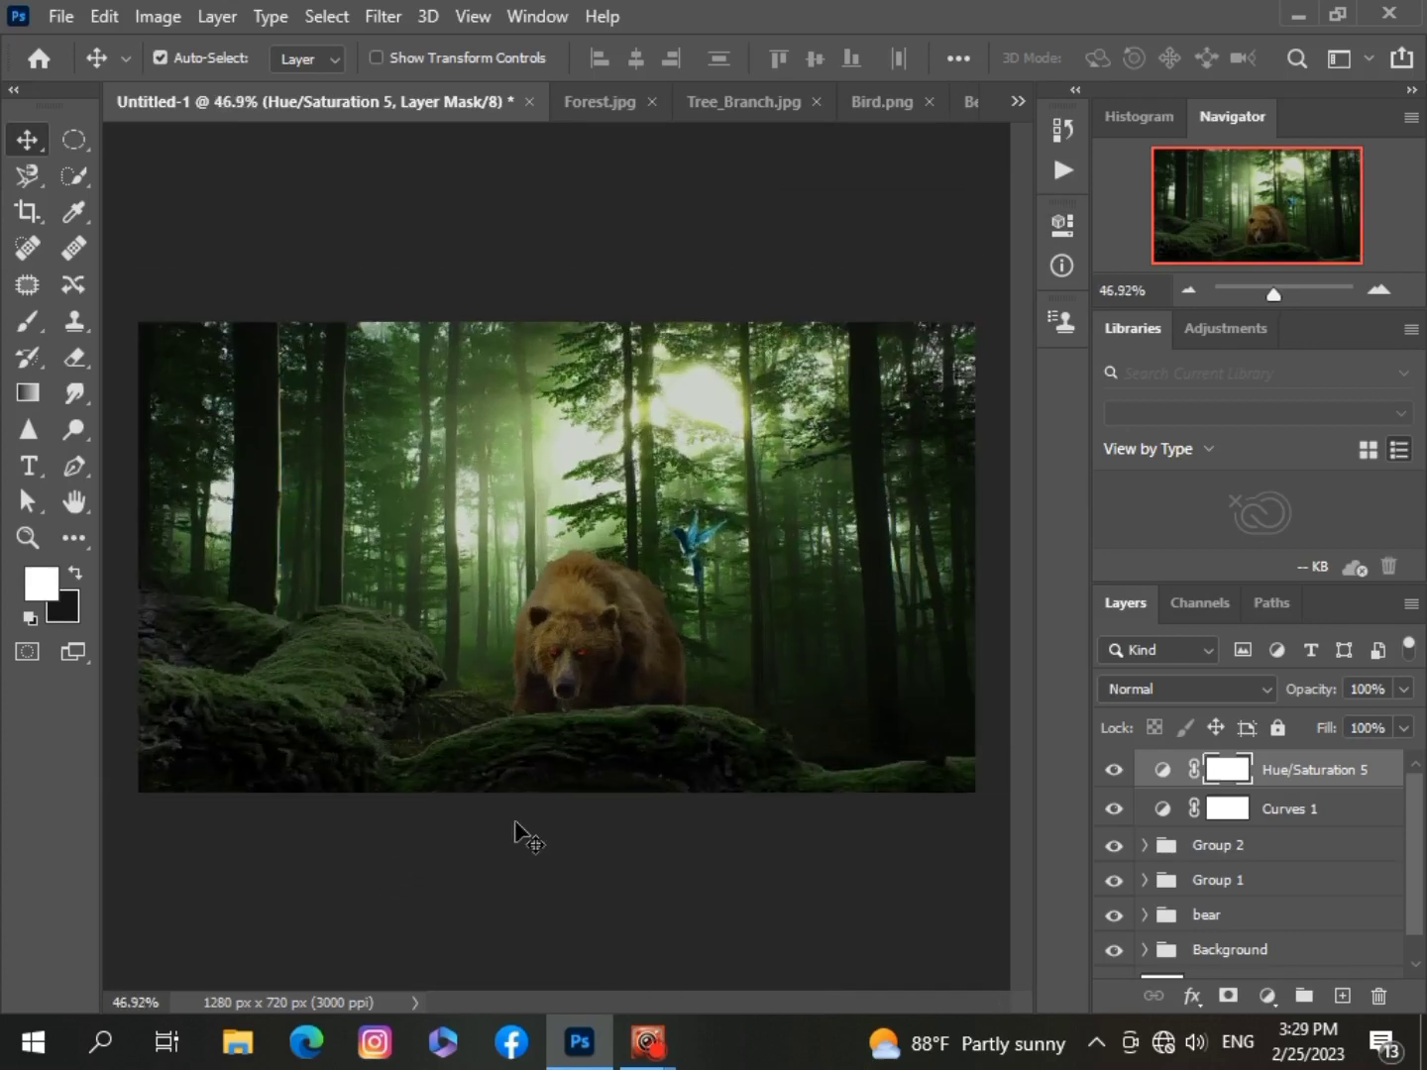
pyautogui.scroll(1, 516, 831)
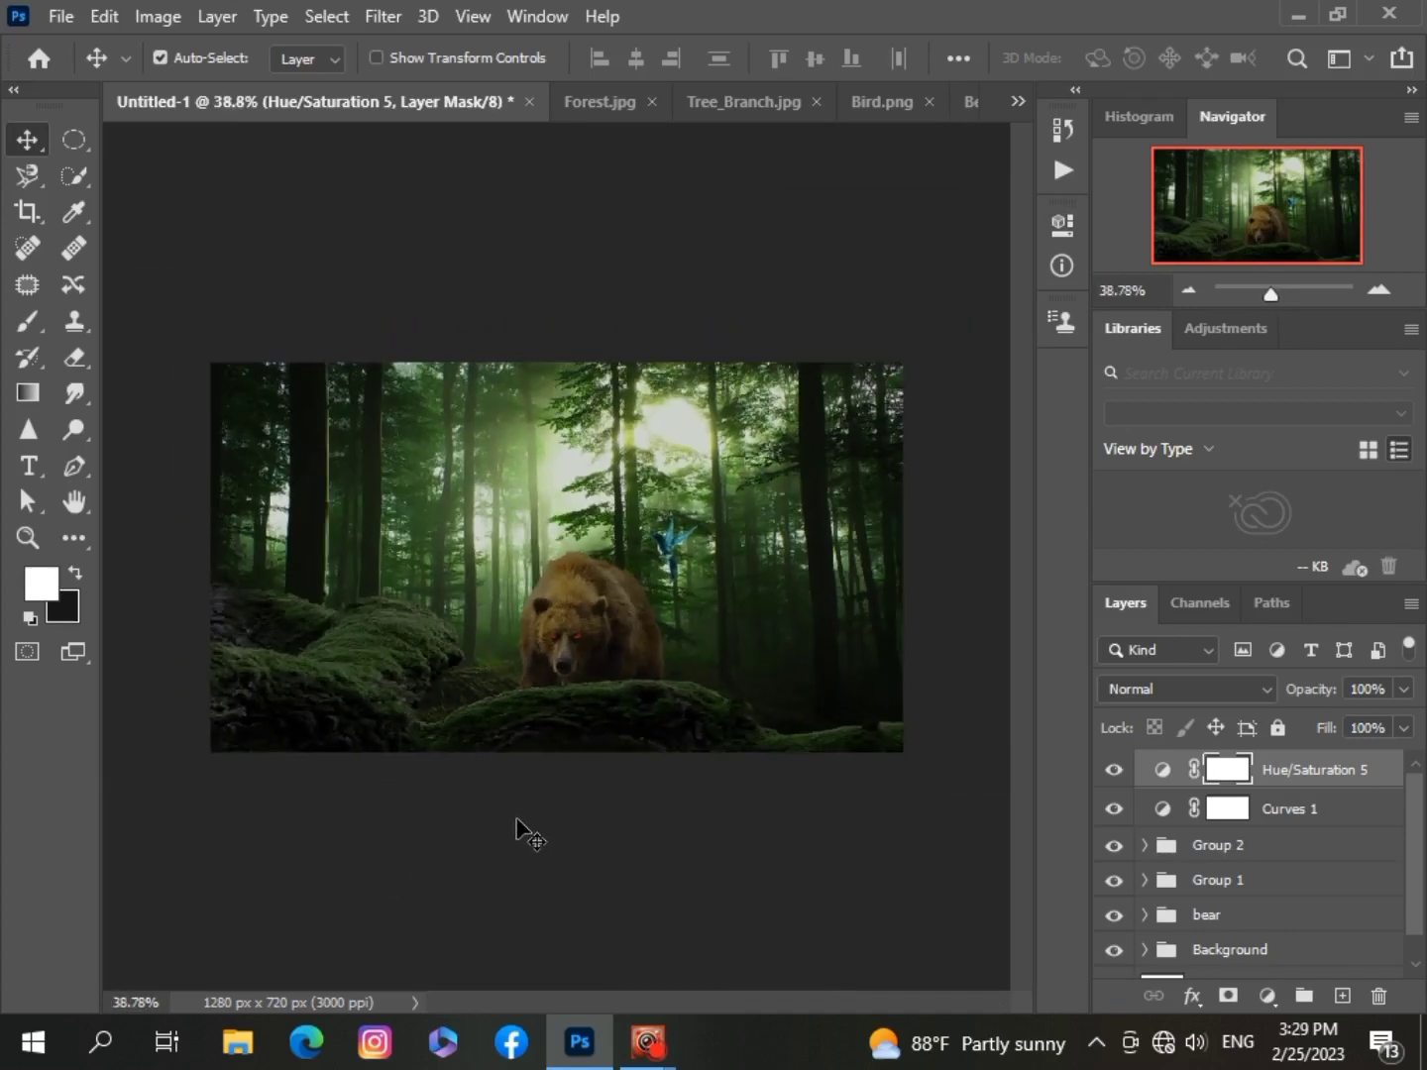
pyautogui.click(1370, 821)
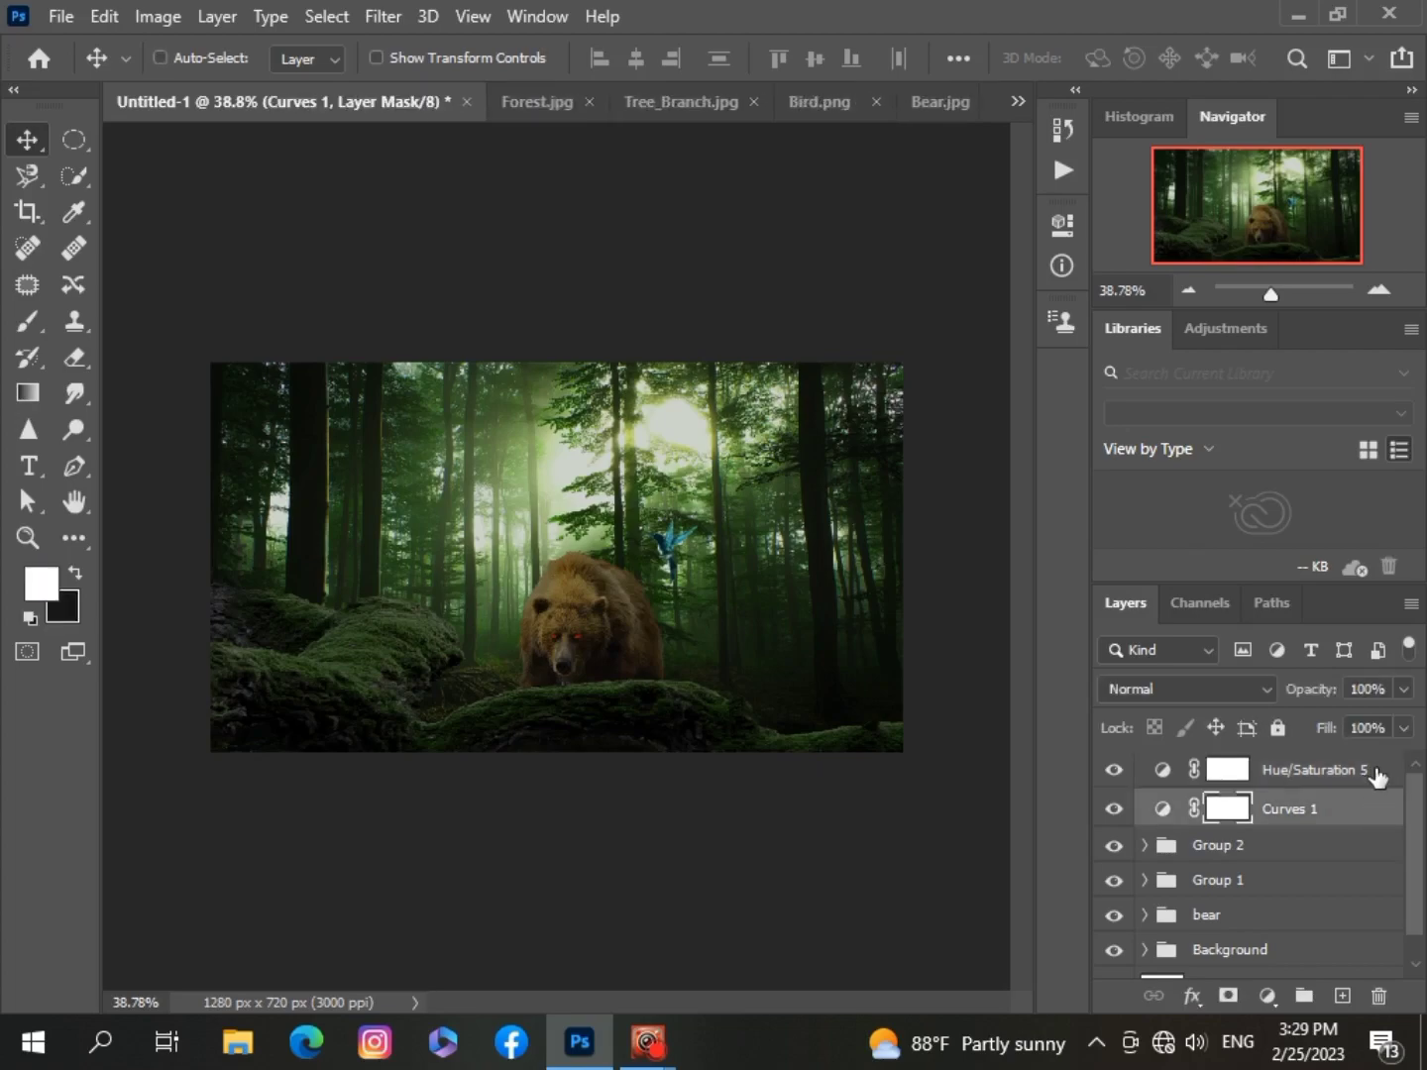
pyautogui.keyDown('ctrl'); pyautogui.click(1376, 776); pyautogui.keyUp('ctrl')
pyautogui.hotkey('ctrl', 'g')
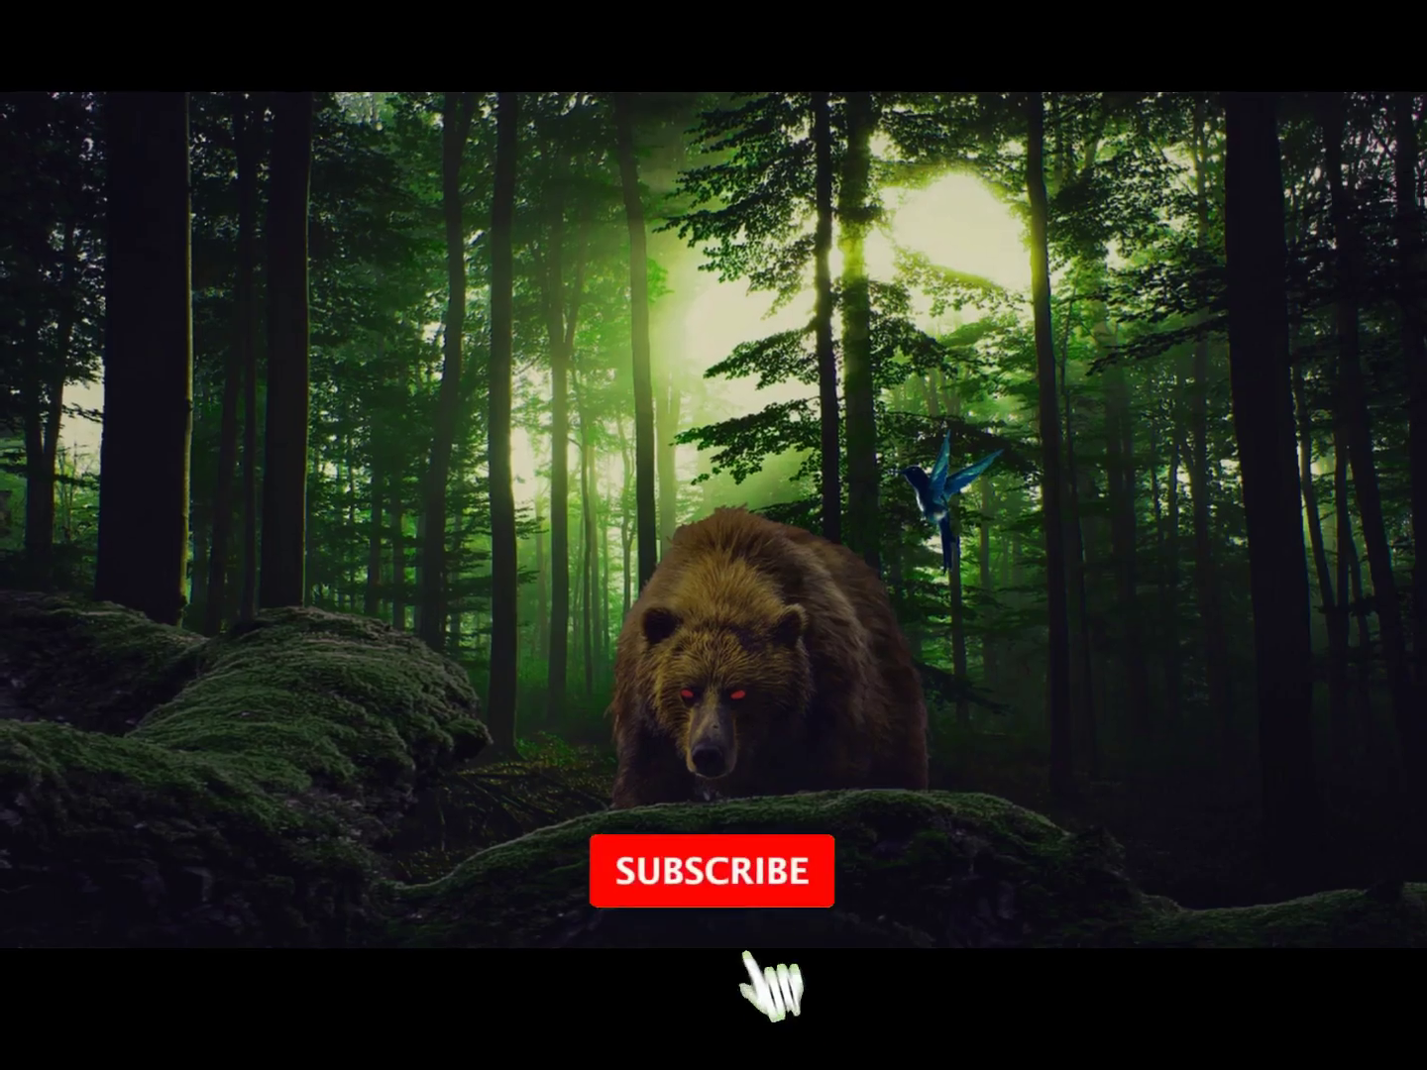